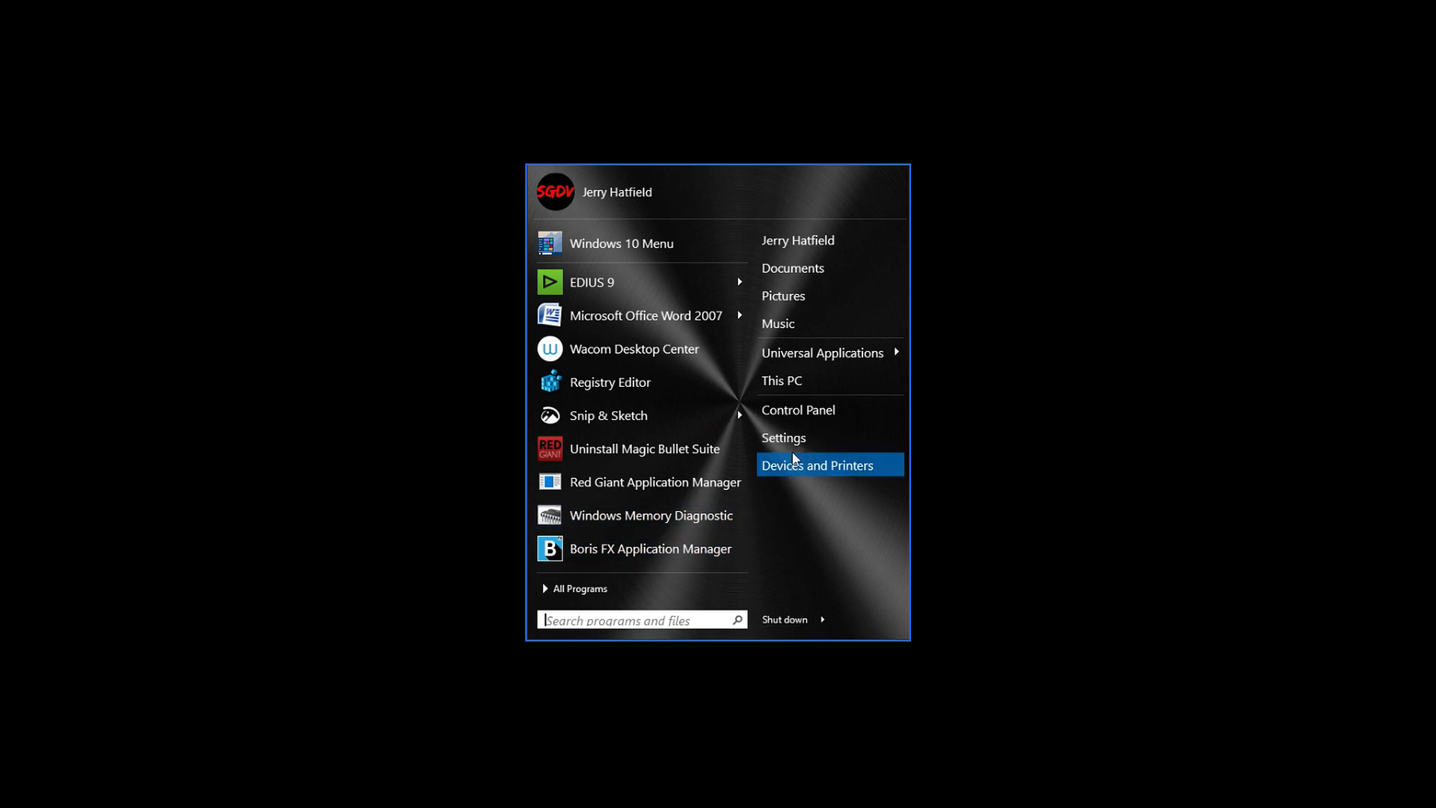
- Open the installed Fonts folder from the Windows Control Panel
click(819, 410)
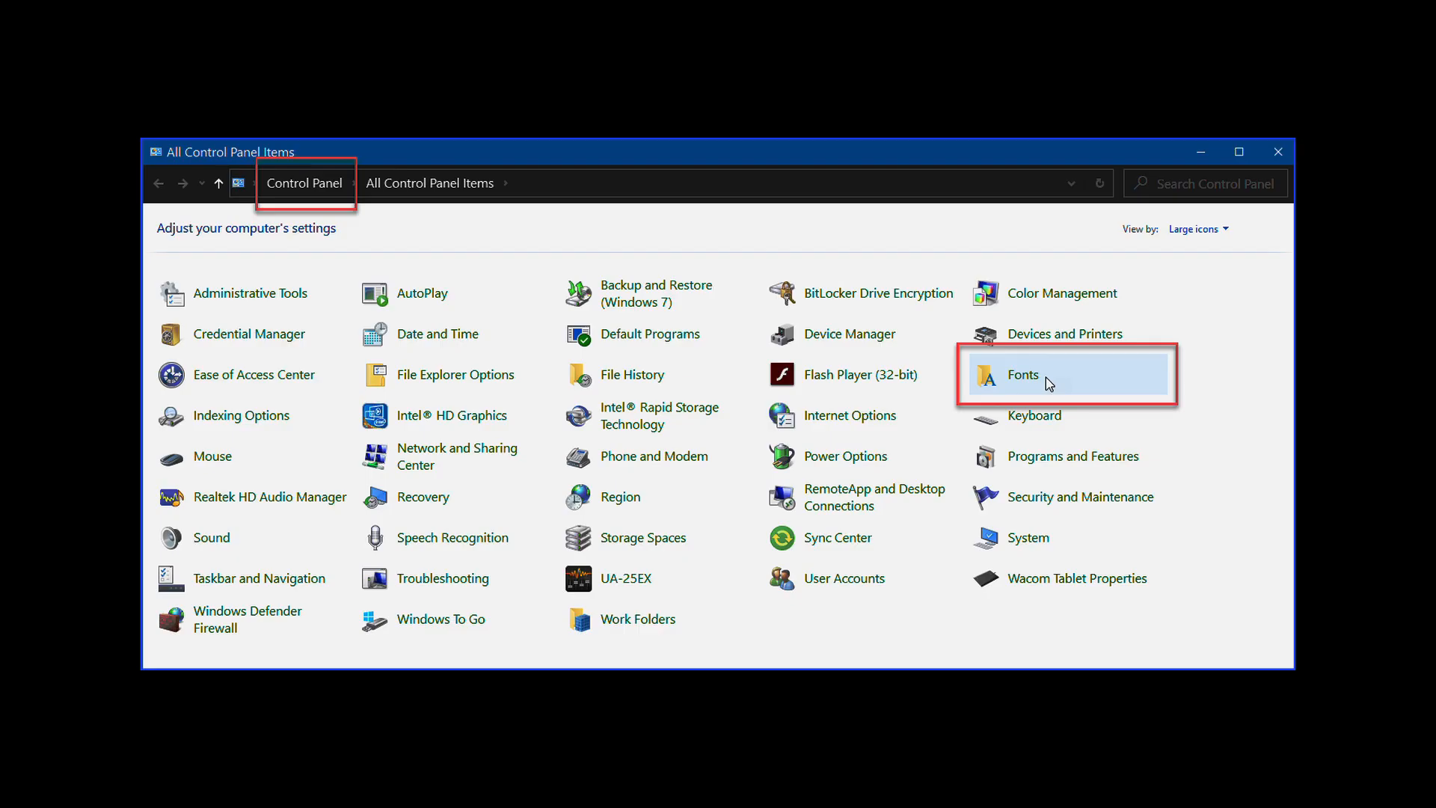
click(1023, 374)
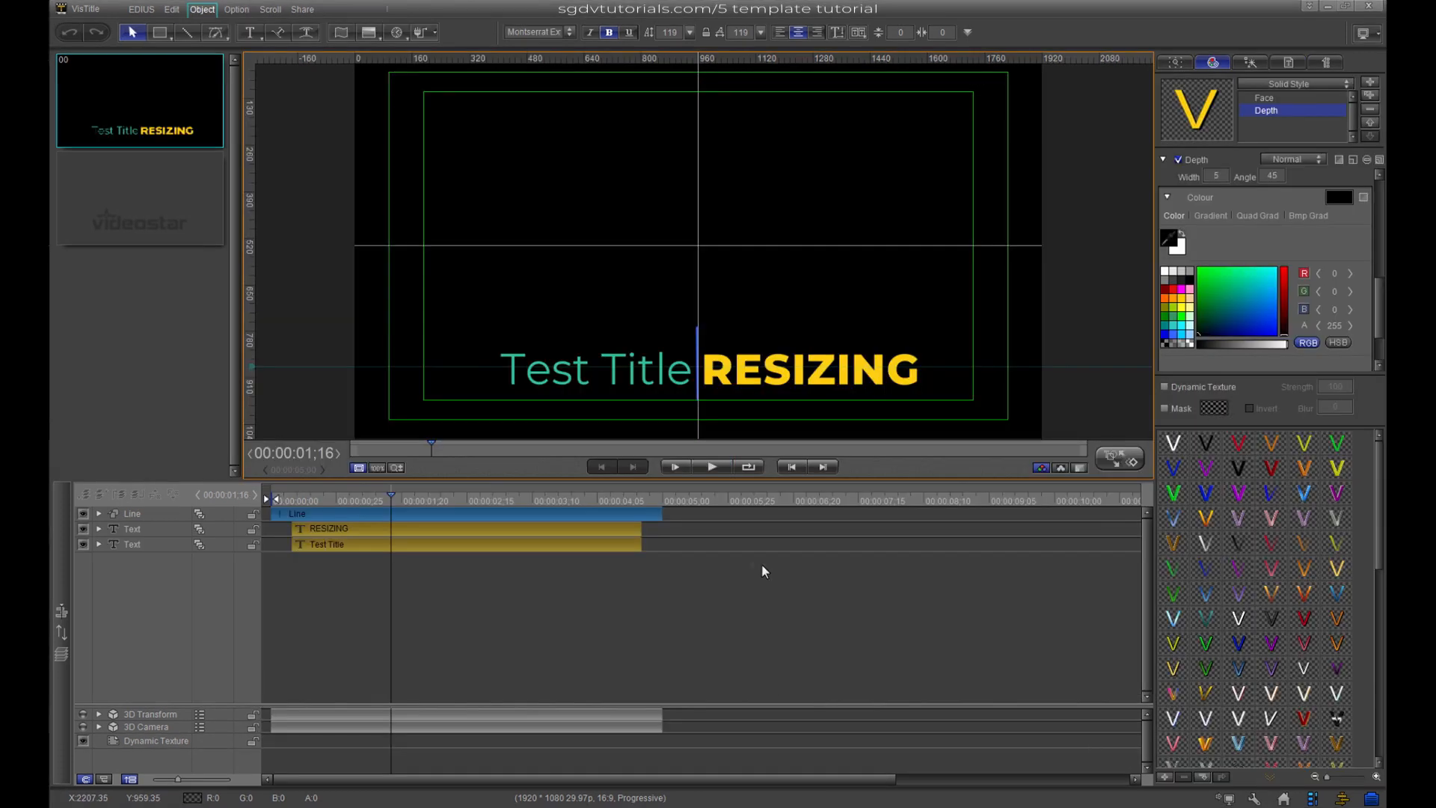
- Play the Test Title RESIZING animation from near its start, then close VisTitle
click(324, 500)
key(space)
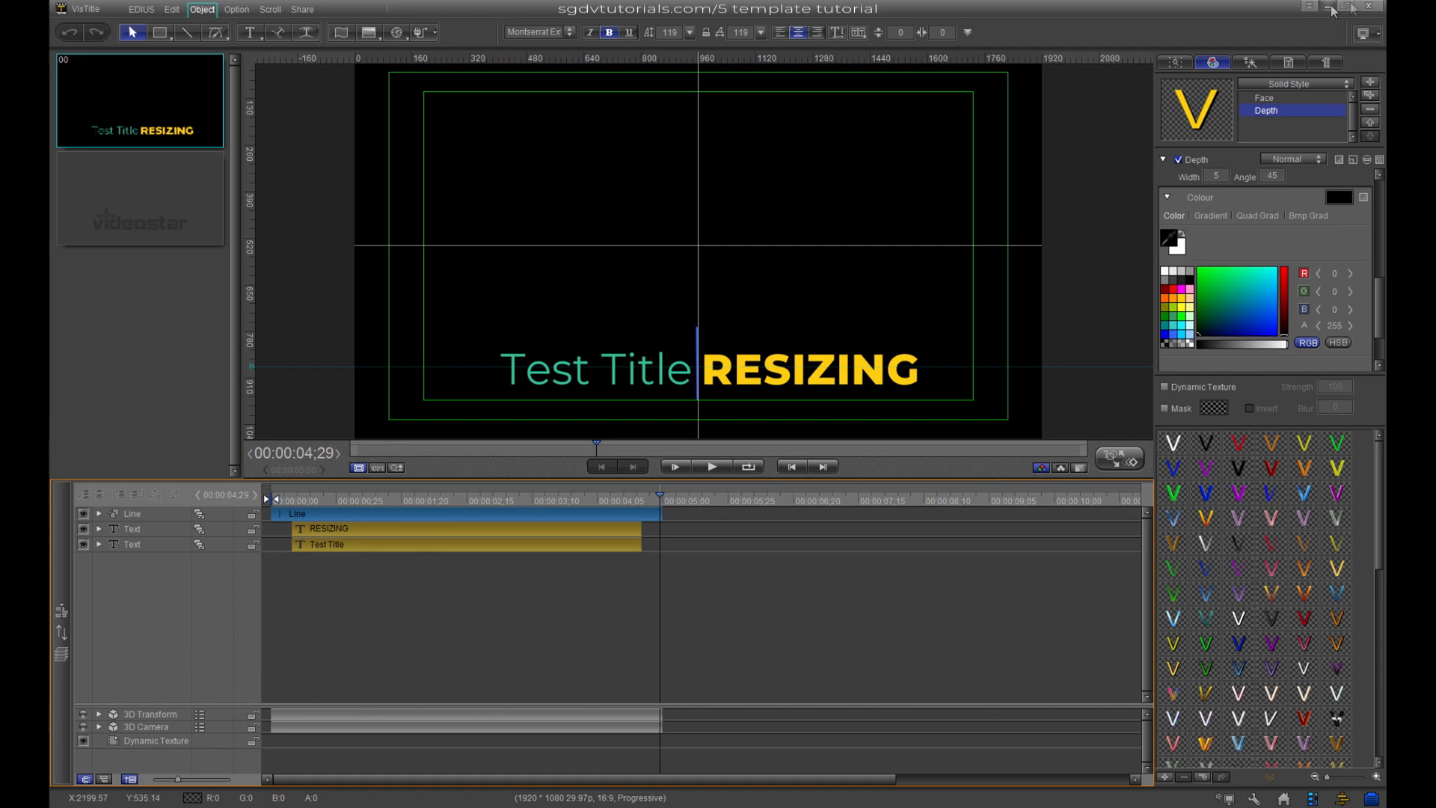
click(1369, 6)
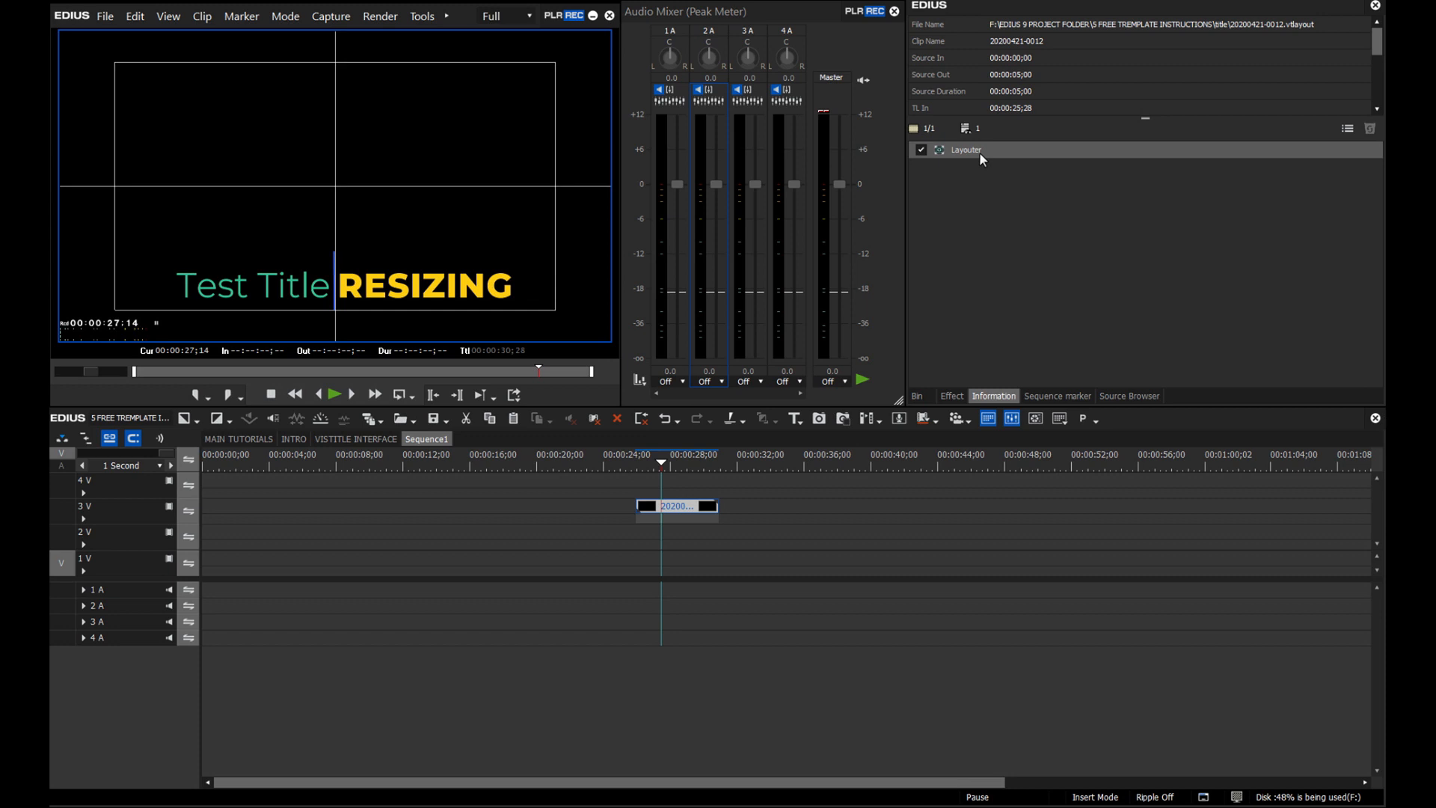
- Apply a Transform effect to the title clip, scaling it smaller and moving it left and down
click(952, 399)
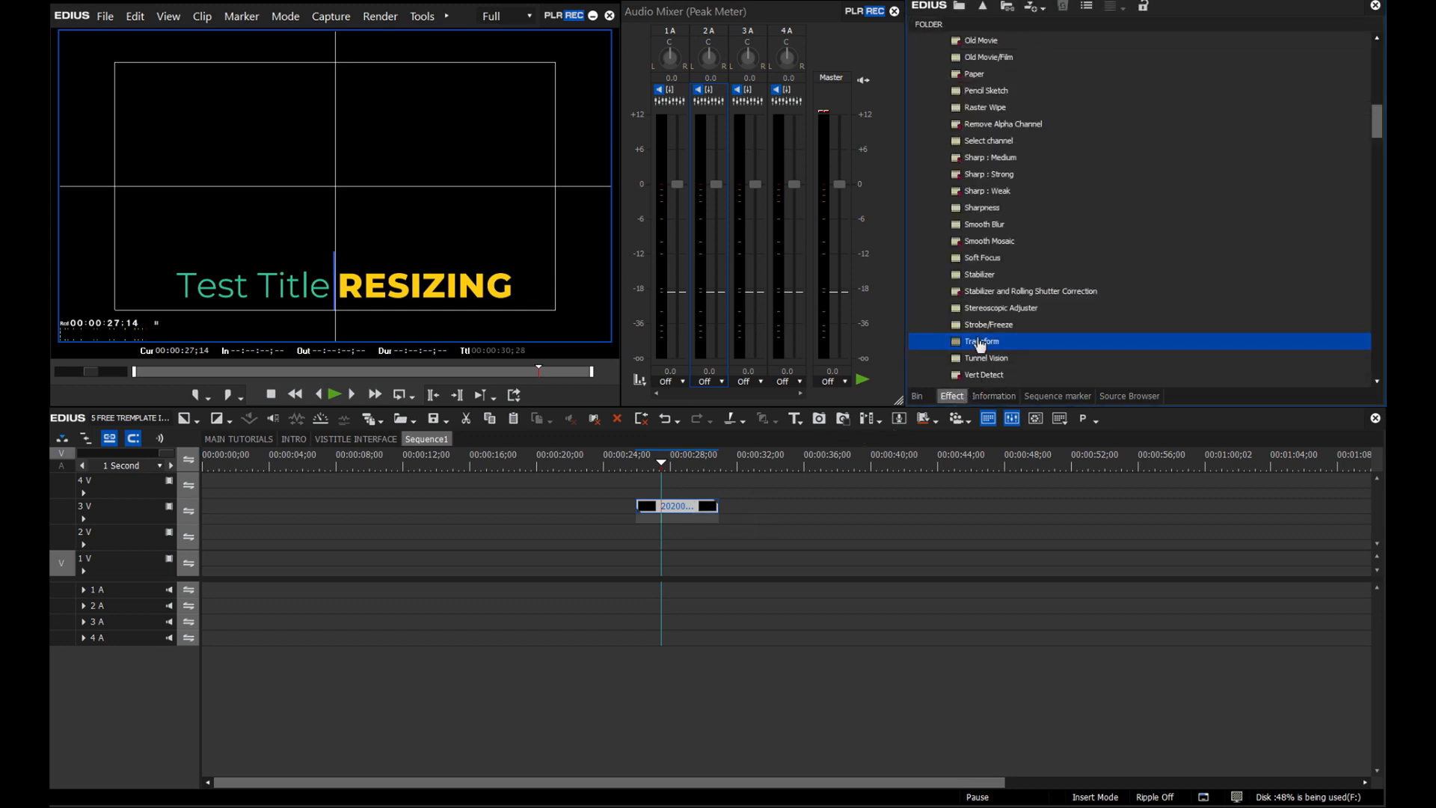
drag(980, 342, 677, 516)
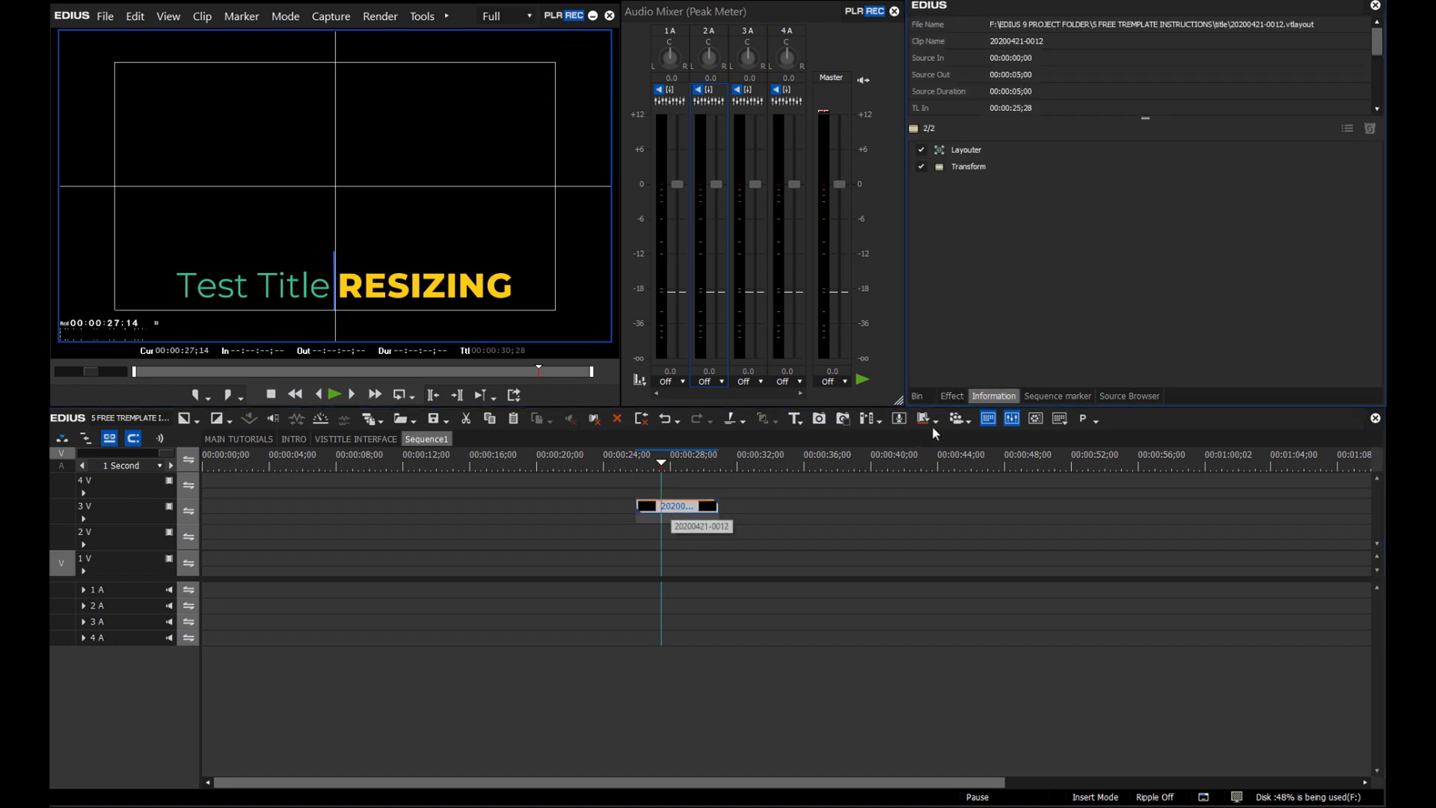
double_click(968, 167)
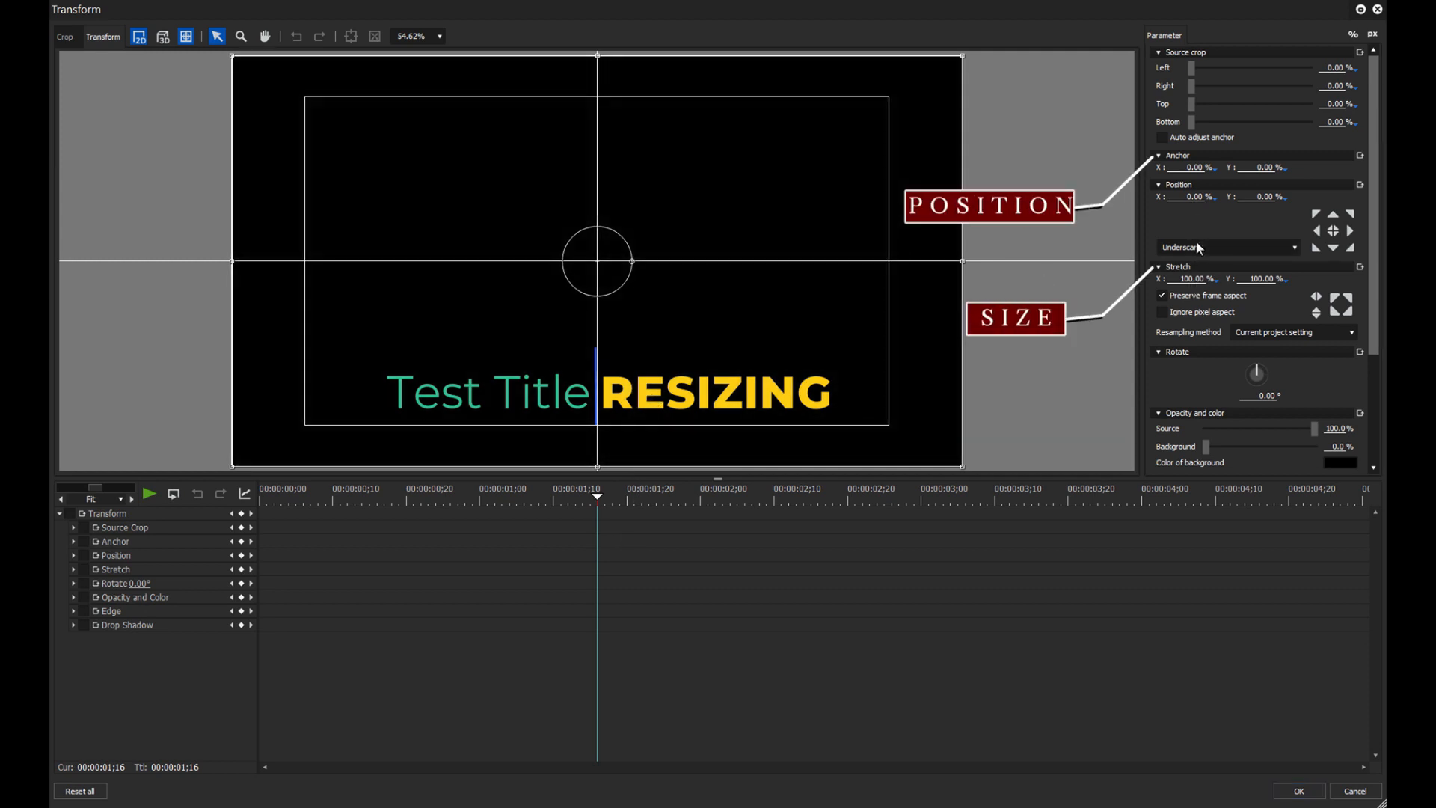
drag(1193, 279, 1182, 523)
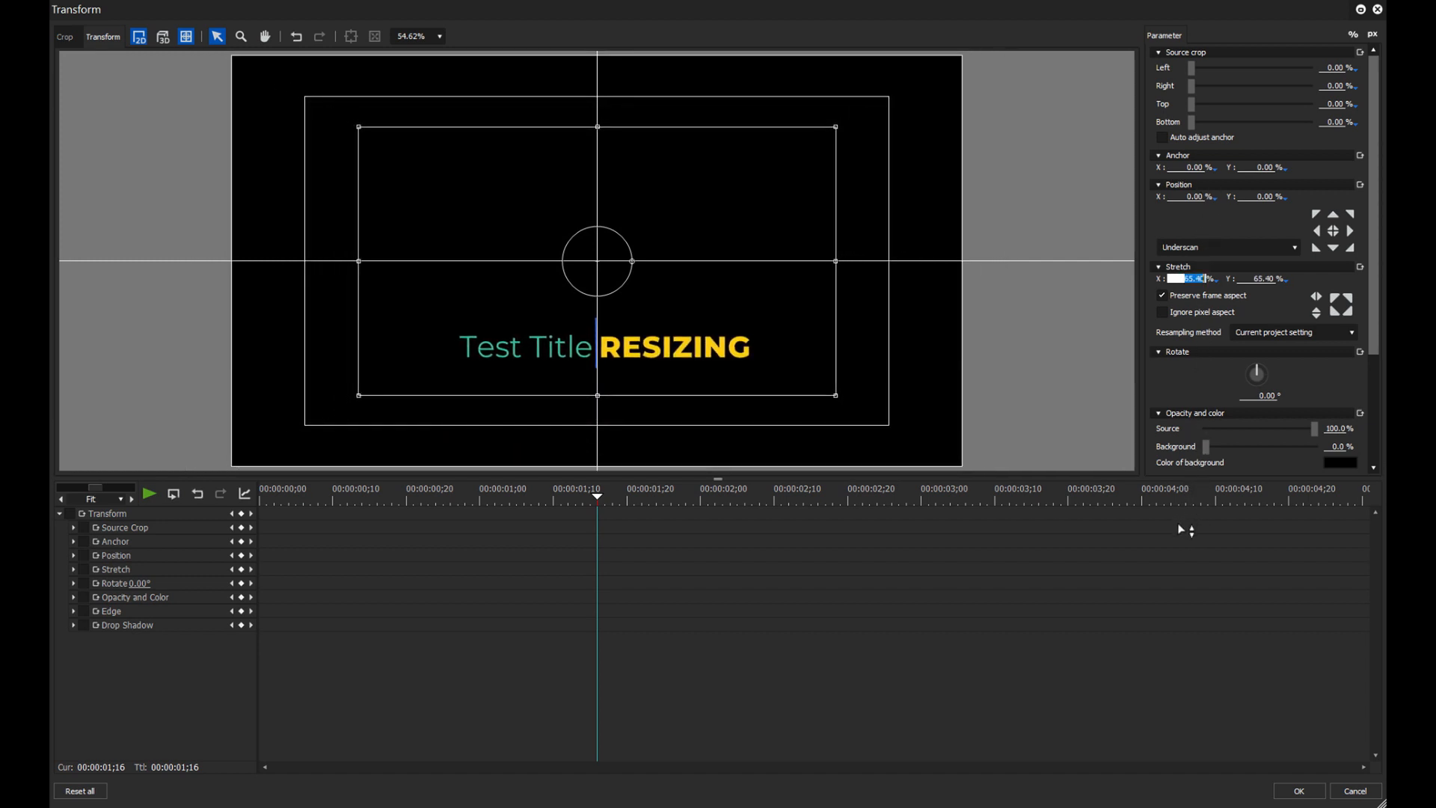
drag(686, 347, 537, 401)
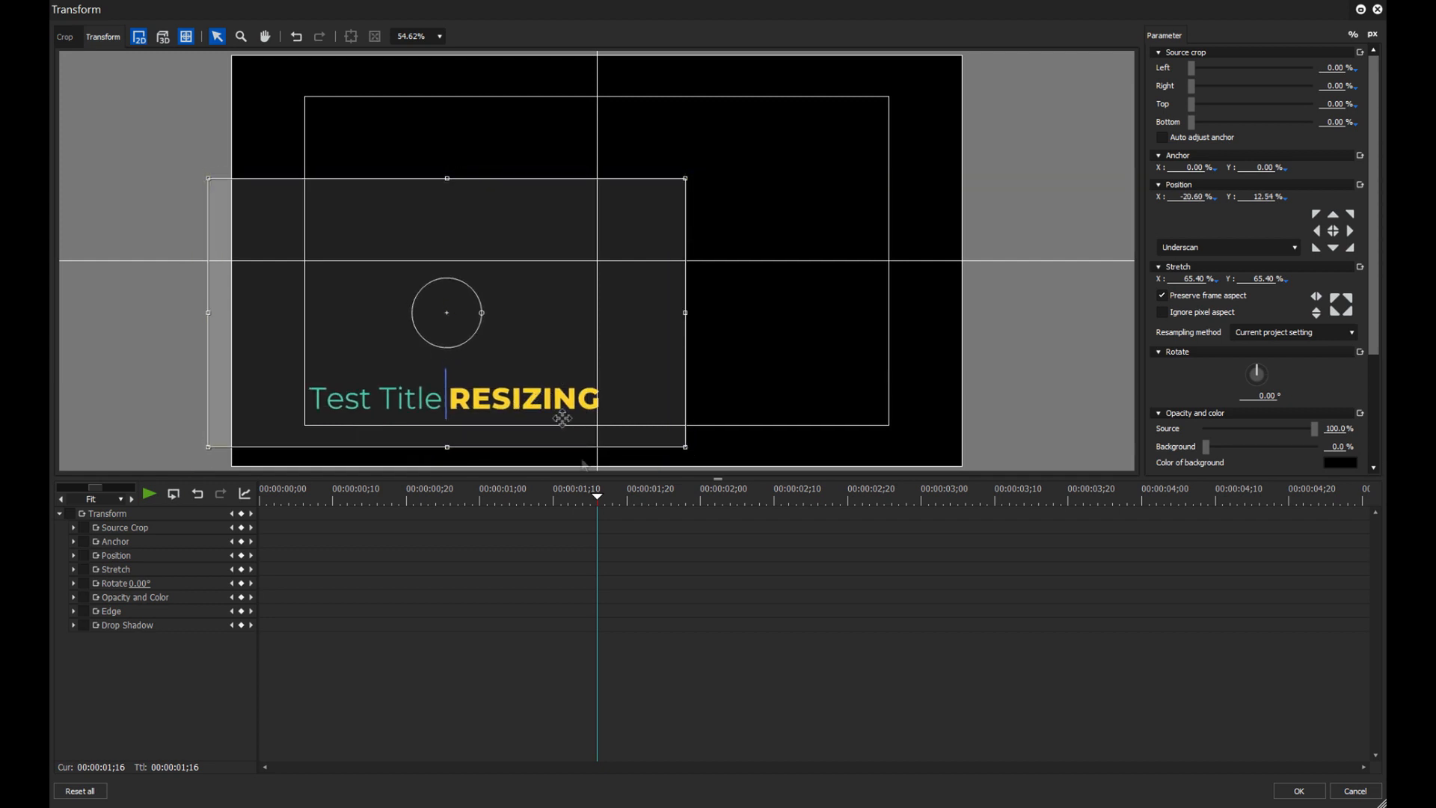
click(1299, 791)
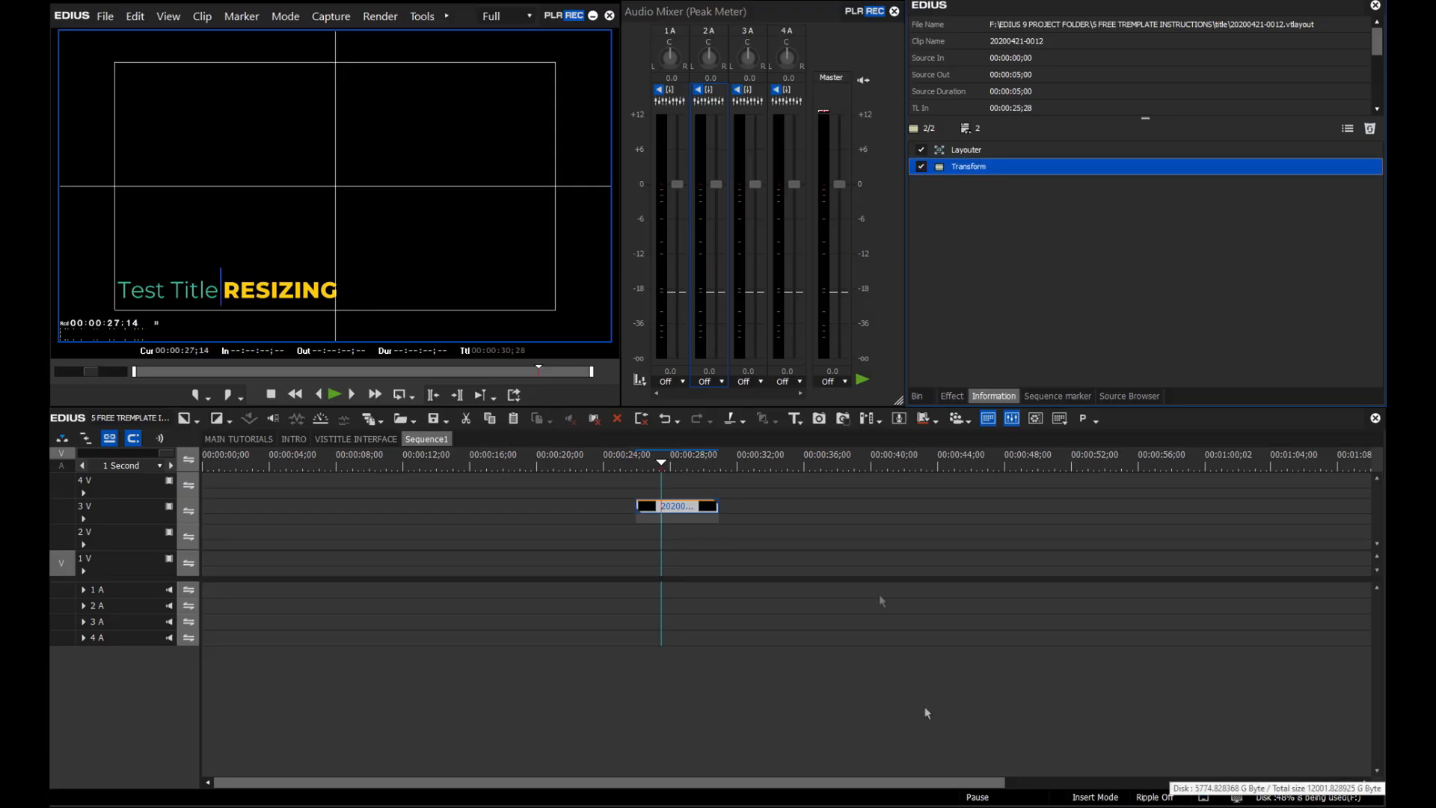
- Play back the resized title, then remove the Transform effect from the clip
drag(658, 464, 639, 470)
key(space)
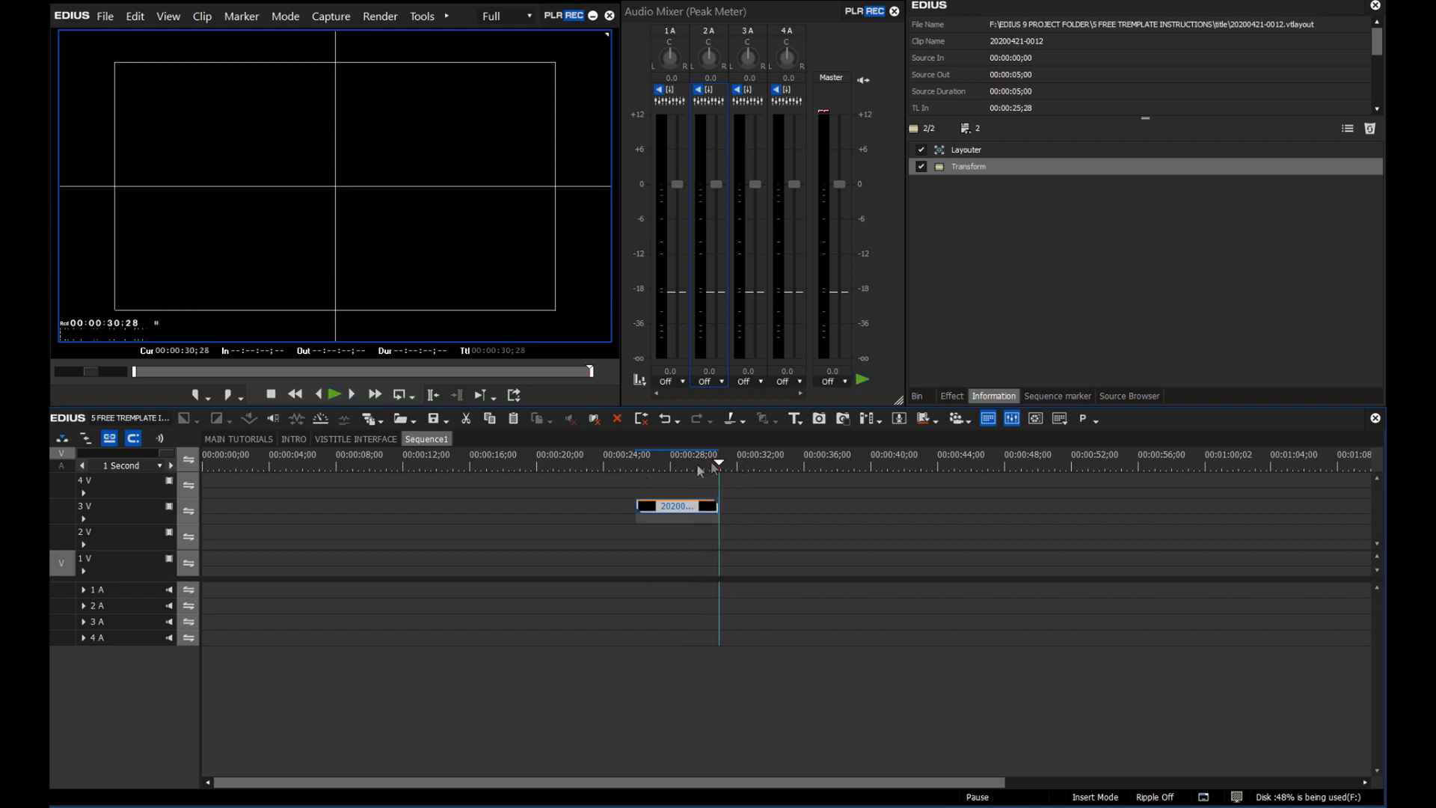
click(669, 470)
click(1110, 166)
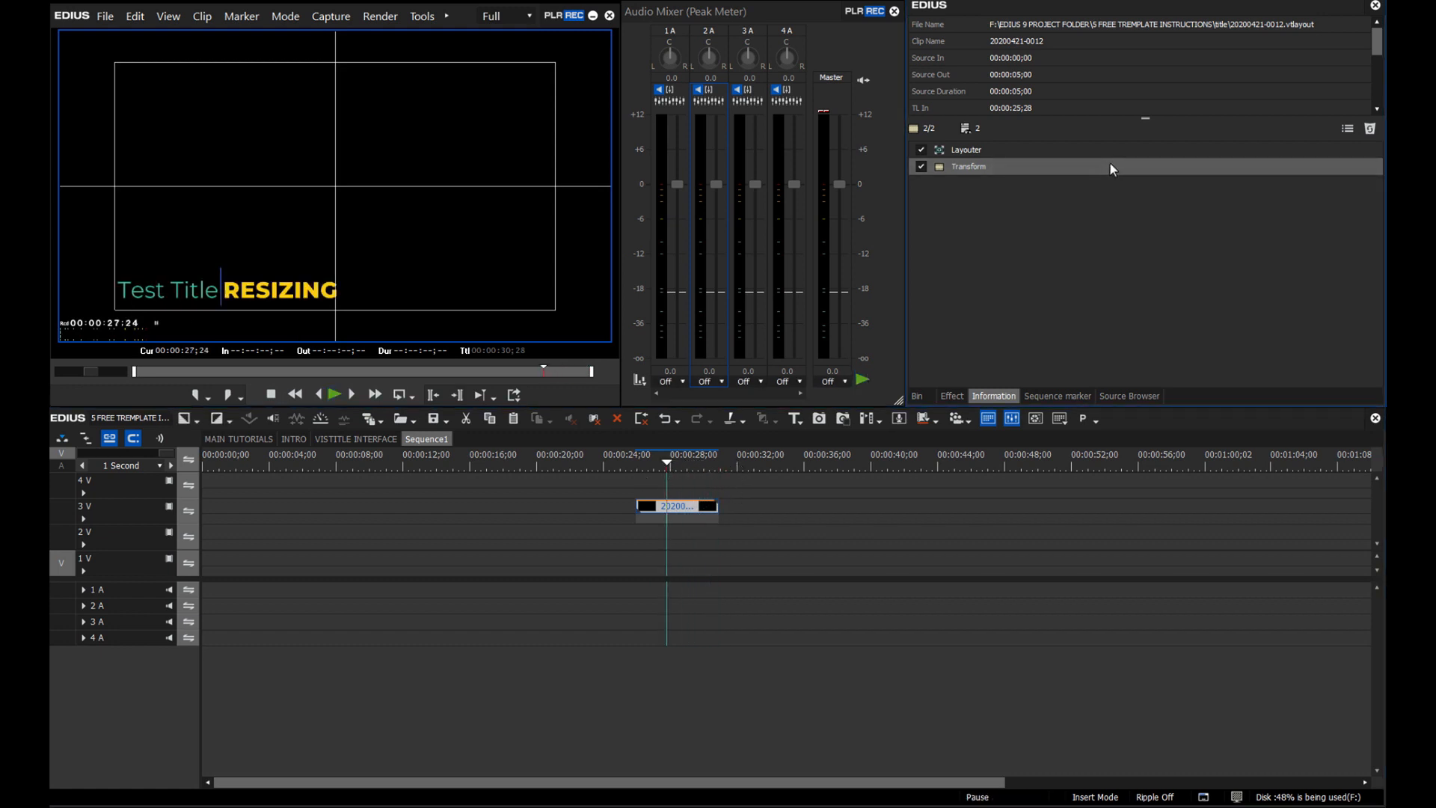
click(1370, 132)
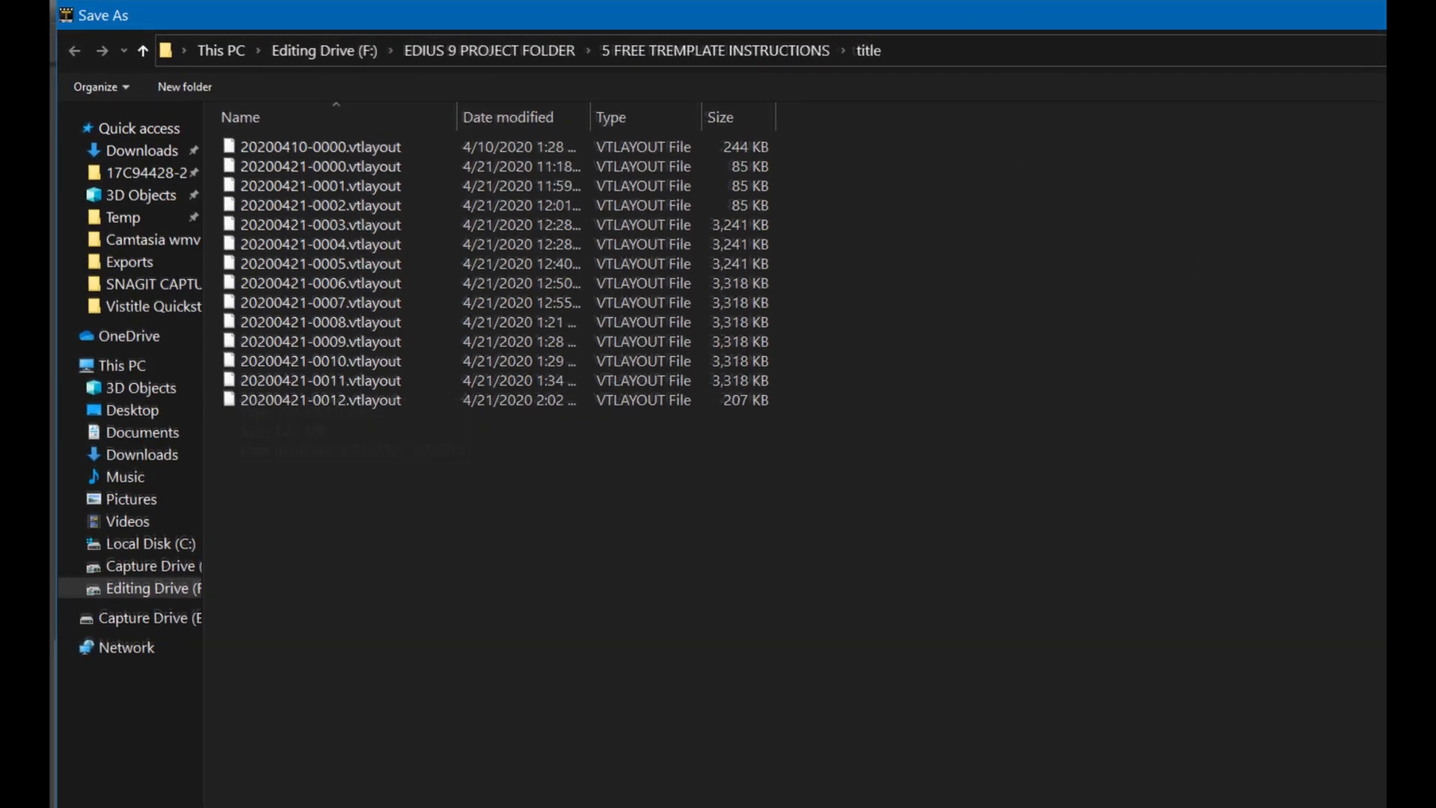
- Enter 'RESIZING TITLE IN S' as the title layout's file name
text(RESIZING)
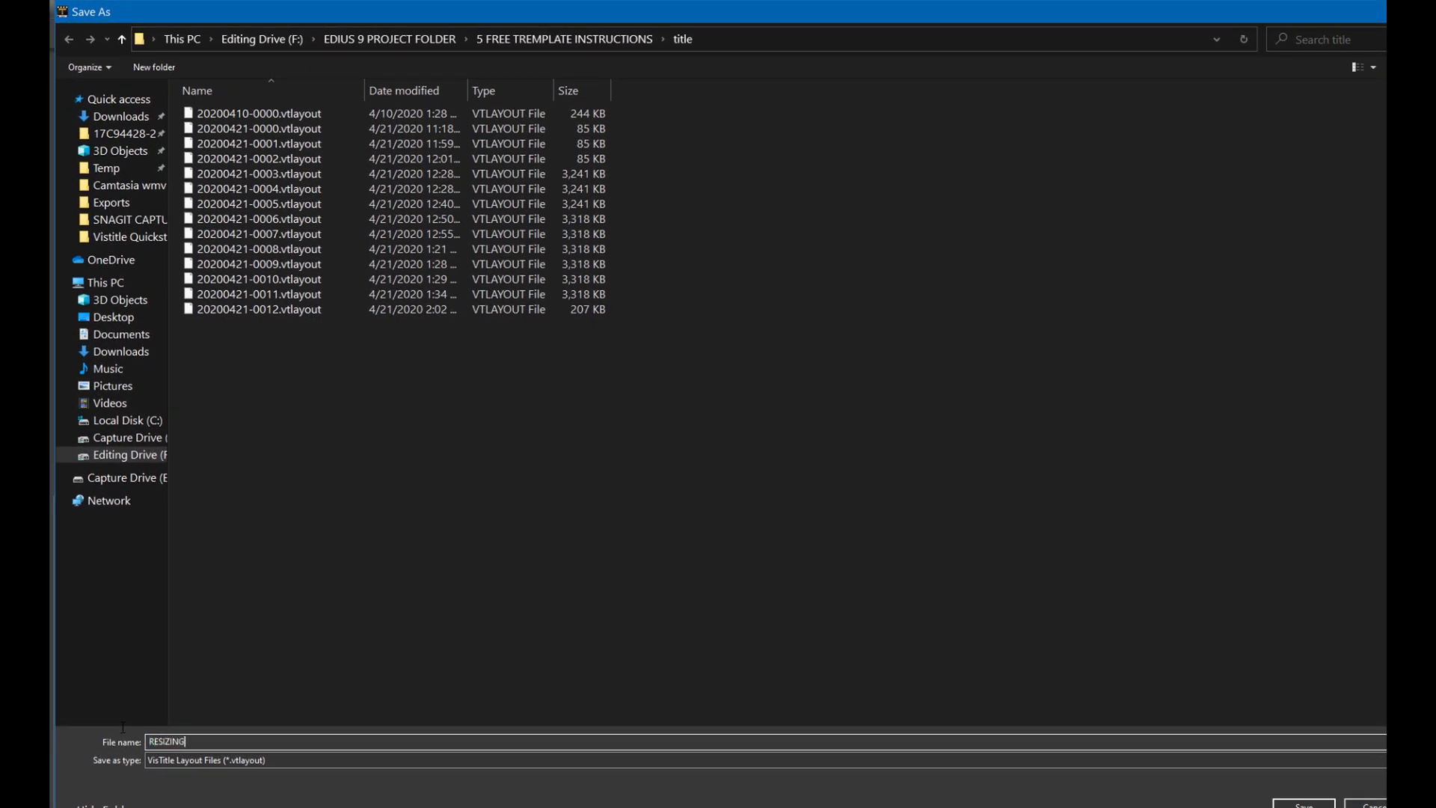
text( TITLE IN S)
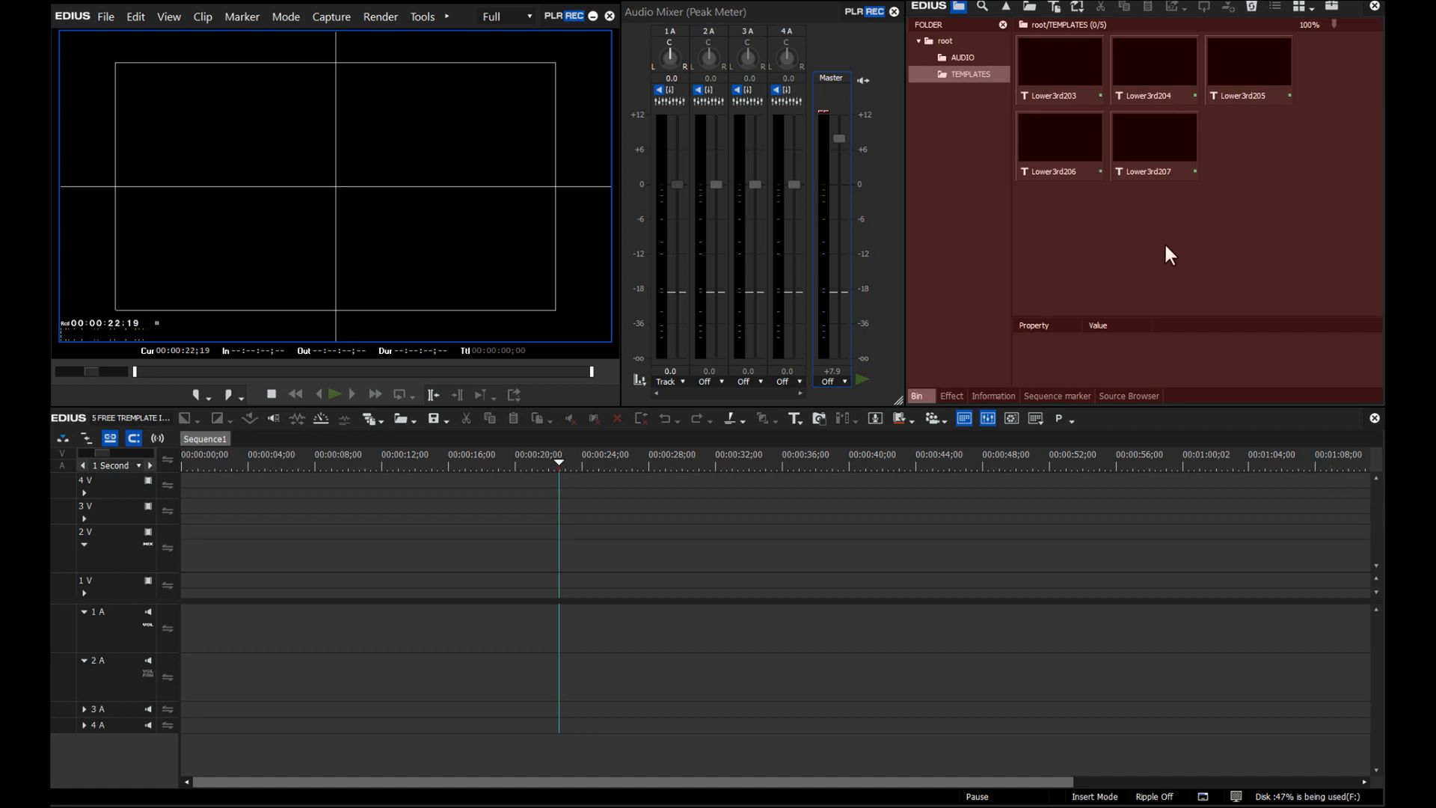
- Place the Lower3rd203 title on track 2V and trim its end slightly shorter
drag(1065, 58, 562, 561)
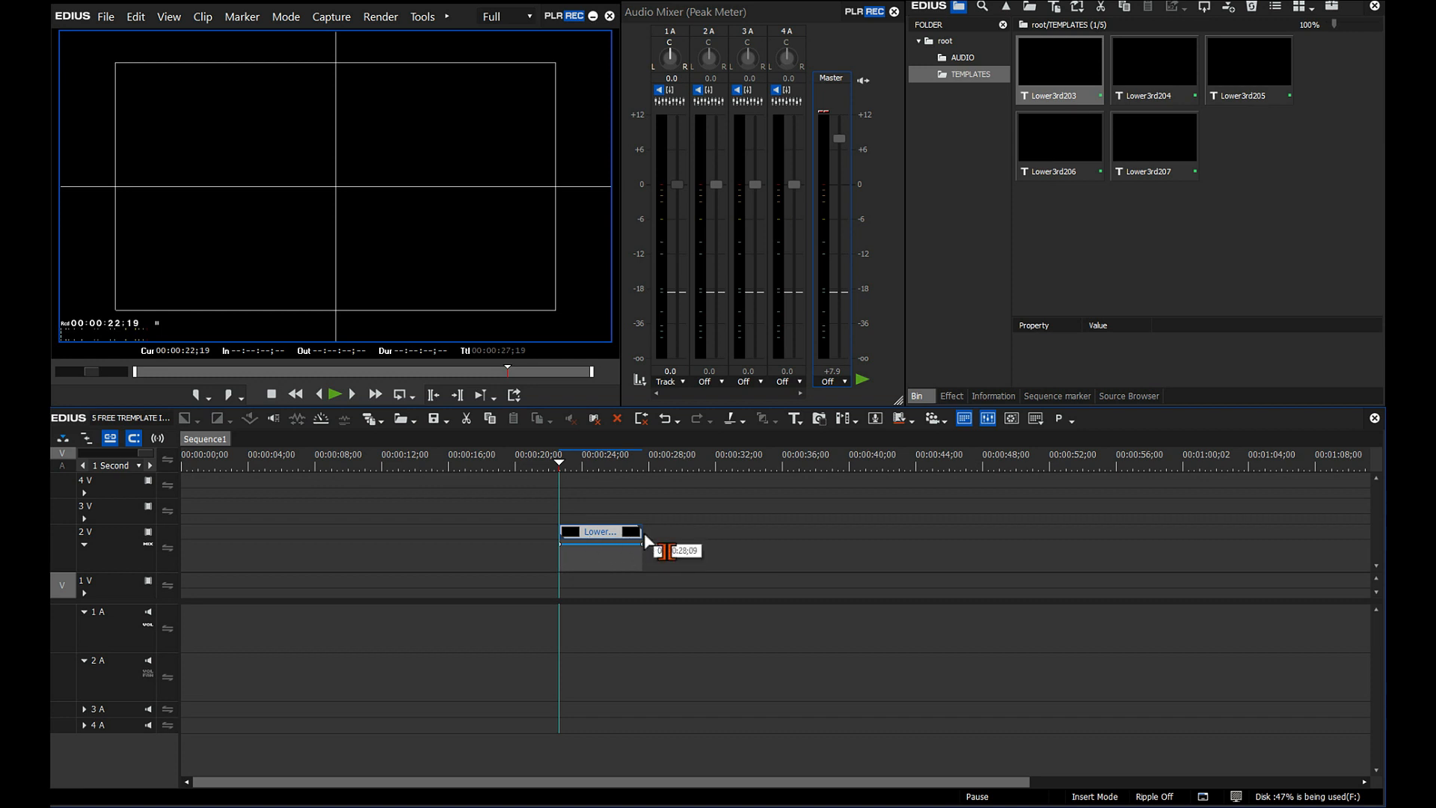
drag(641, 532, 685, 537)
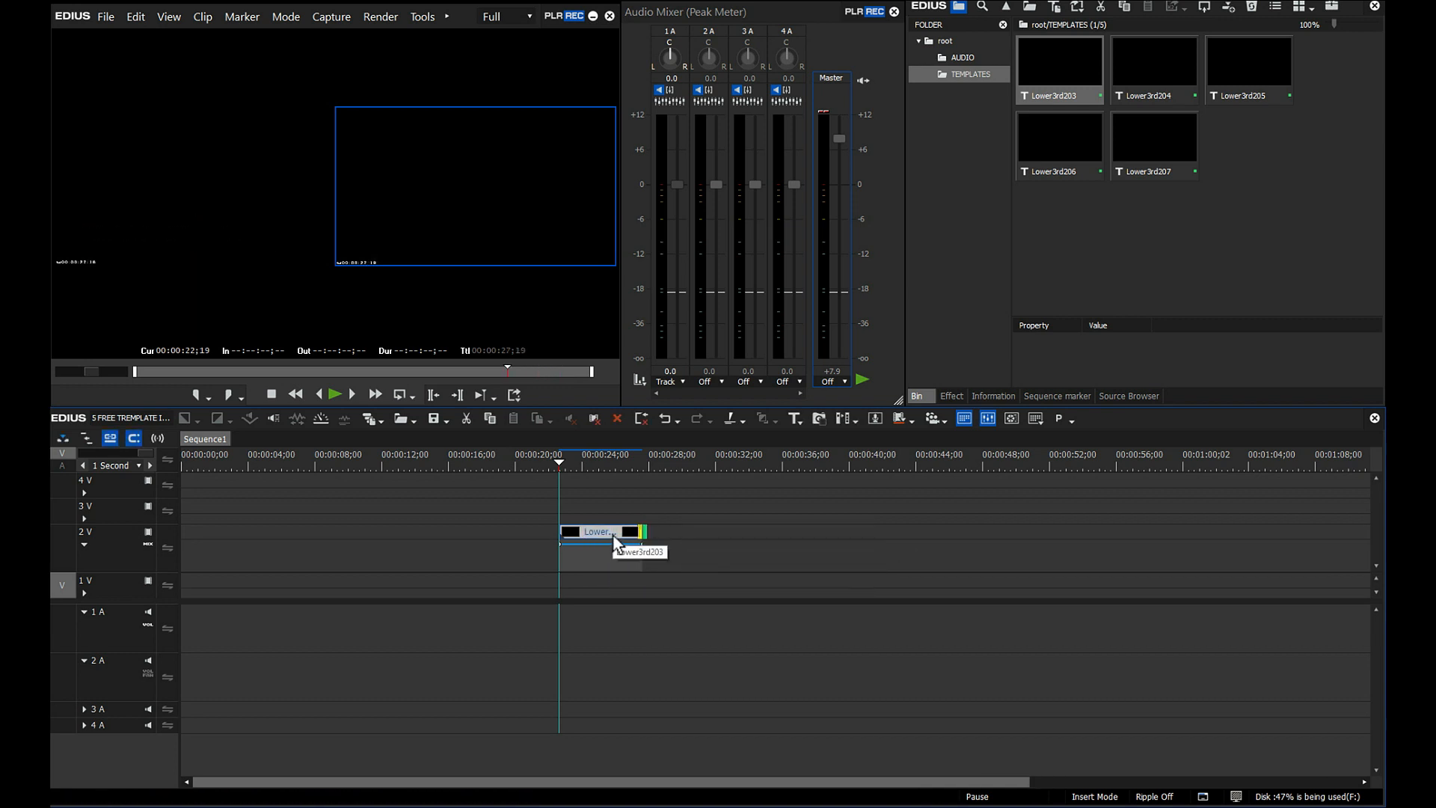
click(447, 16)
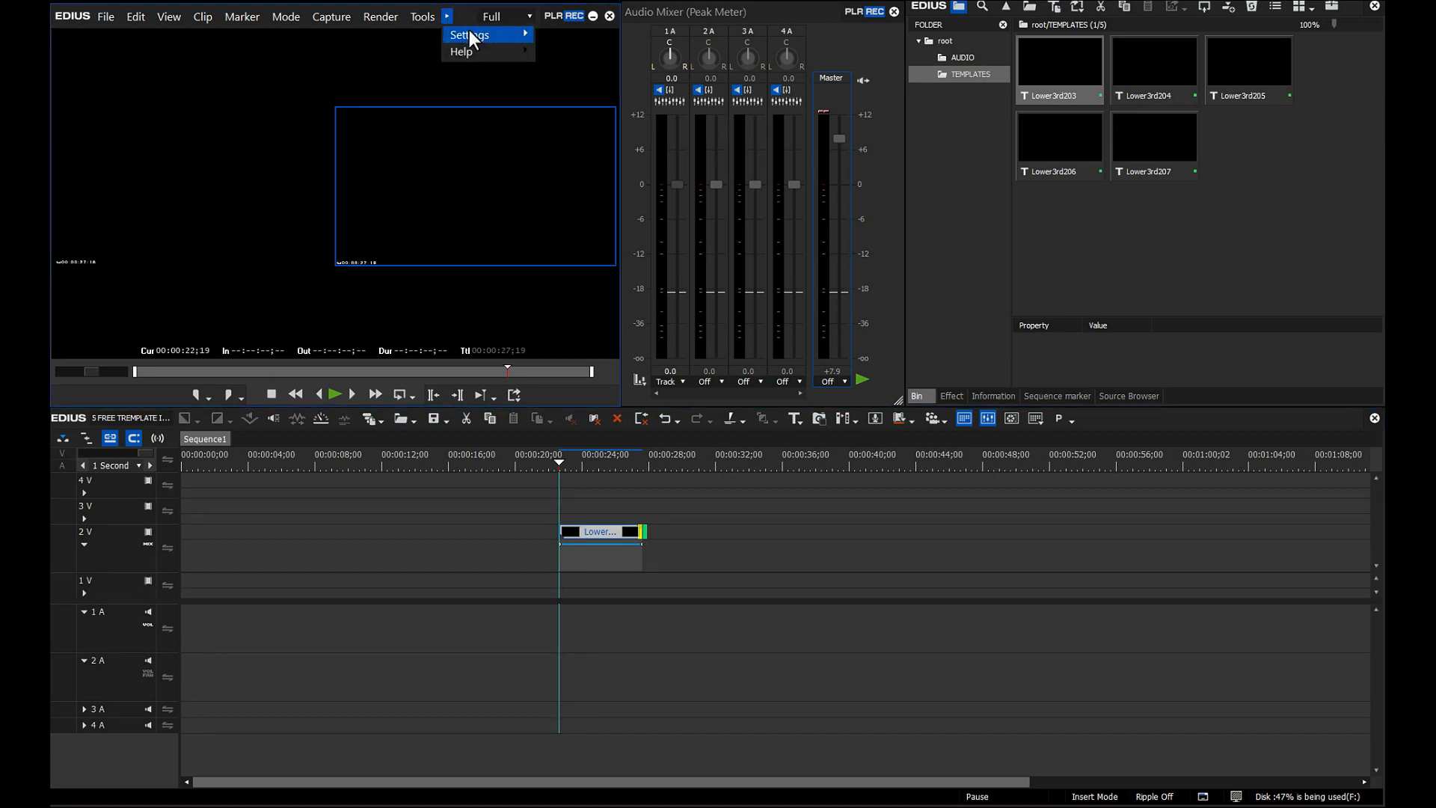
- Check the default title duration under Source > Duration, then open Lower3rd203 in the Layout Editor
mouse_move(470, 33)
click(595, 48)
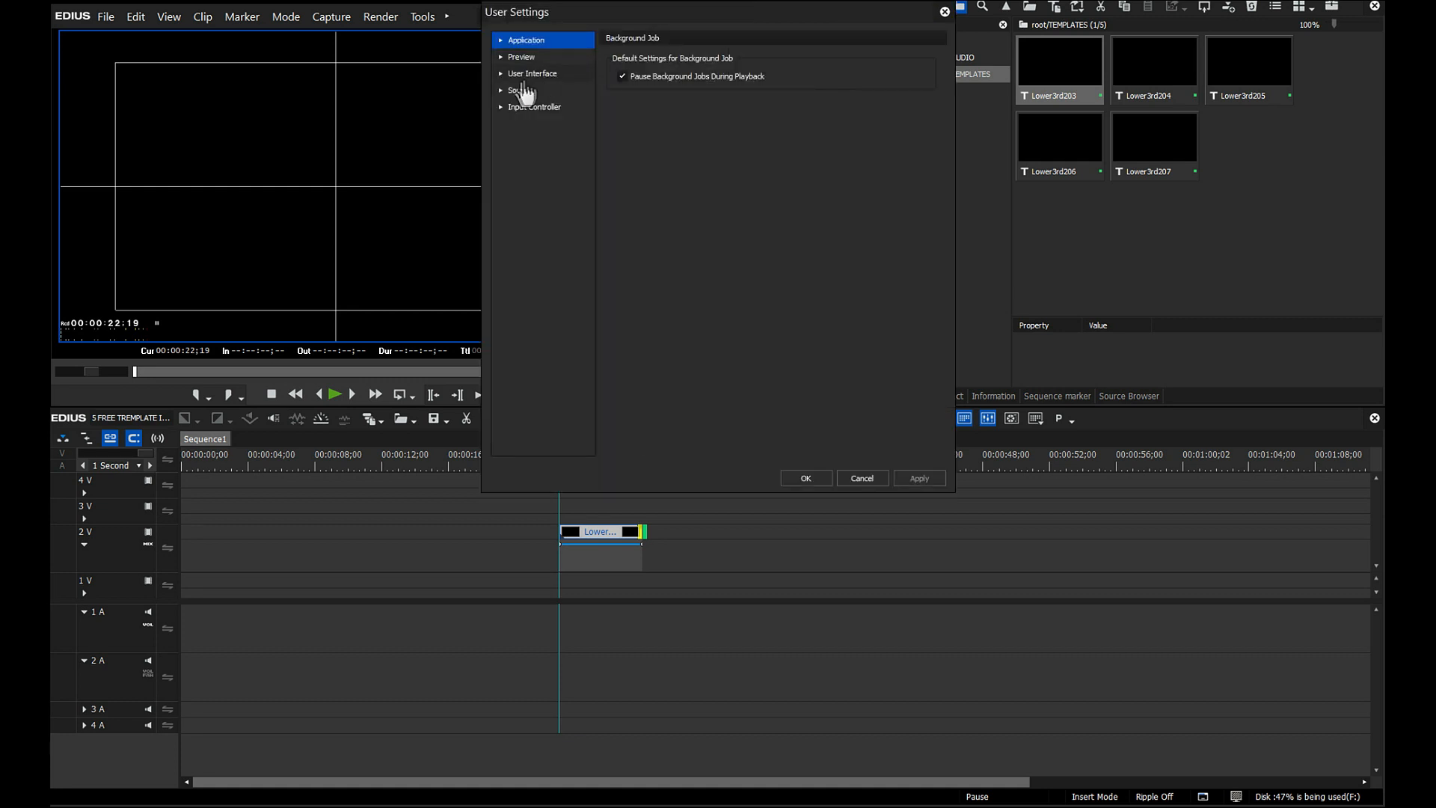
click(518, 91)
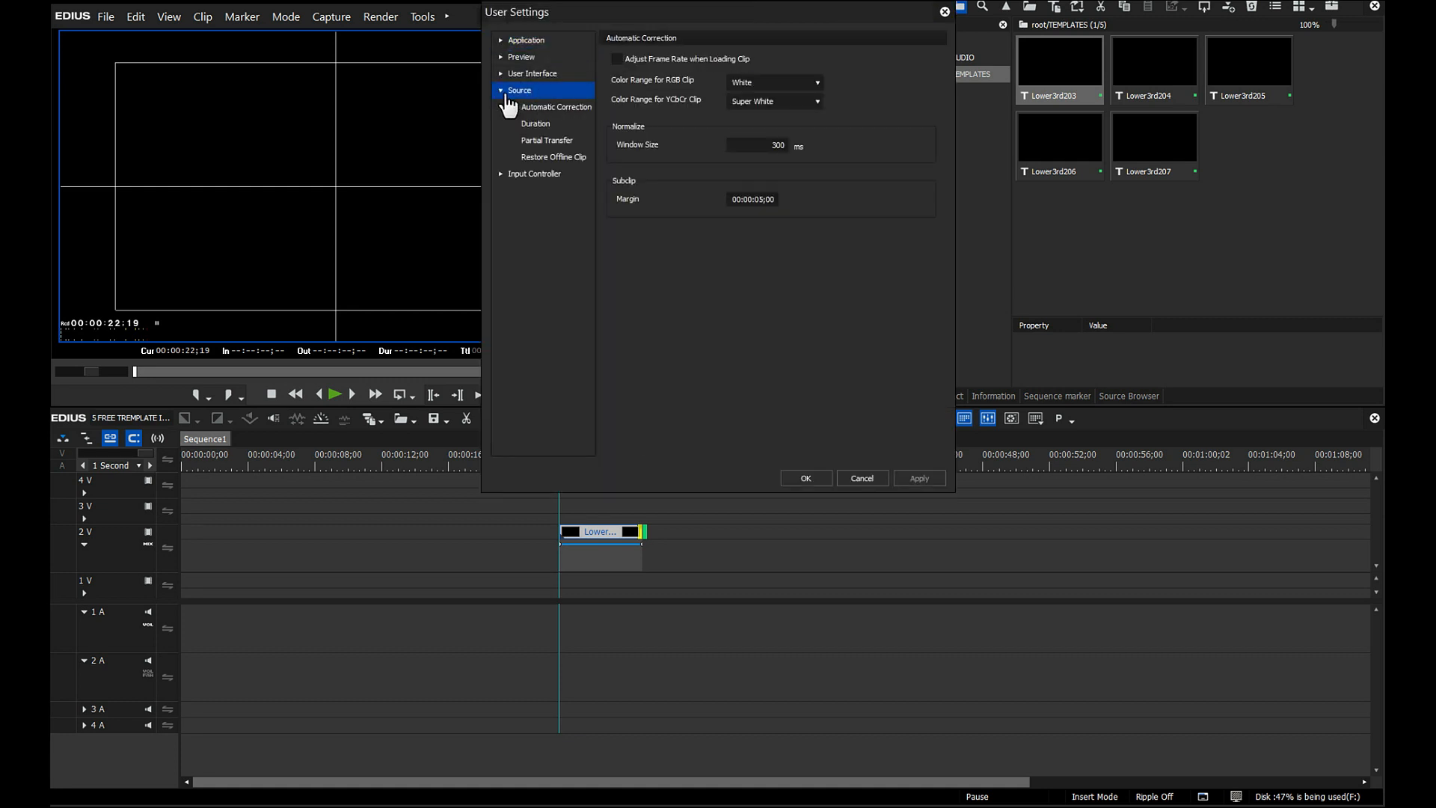
click(537, 124)
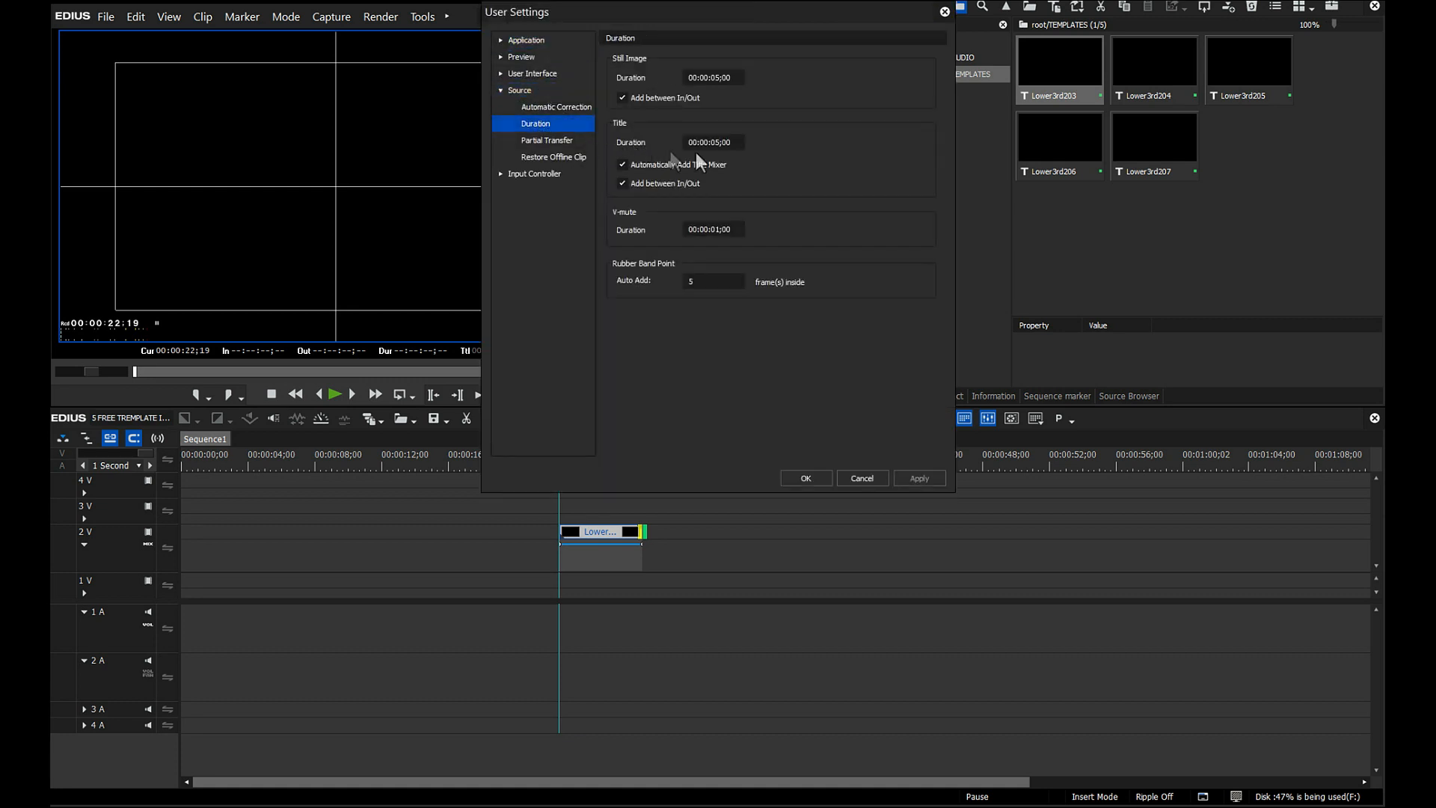
click(863, 479)
double_click(597, 532)
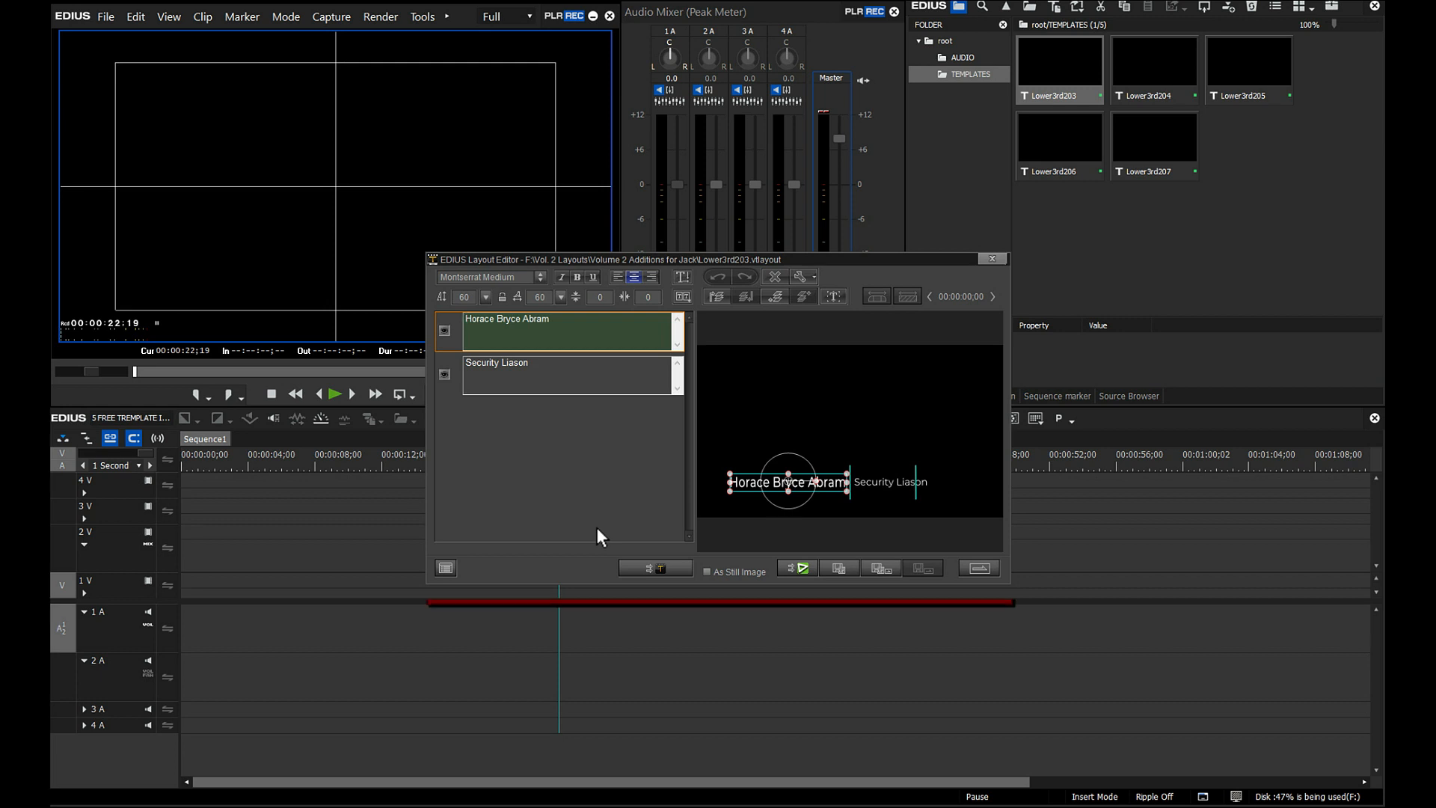
- Inspect Lower3rd203's name text box, then close the Layout Editor
click(745, 507)
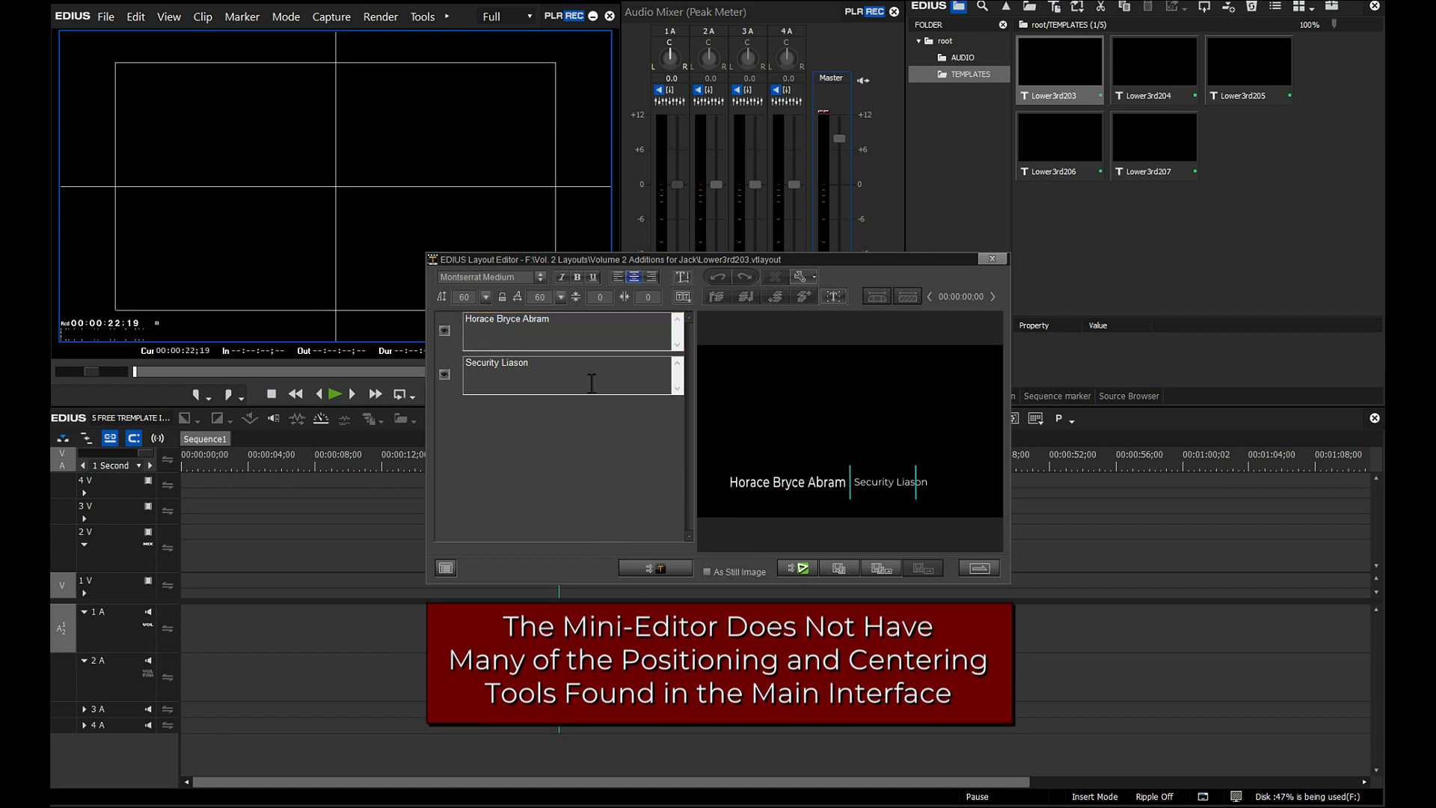
click(571, 341)
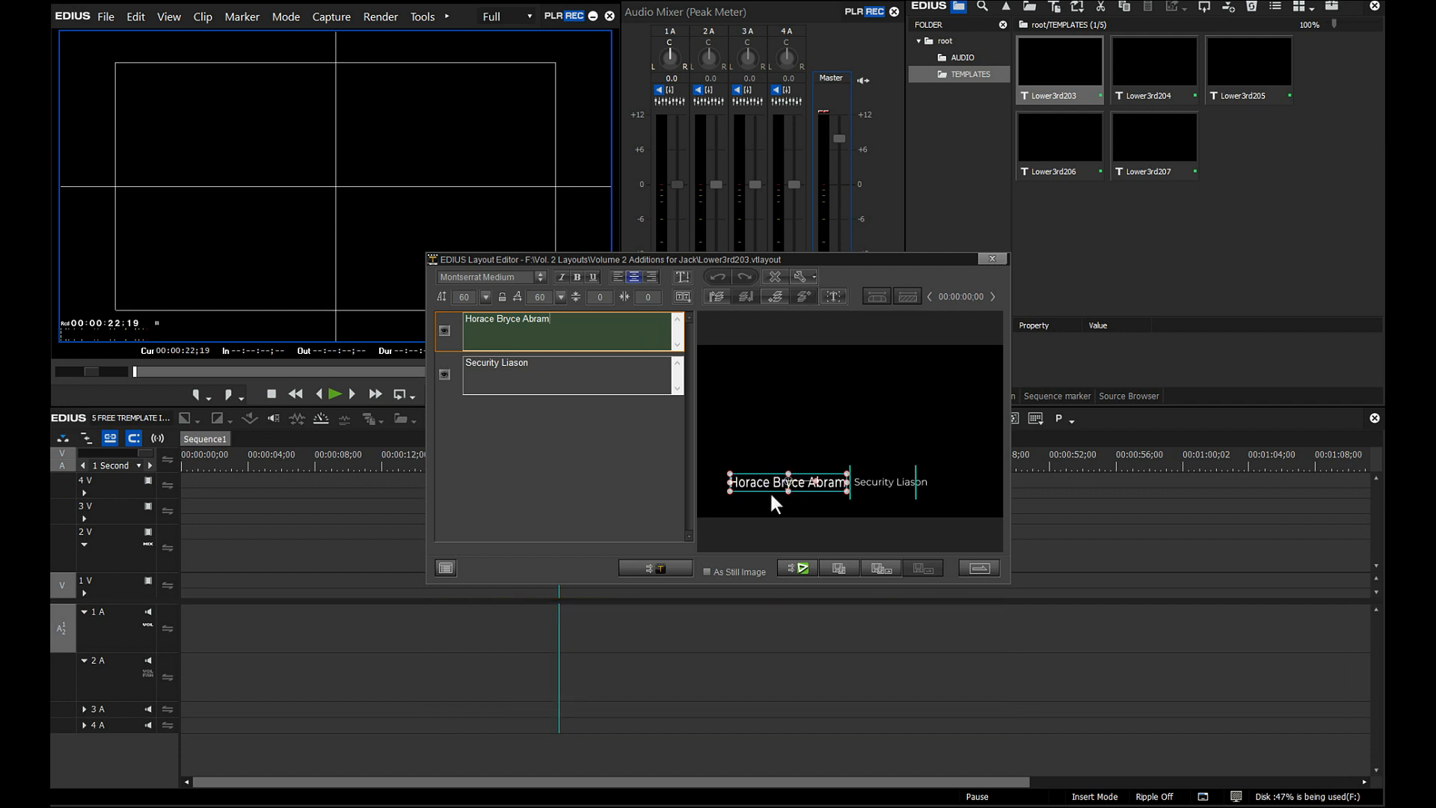
click(993, 259)
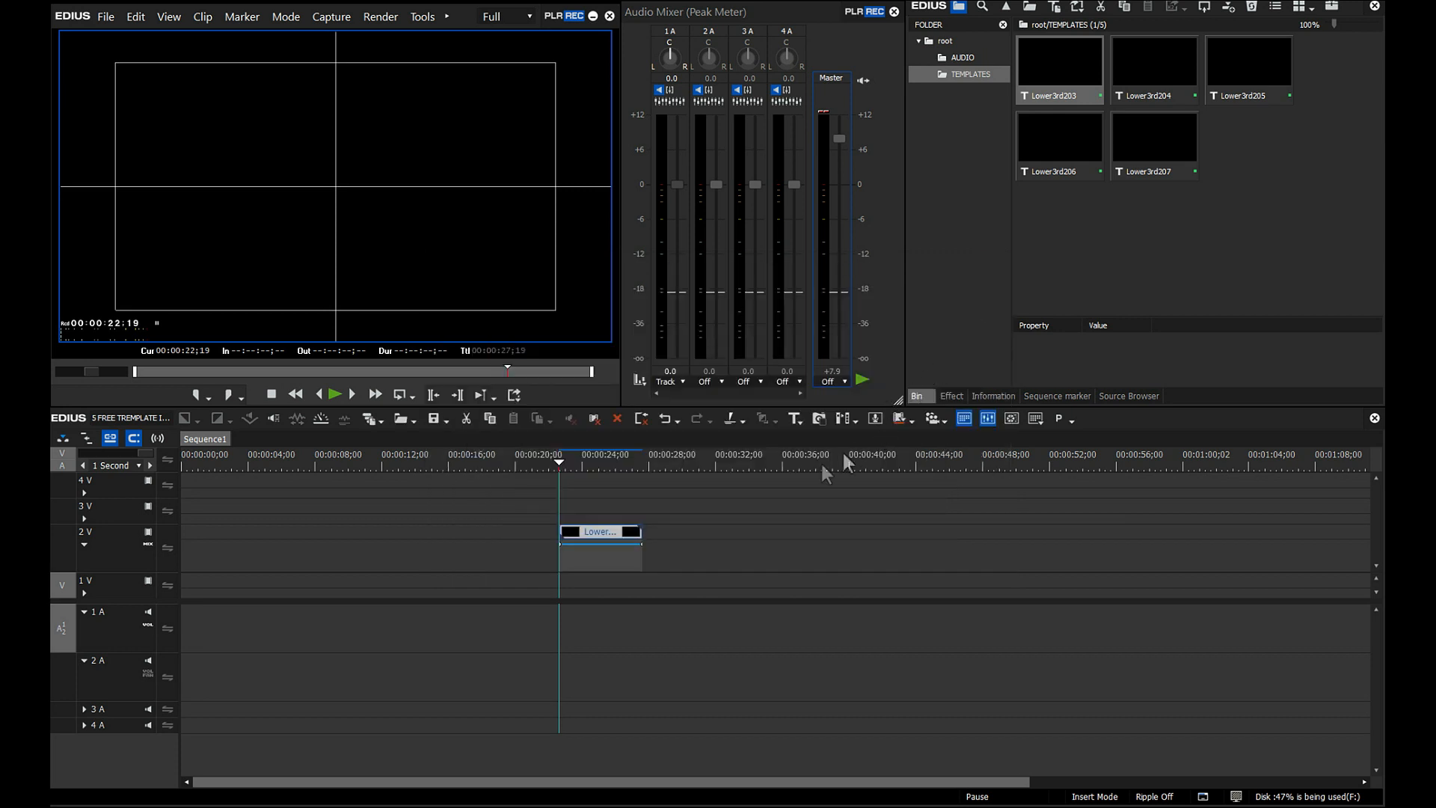
- Open Lower3rd203 in VisTitle and turn on rulers, crosslines and safe-area guides
shift+double_click(612, 532)
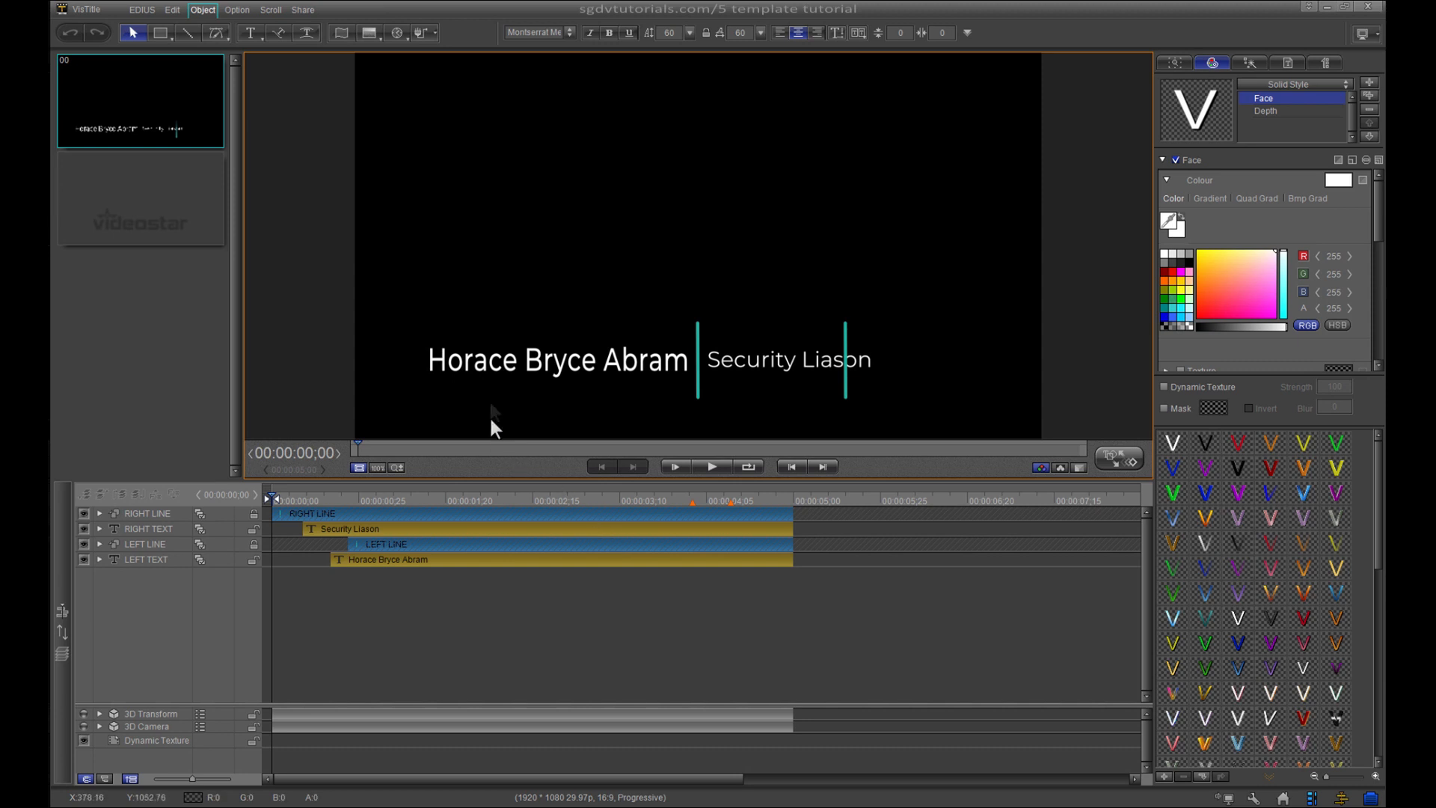
click(239, 10)
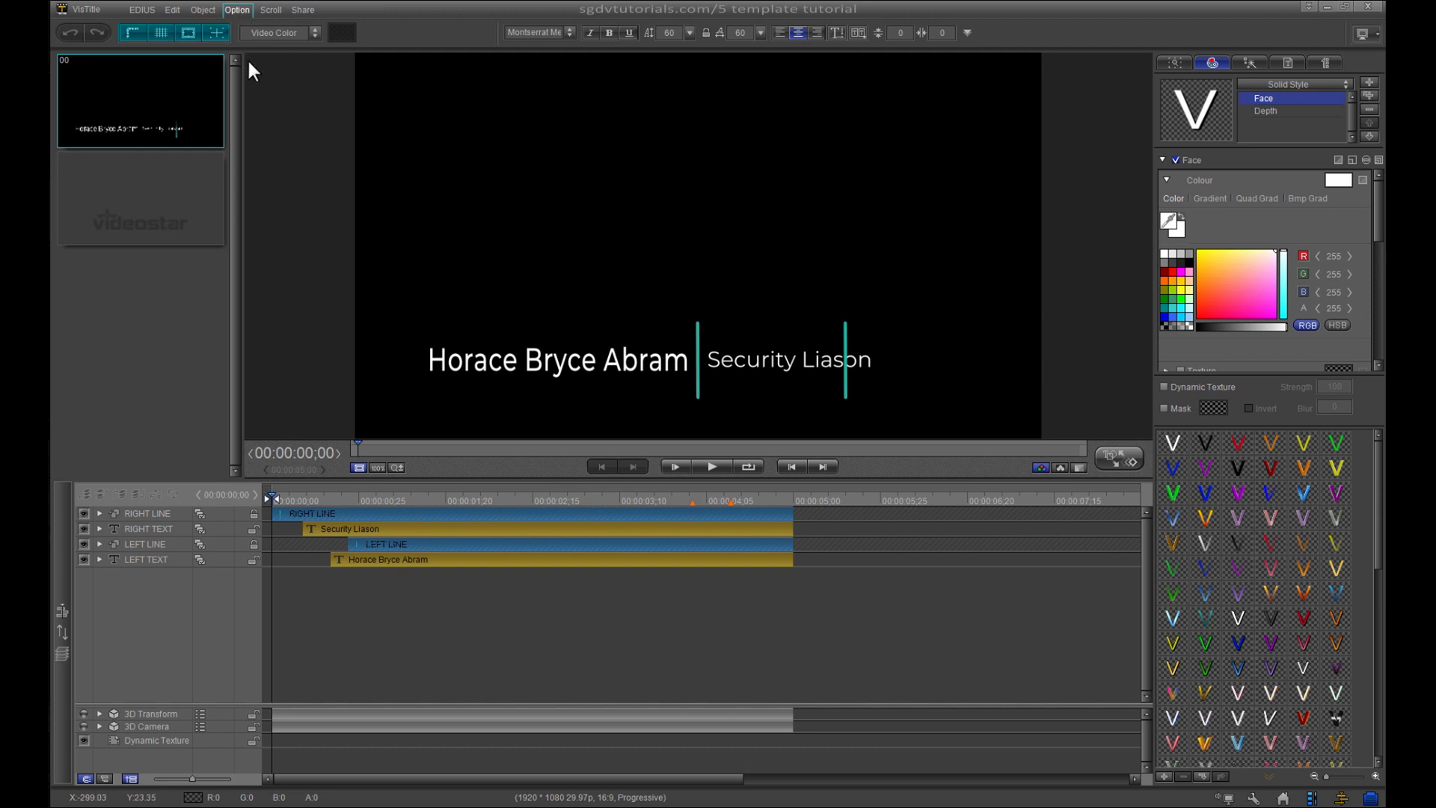
click(131, 33)
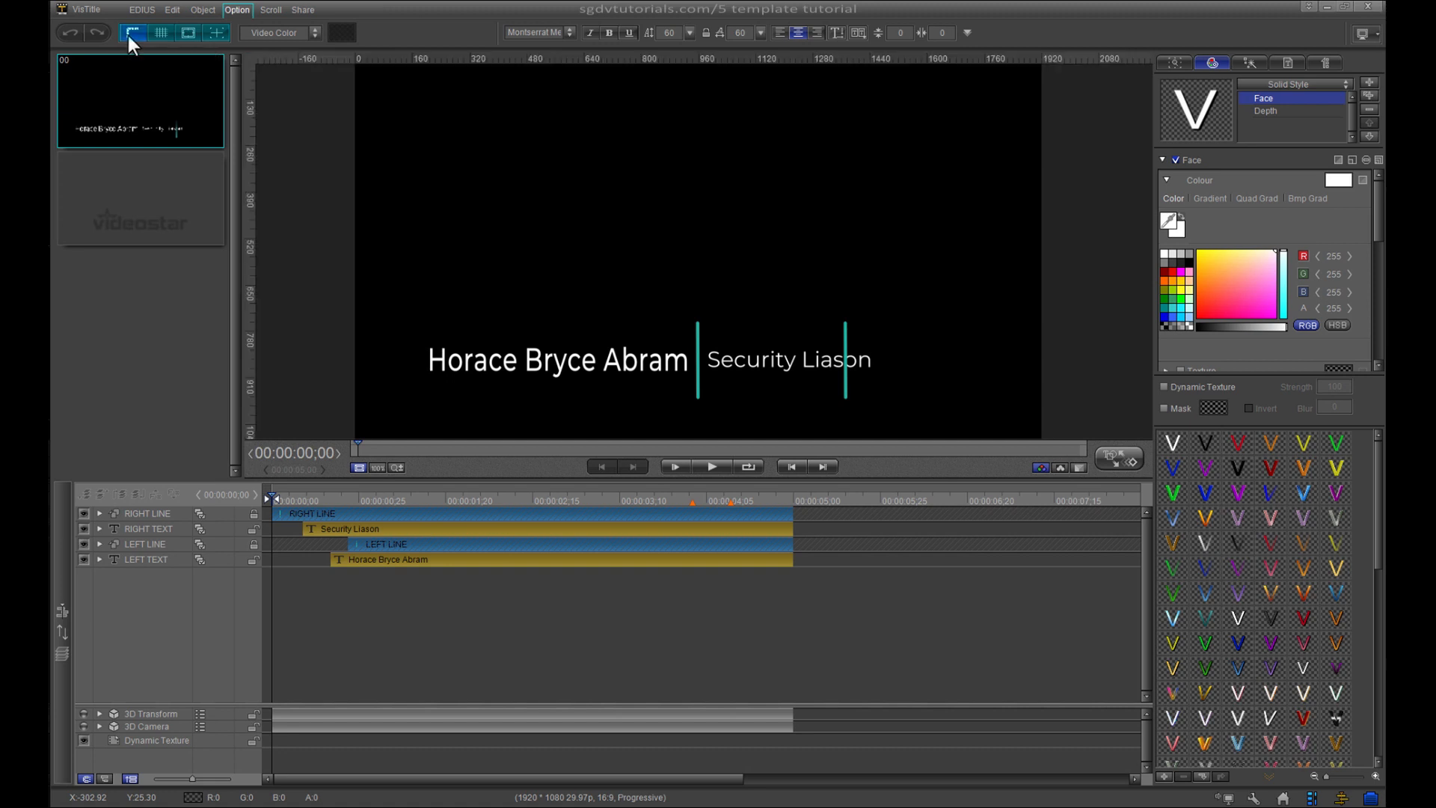
click(222, 35)
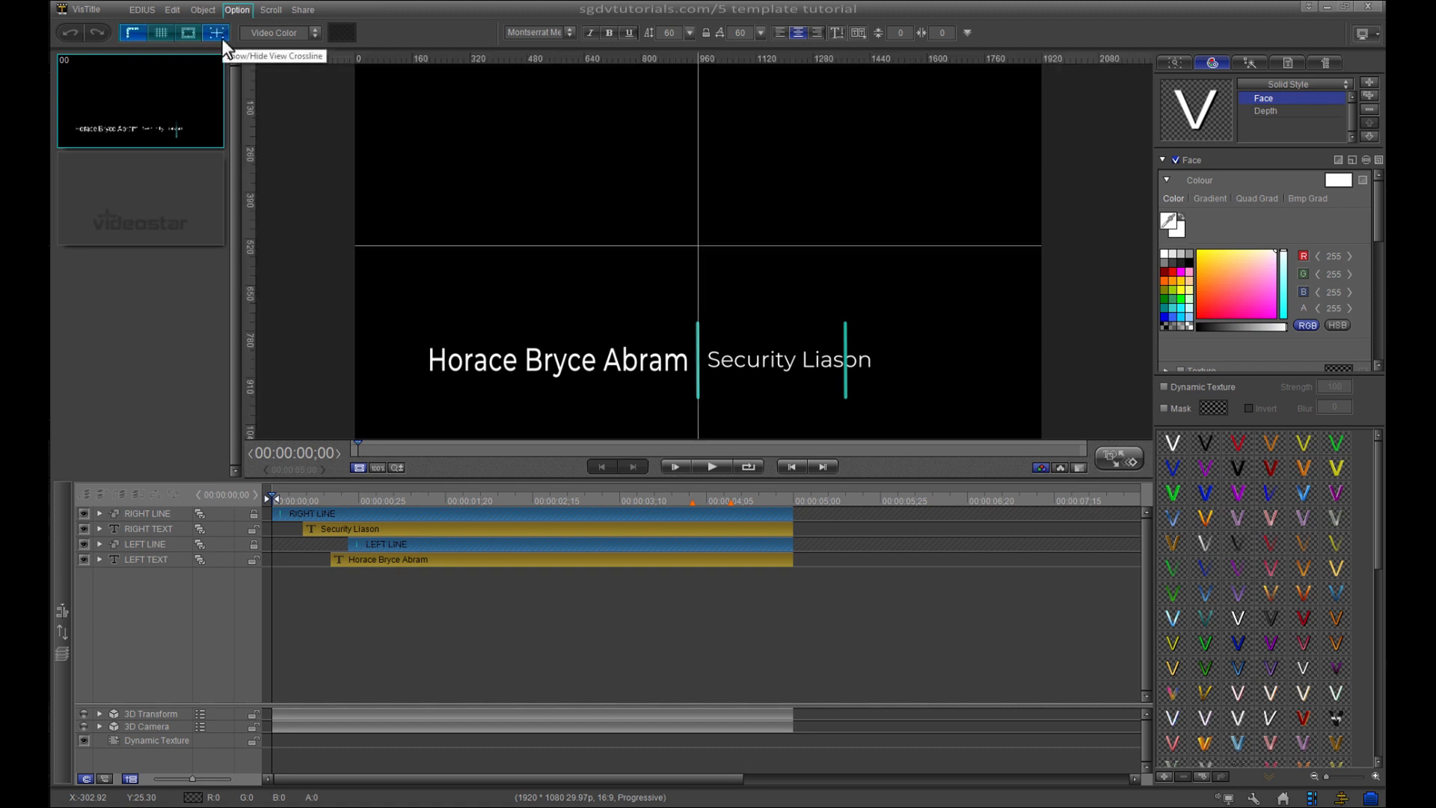
click(187, 37)
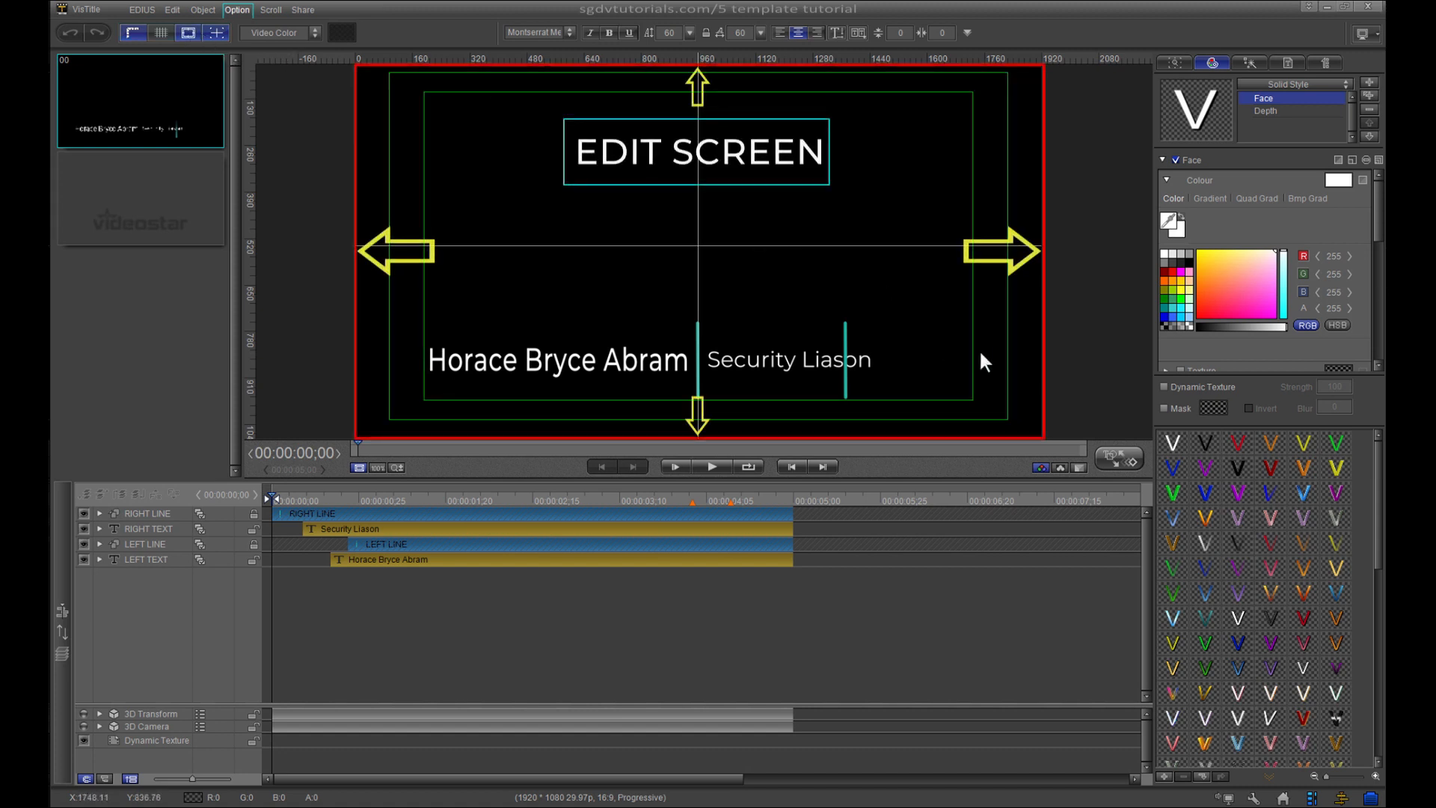
- Drag vertical guides from the left ruler, aligning one precisely with the name text's right edge
click(611, 360)
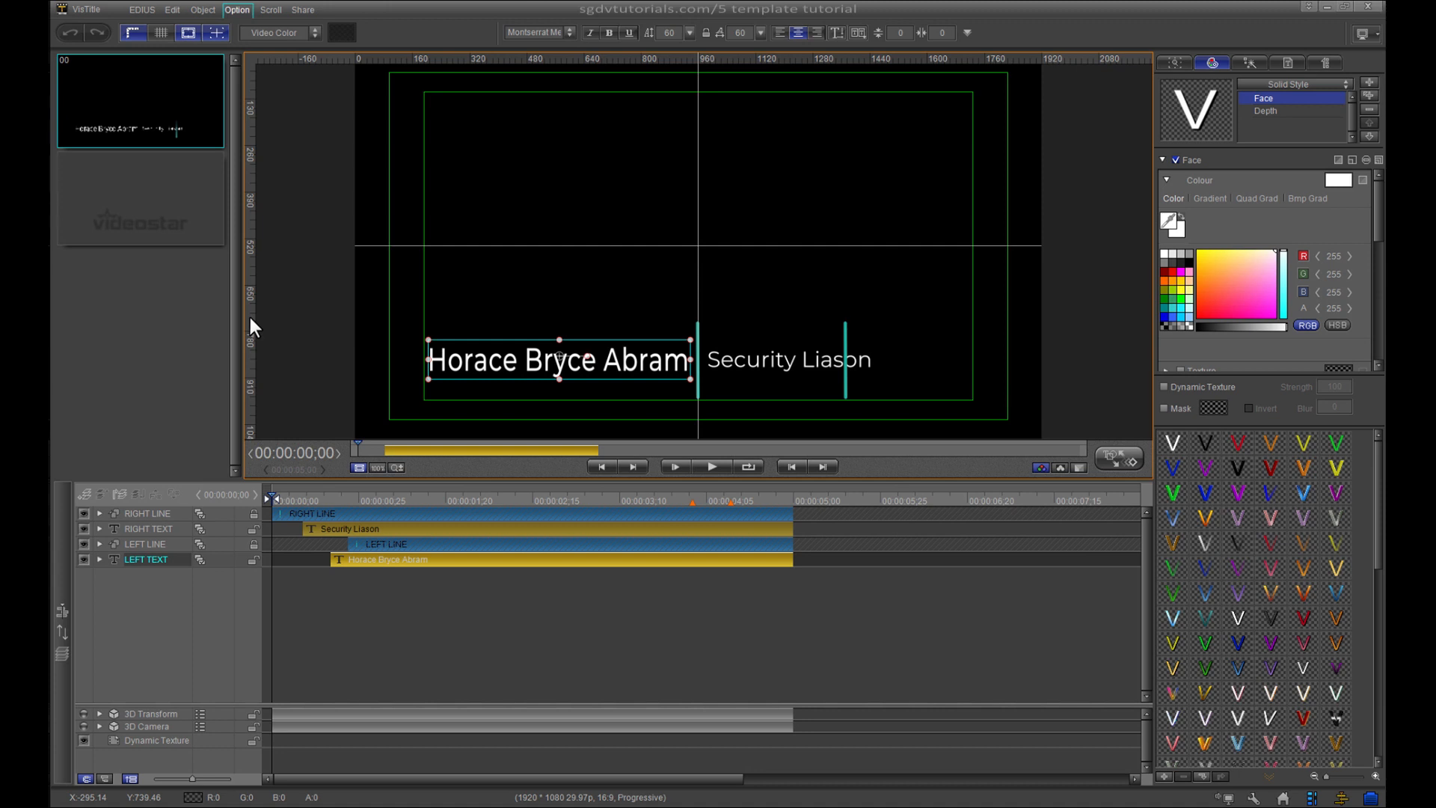
drag(250, 317, 428, 362)
drag(251, 326, 688, 381)
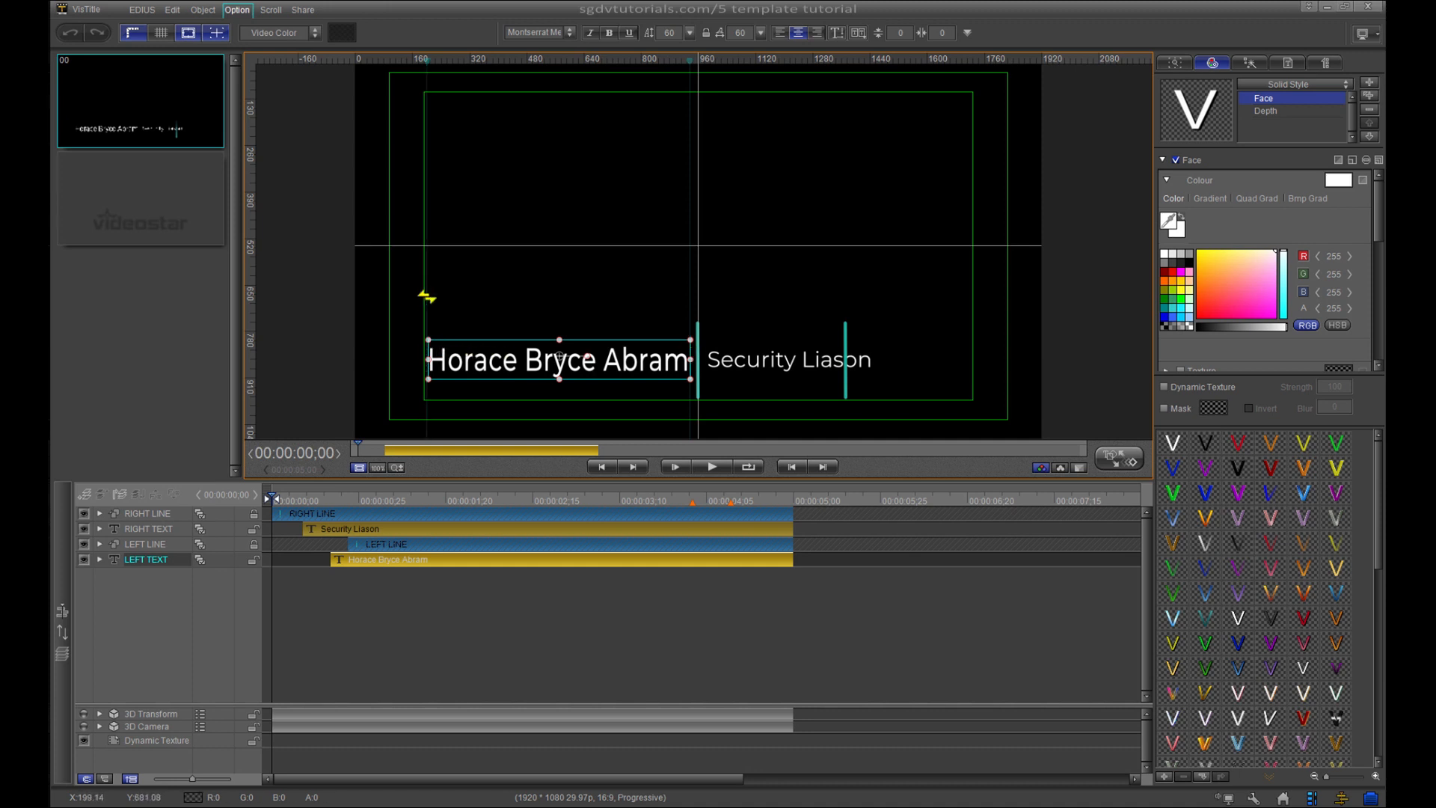
drag(690, 282, 689, 282)
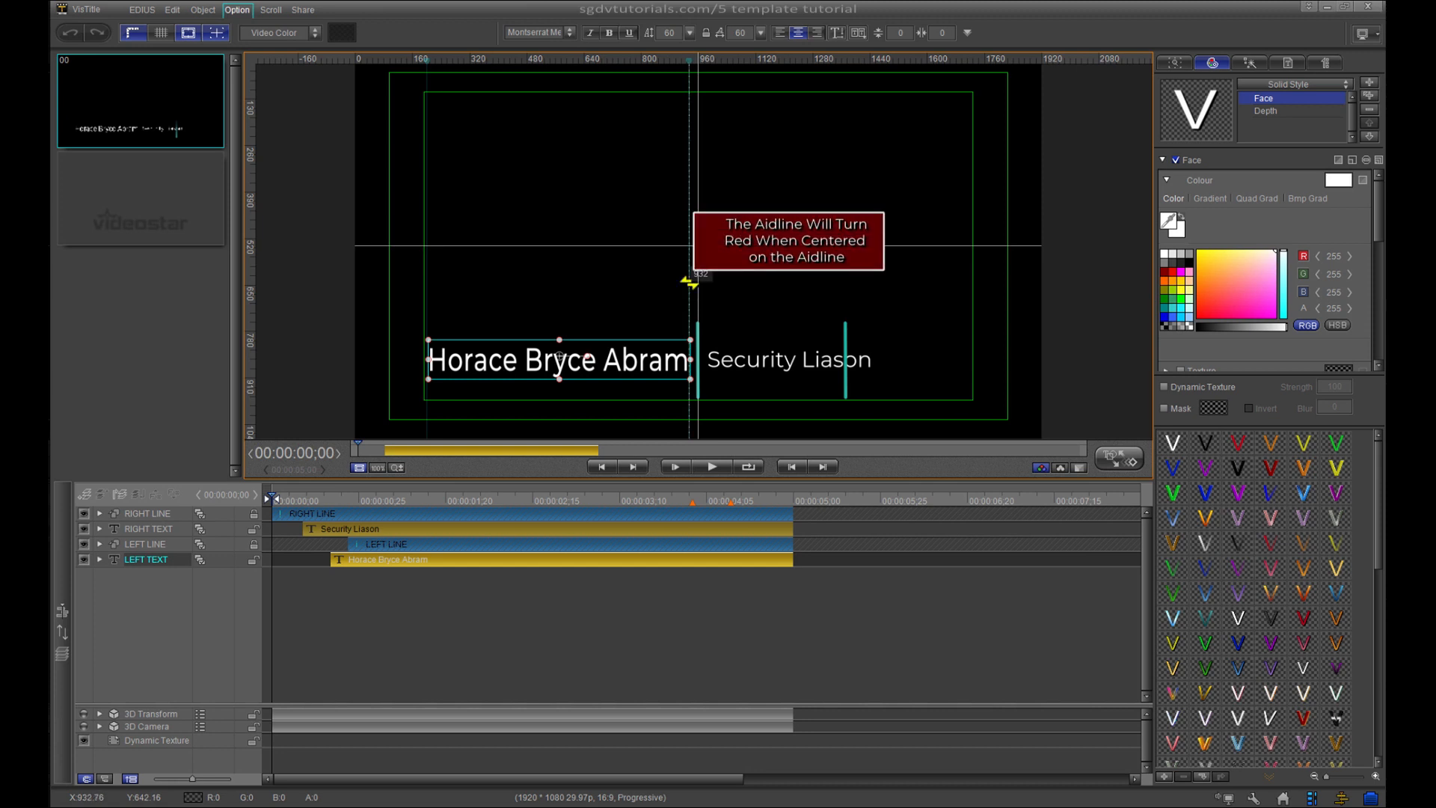
drag(689, 282, 691, 283)
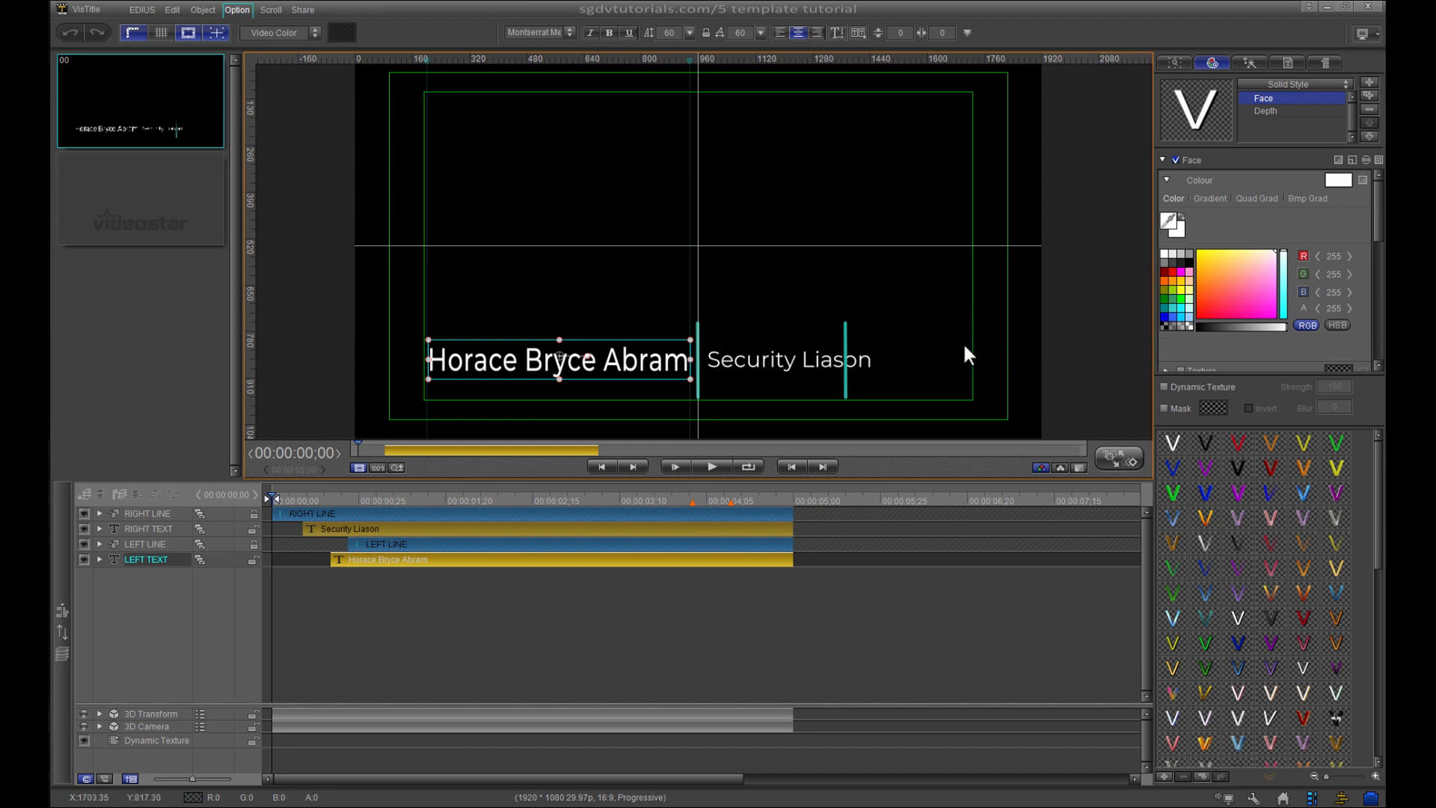
scroll(964, 347, up, 4)
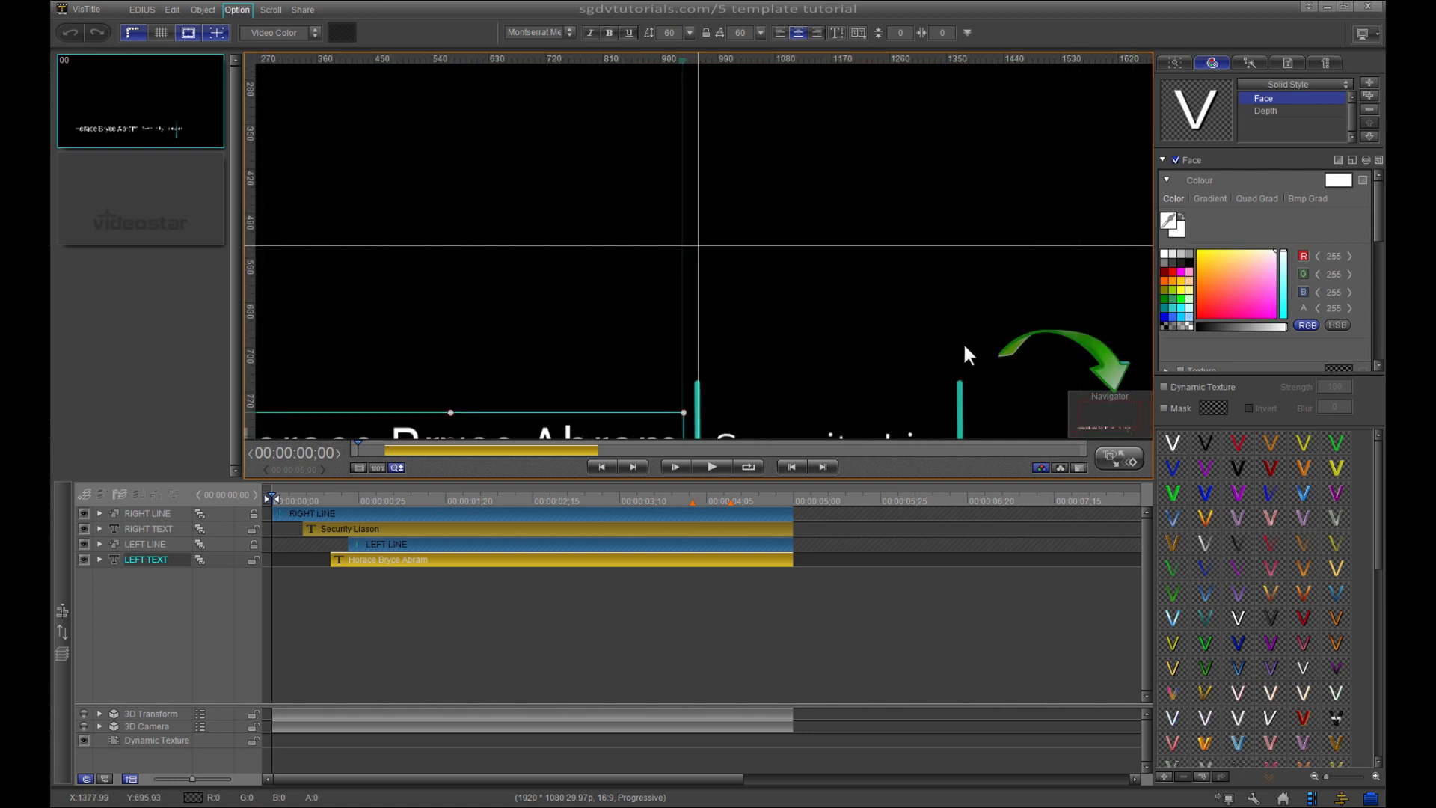
scroll(965, 349, down, 1)
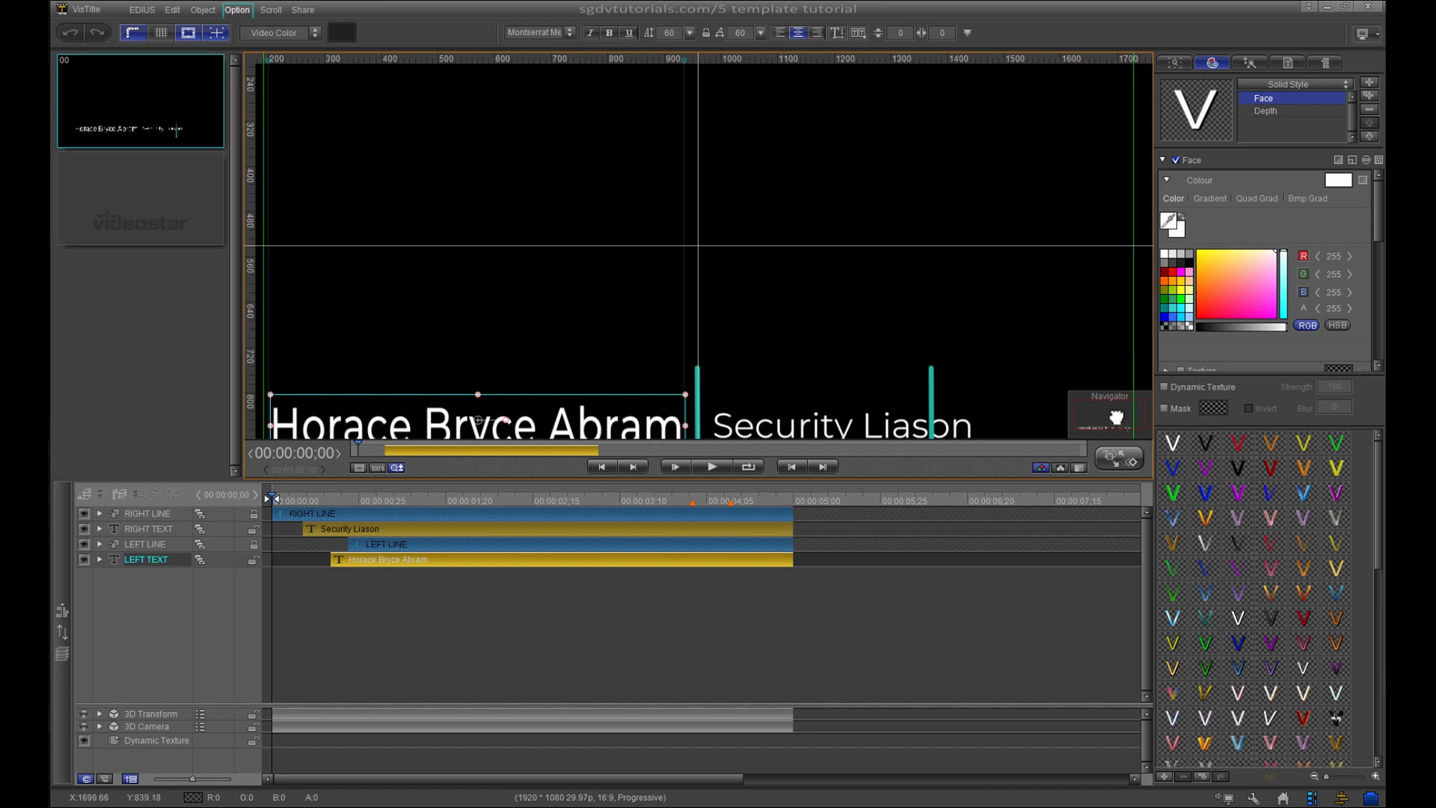
drag(1119, 419, 1113, 424)
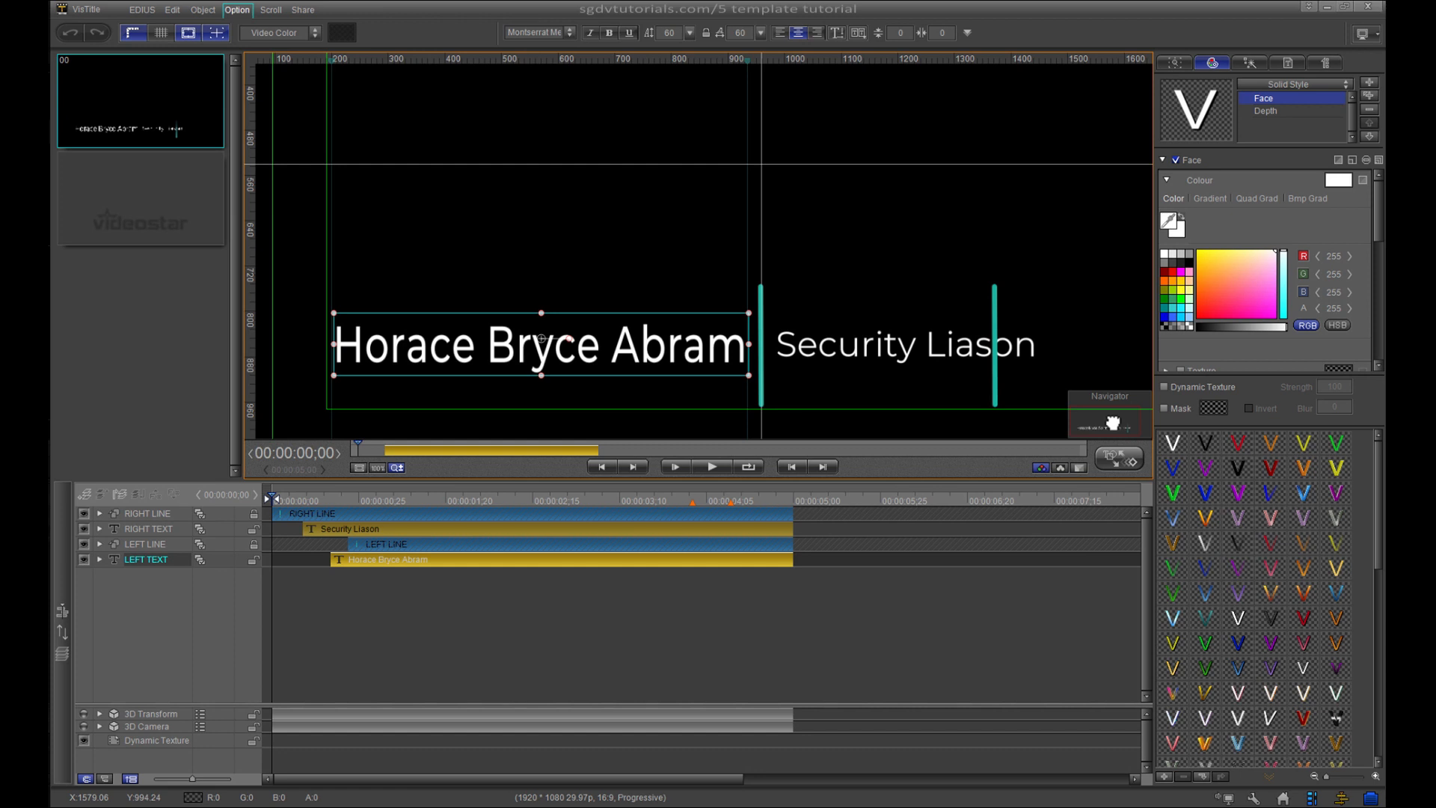
double_click(1101, 345)
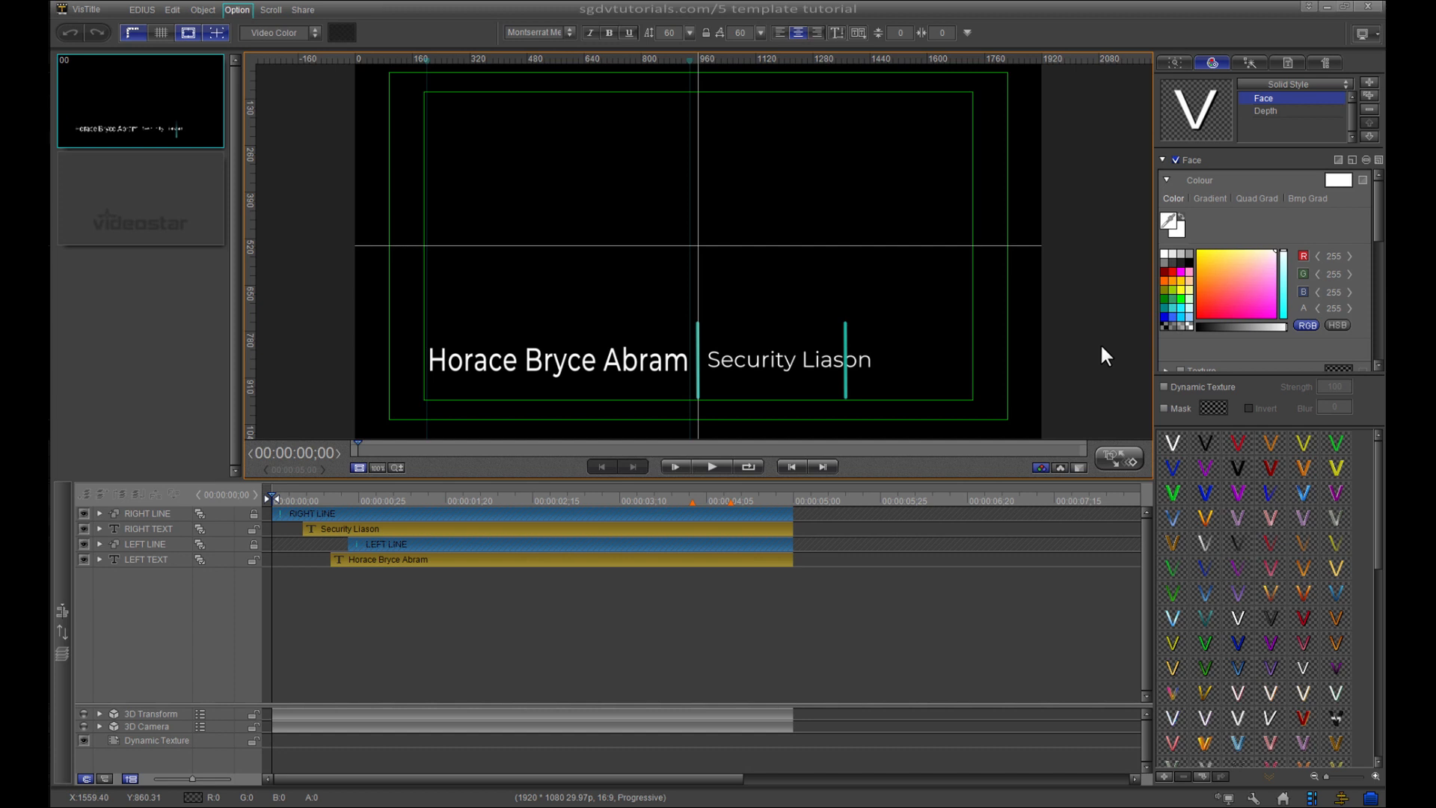
- Add a horizontal guide through the name text and show the title's text entries list
click(656, 369)
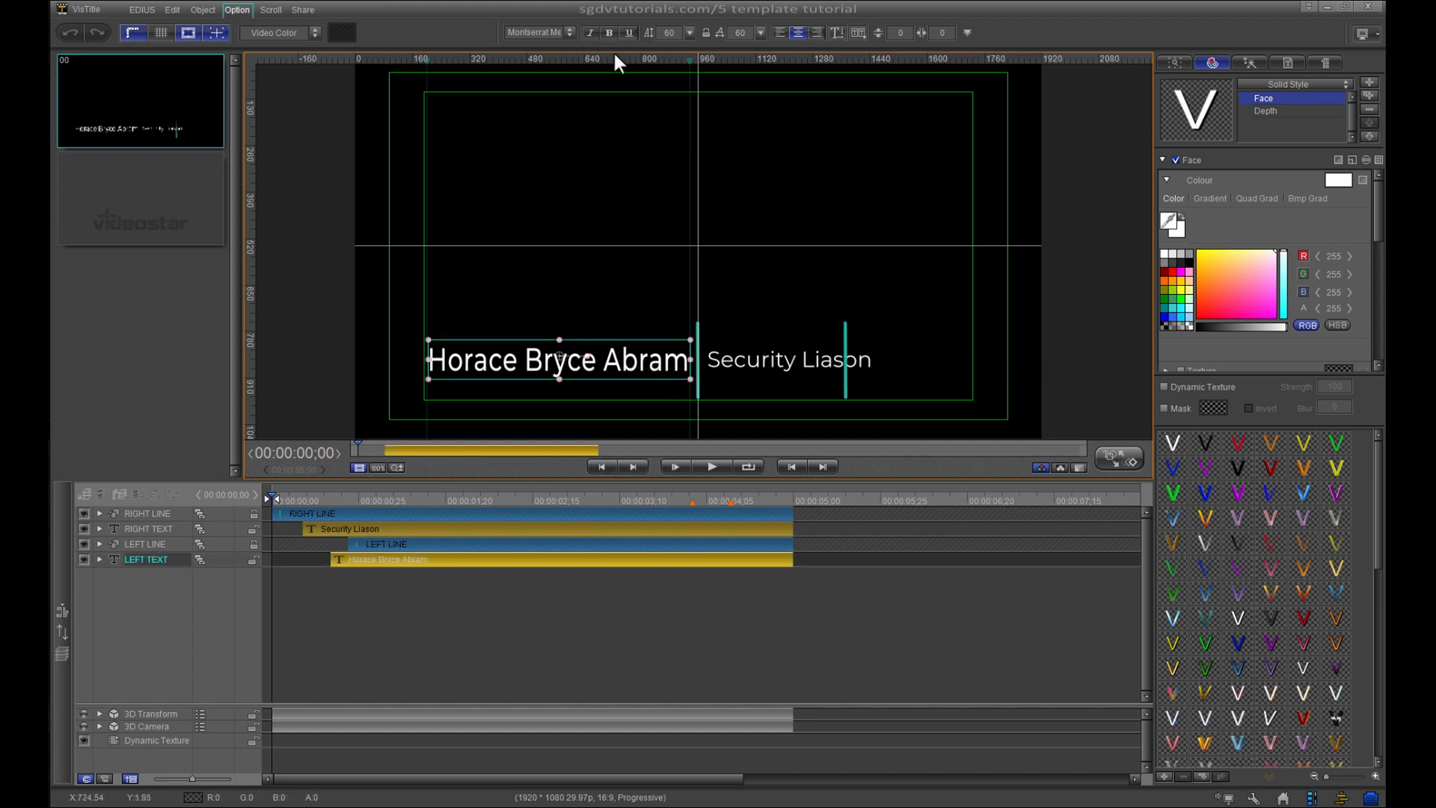
drag(617, 60, 640, 361)
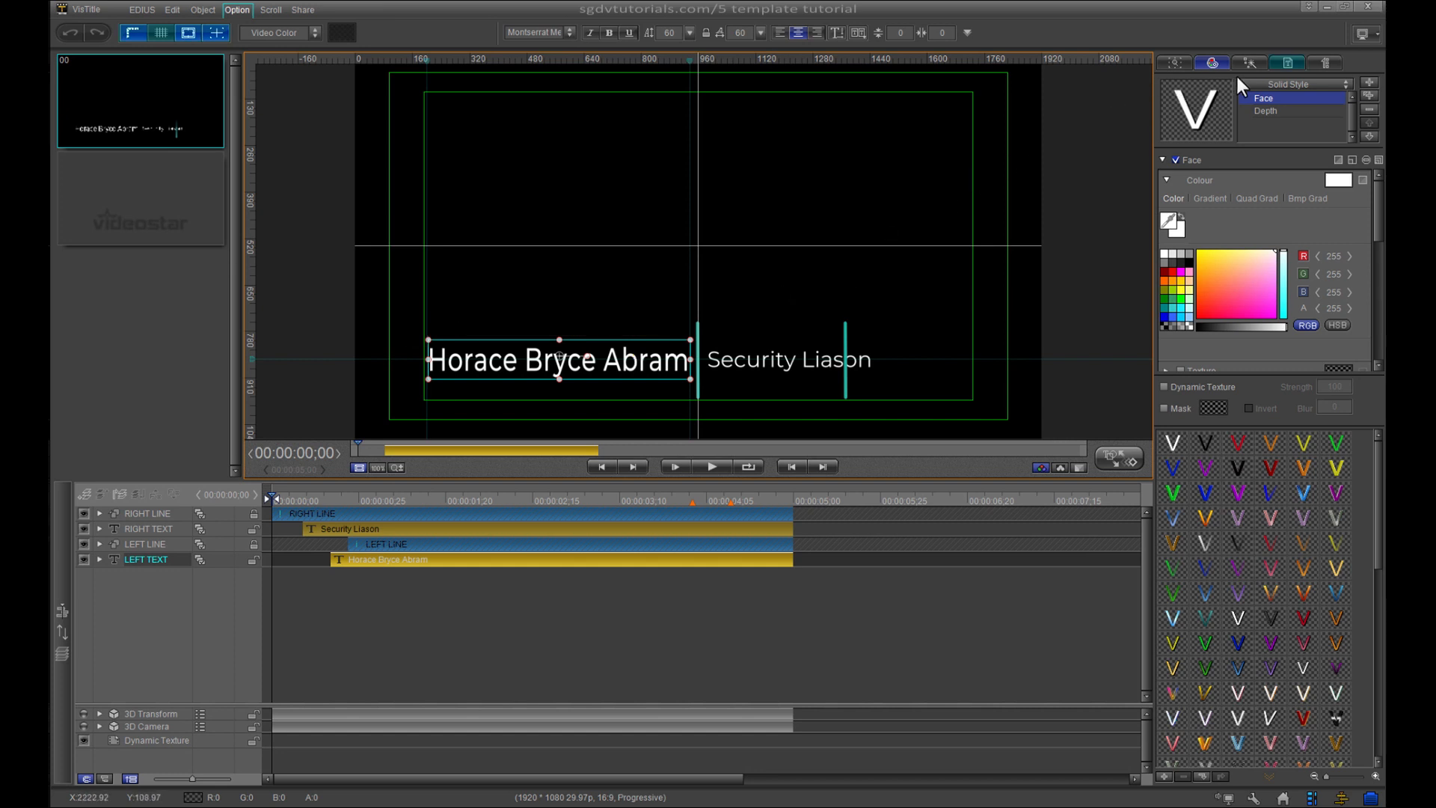
click(1291, 67)
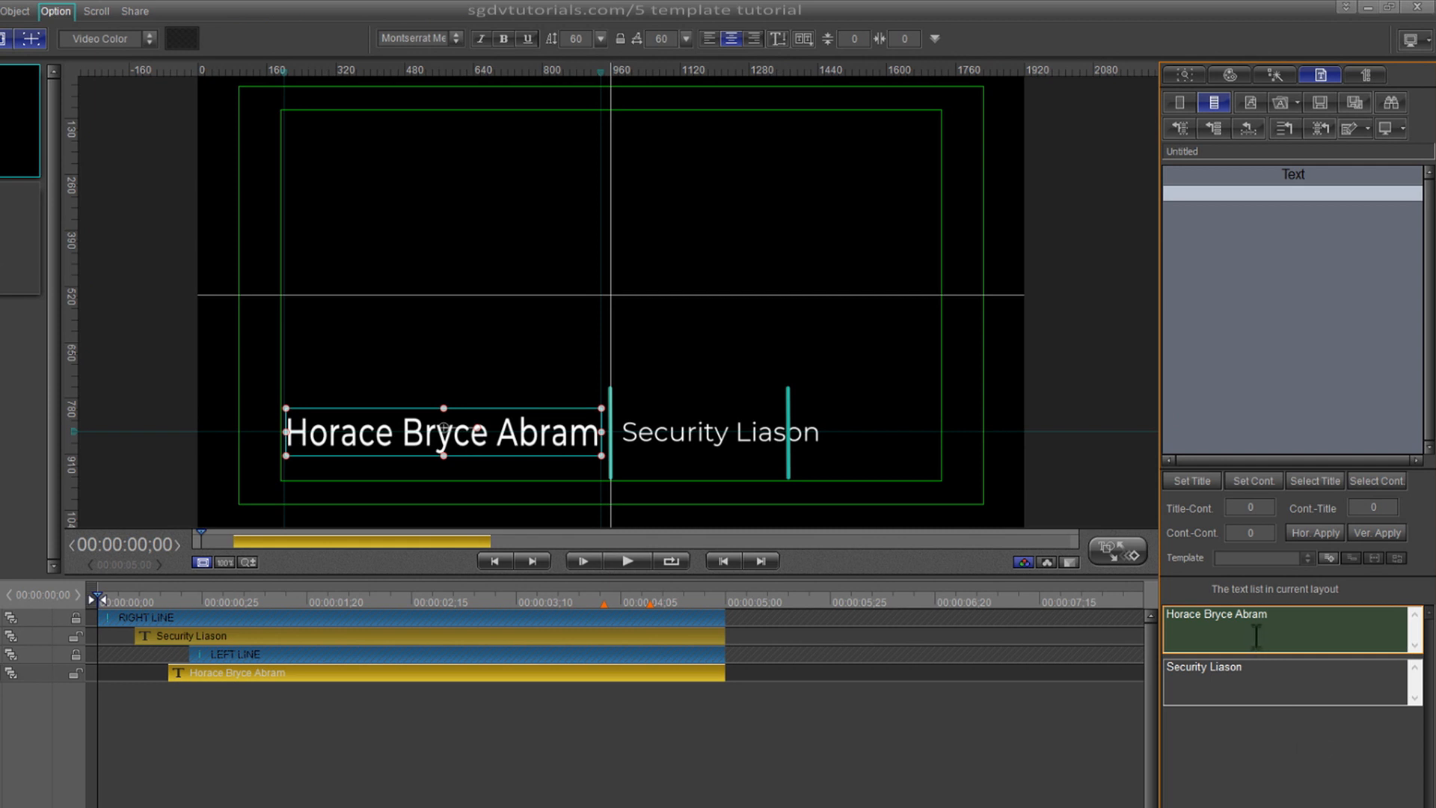
- Delete the middle name from the lower-third name entry, then scrub to preview the title
click(1310, 635)
click(1240, 613)
key(BackSpace)
key(BackSpace)
key(BackSpace)
key(BackSpace)
key(BackSpace)
key(BackSpace)
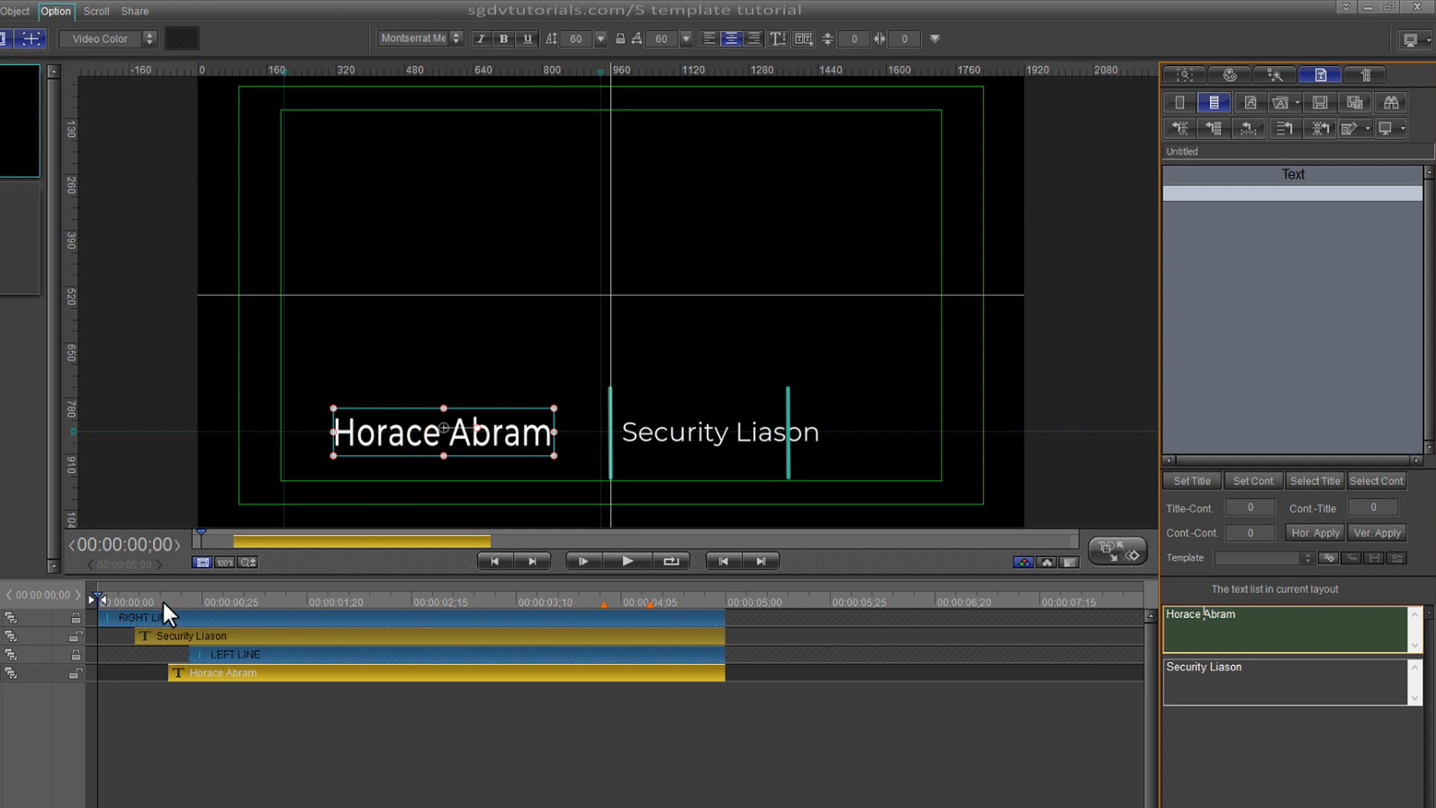
drag(163, 602, 101, 622)
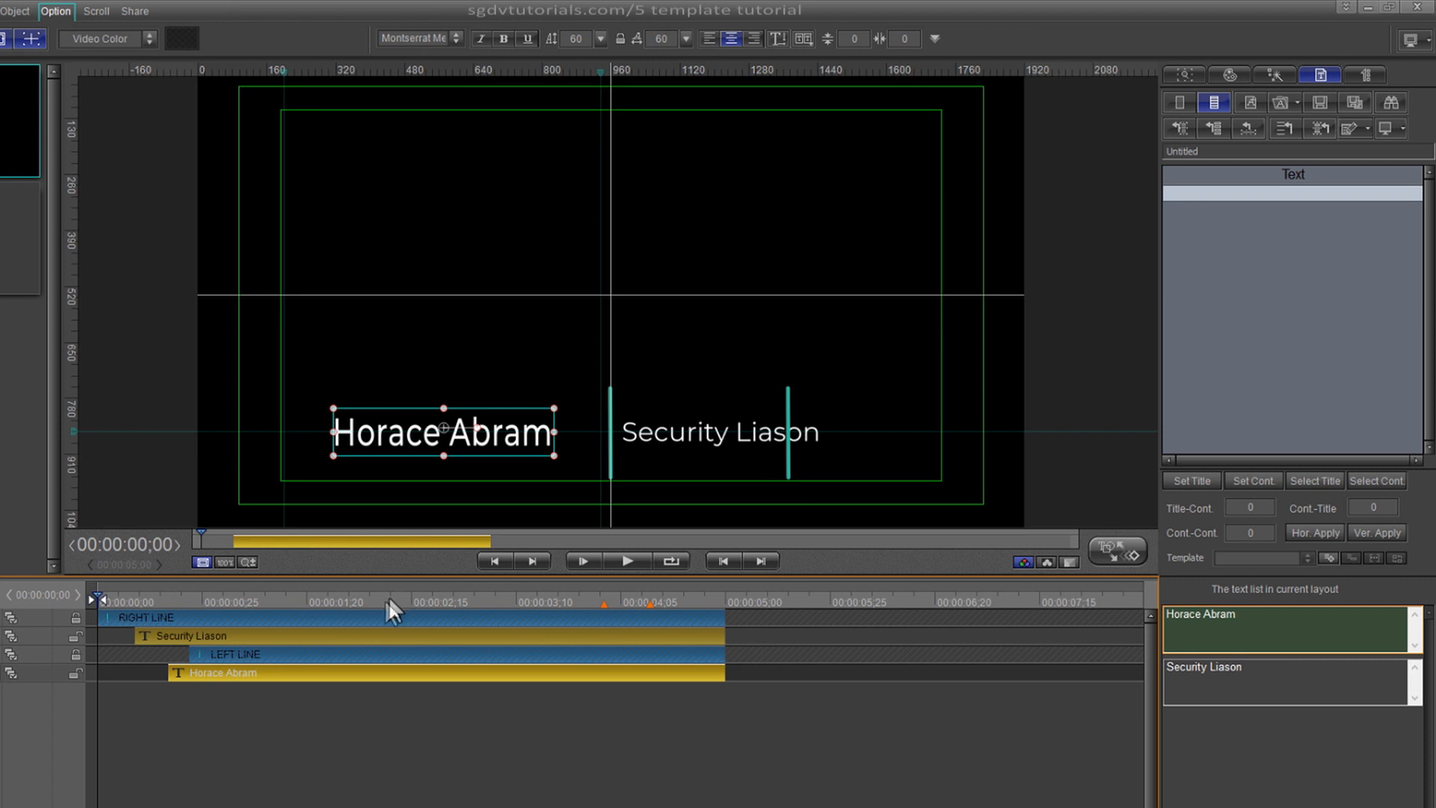
- Stretch the name text out to the left margin and divider, nudge it down, and adjust the guide
click(332, 432)
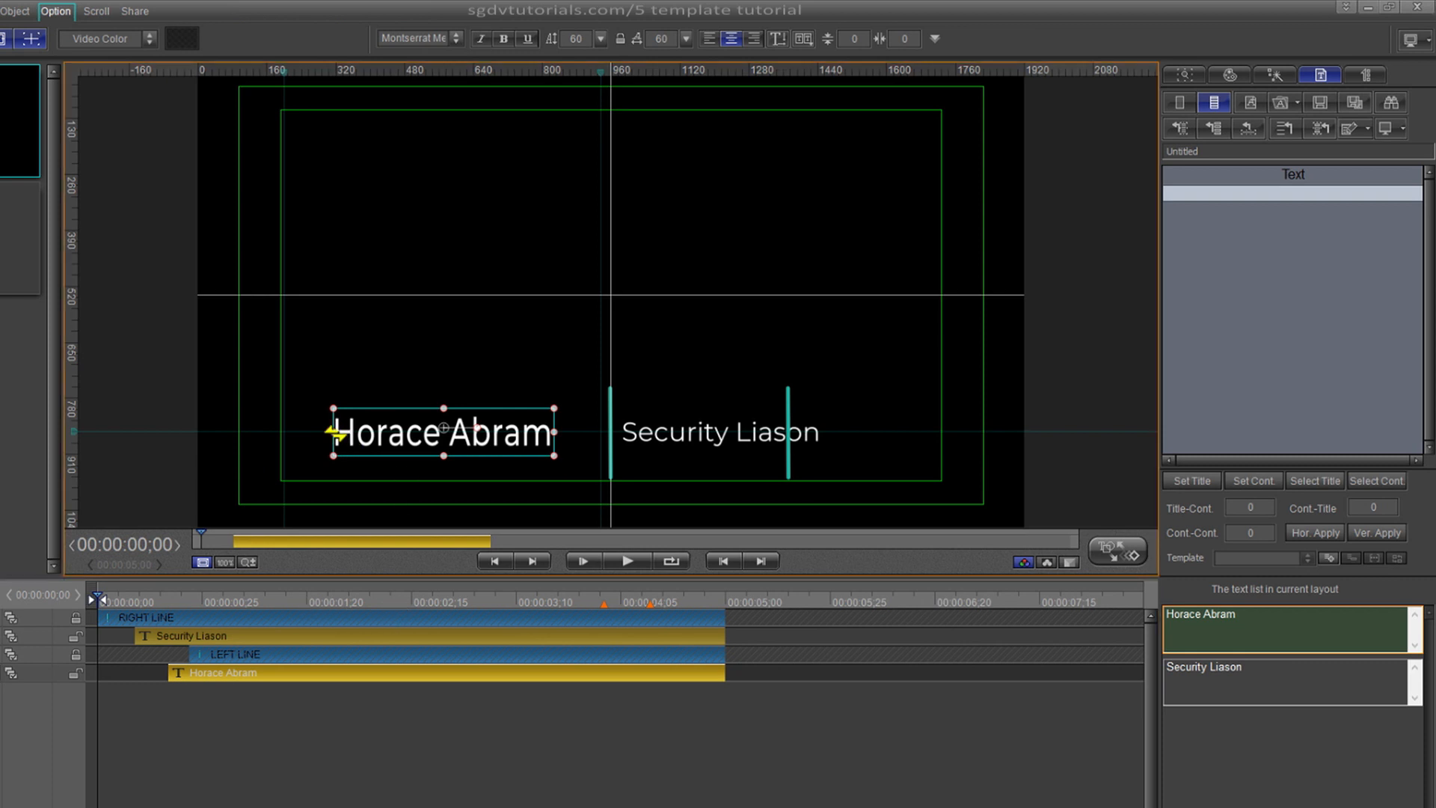
drag(333, 432, 285, 432)
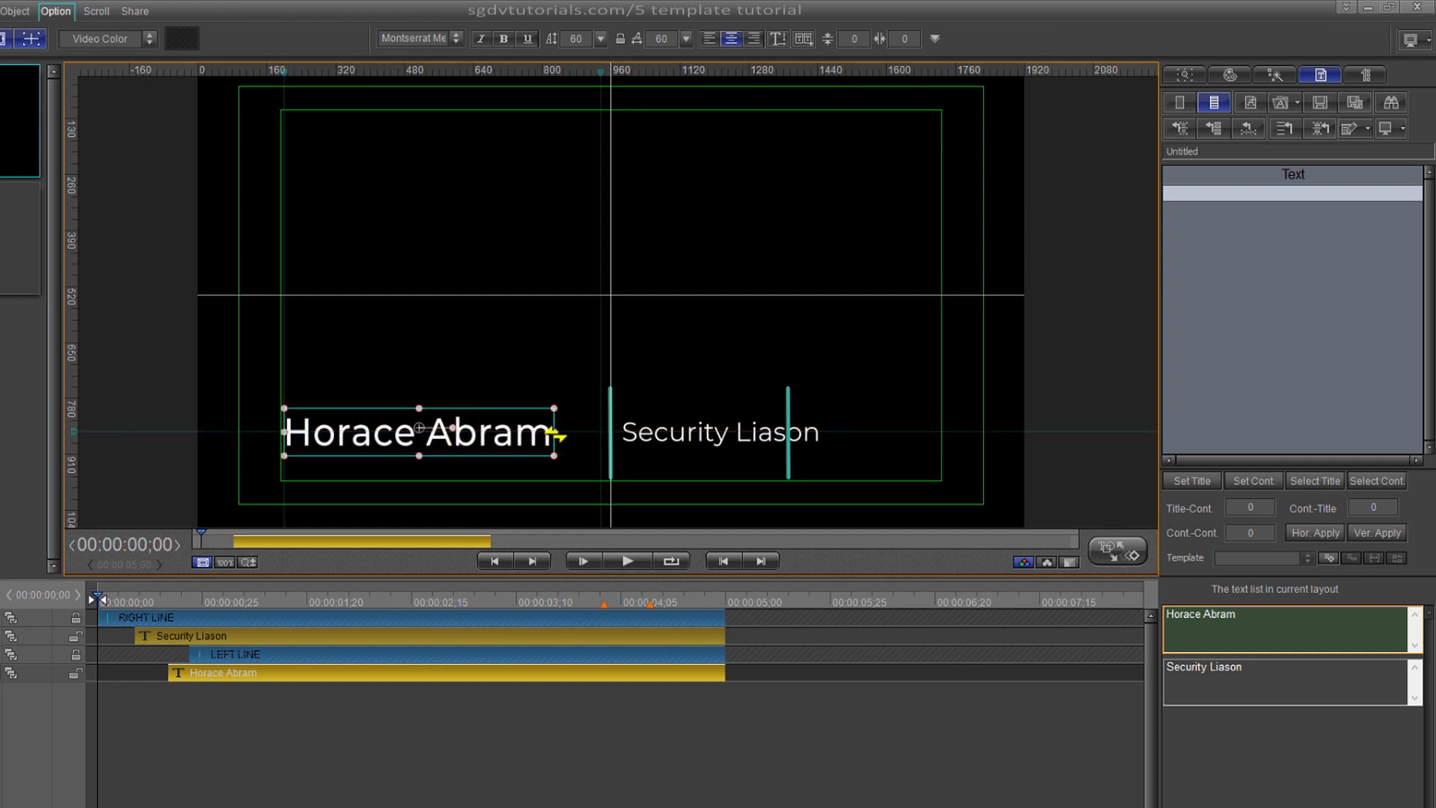
drag(557, 434, 598, 436)
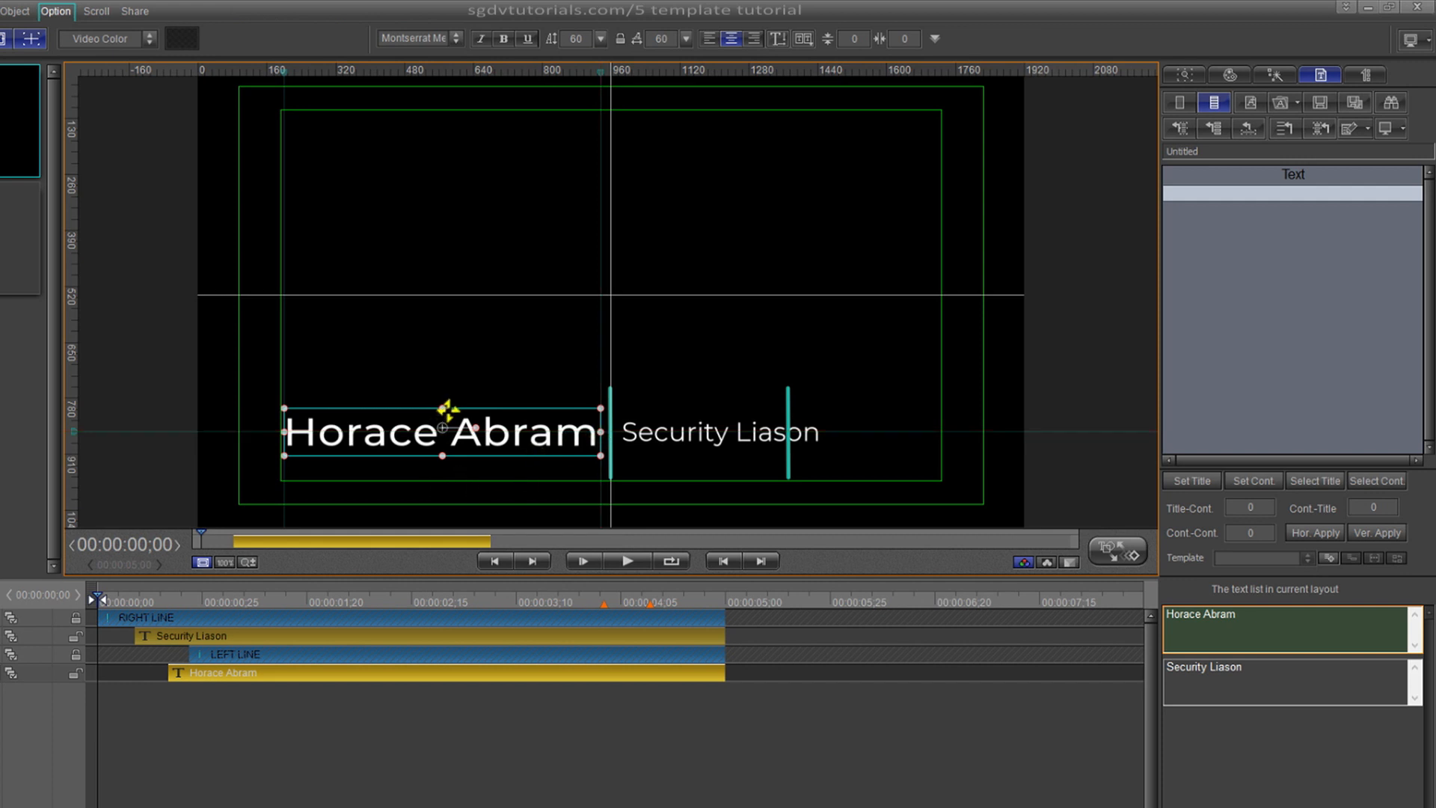
drag(443, 410, 444, 405)
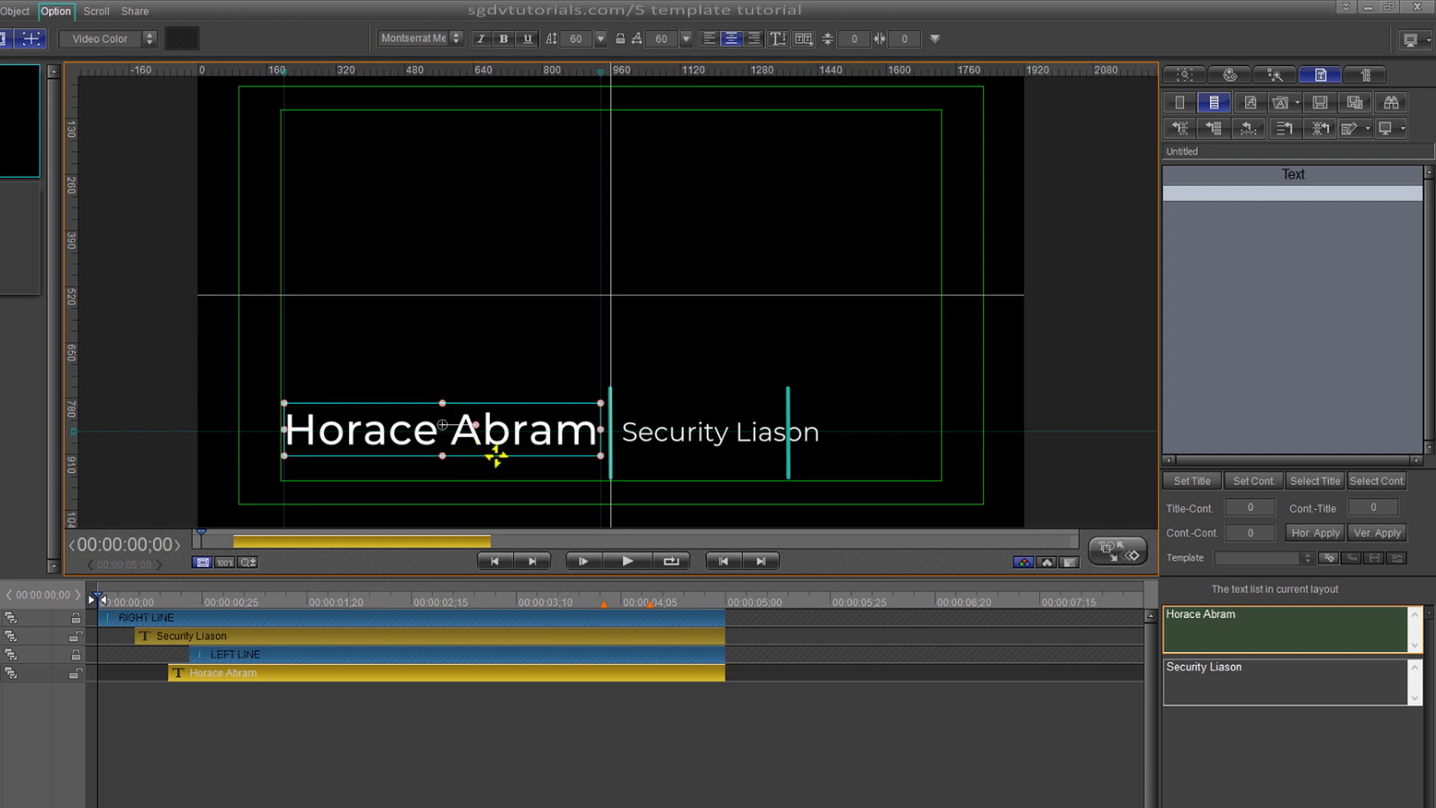
key(Down)
key(Down)
key(Down)
key(Down)
key(Down)
key(Down)
key(Down)
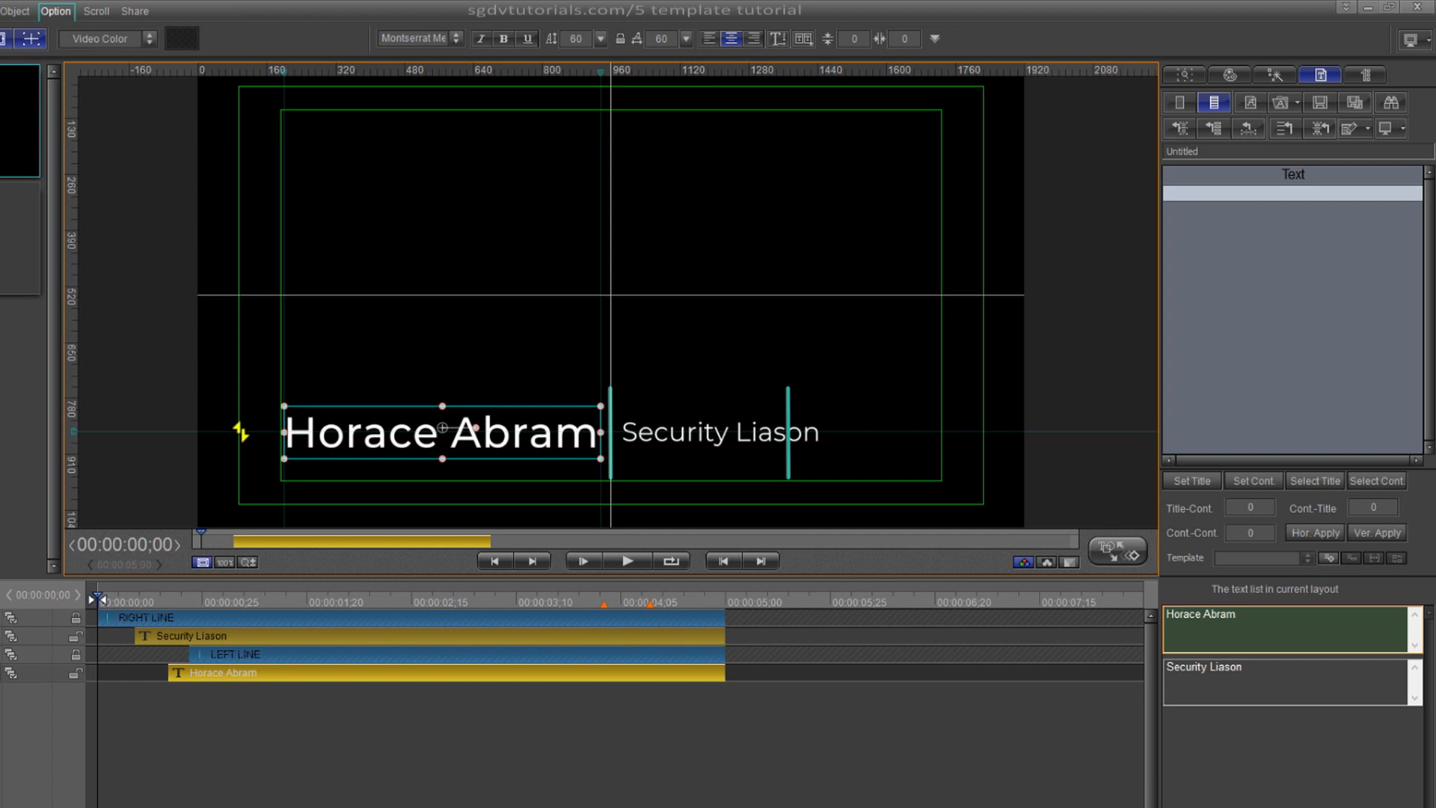
drag(240, 432, 241, 432)
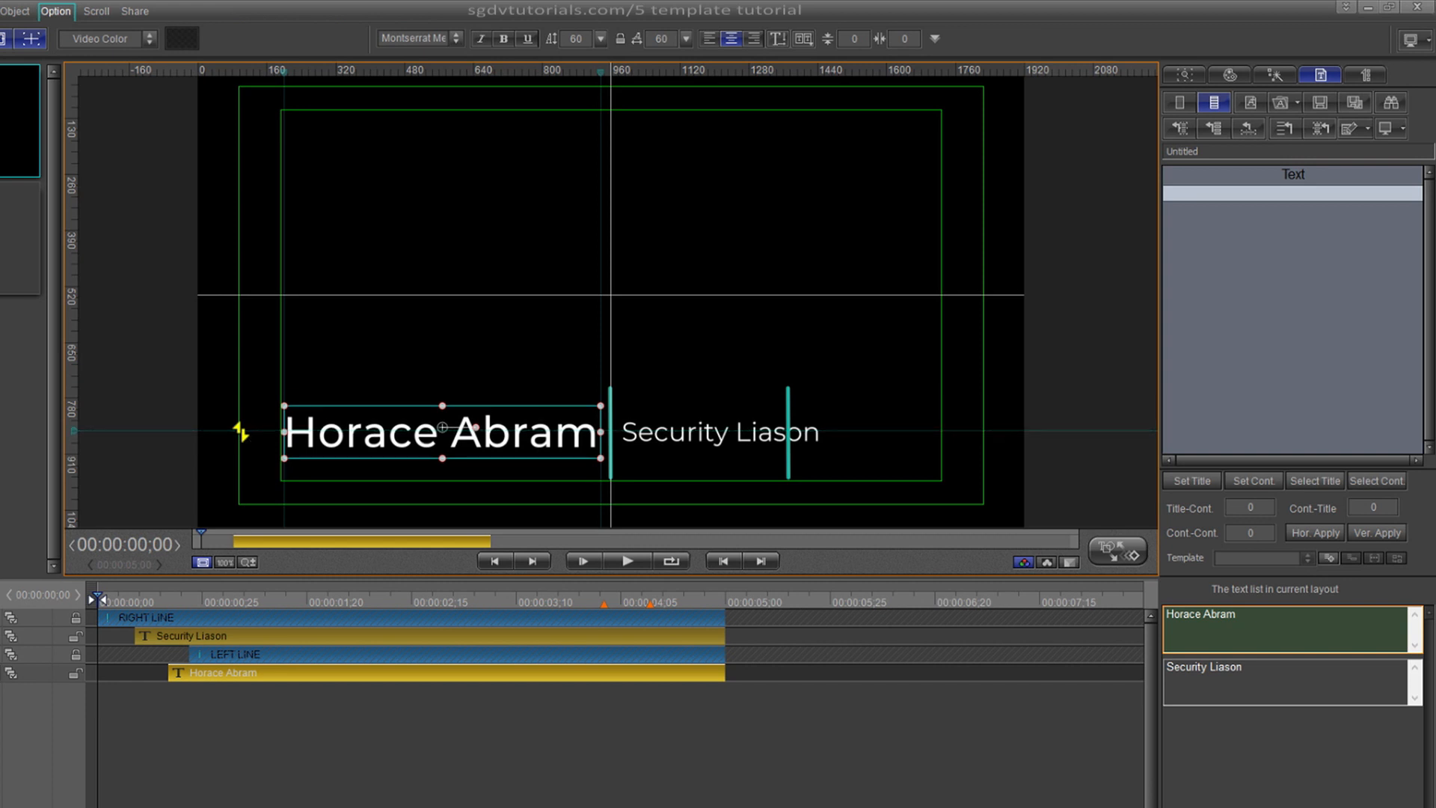
drag(241, 432, 240, 432)
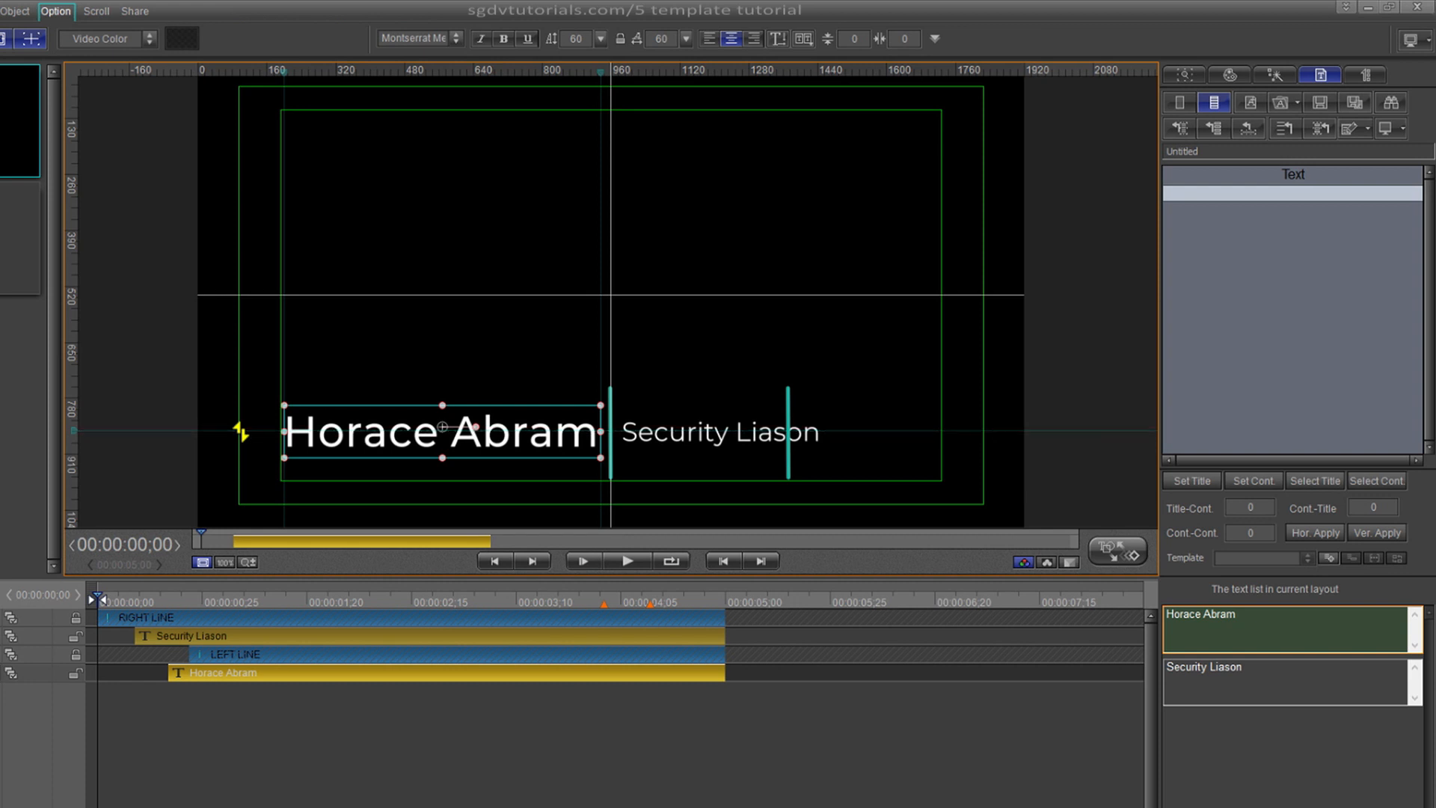
- Play and scrub the lower third to check the widened name
click(145, 596)
key(space)
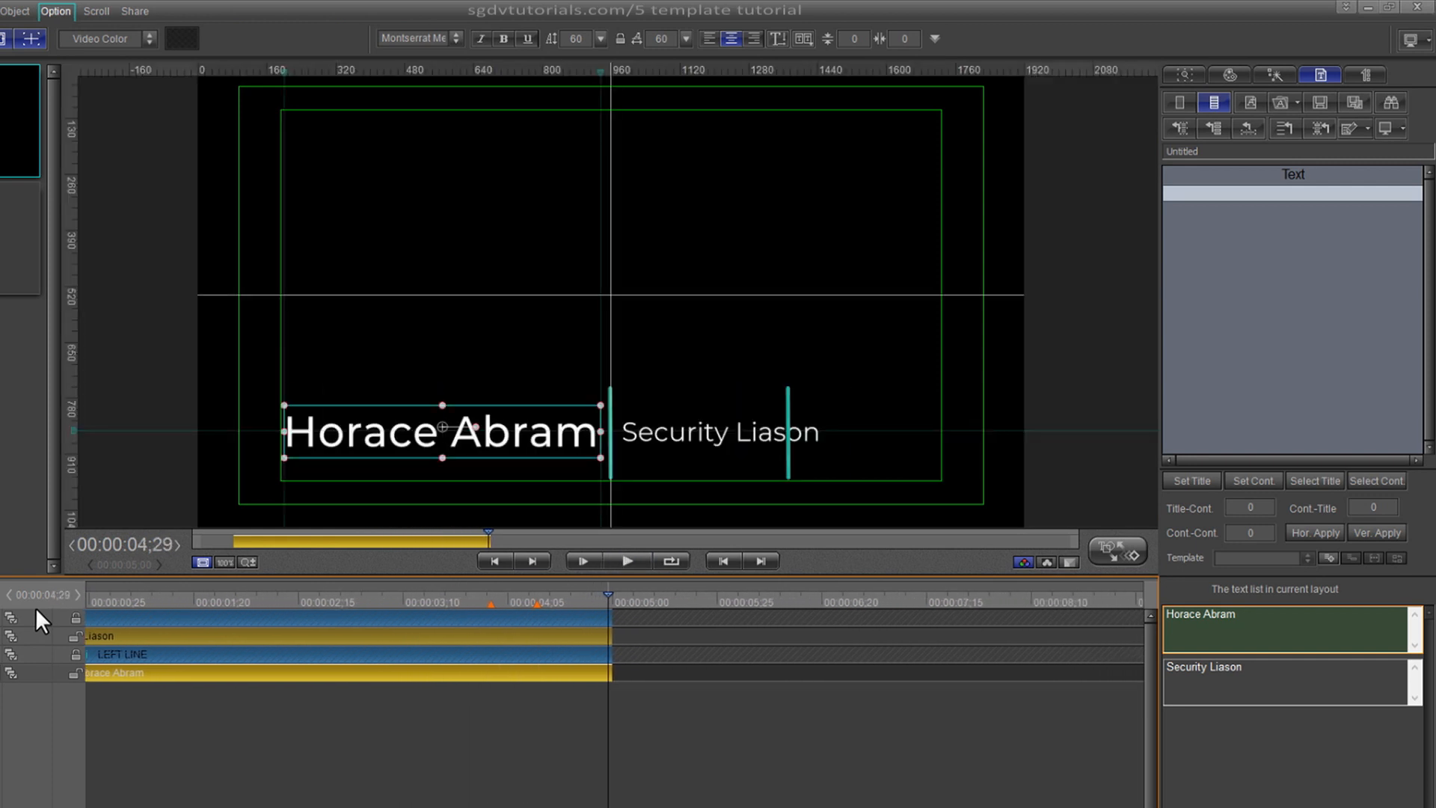
drag(608, 595, 653, 594)
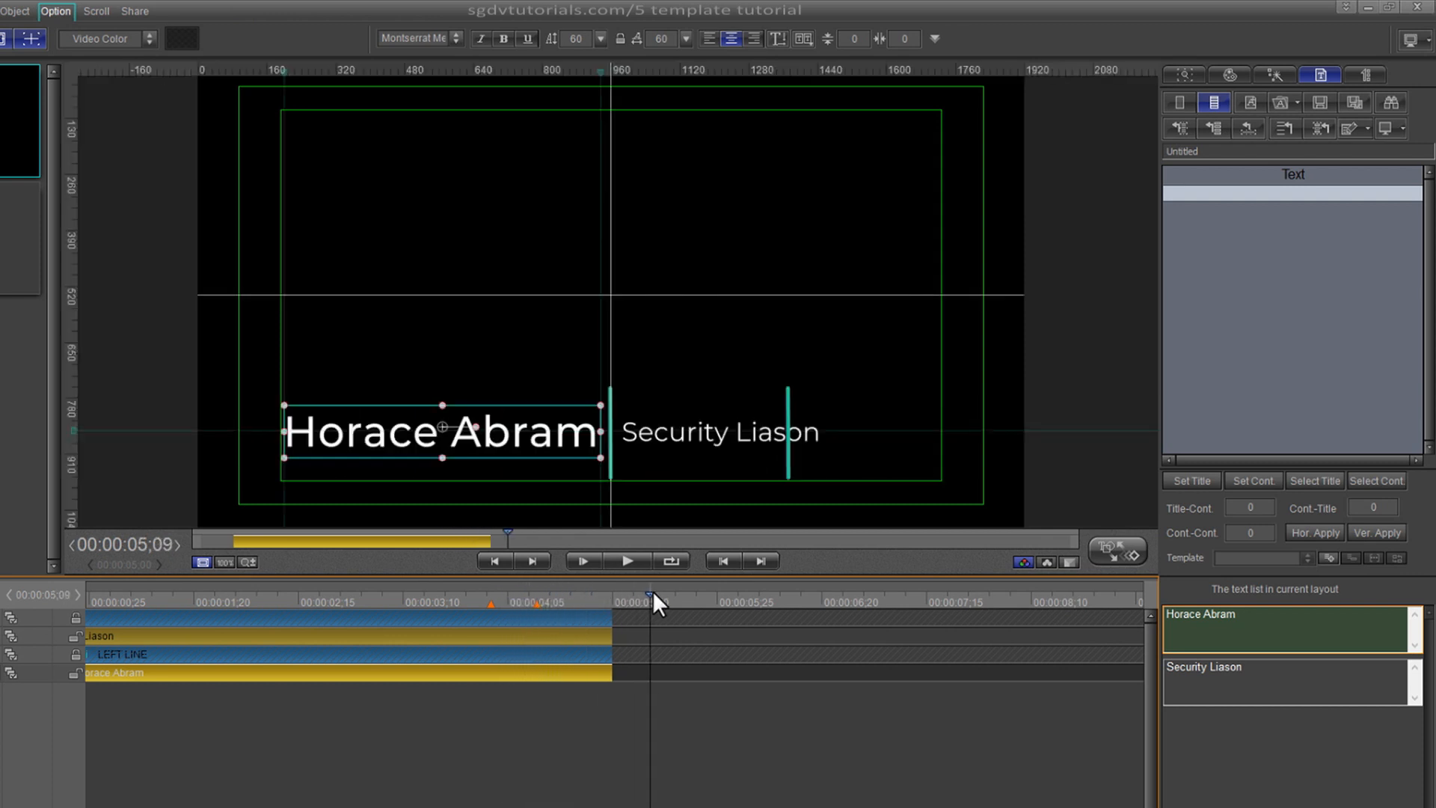
- Delete all aidlines and drag a new vertical guide beside the Security Liason title
click(1267, 683)
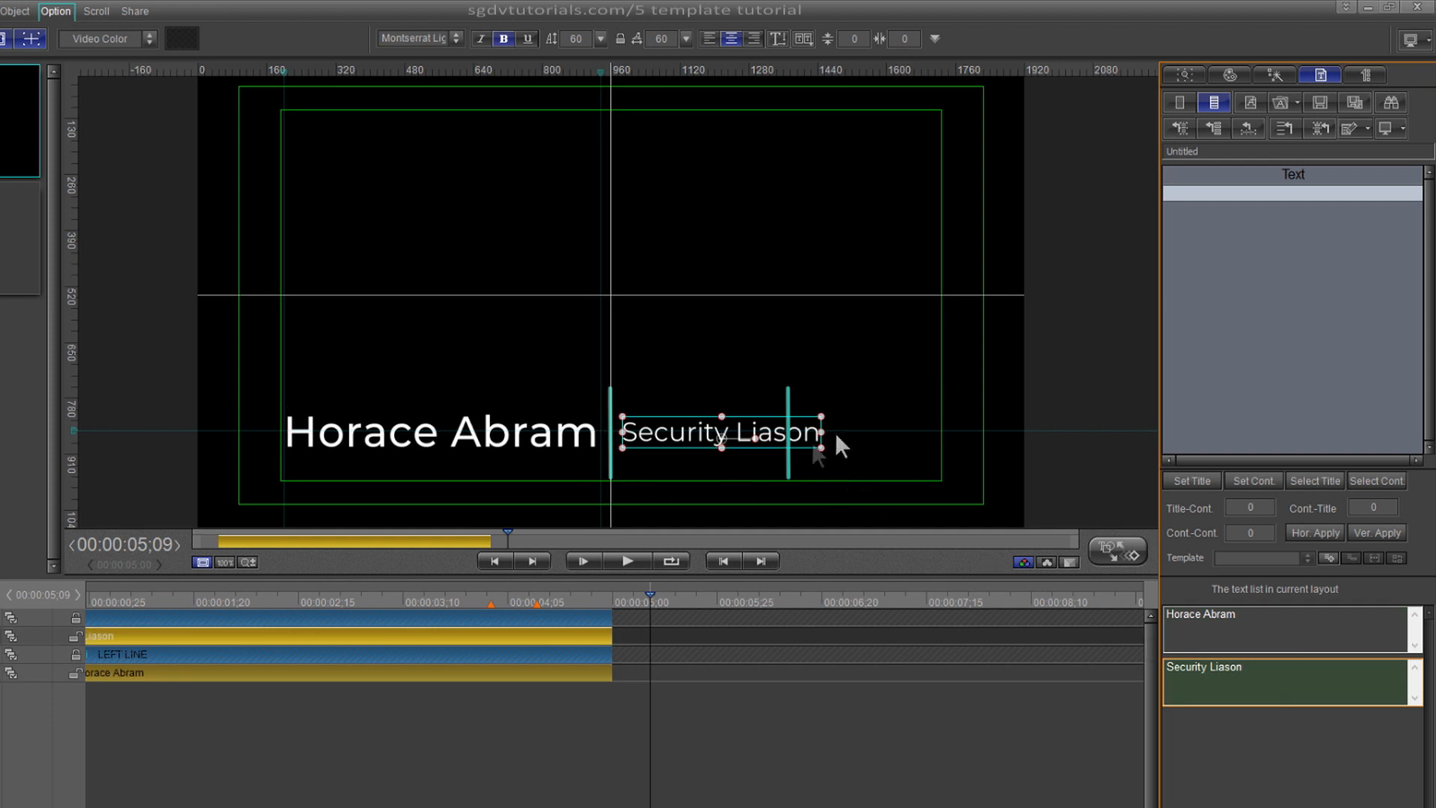
right_click(69, 356)
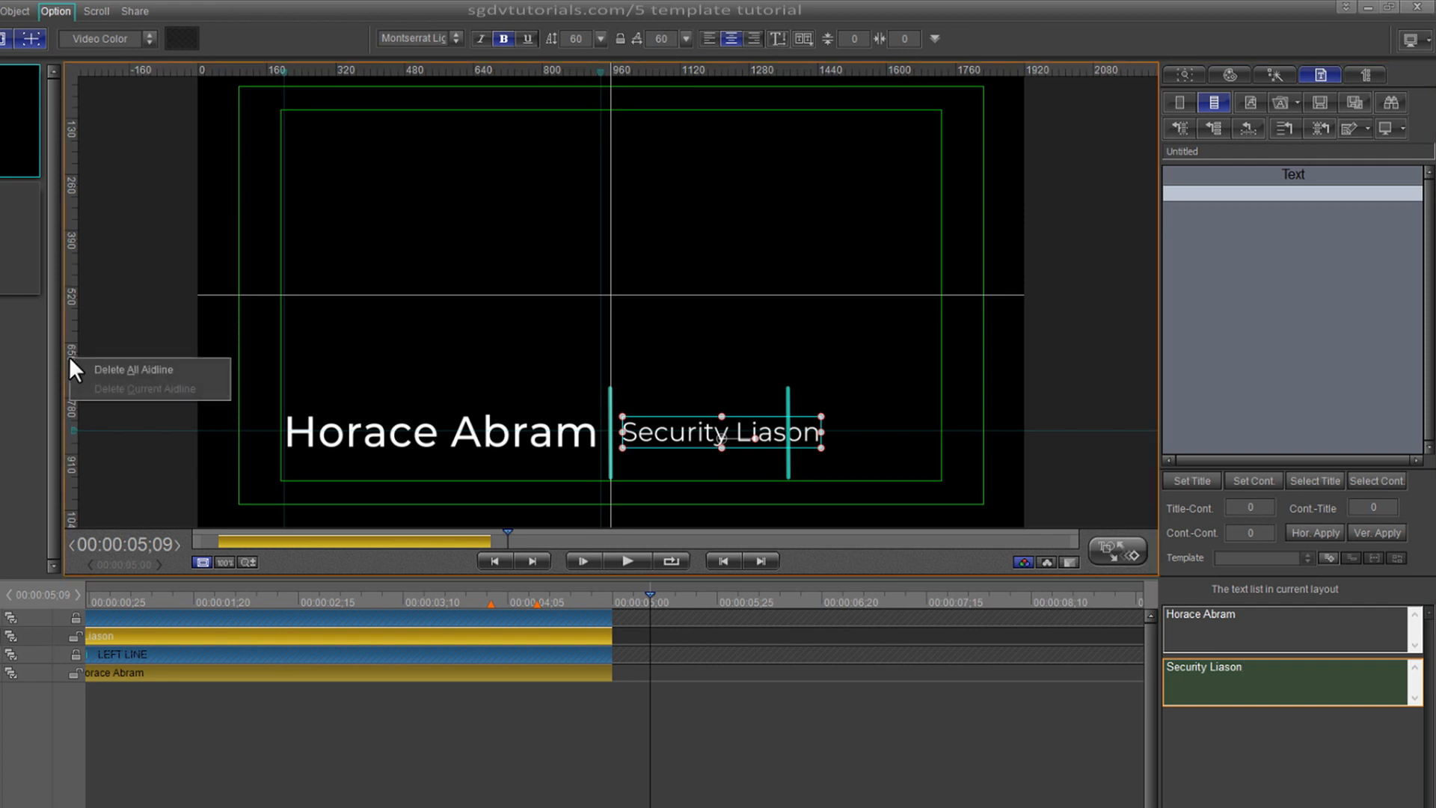
click(114, 370)
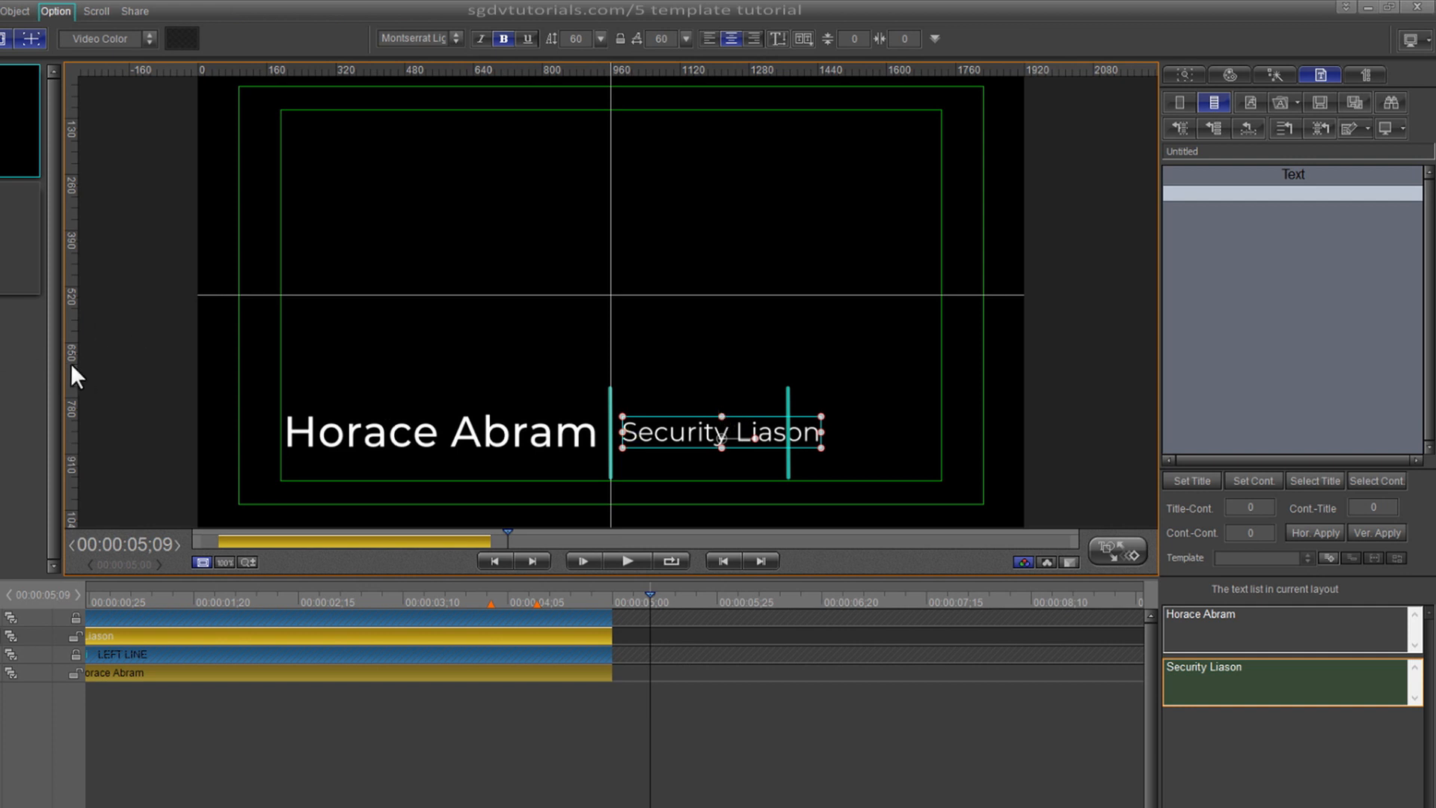
drag(75, 374, 617, 410)
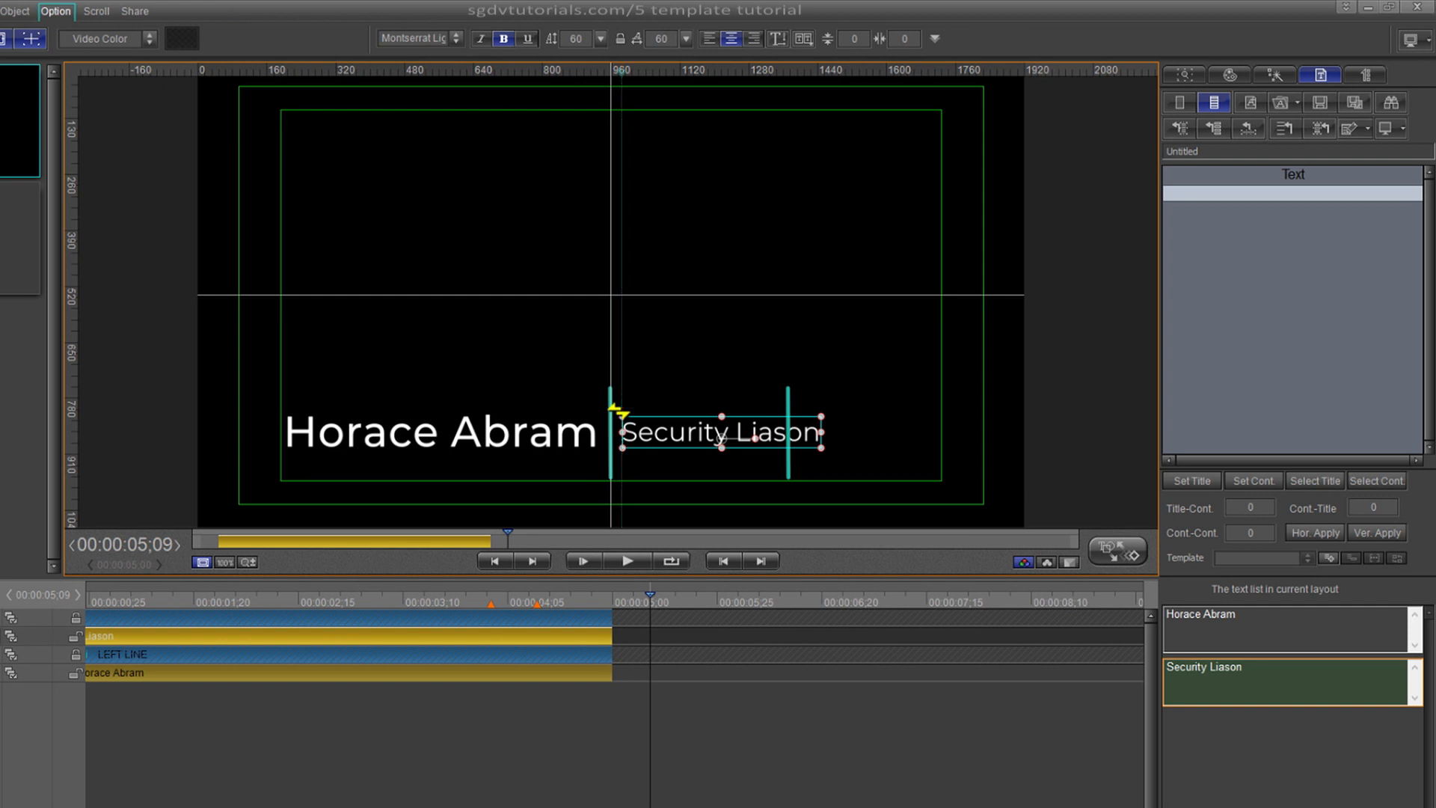
- Add a guide at the job title's right edge, prefix it with 'Deputy', and narrow it between the lines
drag(74, 411, 816, 457)
click(1306, 684)
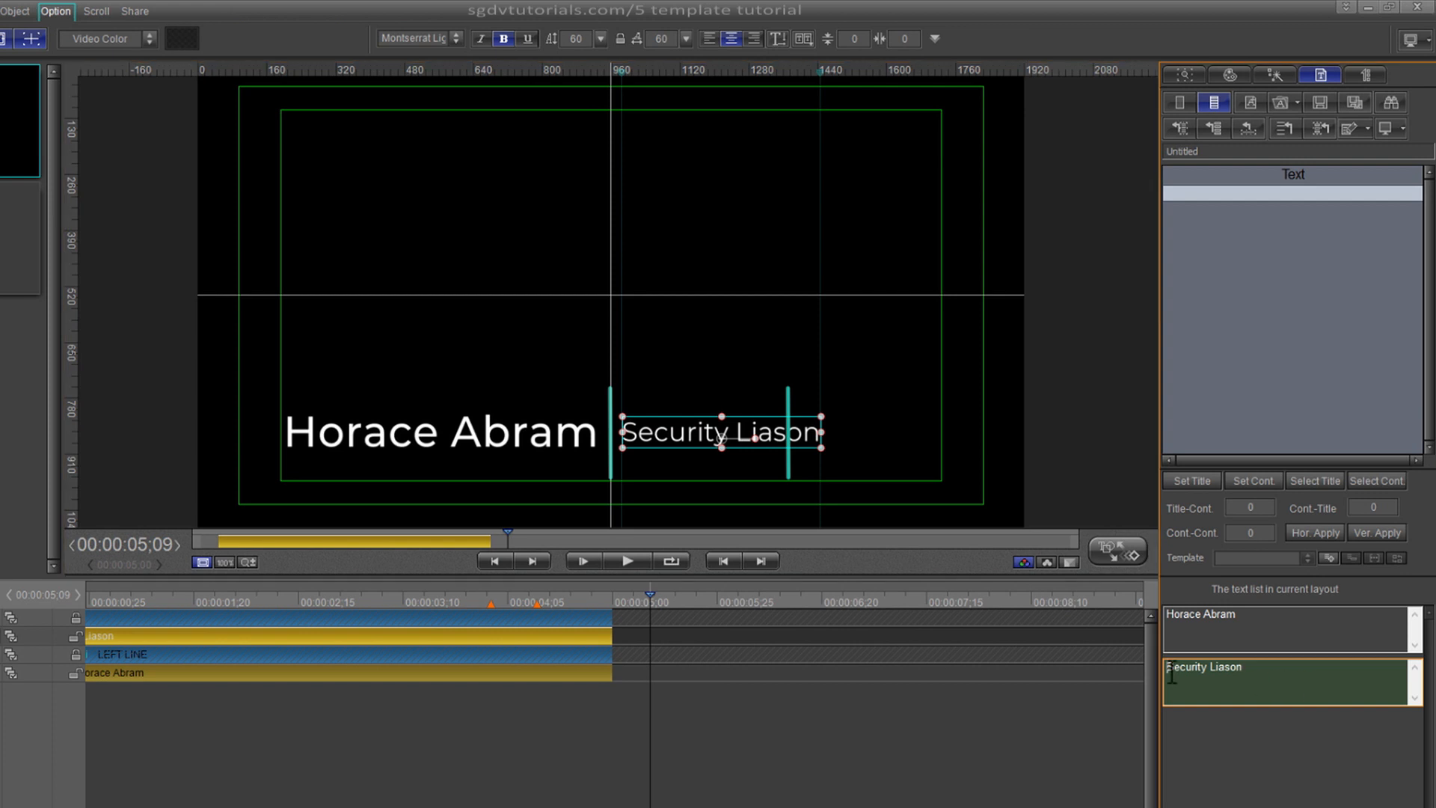
text(Deput)
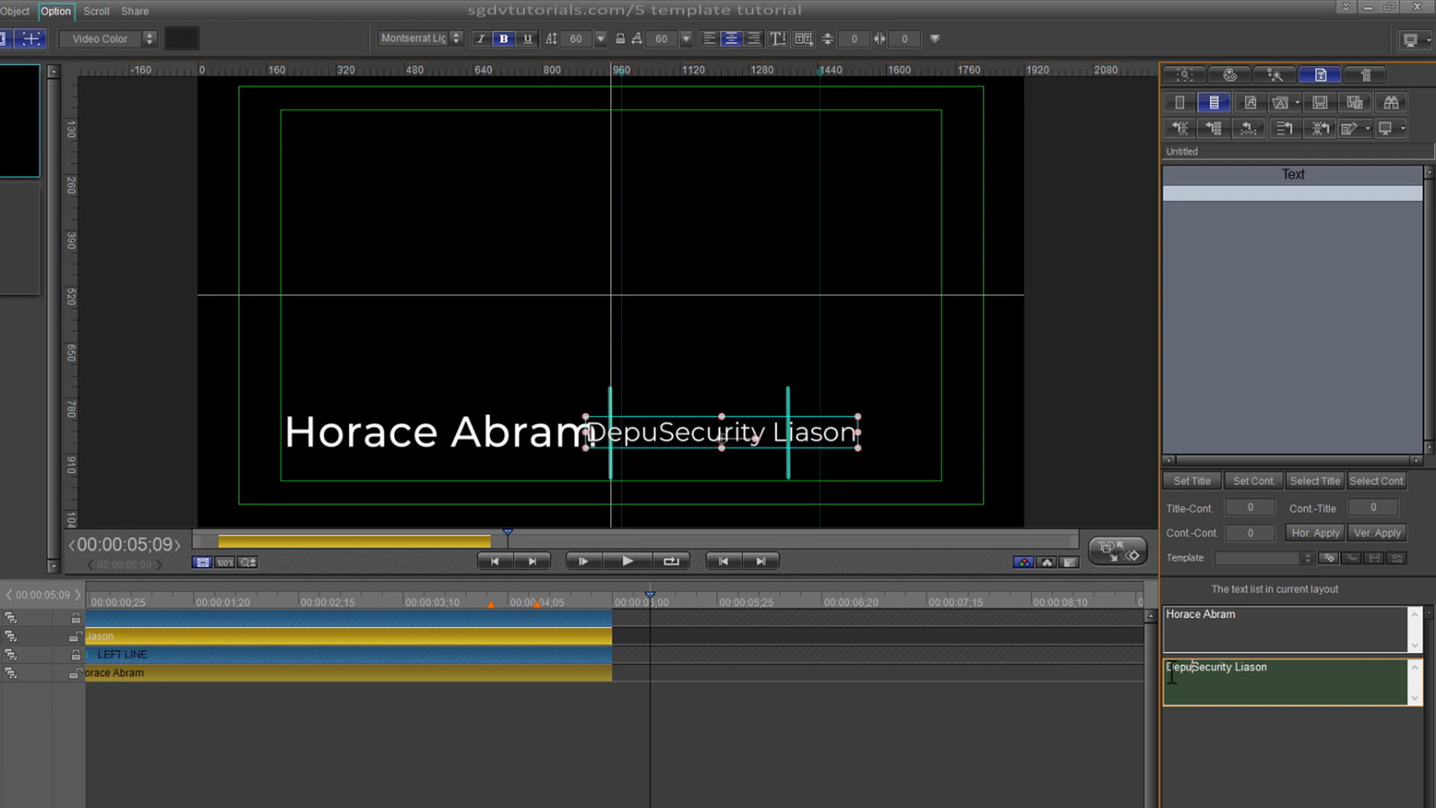
text(y)
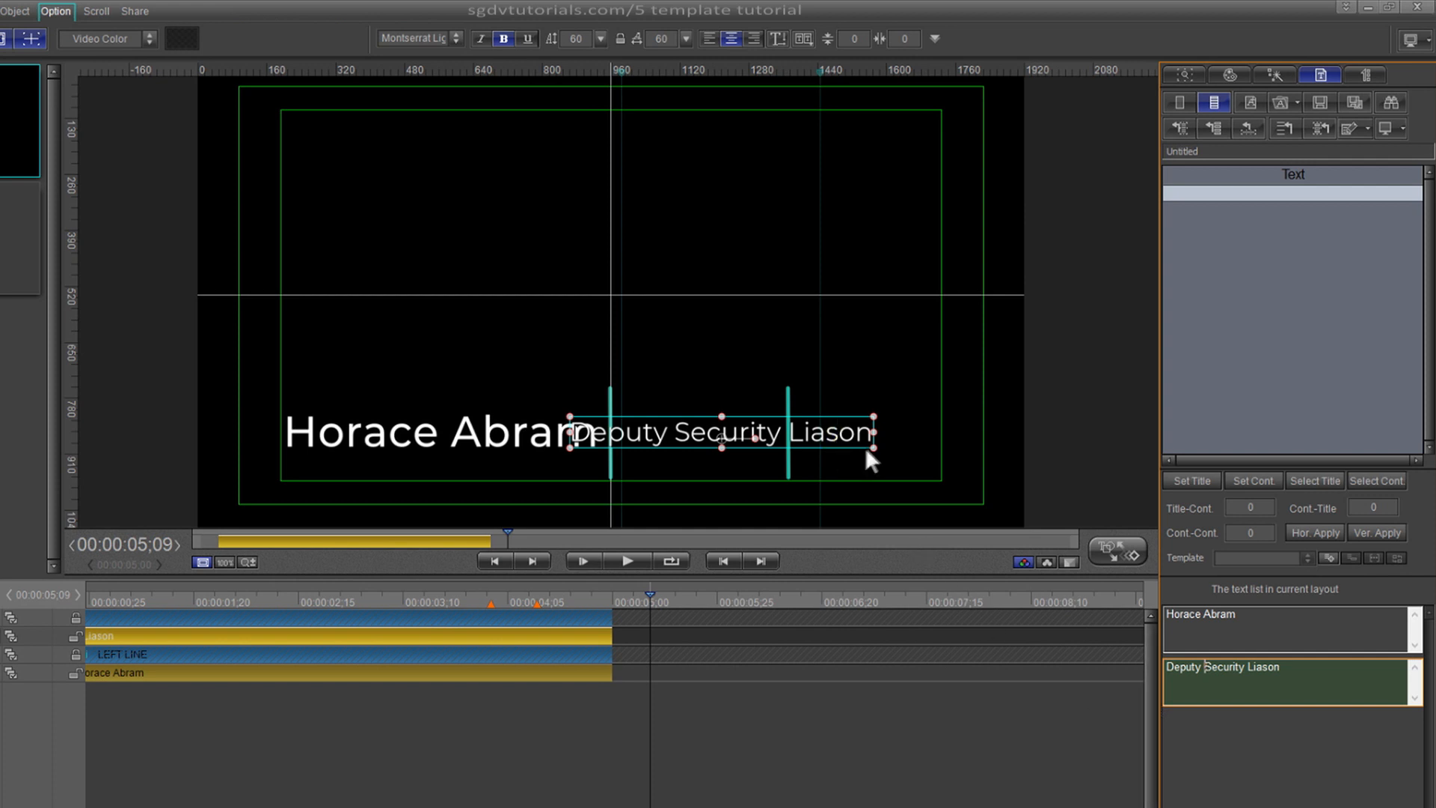
drag(874, 433, 822, 439)
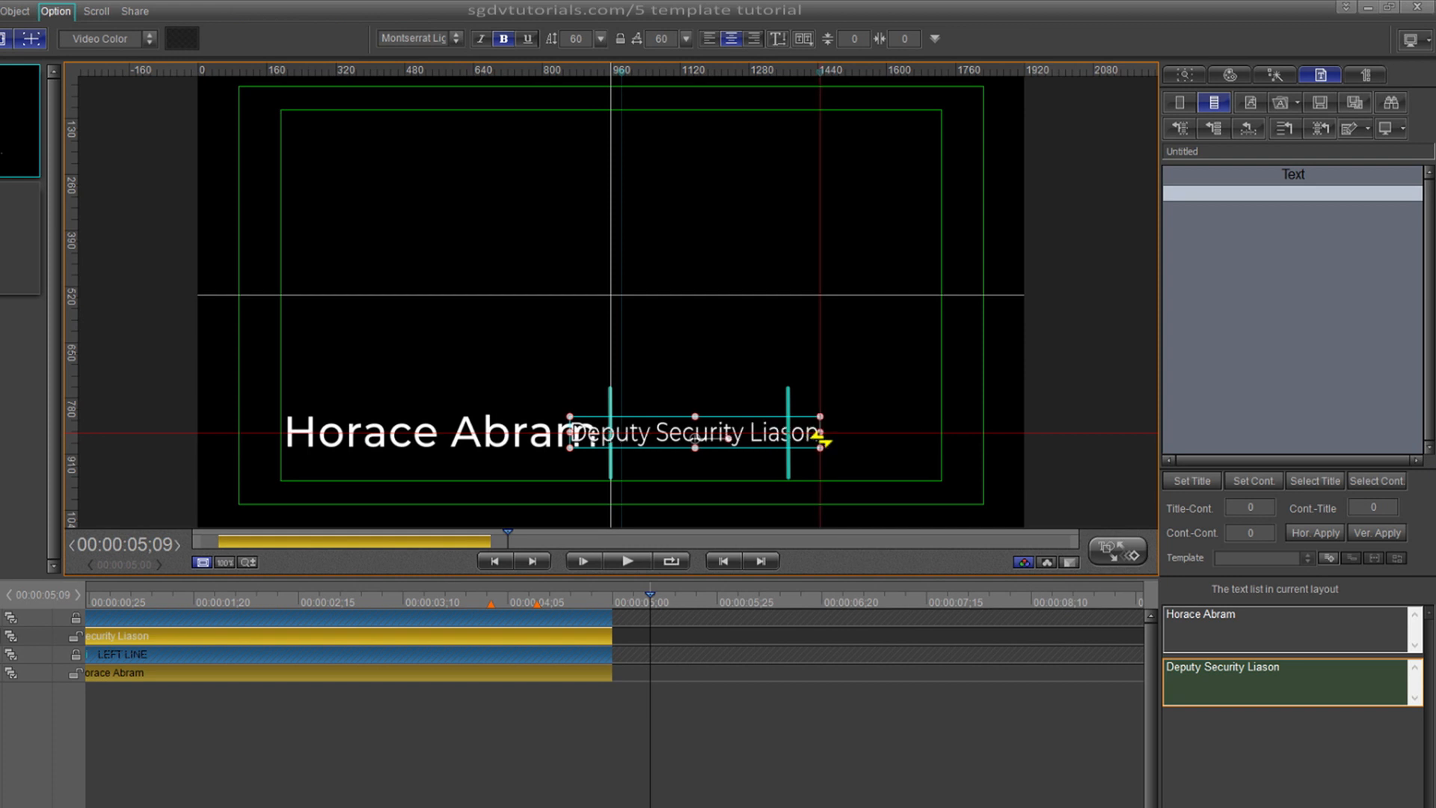
drag(570, 436, 620, 433)
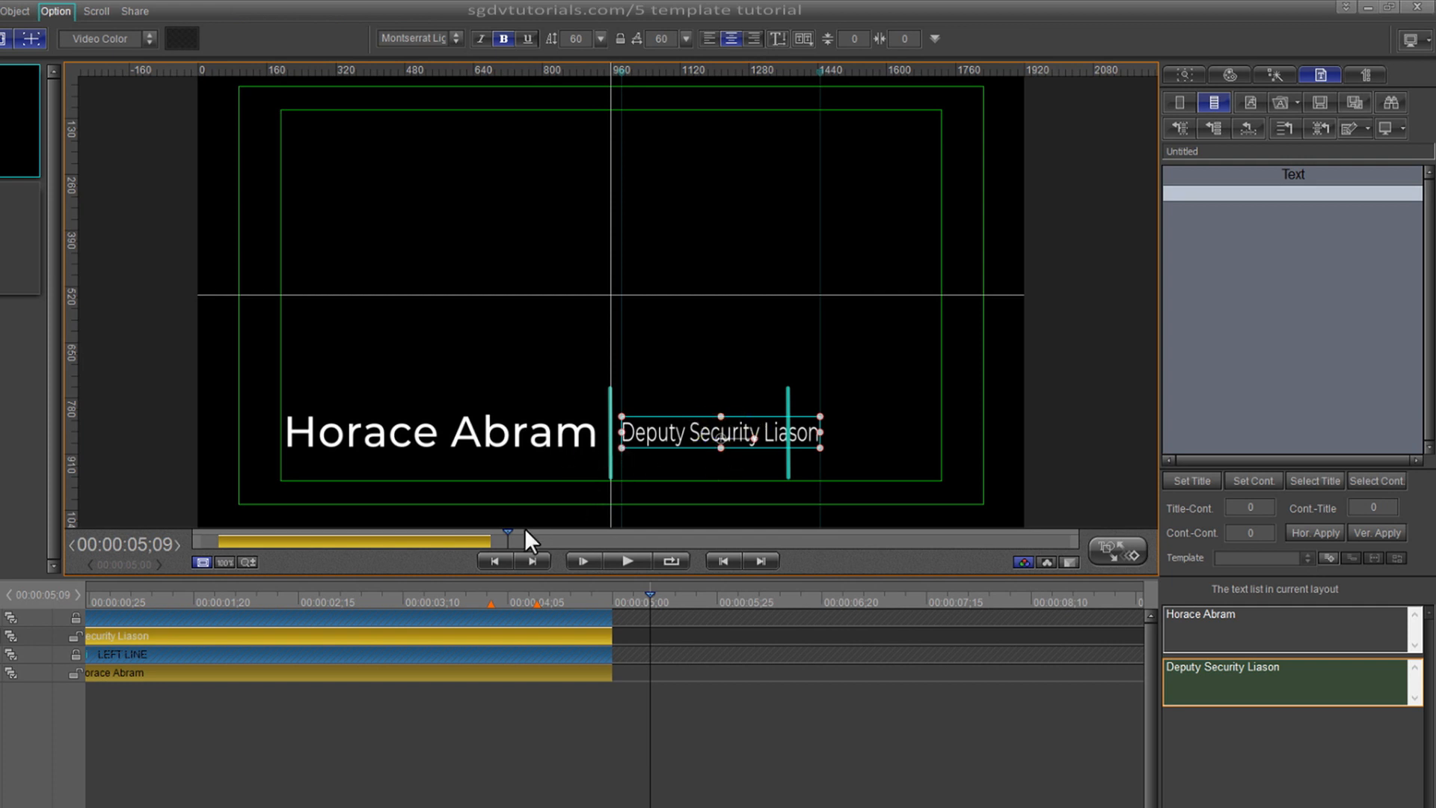
- Replay the finished title and remove the ruler guide
drag(650, 594, 52, 643)
key(space)
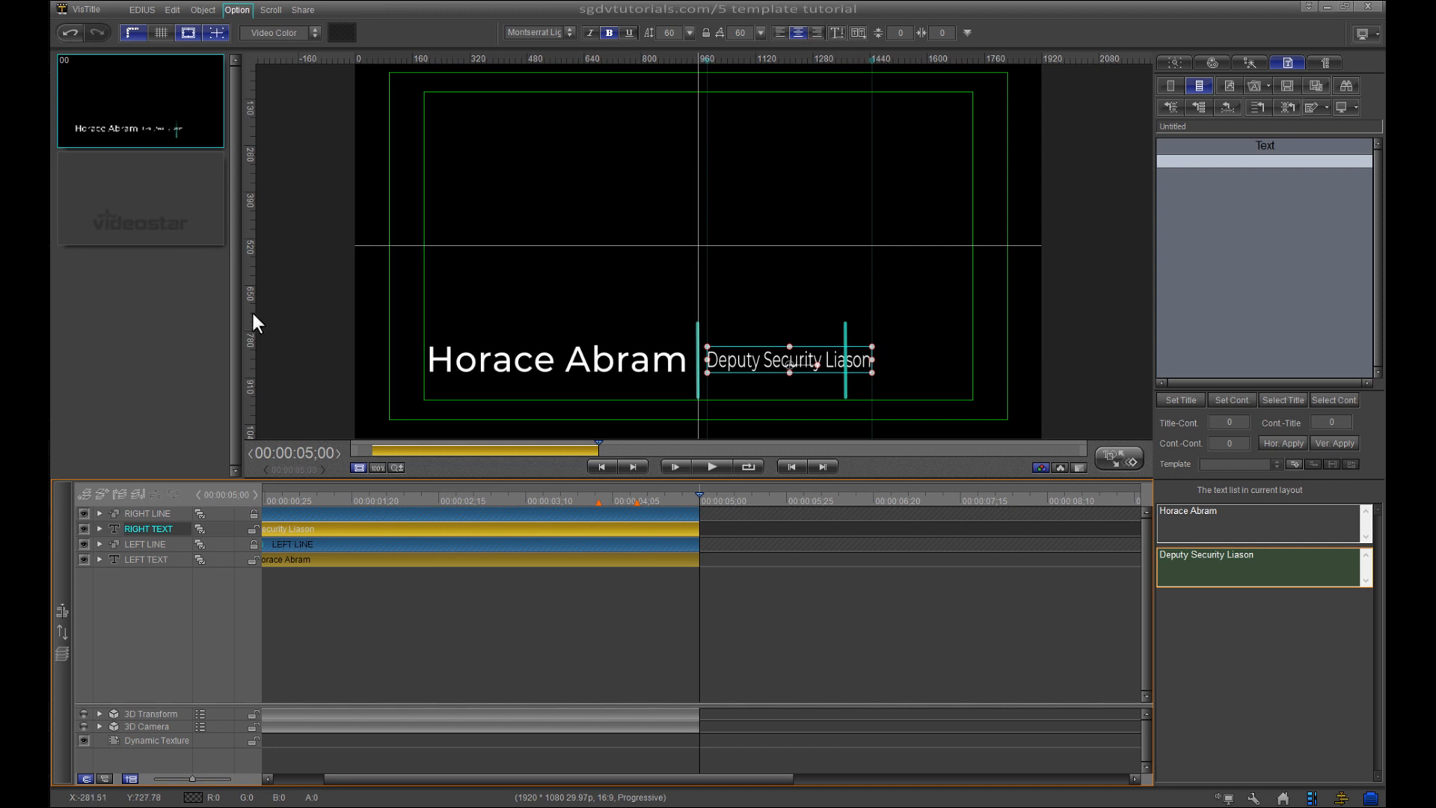
right_click(252, 315)
click(282, 323)
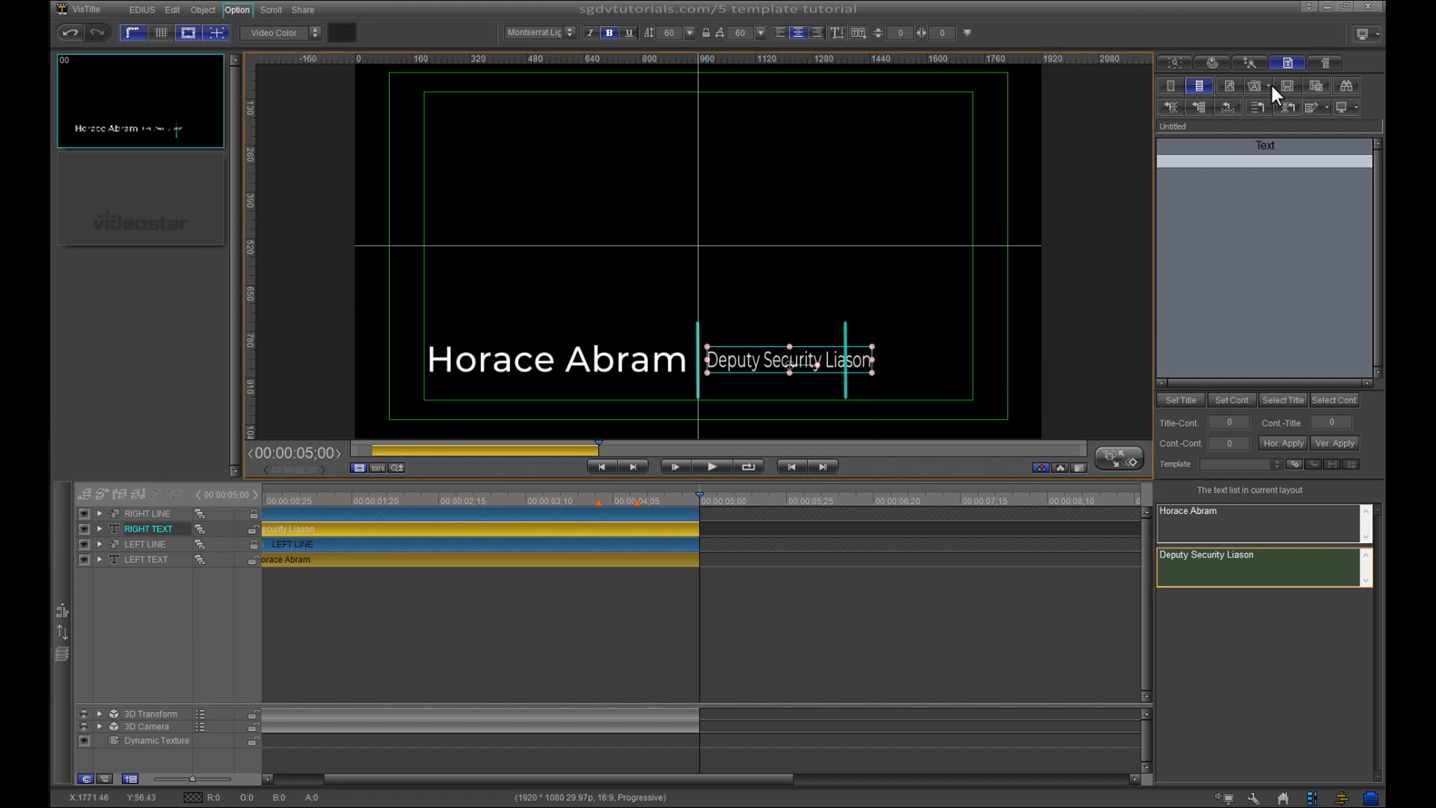
- Close VisTitle without saving, drop Lower3rd204 onto track 2V after the first title, and open it
click(1368, 7)
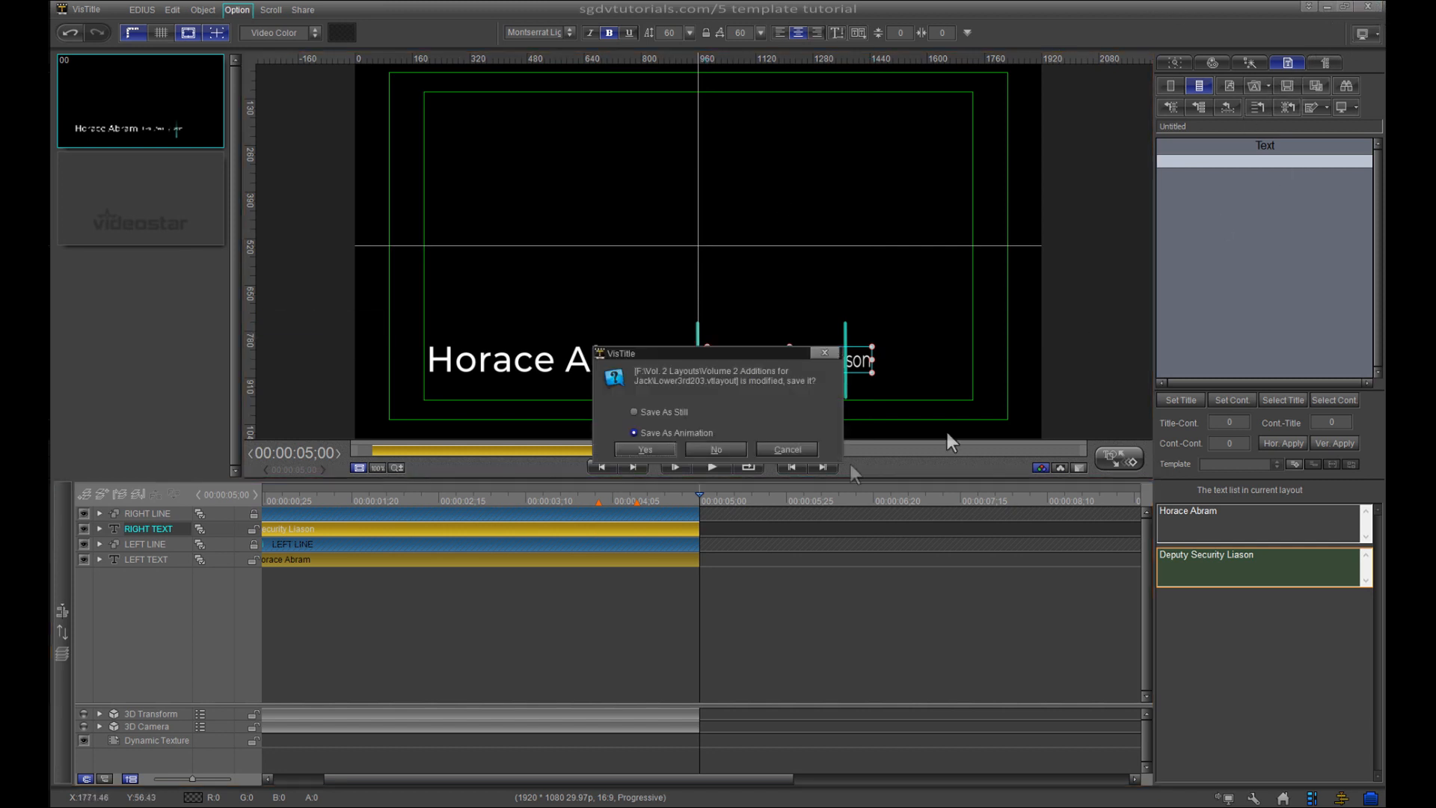
click(730, 447)
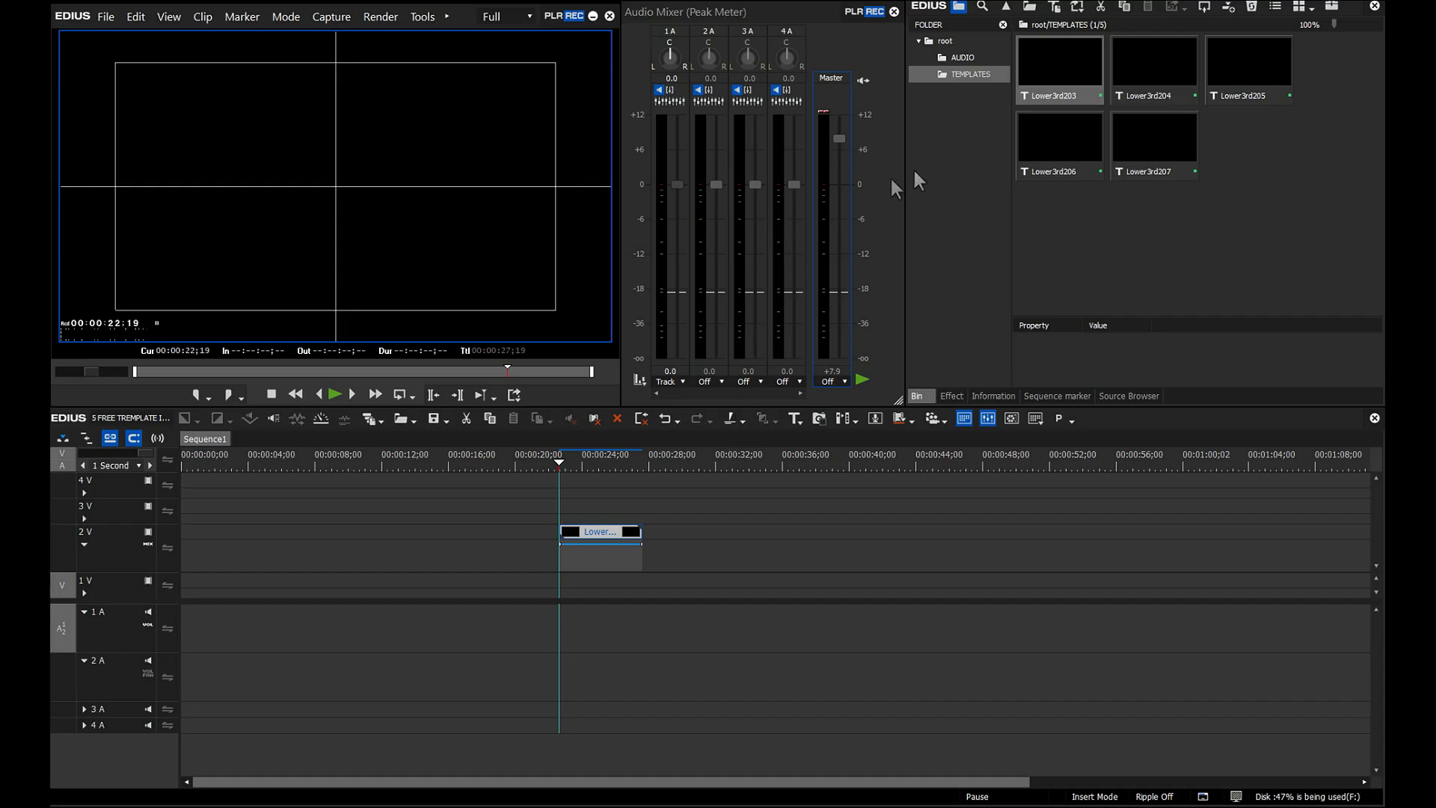
drag(1165, 69, 662, 561)
click(686, 460)
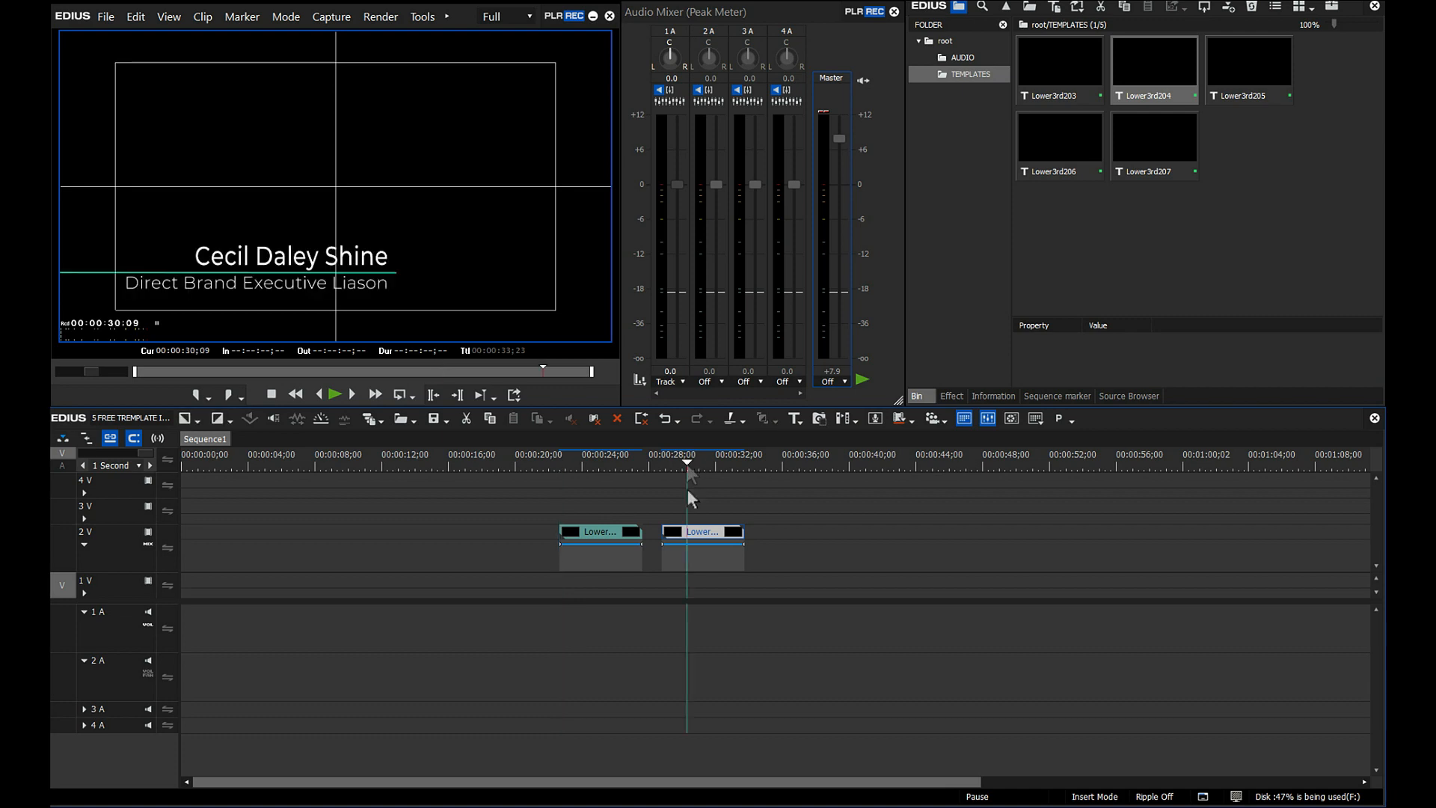
double_click(703, 533)
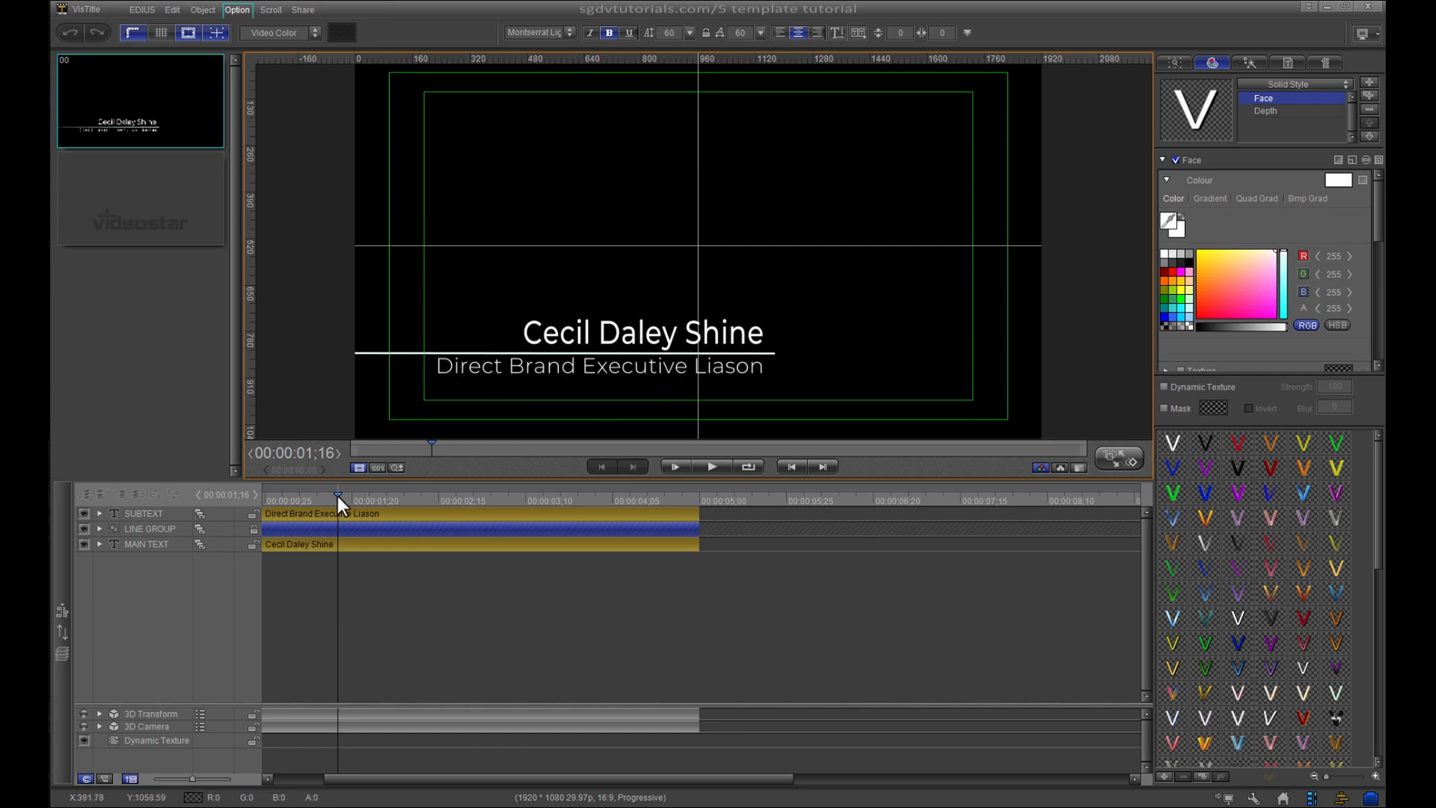
- Play and scrub through the second lower third's animation
drag(339, 497, 254, 509)
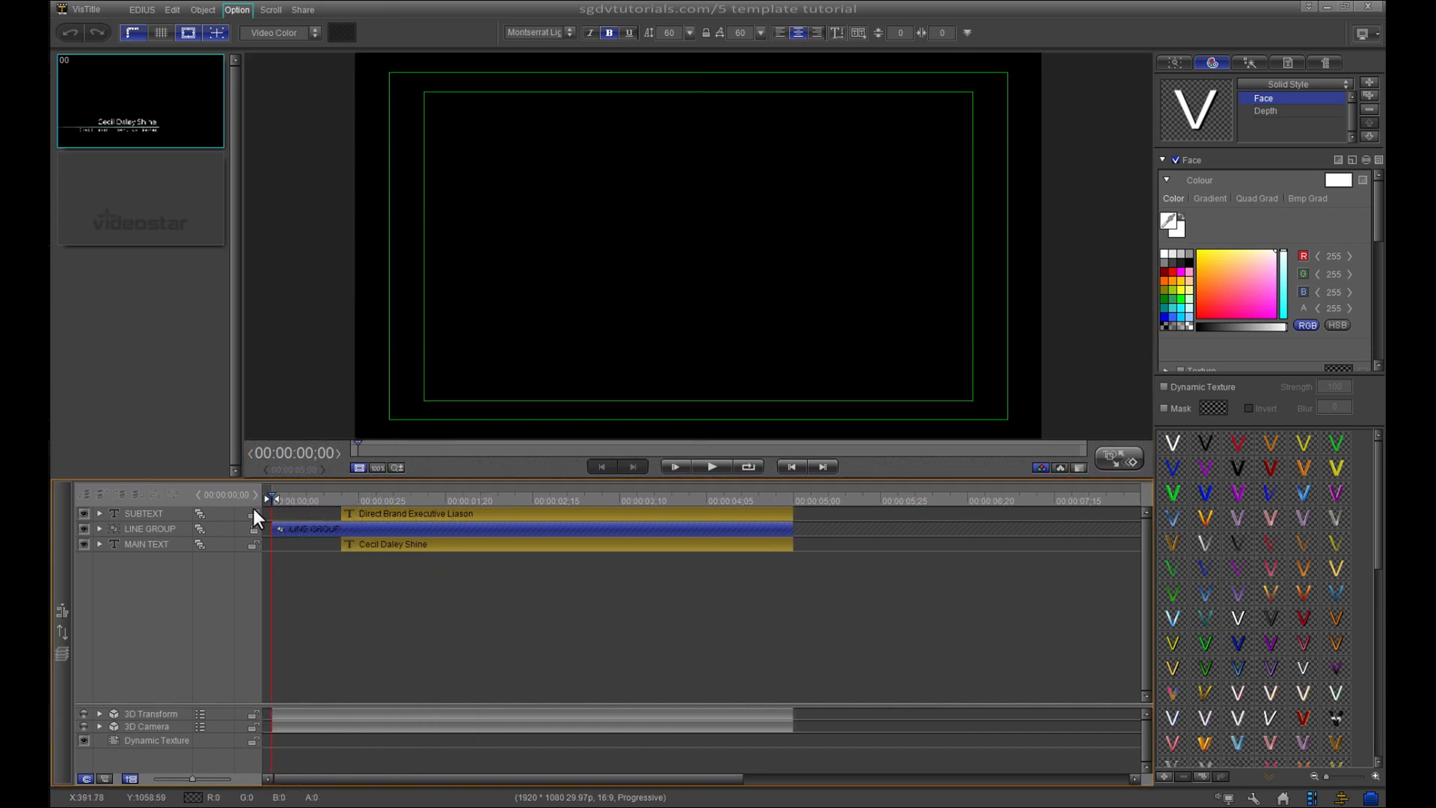
key(space)
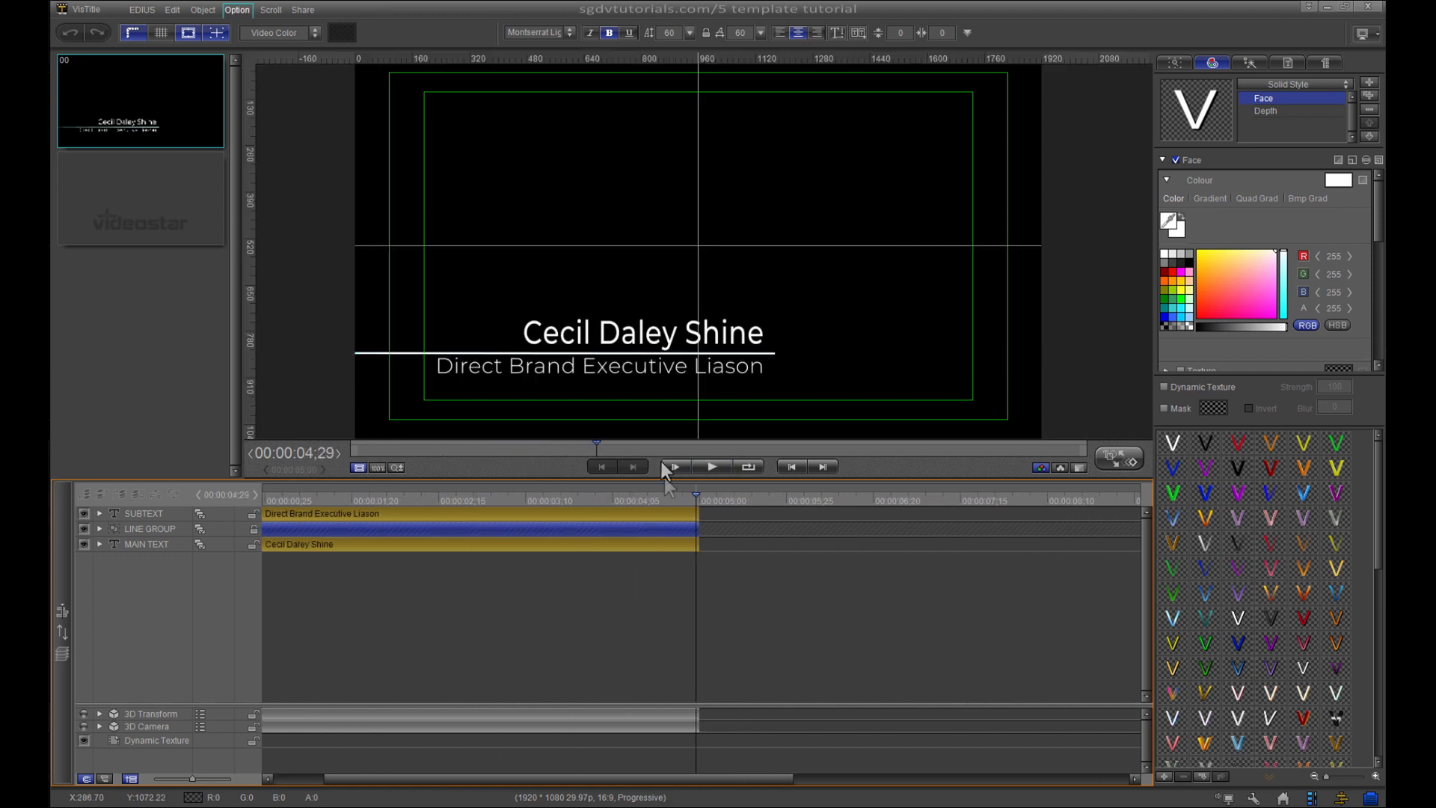
drag(697, 495, 482, 492)
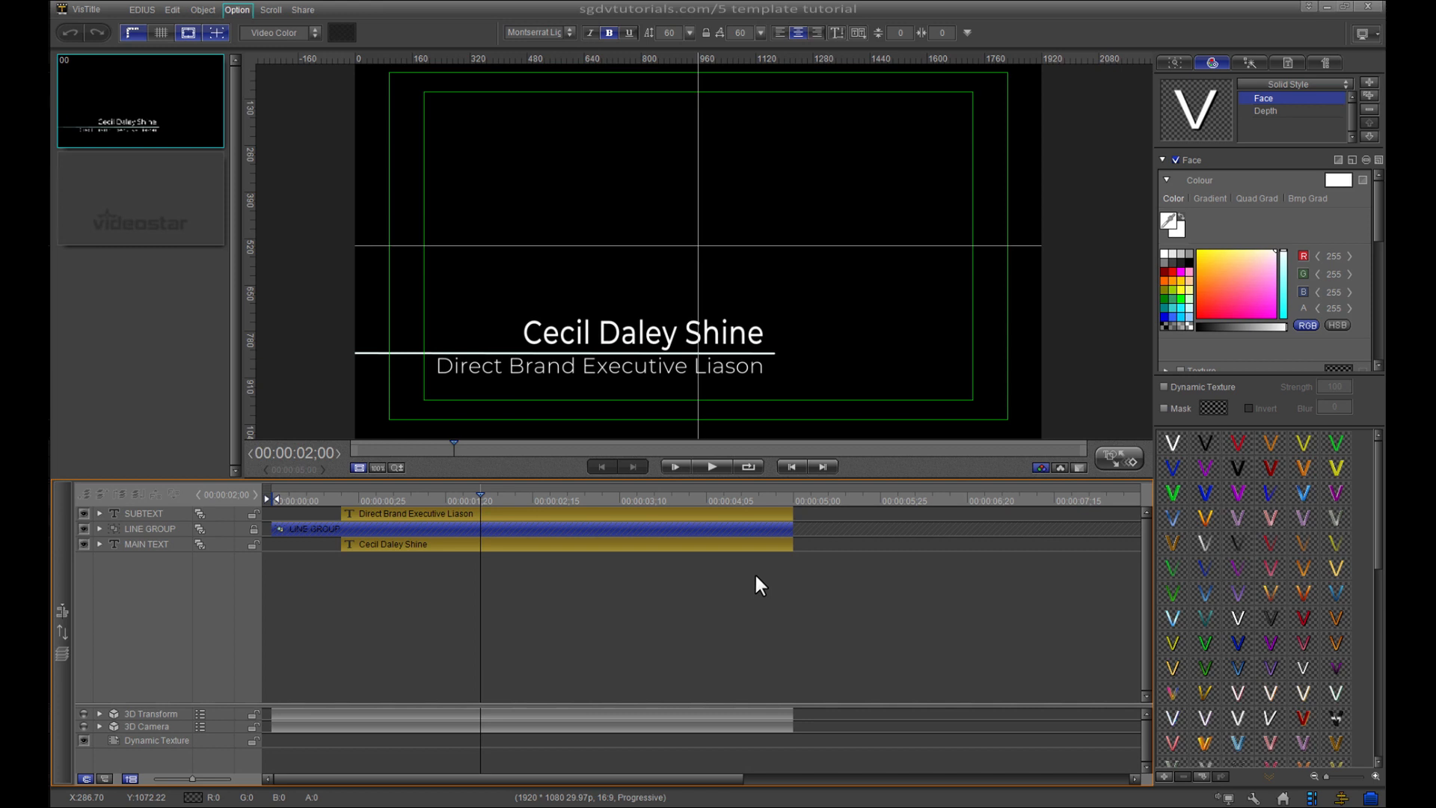
- Mark both edges of the Direct Brand Executive Liason subtitle with guides and show the text list
click(553, 371)
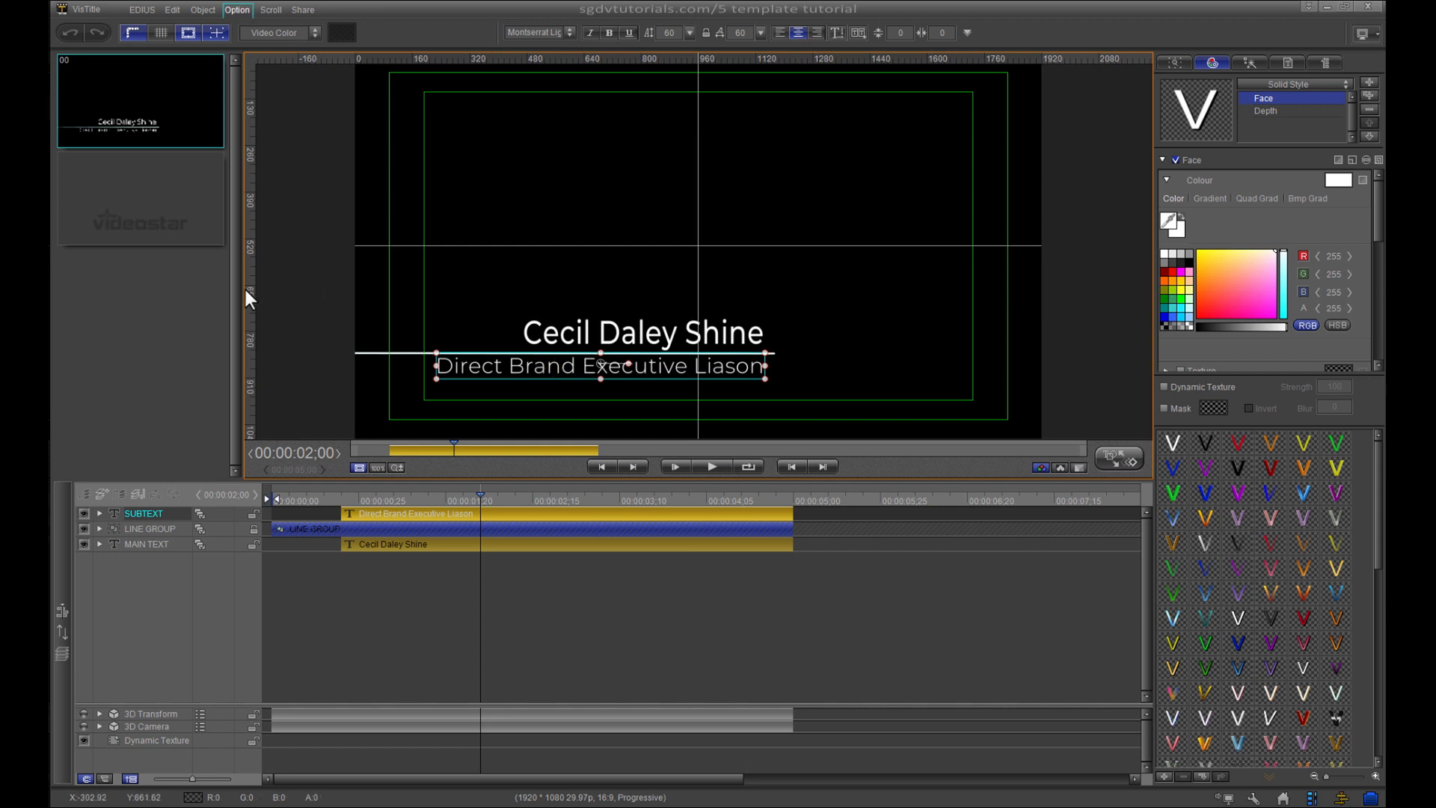
drag(249, 288, 436, 315)
drag(250, 330, 767, 367)
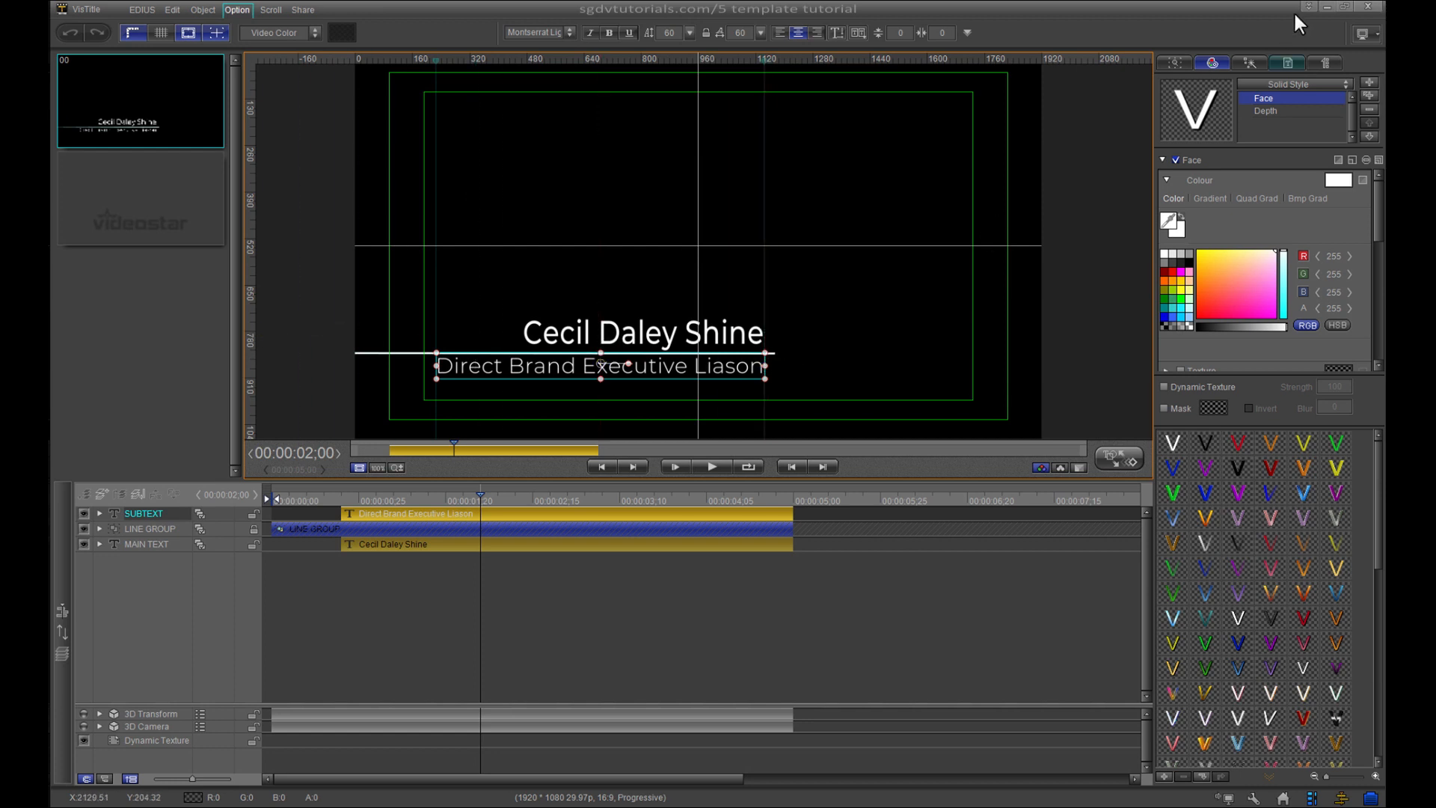
click(1289, 65)
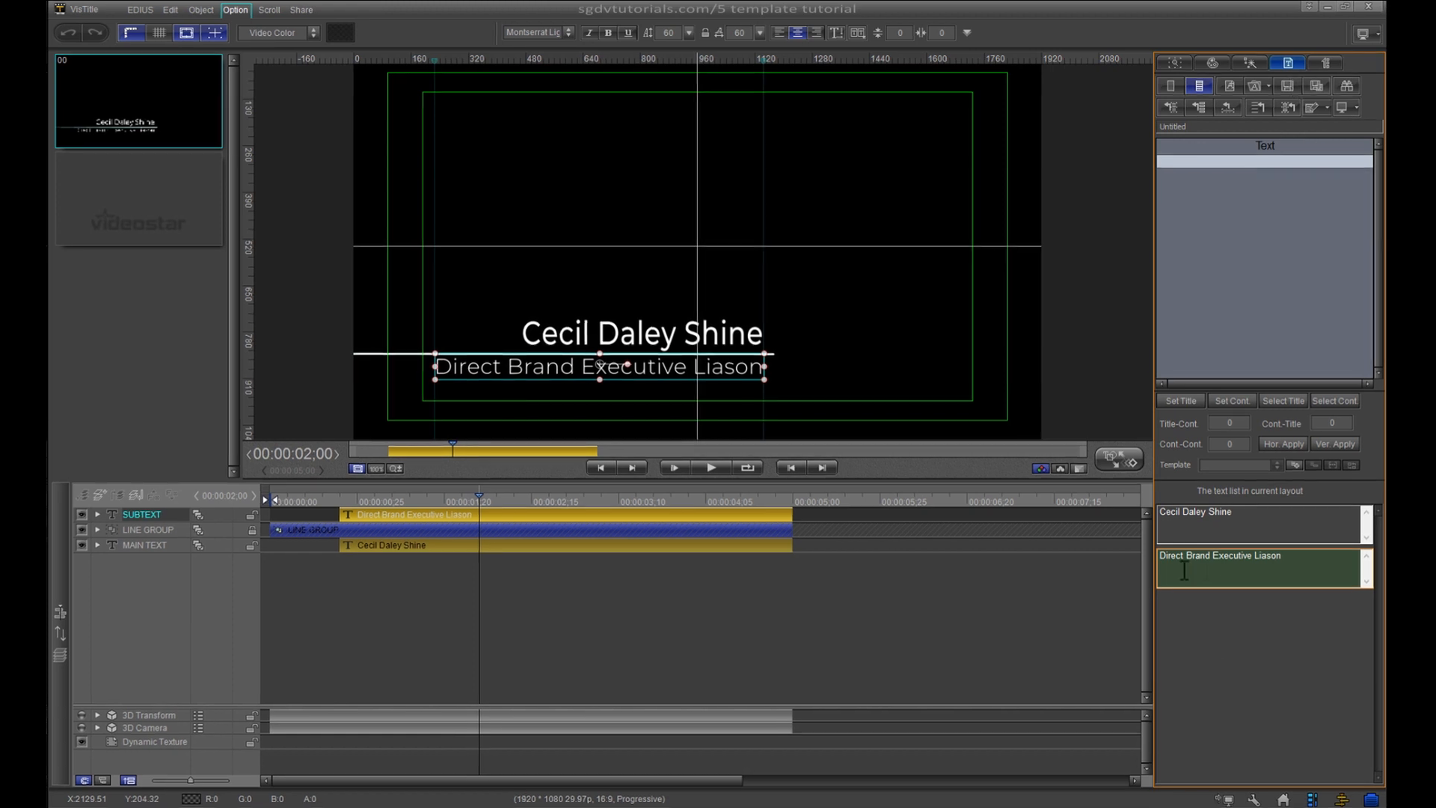
- Insert an extra middle name before the surname, then shift and trim the name box to match the subtitle
click(1258, 531)
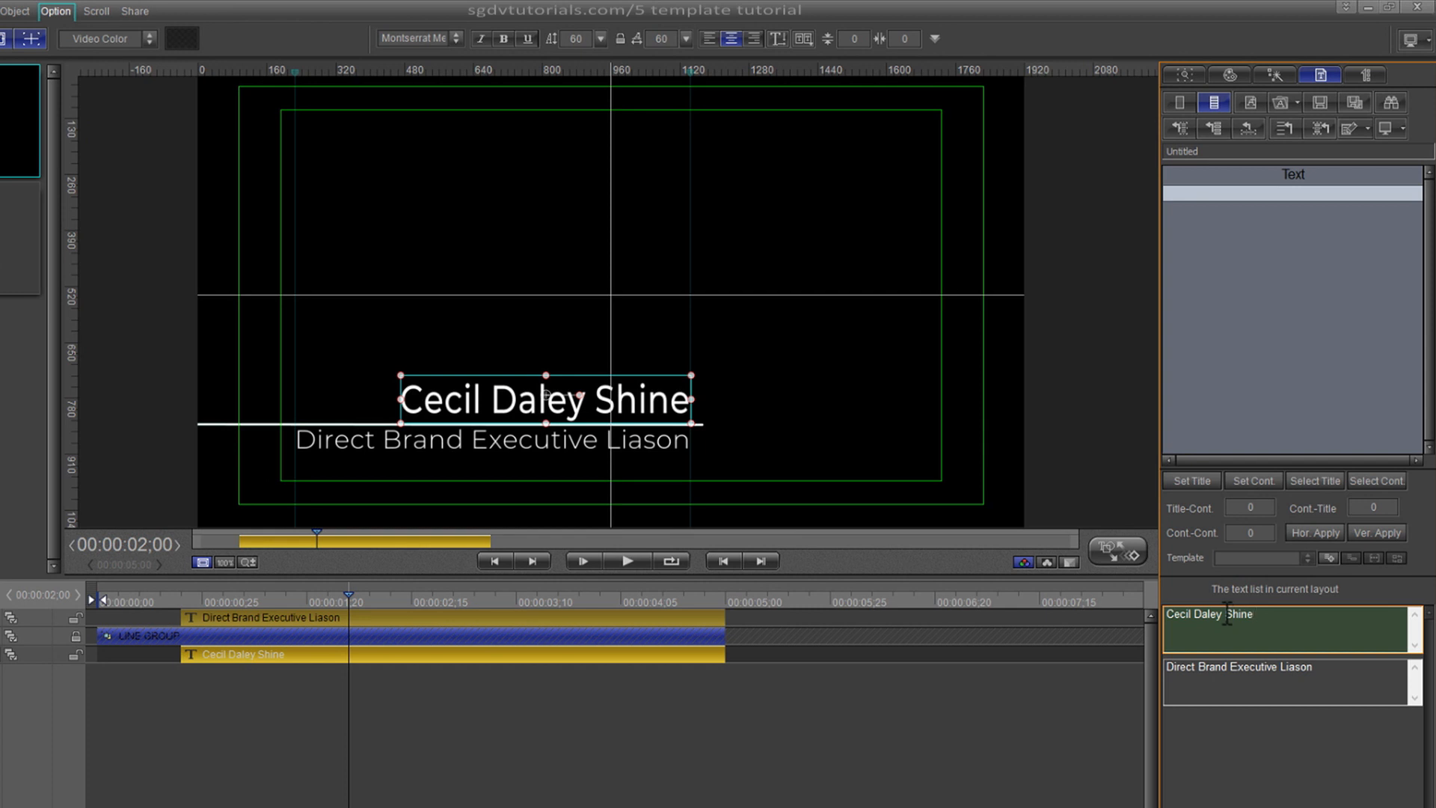
text(Sunn)
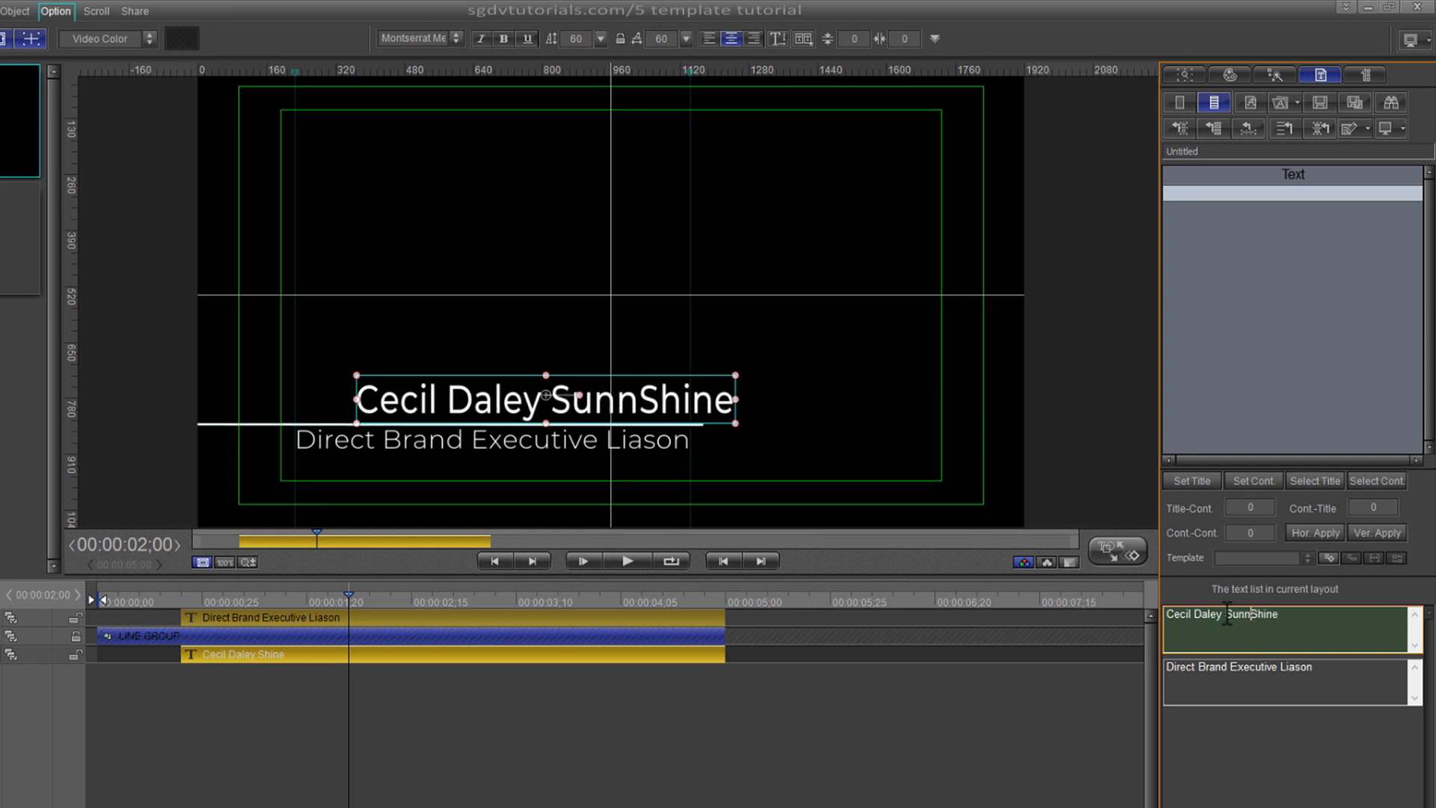
text(y)
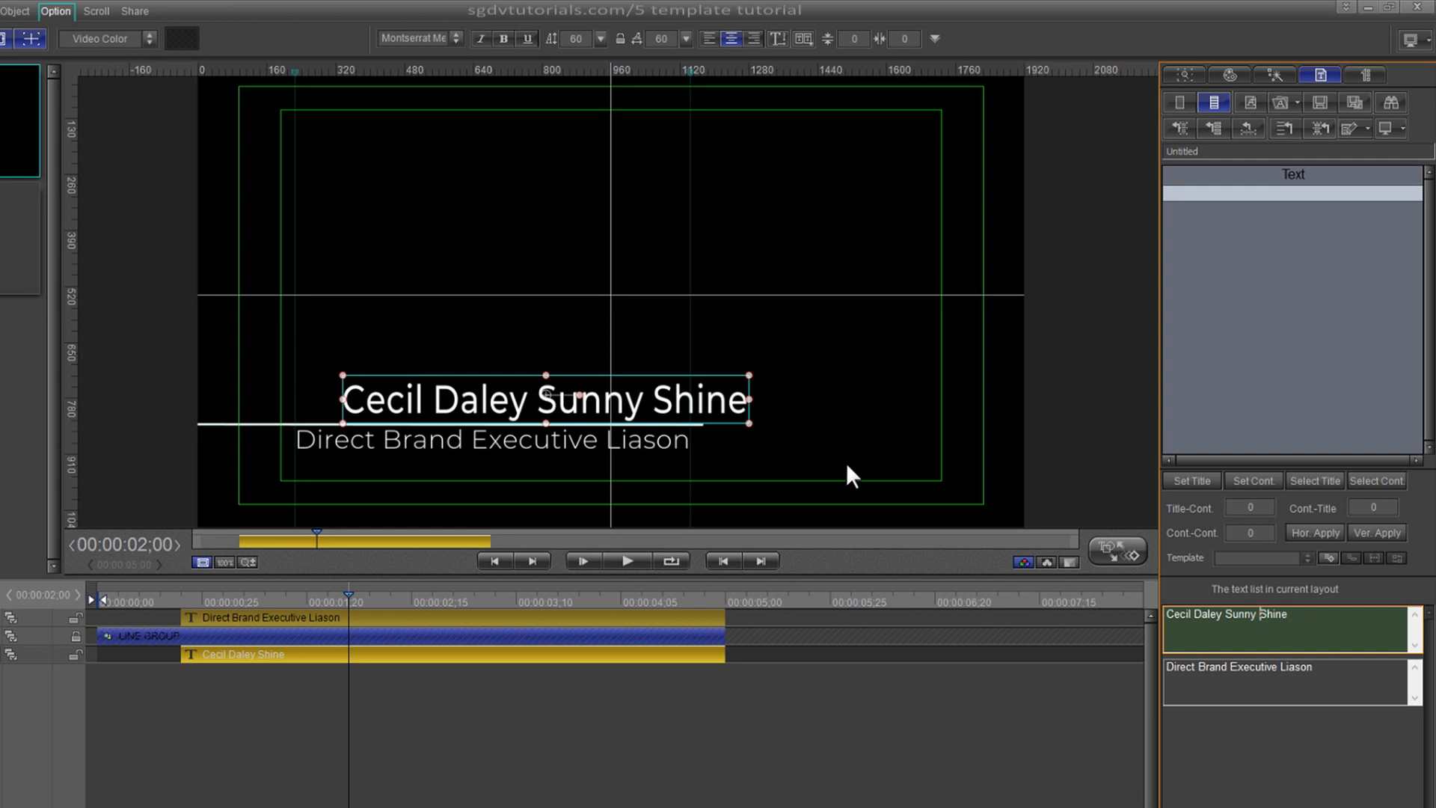
drag(566, 400, 524, 400)
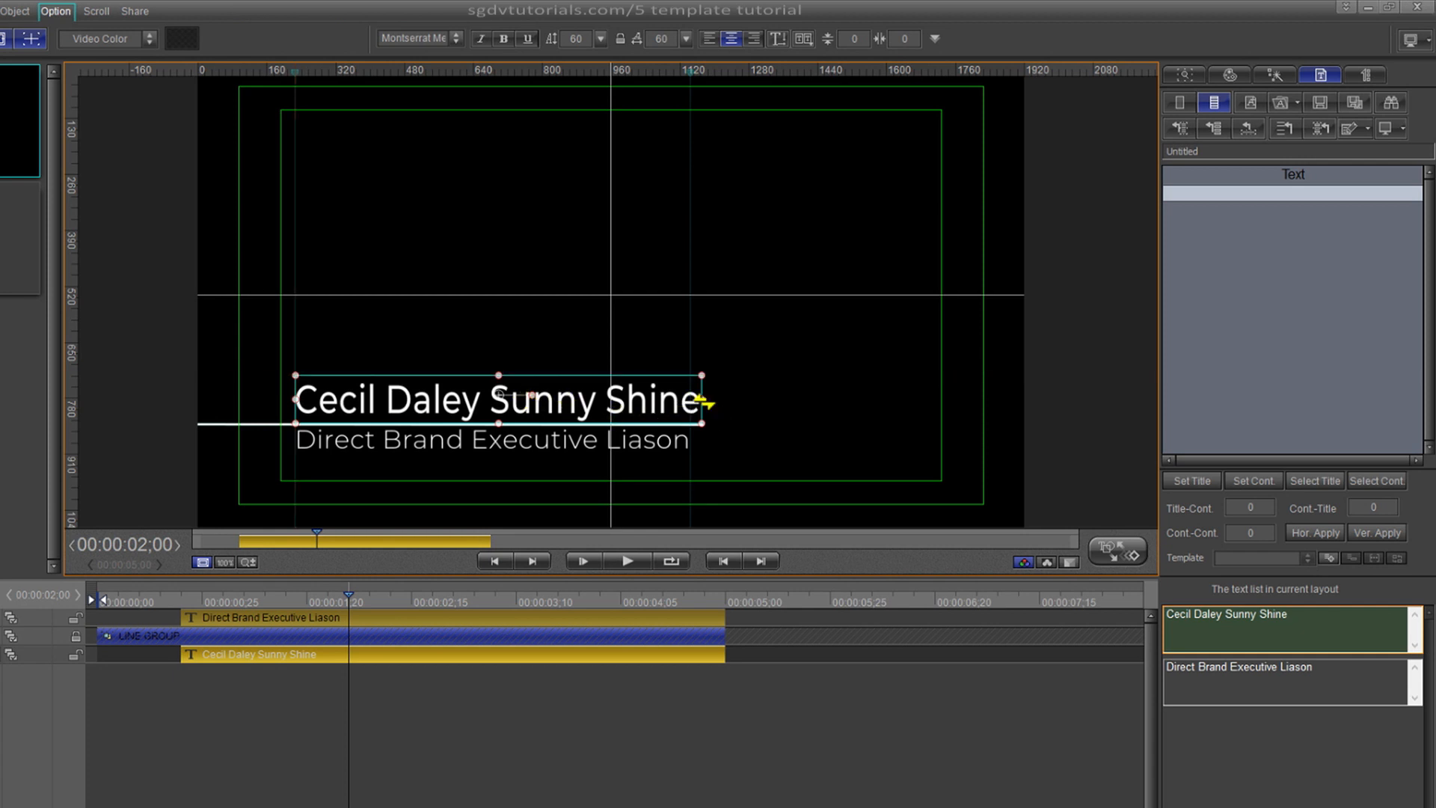
drag(704, 403, 692, 403)
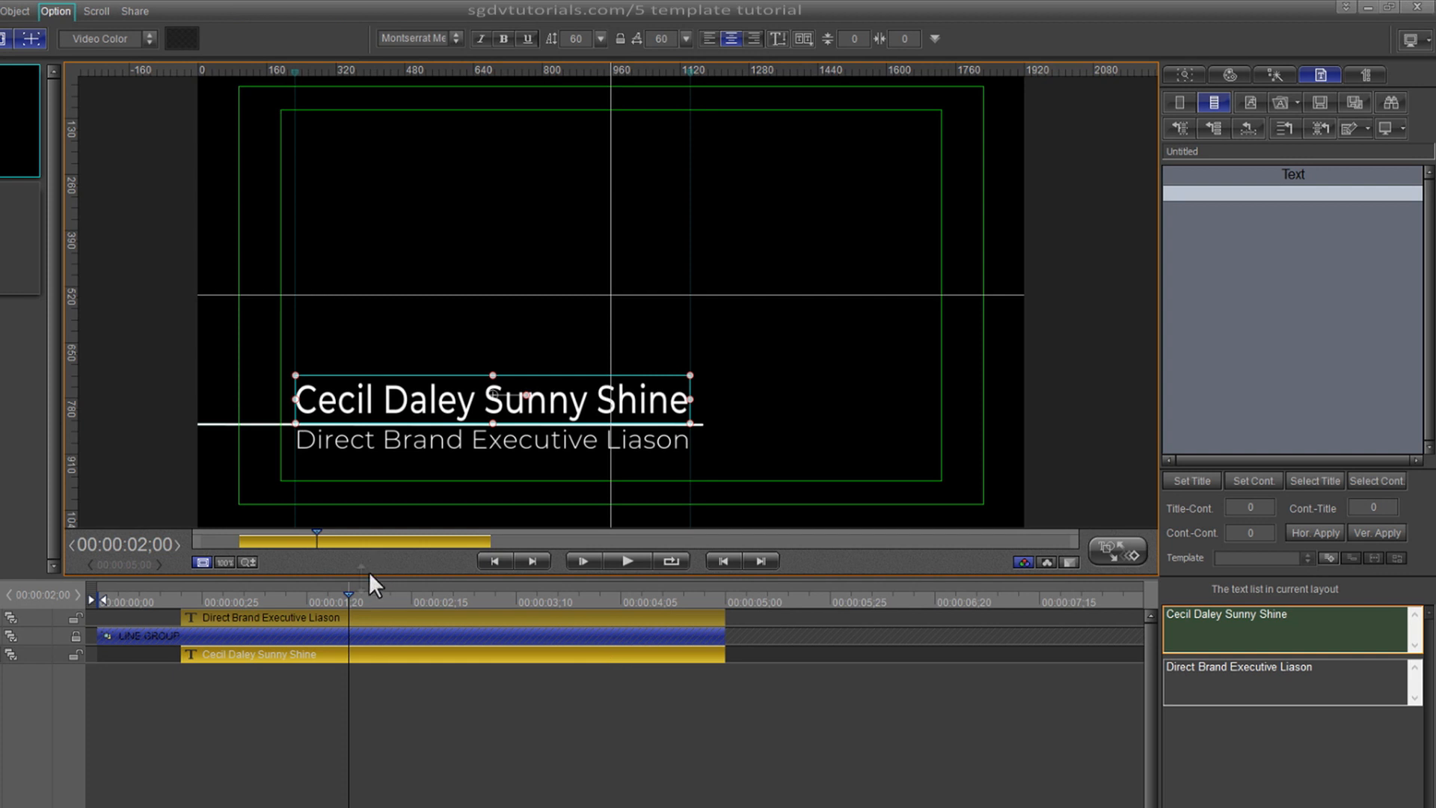
drag(341, 598, 44, 601)
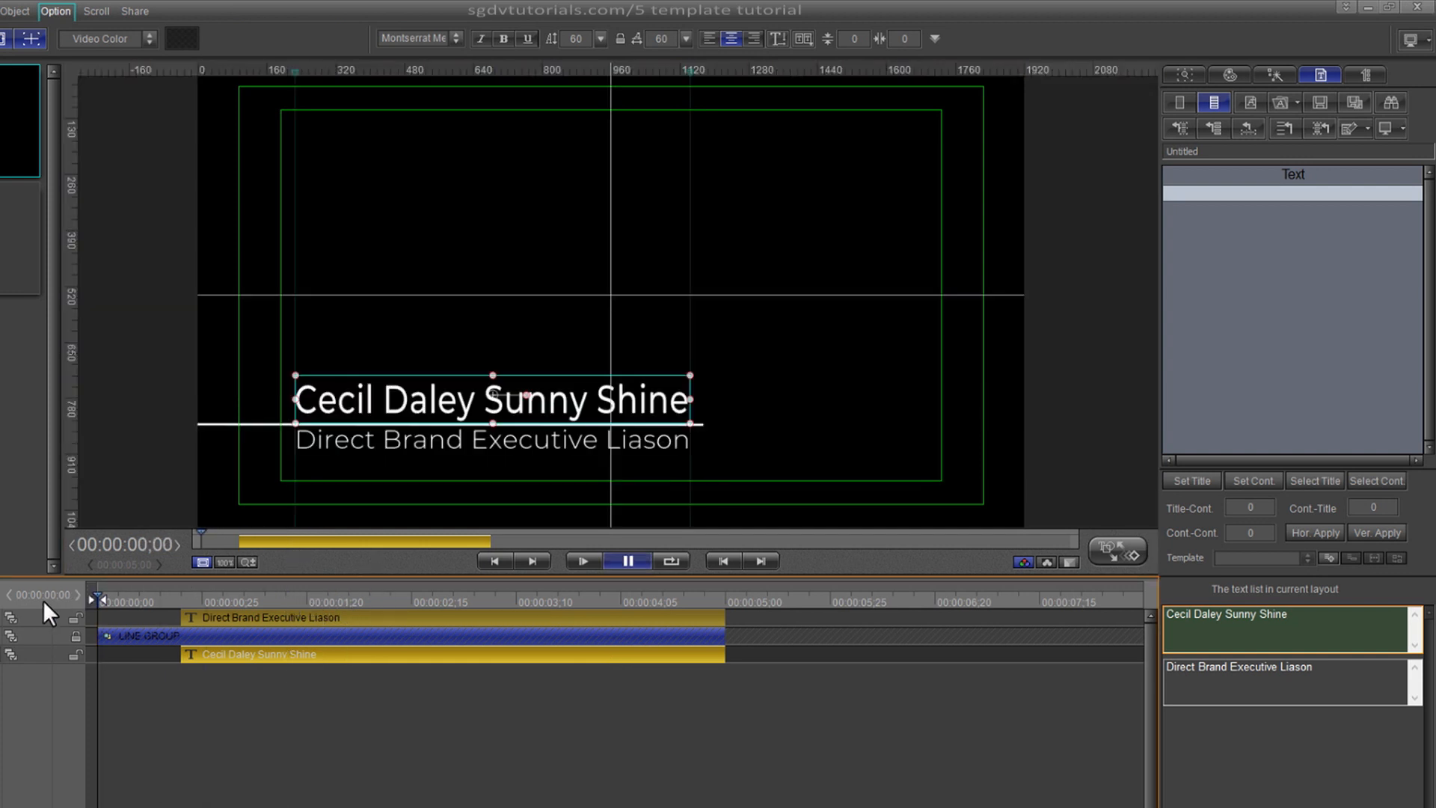
- Remove 'Direct' so the subtitle reads 'Brand Executive Liason', then replay from the start
key(space)
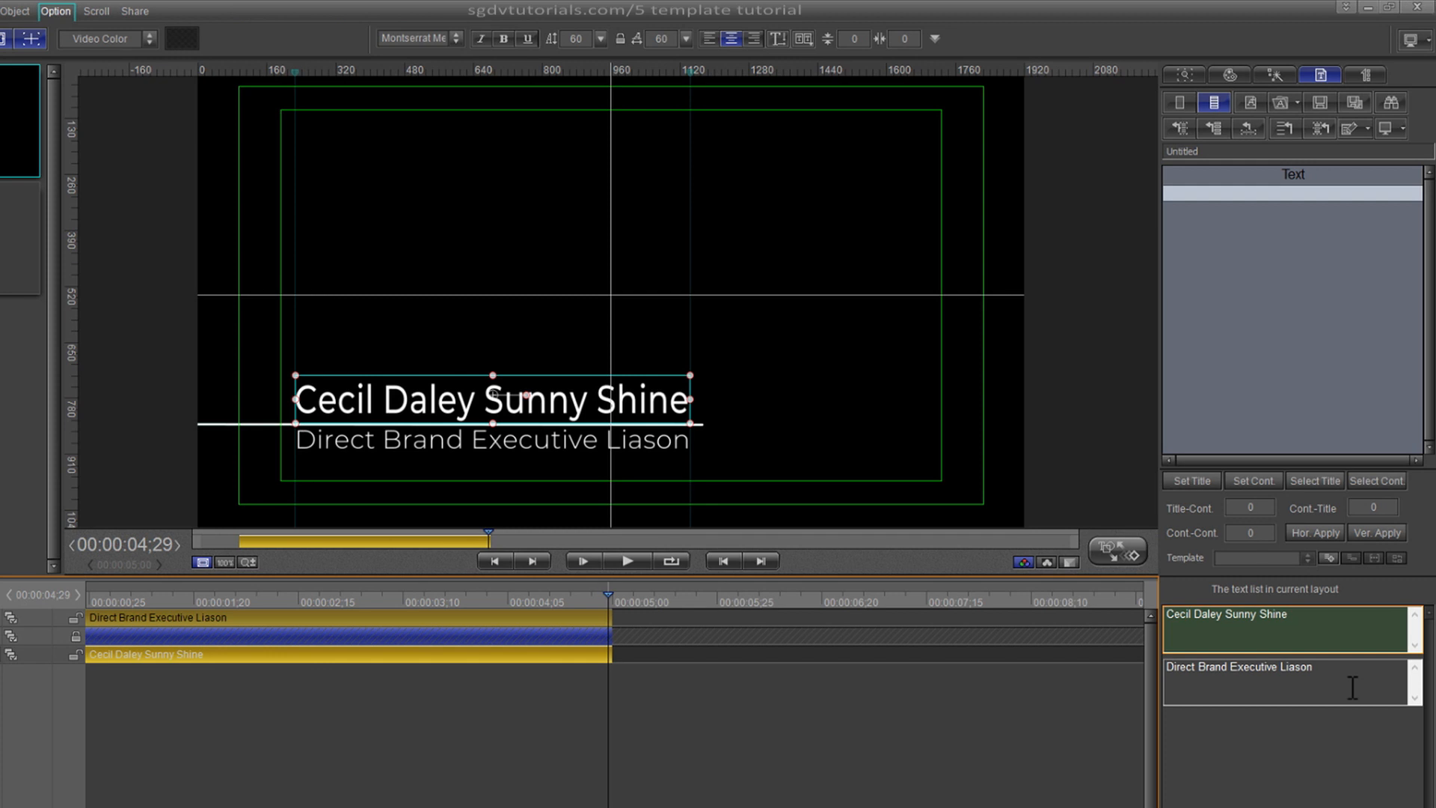
click(1197, 672)
key(BackSpace)
key(BackSpace)
key(BackSpace)
key(BackSpace)
key(BackSpace)
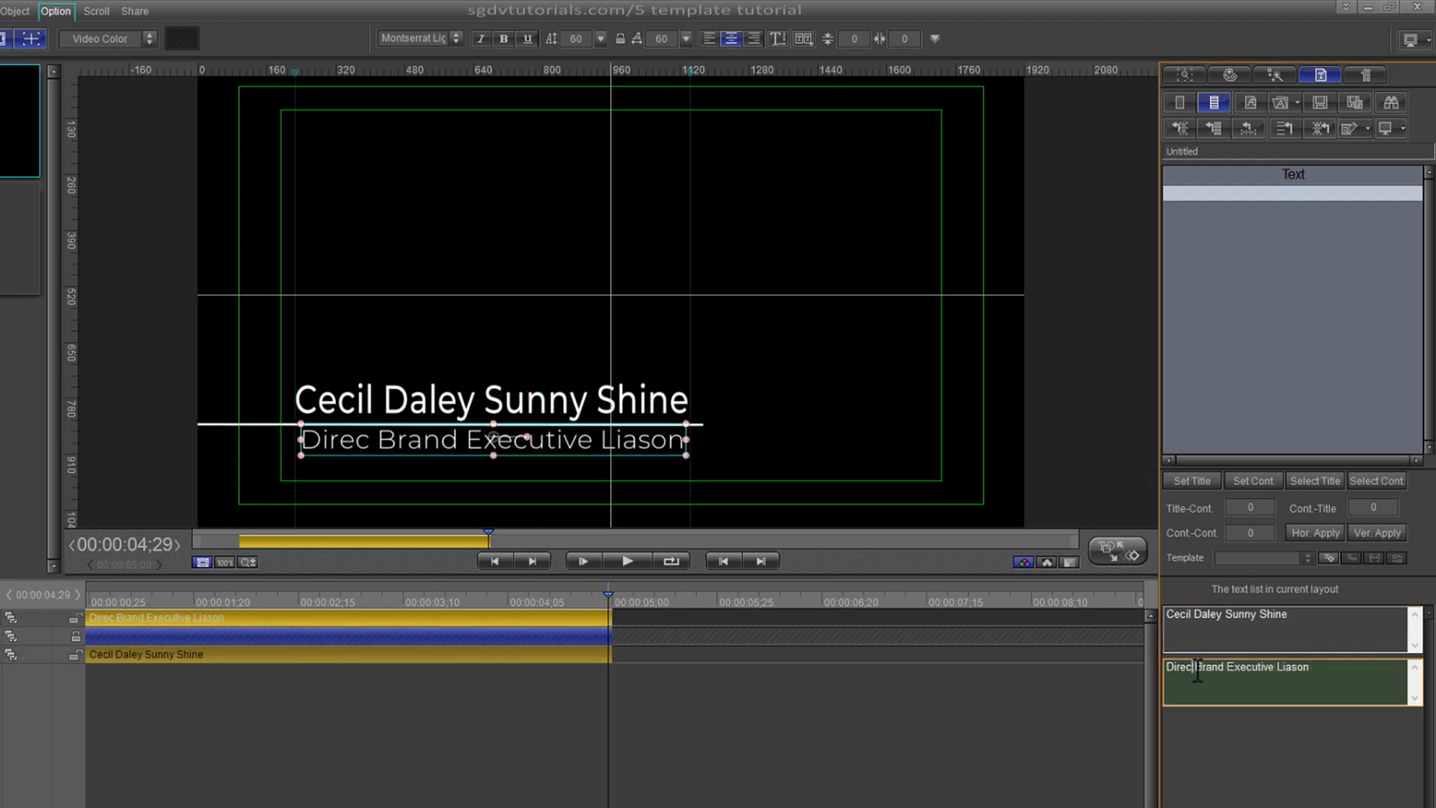
key(BackSpace)
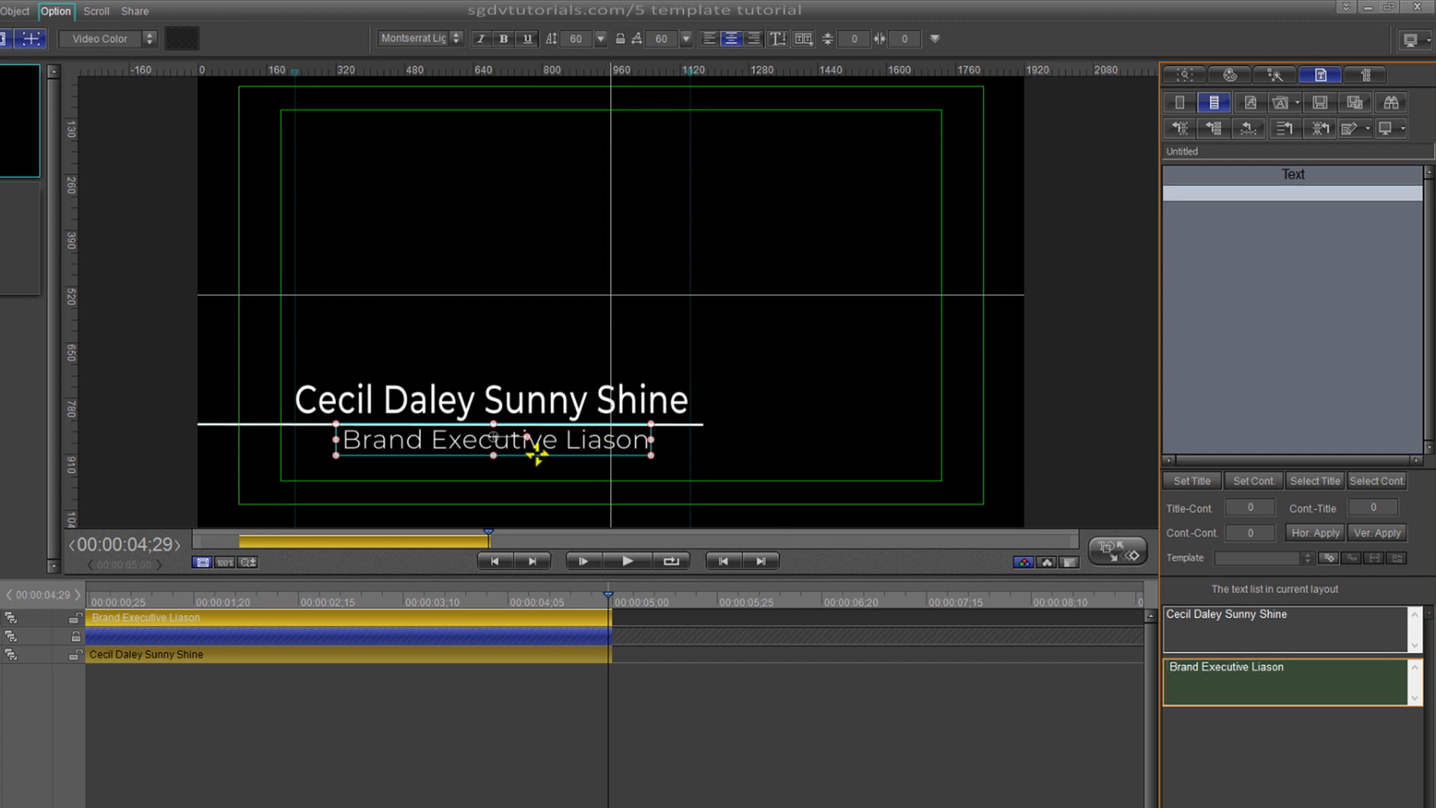
click(818, 677)
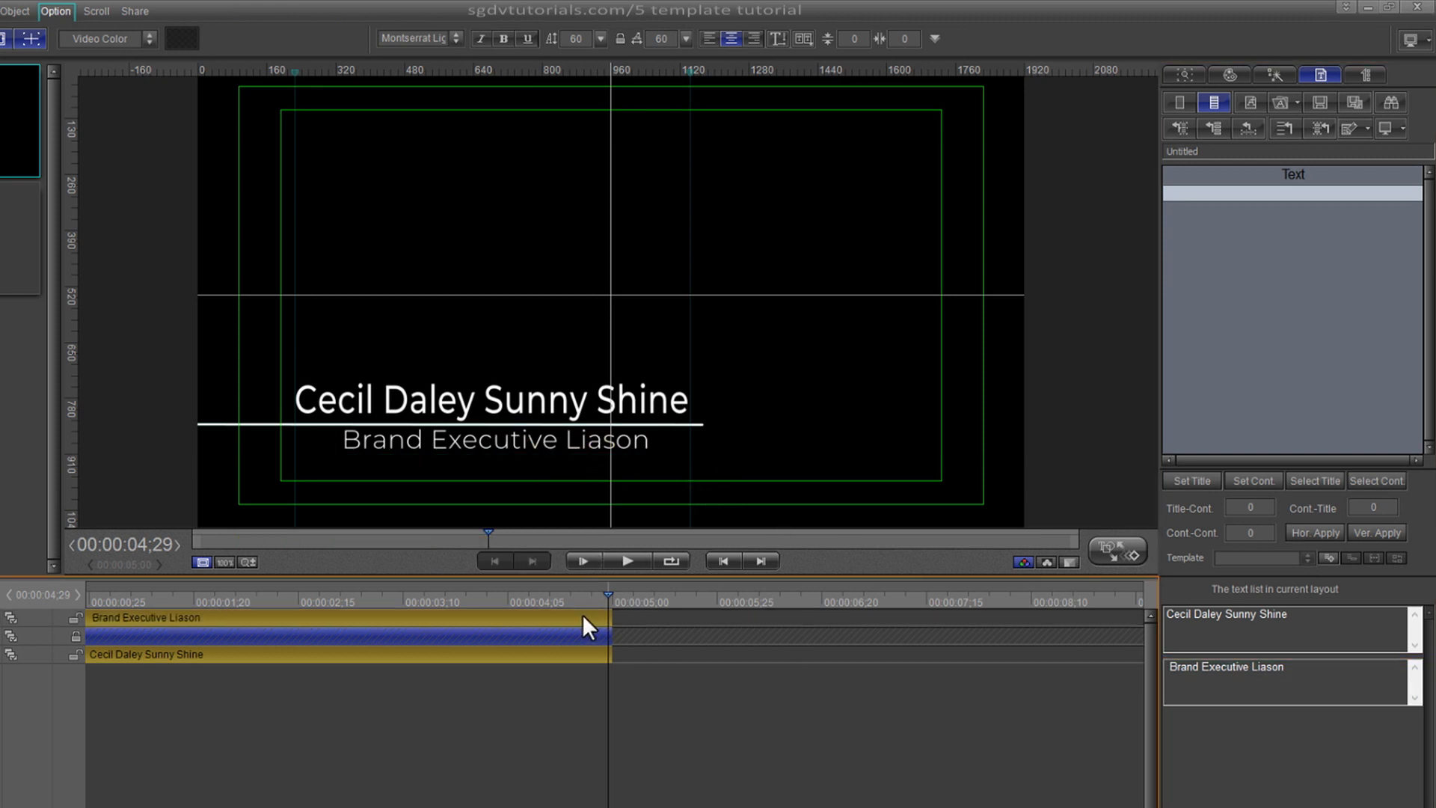
click(476, 622)
key(Home)
key(space)
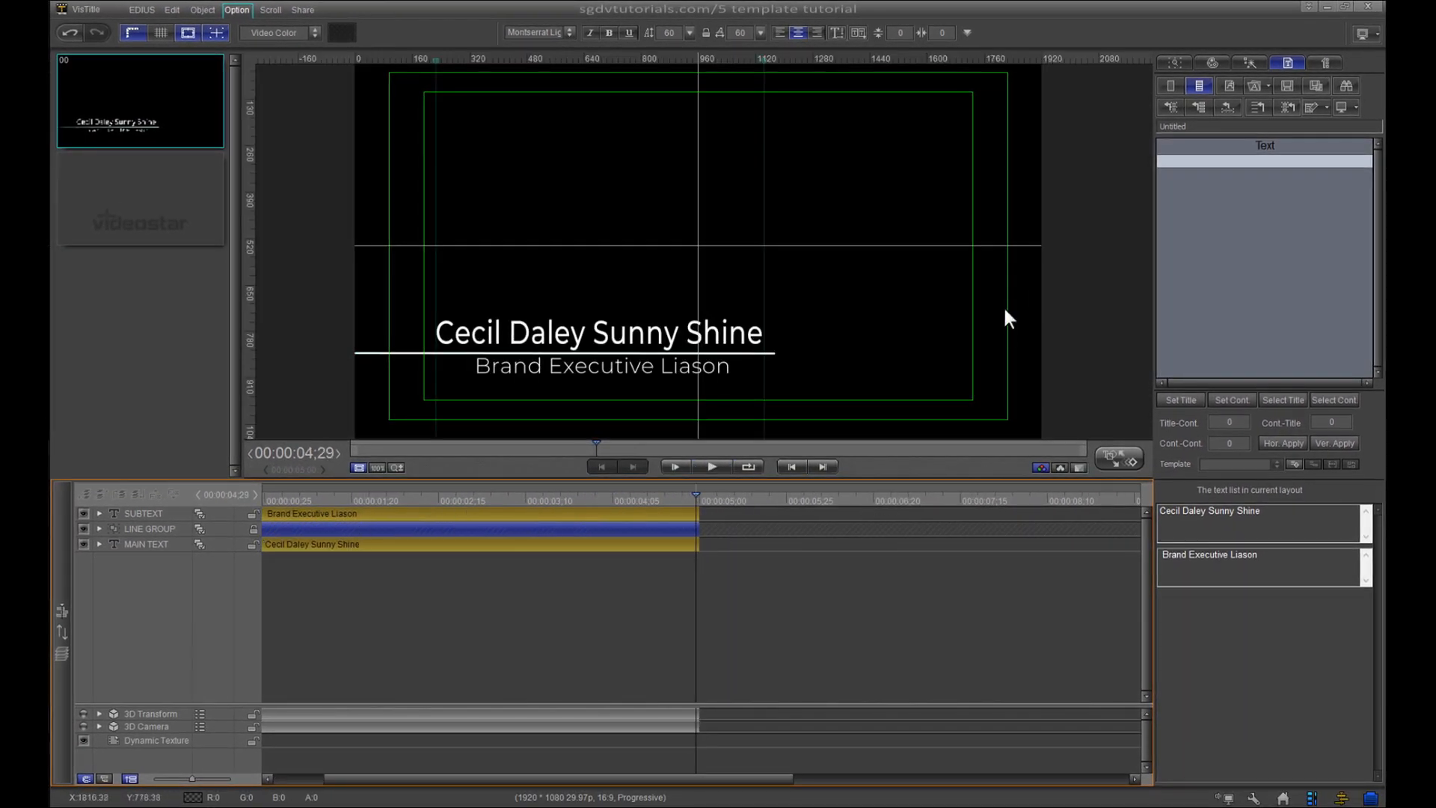
- Close VisTitle without saving, place Lower3rd205 on track 2V at 00:00:35;13, and preview it
click(1368, 6)
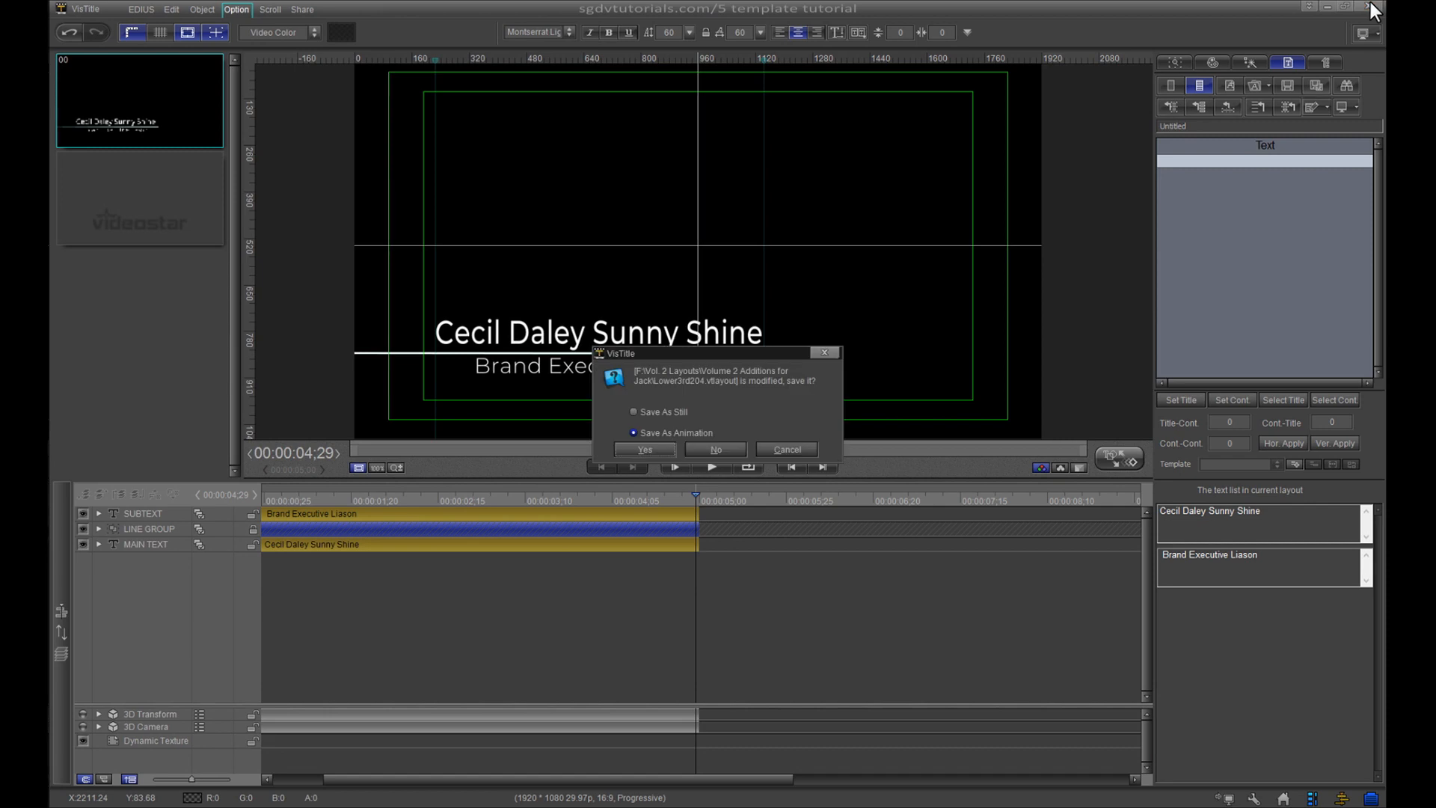
click(733, 446)
click(772, 461)
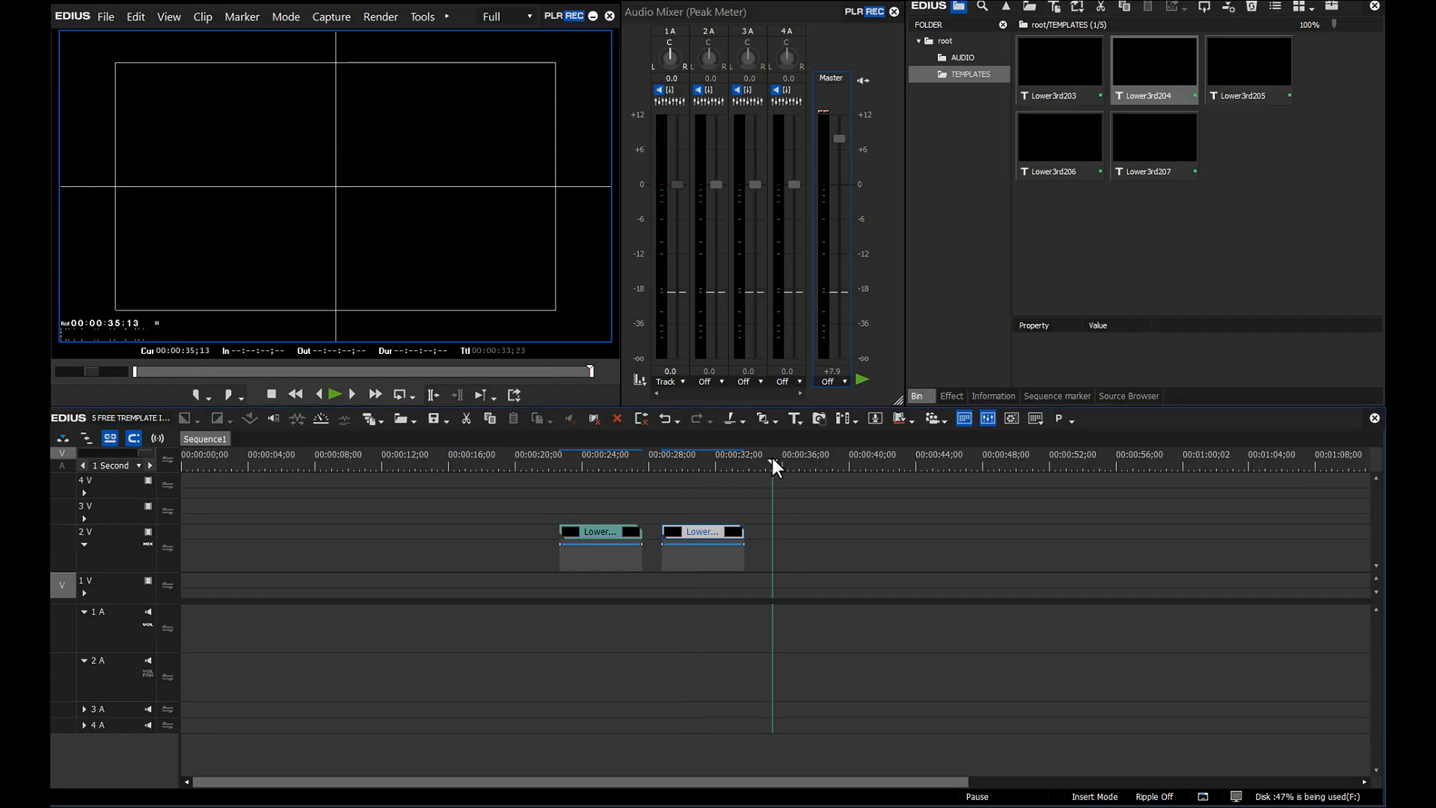
click(1245, 78)
drag(1245, 78, 777, 570)
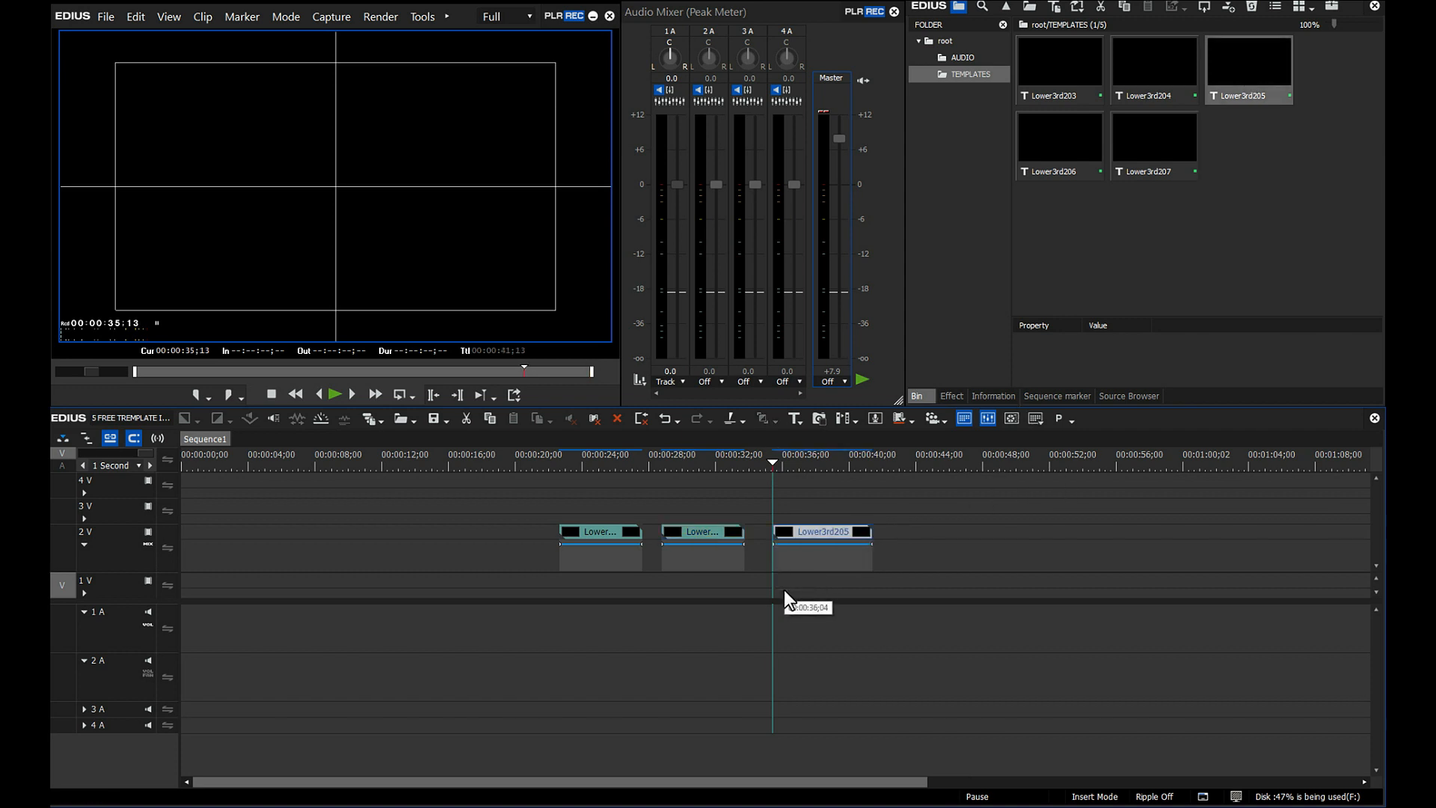
key(space)
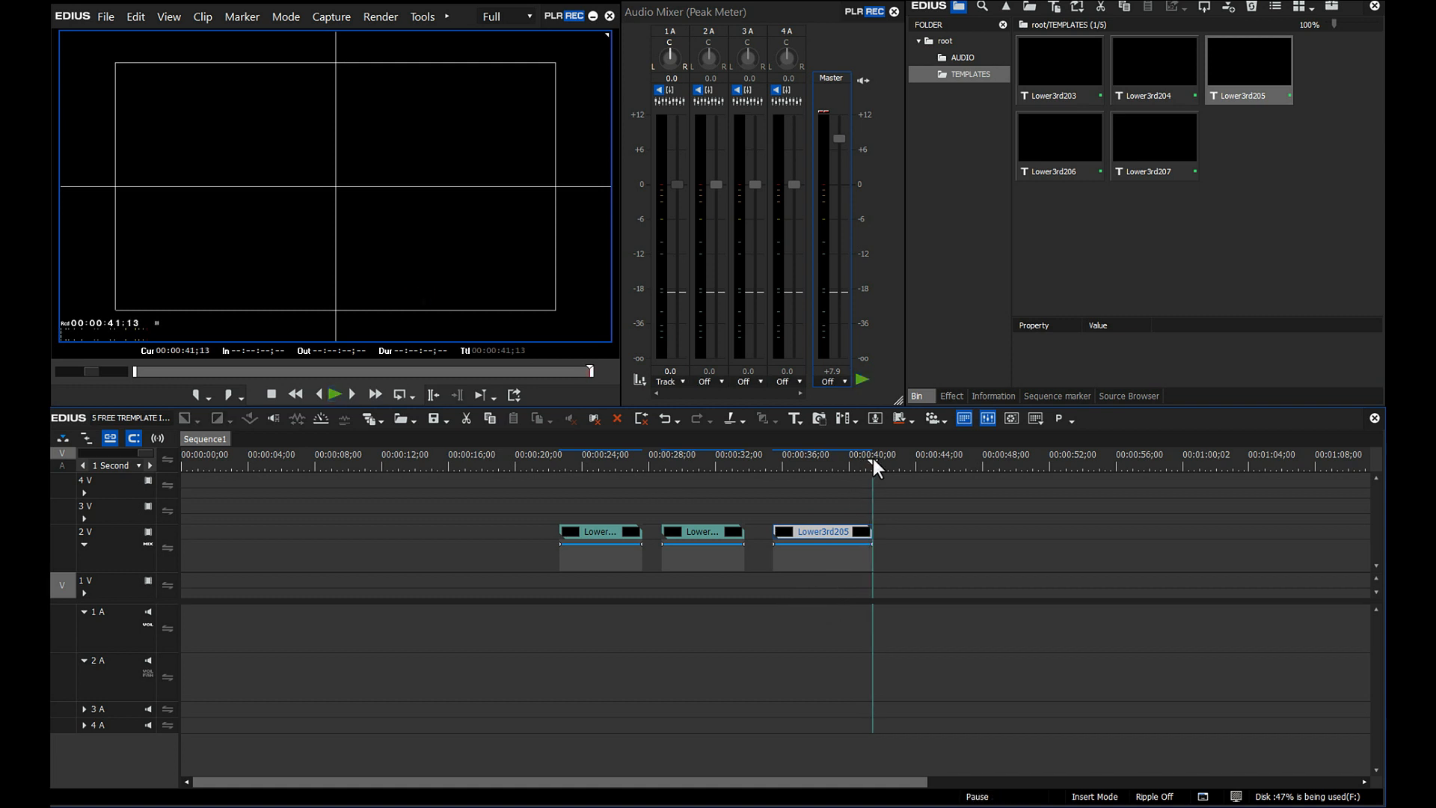
click(827, 464)
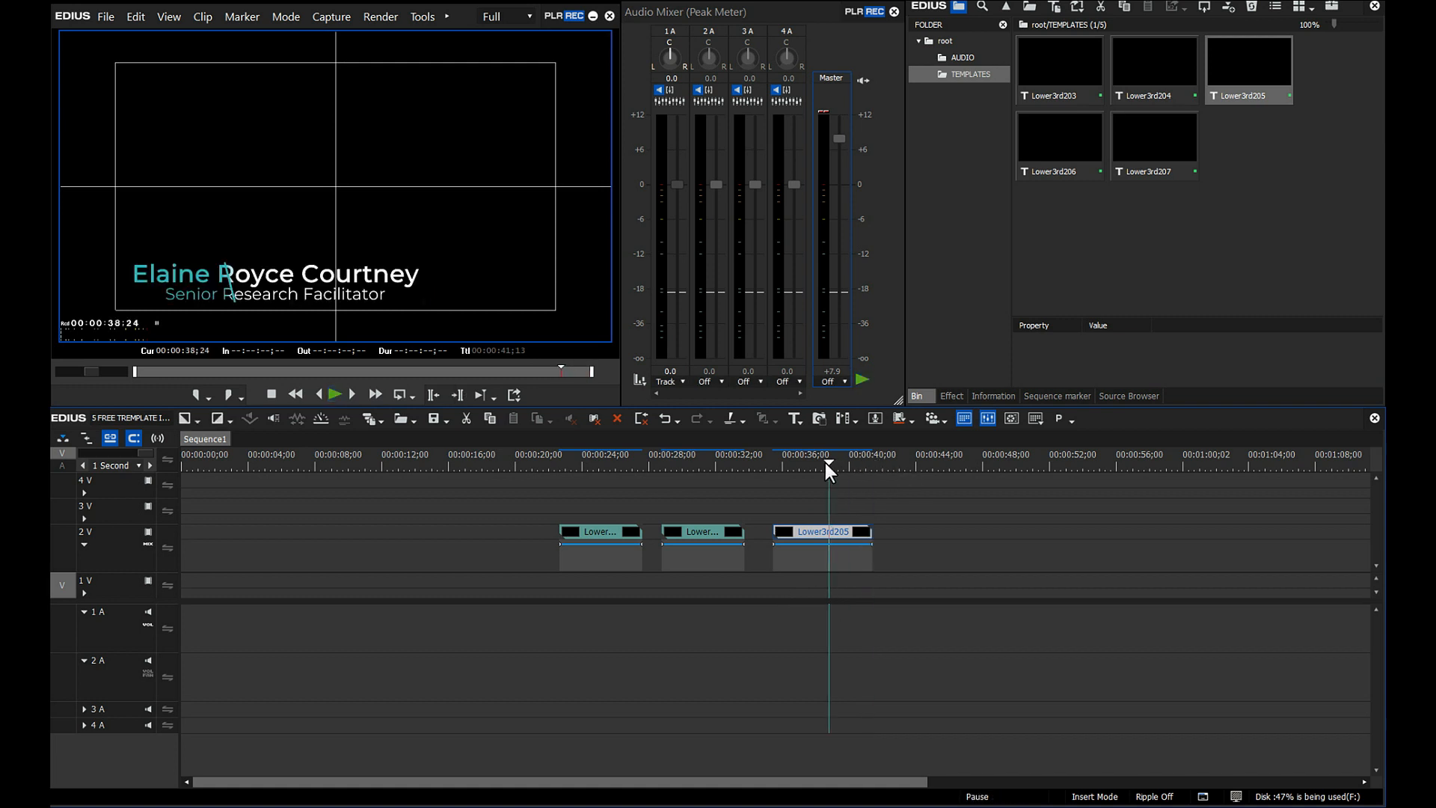
- Open Lower3rd205 in VisTitle and expand its Line, WHITE TITLE and TEAL TITLE layer groups
double_click(838, 532)
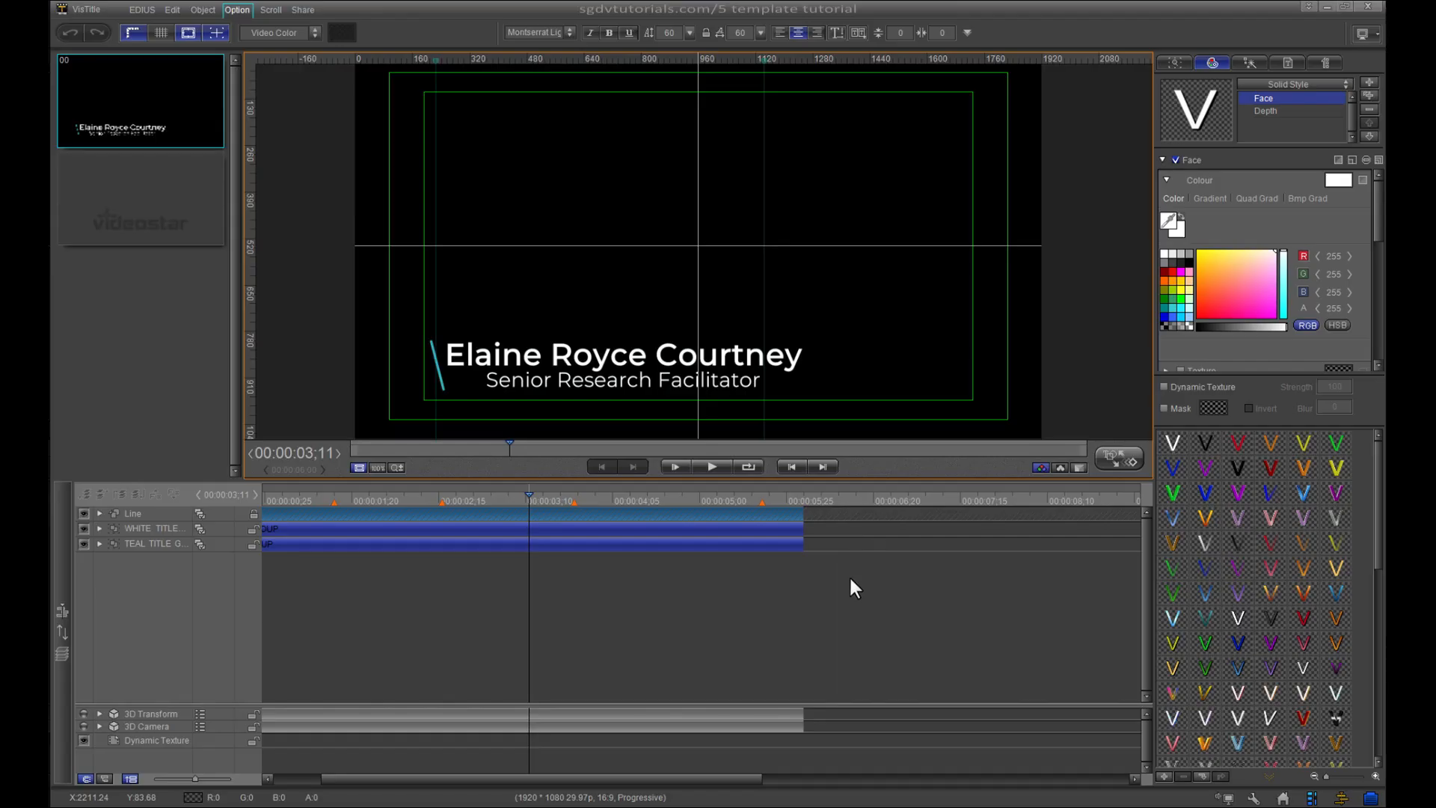
click(254, 514)
click(100, 514)
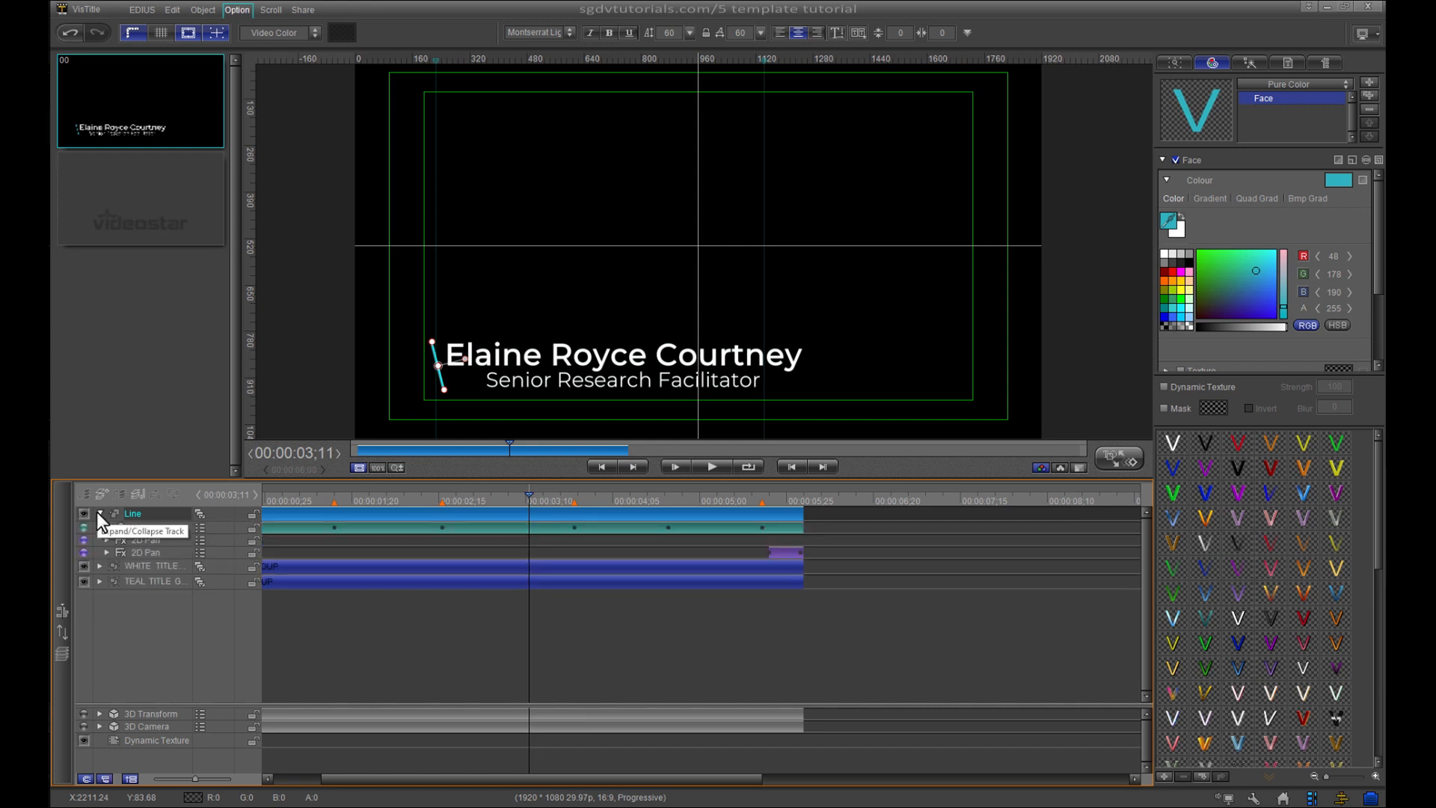
drag(357, 782, 276, 780)
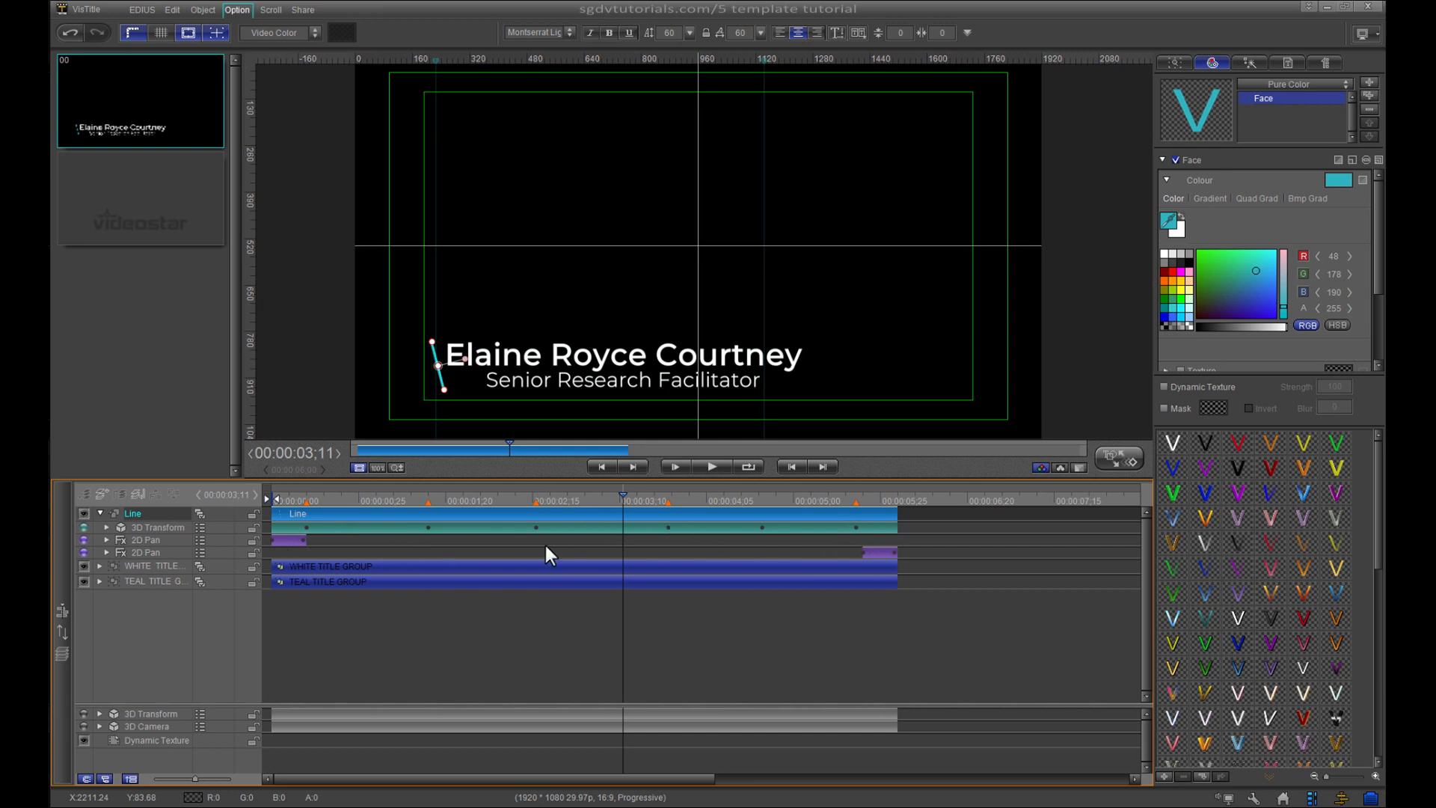
click(99, 567)
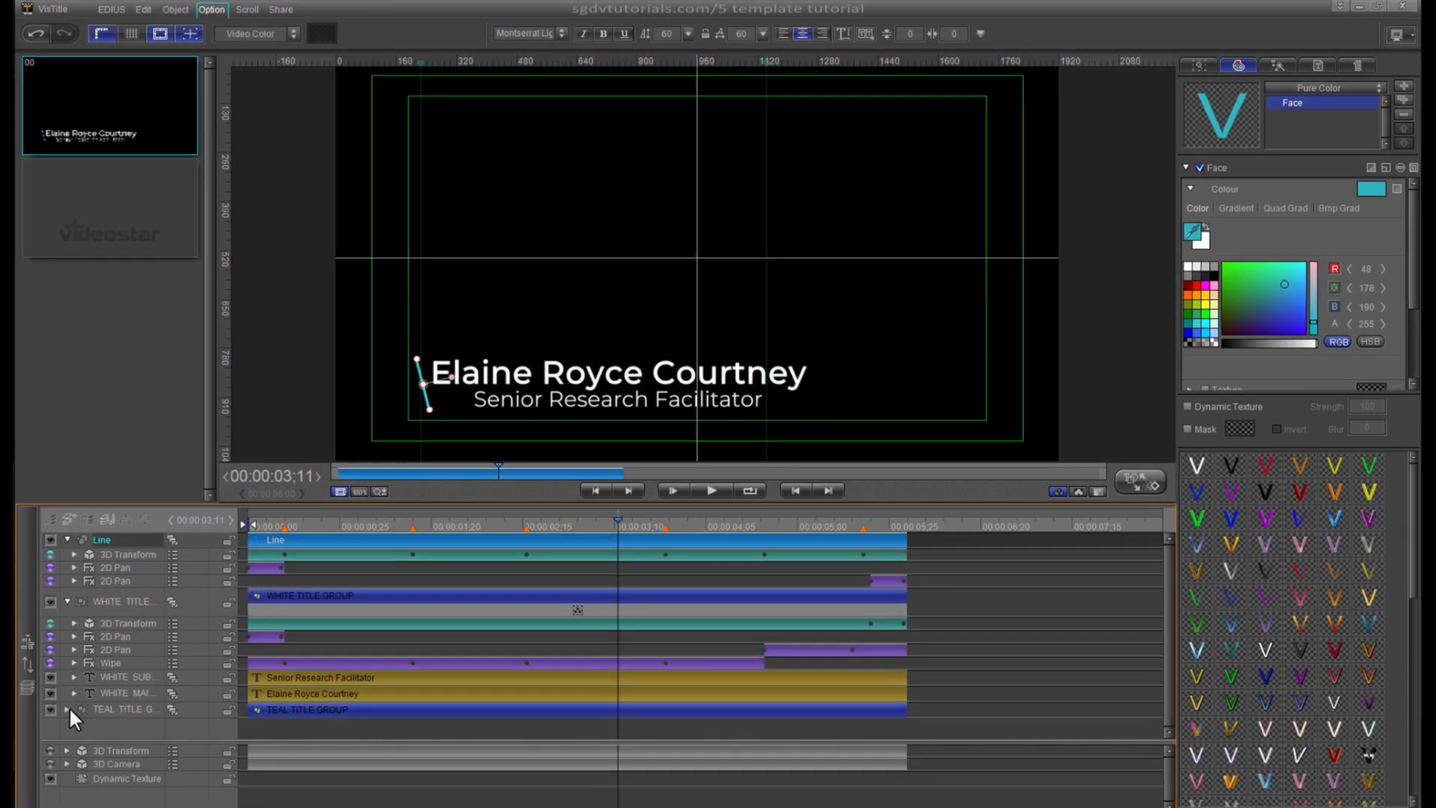
click(68, 708)
scroll(999, 669, down, 1)
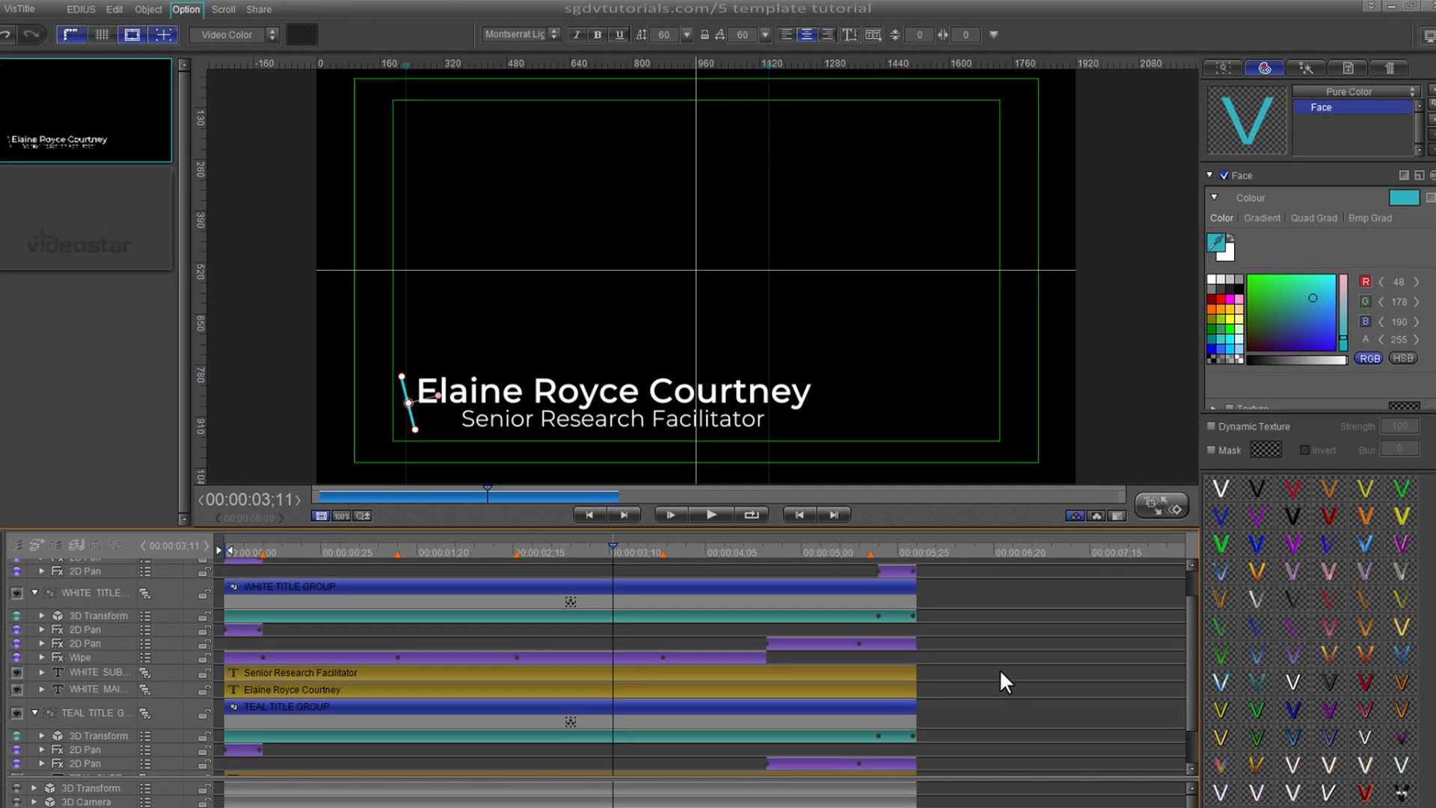
scroll(999, 668, down, 3)
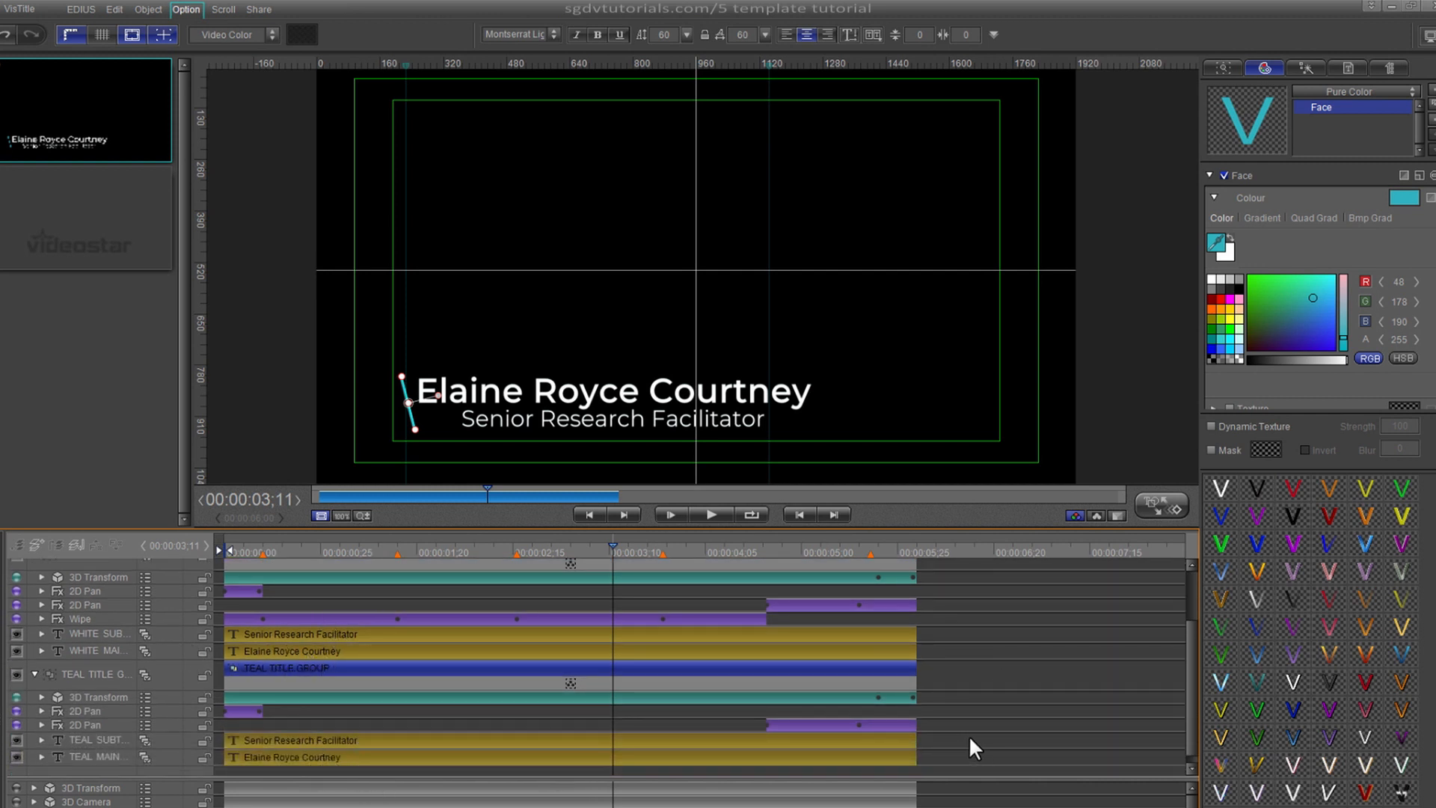
click(560, 649)
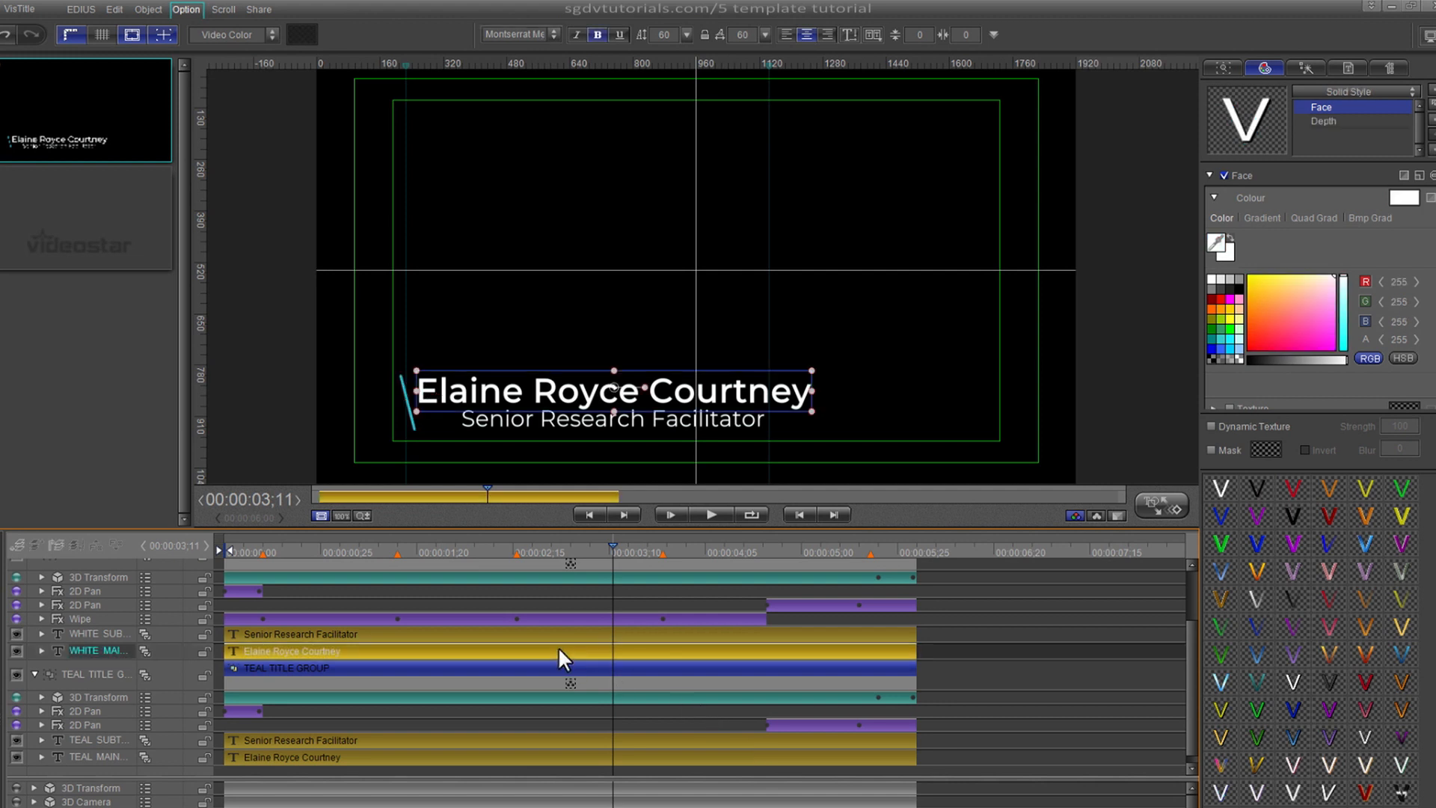
- Drag vertical guides to the left and right edges of the teal name
click(486, 757)
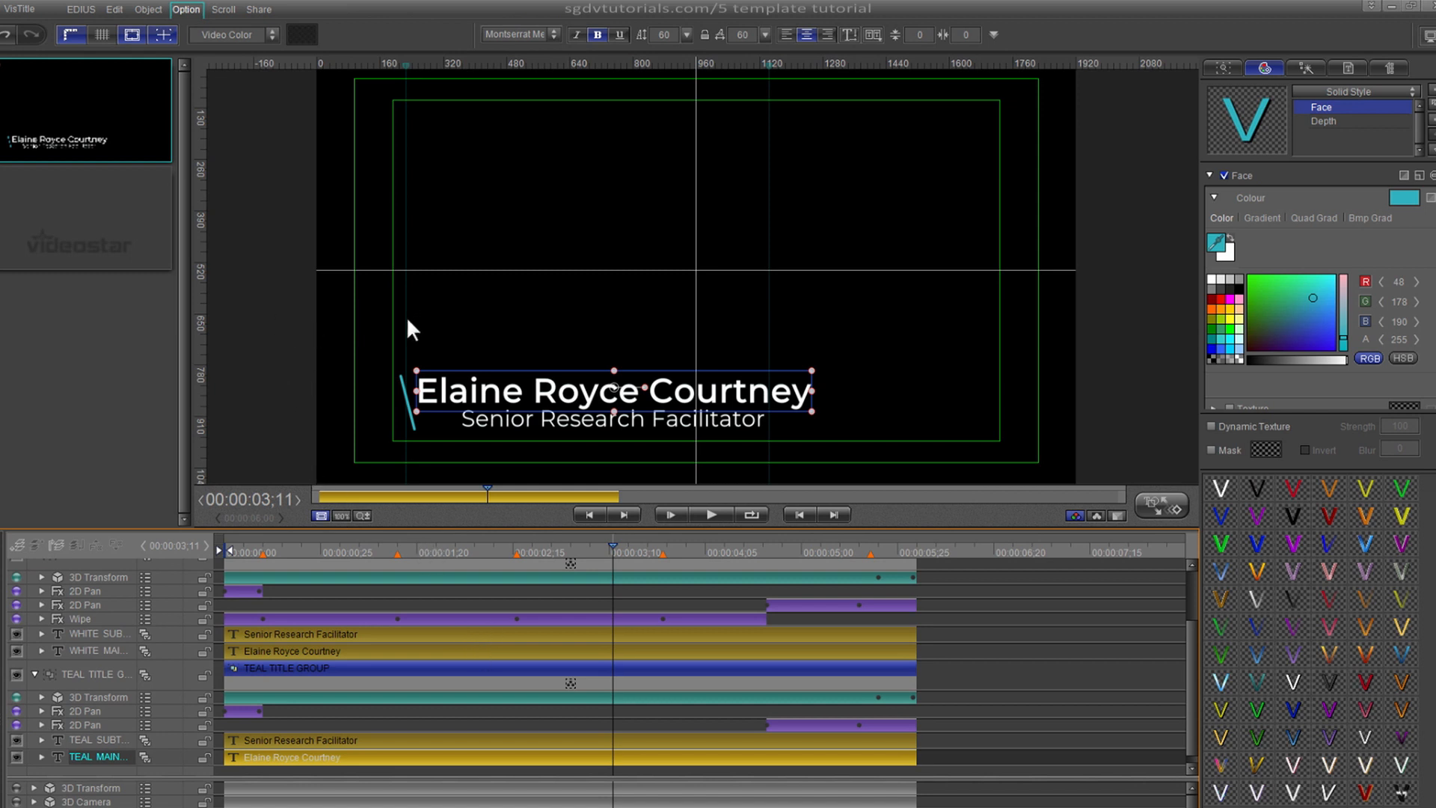
mouse_move(404, 317)
mouse_down()
mouse_move(346, 324)
mouse_move(415, 341)
mouse_up()
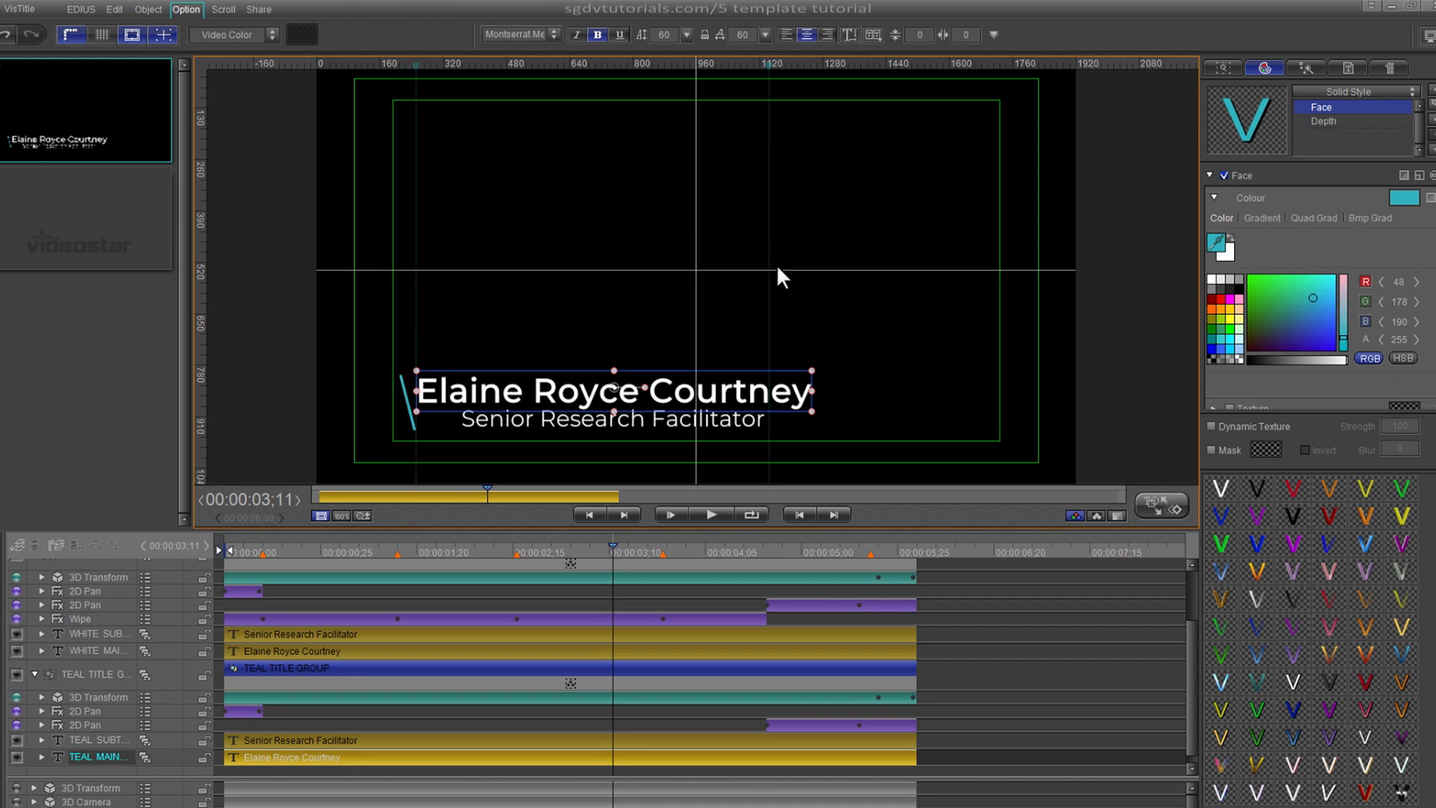
drag(770, 271, 811, 275)
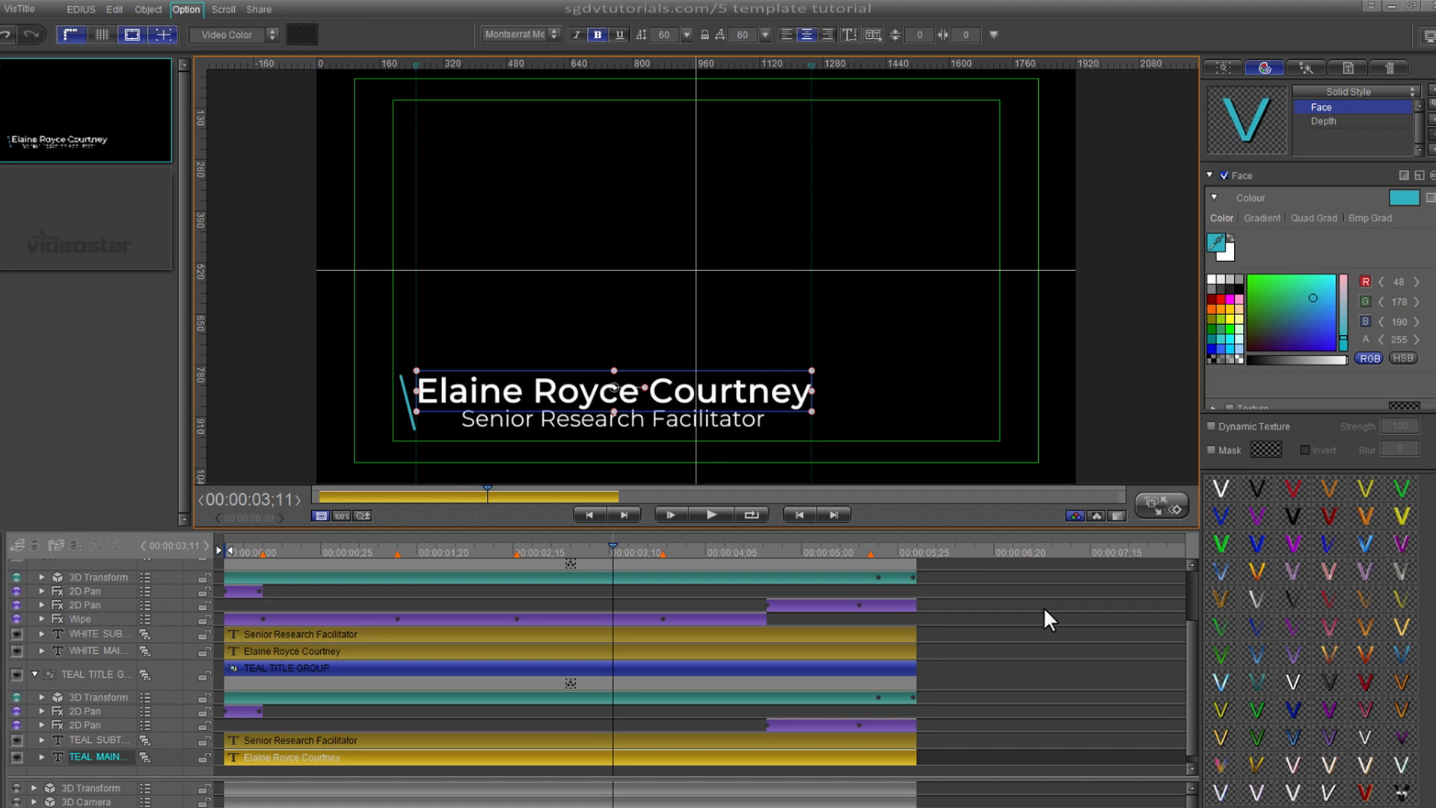
- Add vertical guides at the job title's left and right edges, then show the layout's text list
click(543, 738)
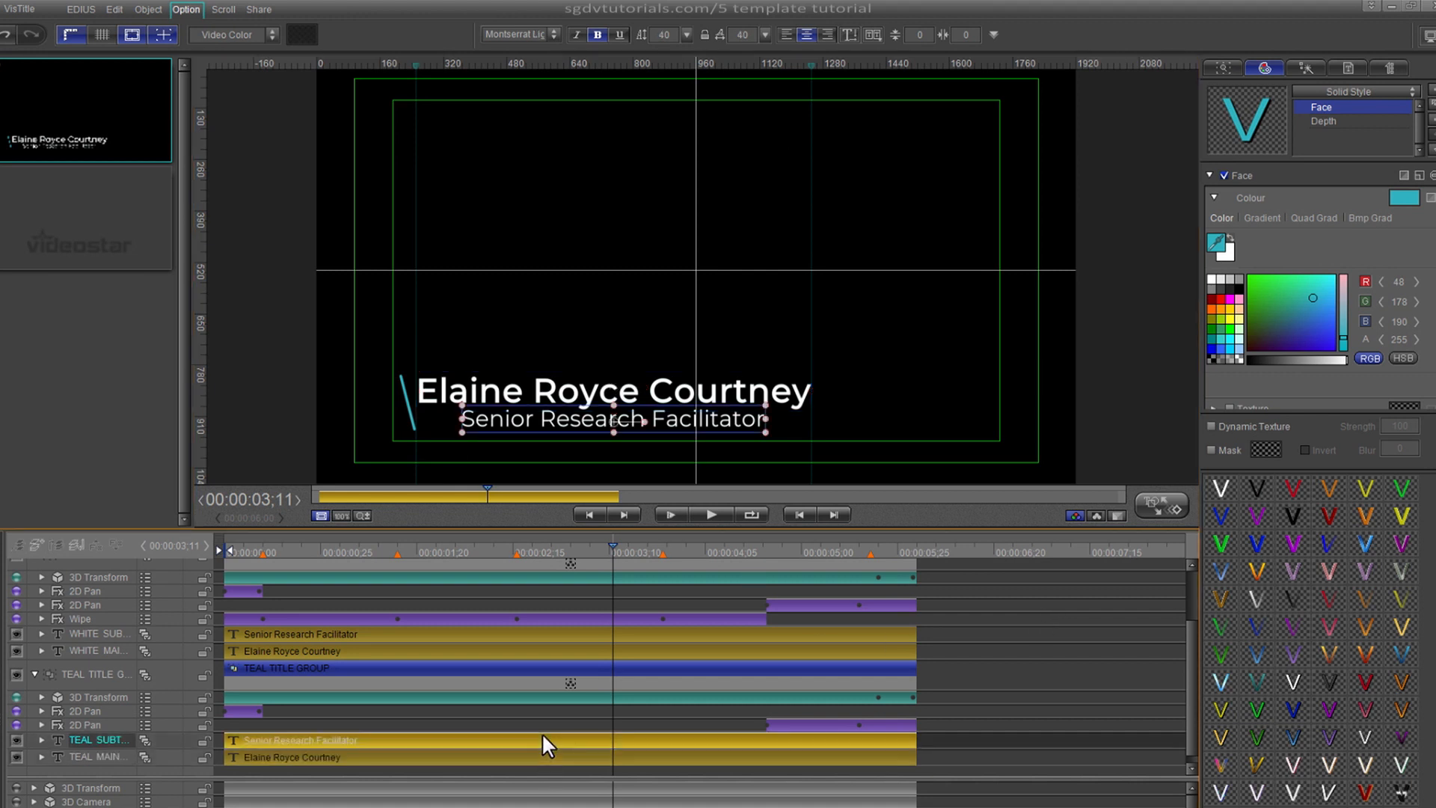
drag(196, 356, 462, 374)
drag(196, 326, 765, 372)
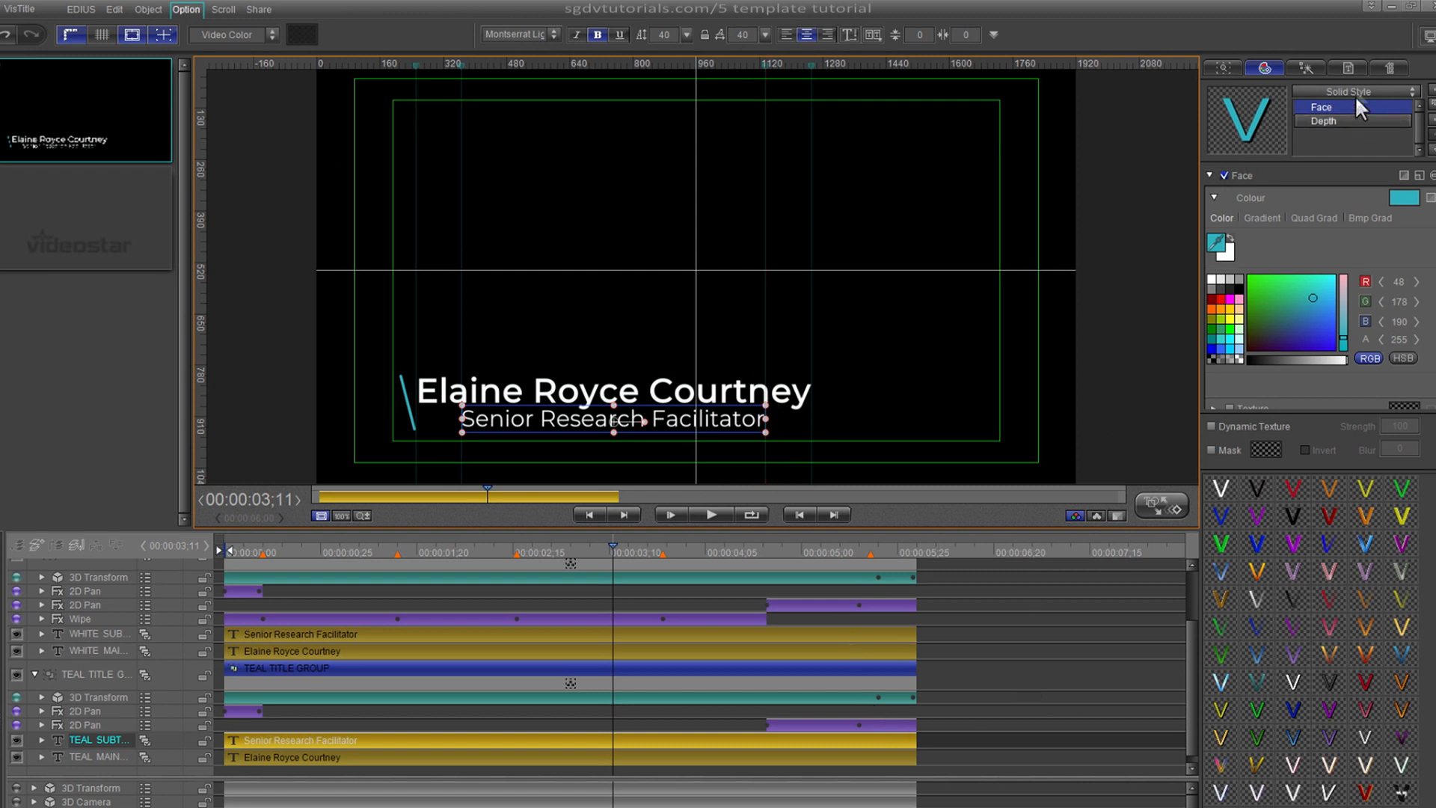
click(1348, 67)
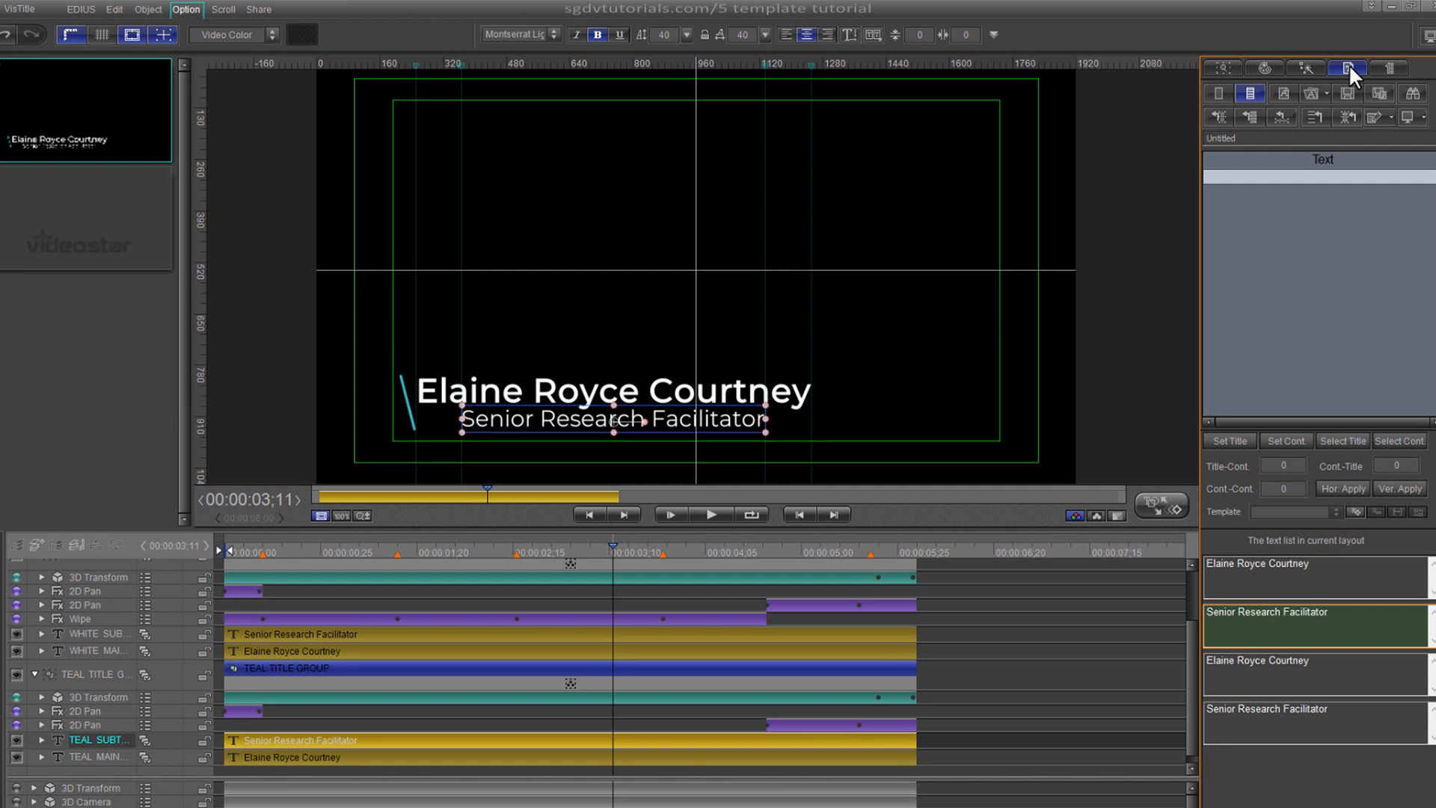
- Step through the text-list entries to locate the white and teal name and job-title layers
click(1356, 581)
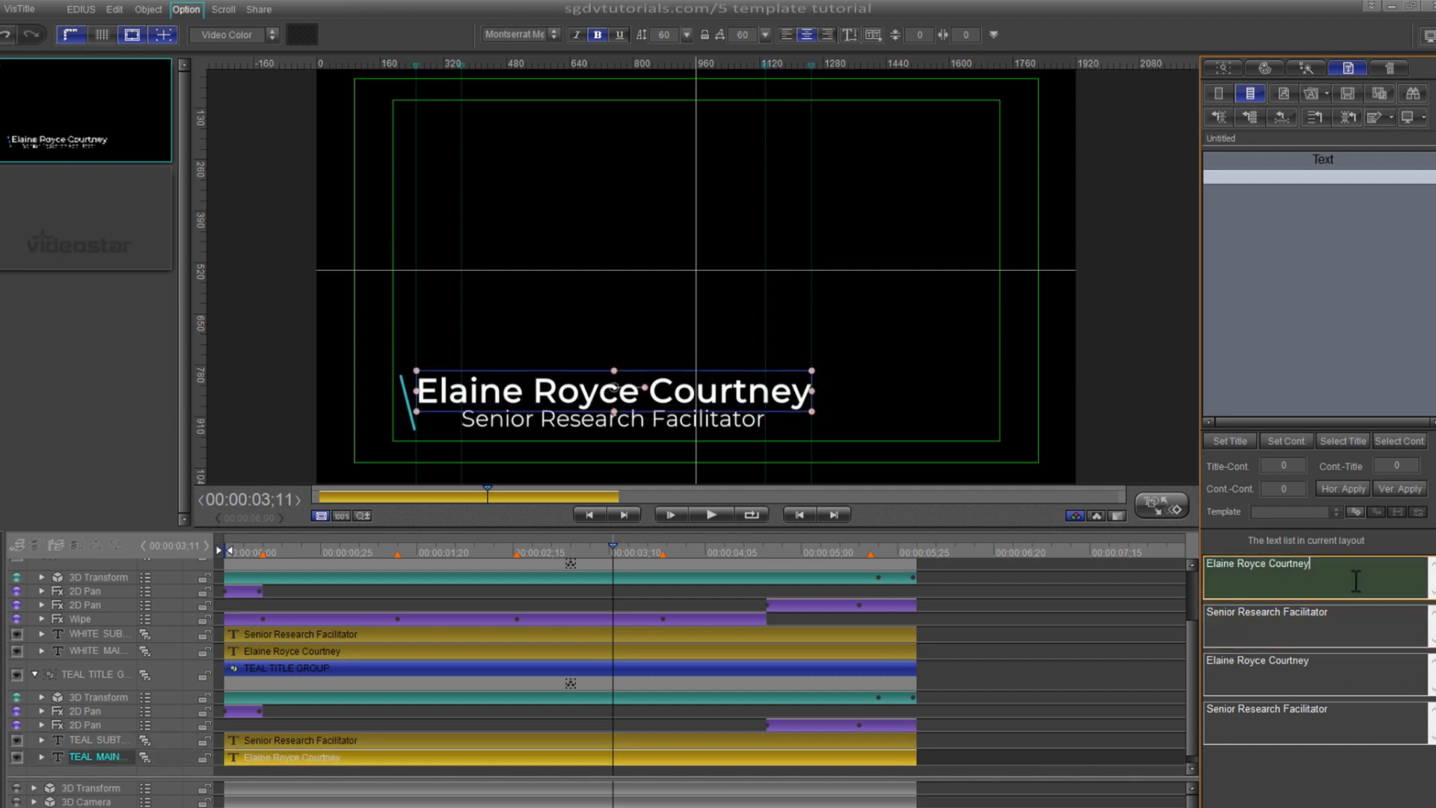
click(1355, 630)
click(1362, 671)
click(1354, 730)
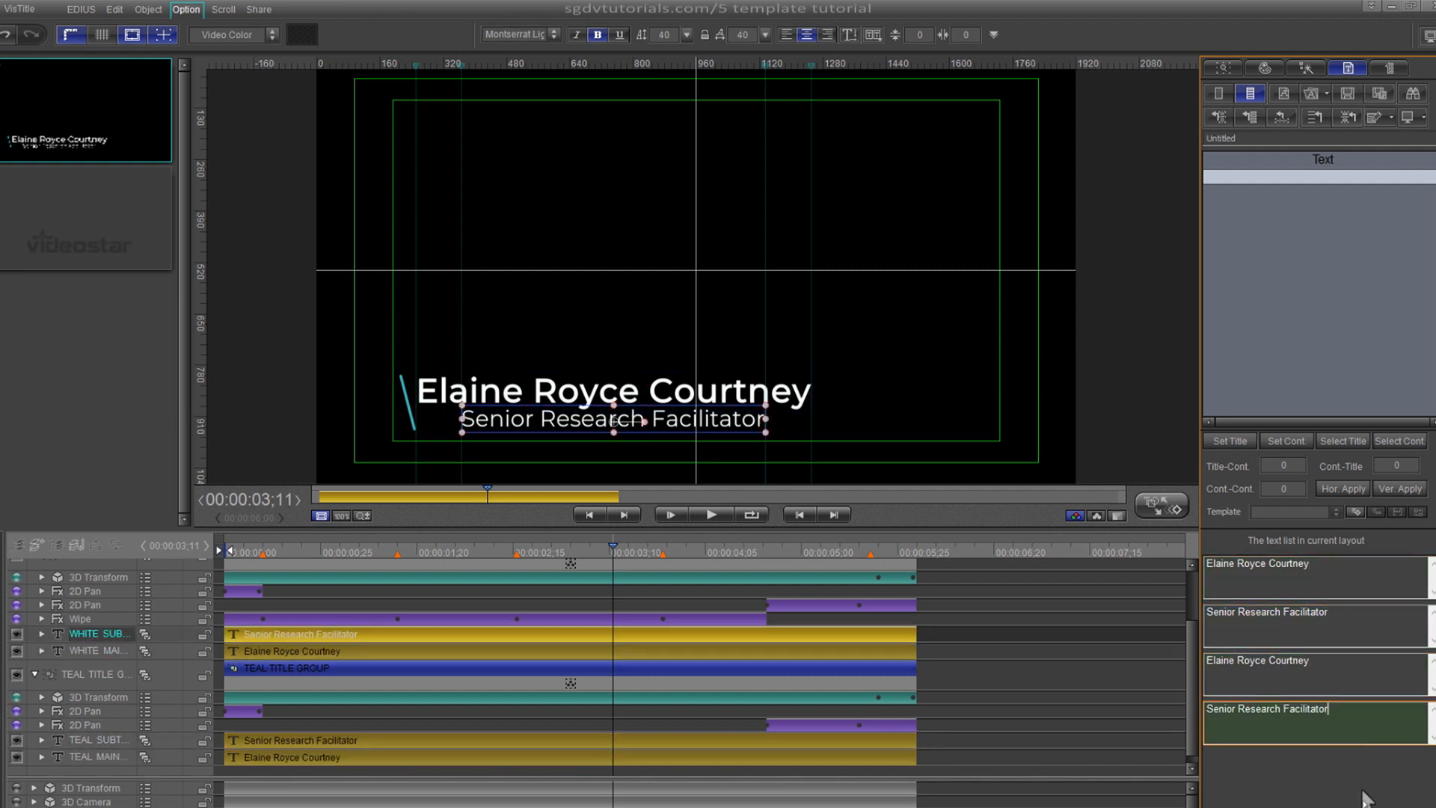
- Delete the middle name from both the teal and white name entries
click(1227, 570)
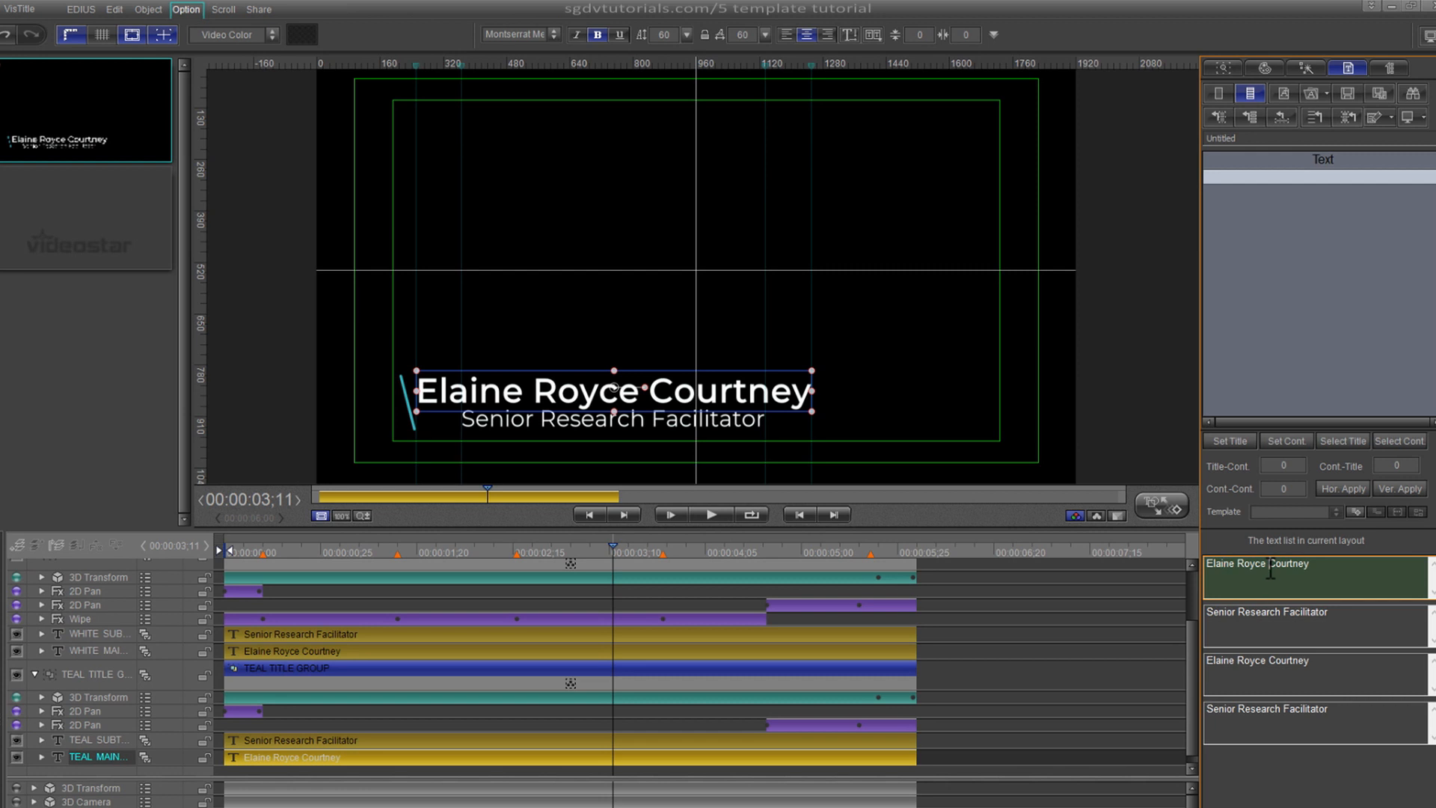
key(BackSpace)
key(BackSpace)
key(BackSpace)
key(BackSpace)
key(BackSpace)
key(BackSpace)
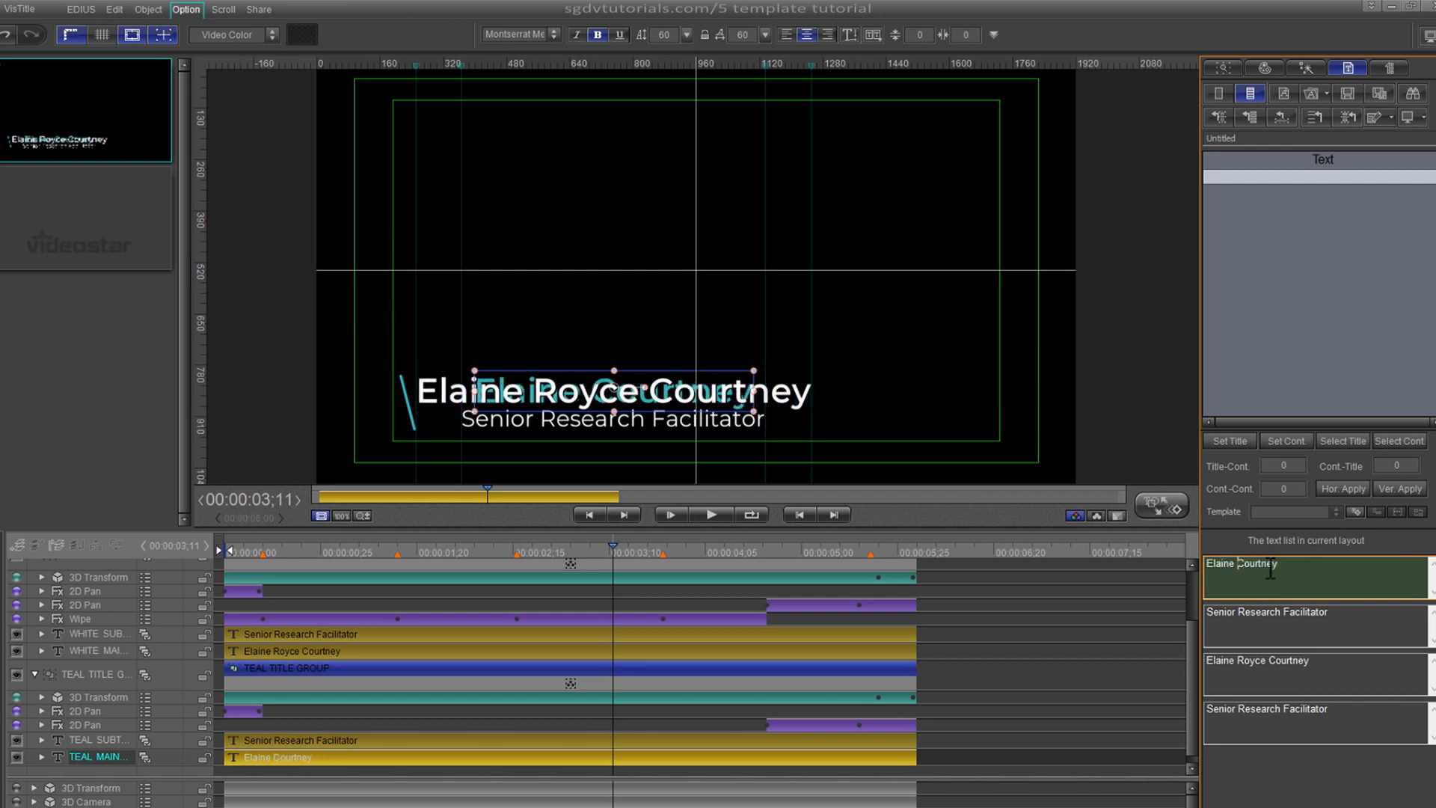
click(1273, 665)
key(BackSpace)
key(BackSpace)
key(BackSpace)
key(BackSpace)
key(BackSpace)
key(BackSpace)
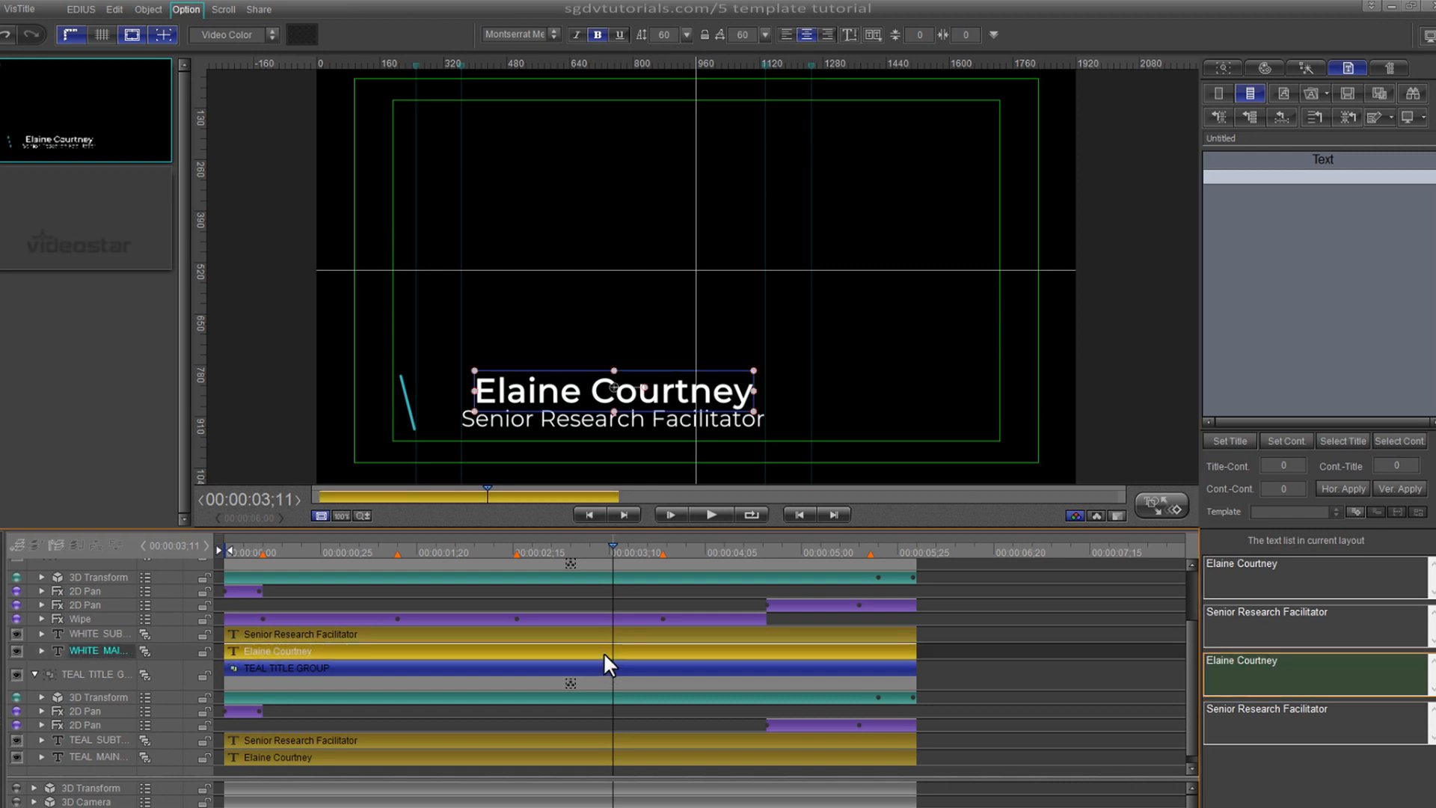
- Stretch the shortened teal name's left and right sides out to the vertical guides
click(597, 757)
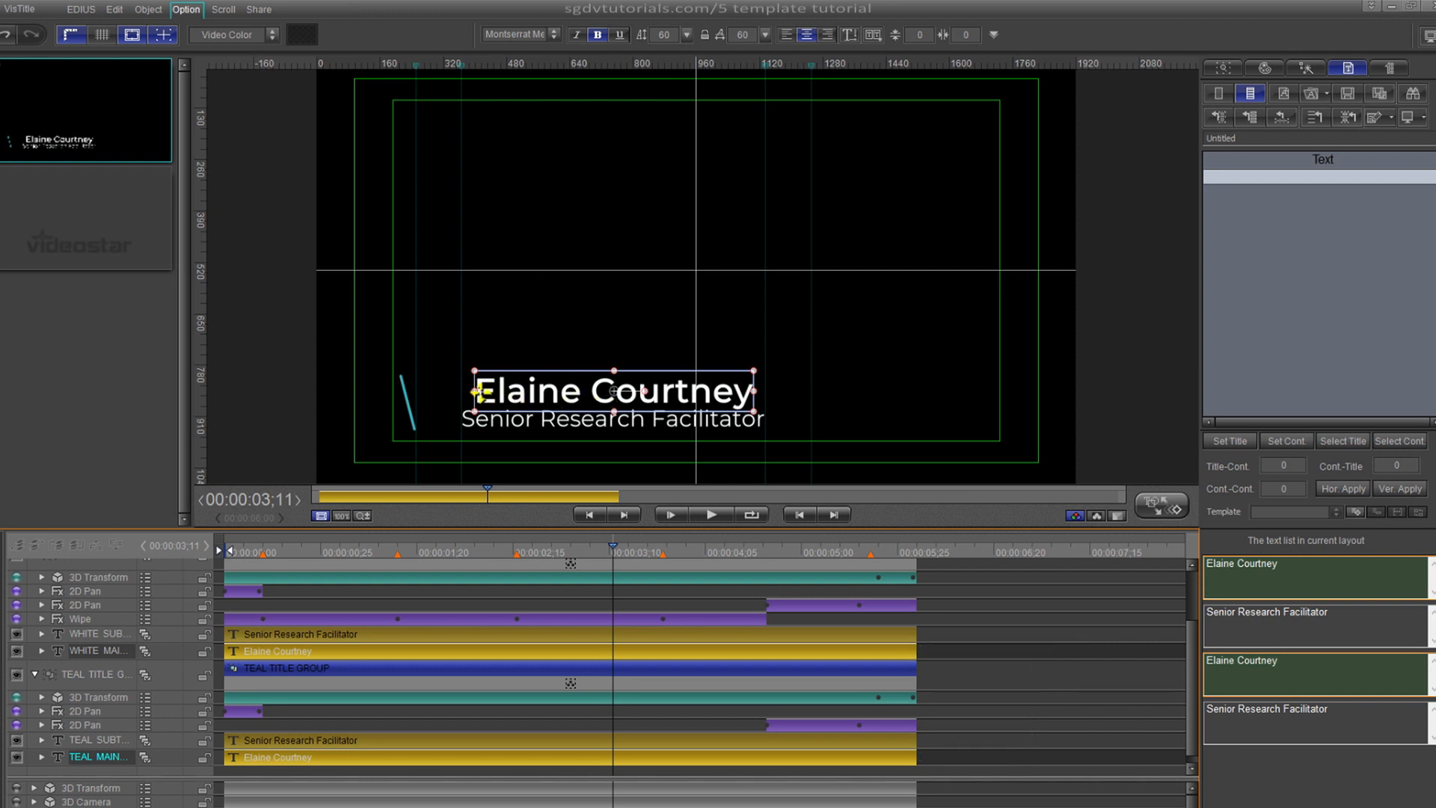
drag(473, 390, 419, 397)
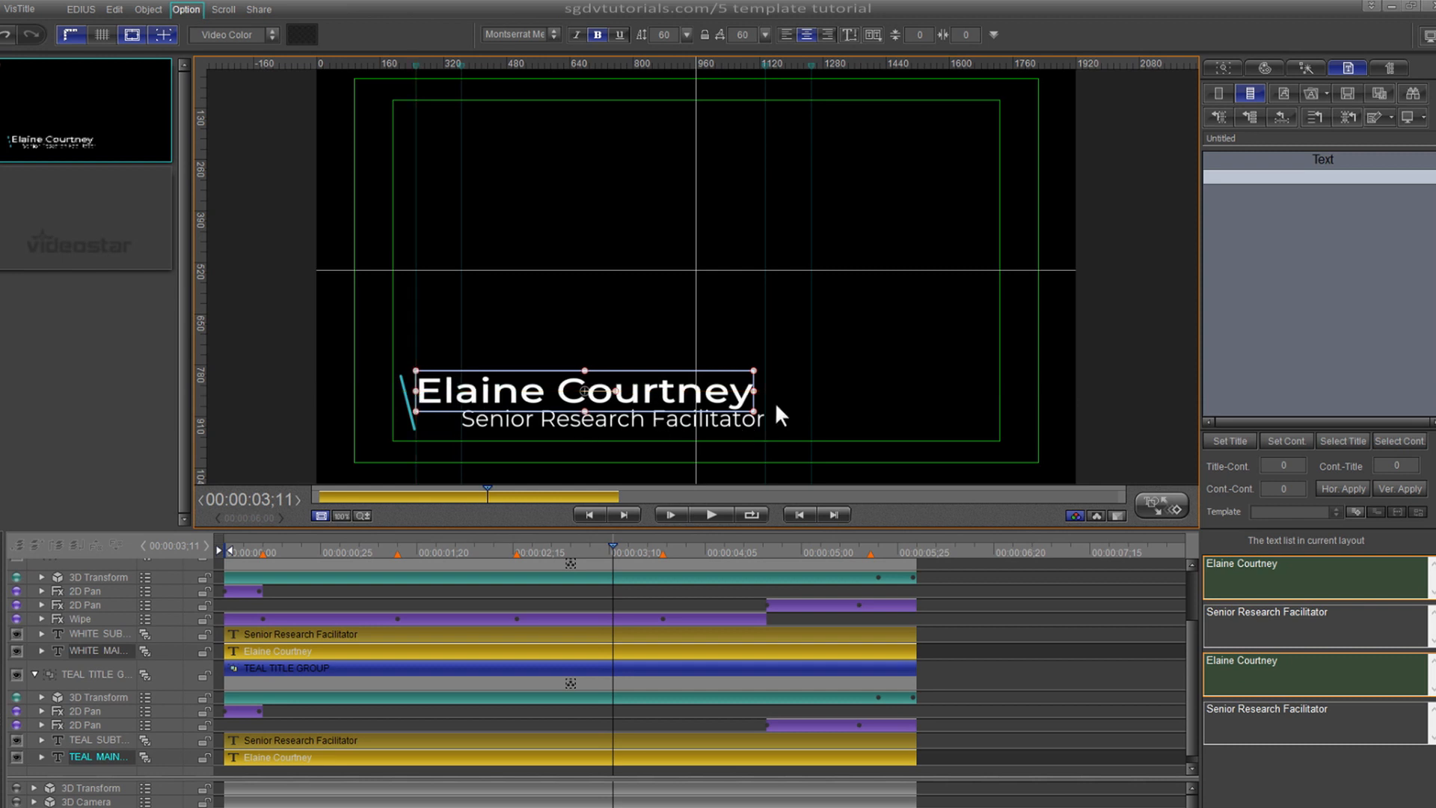
drag(754, 391, 812, 403)
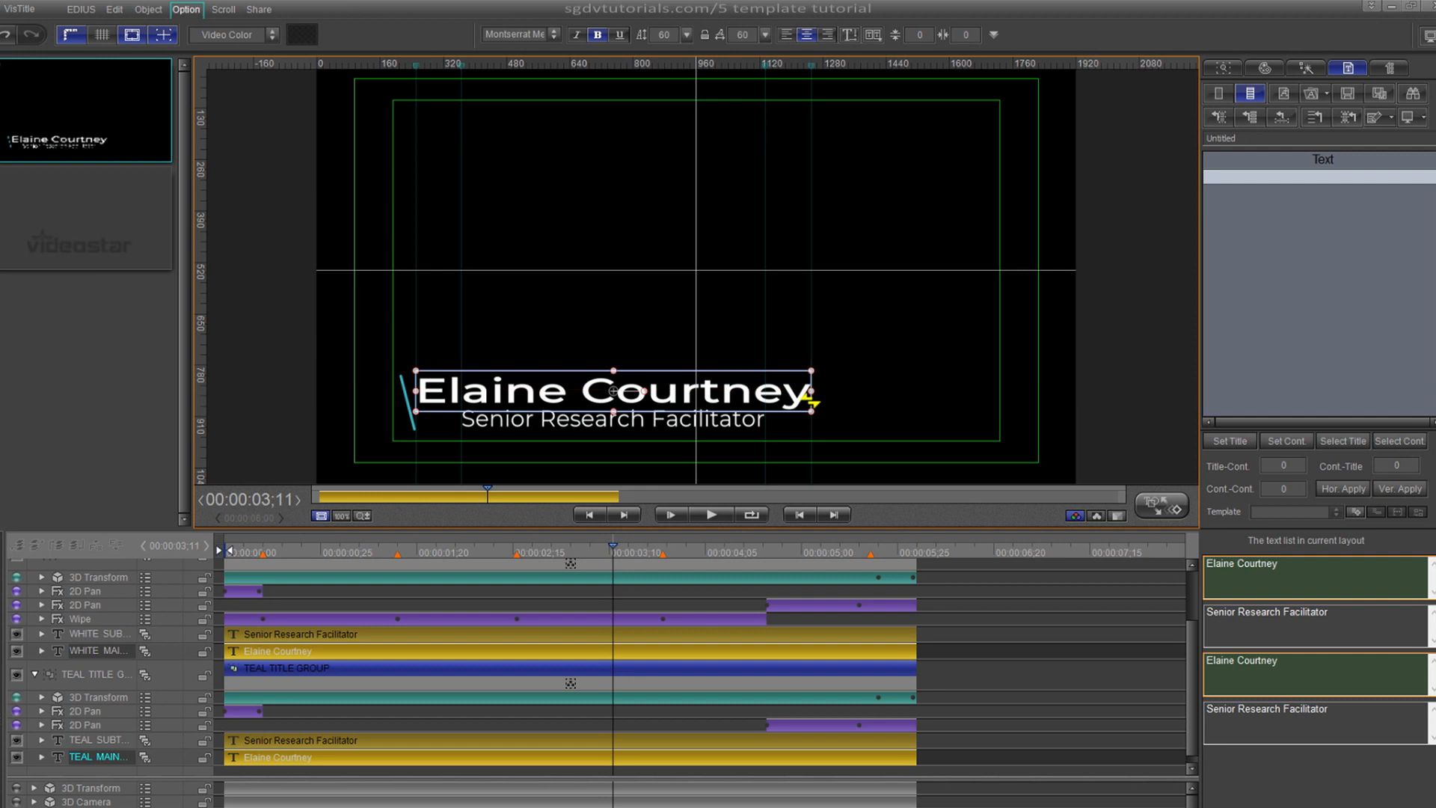
click(620, 425)
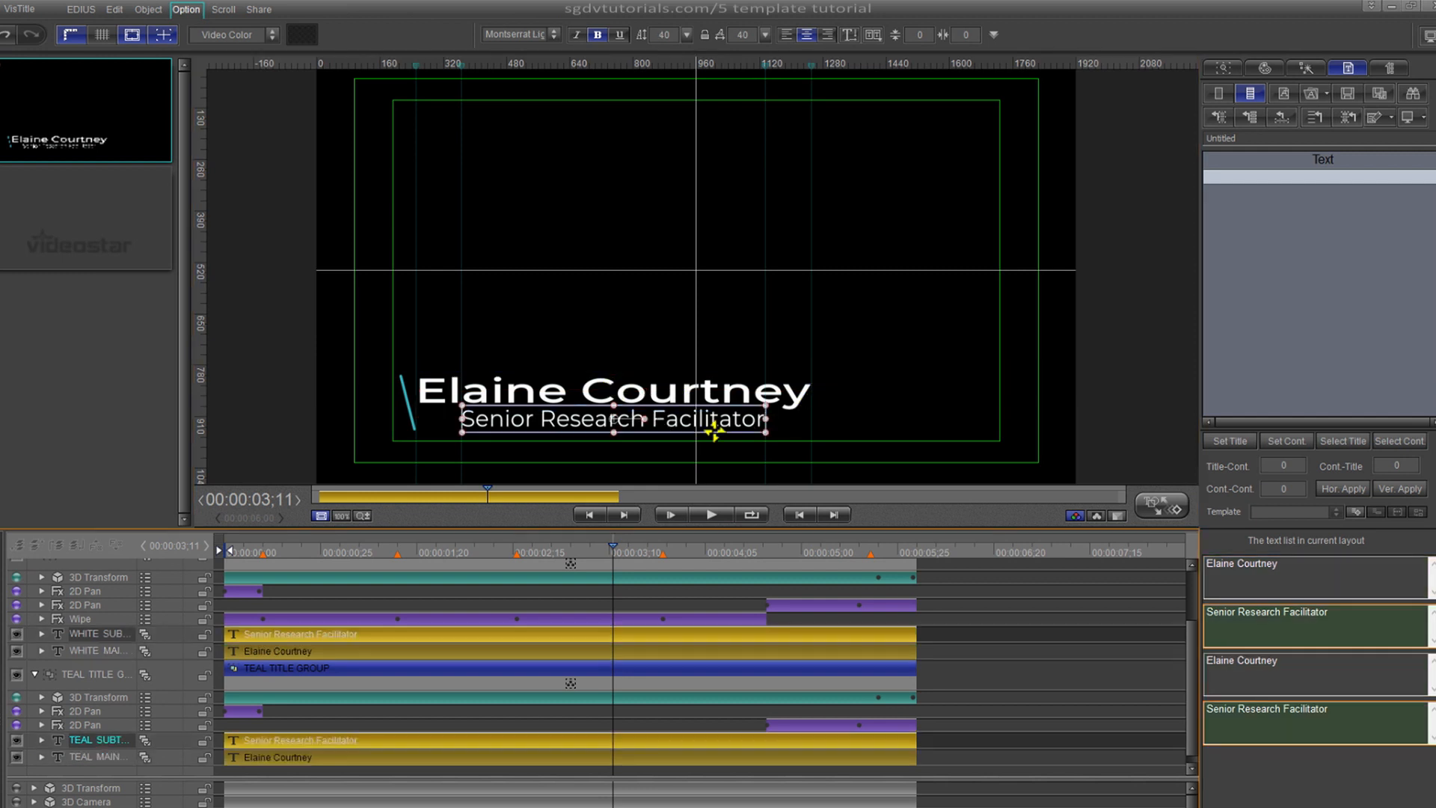
- Edit the white and teal job titles to 'Senior Facilitator', then select both subtitle clips together
click(1284, 710)
key(BackSpace)
key(BackSpace)
key(BackSpace)
key(BackSpace)
key(BackSpace)
key(BackSpace)
key(BackSpace)
key(BackSpace)
key(BackSpace)
key(BackSpace)
key(BackSpace)
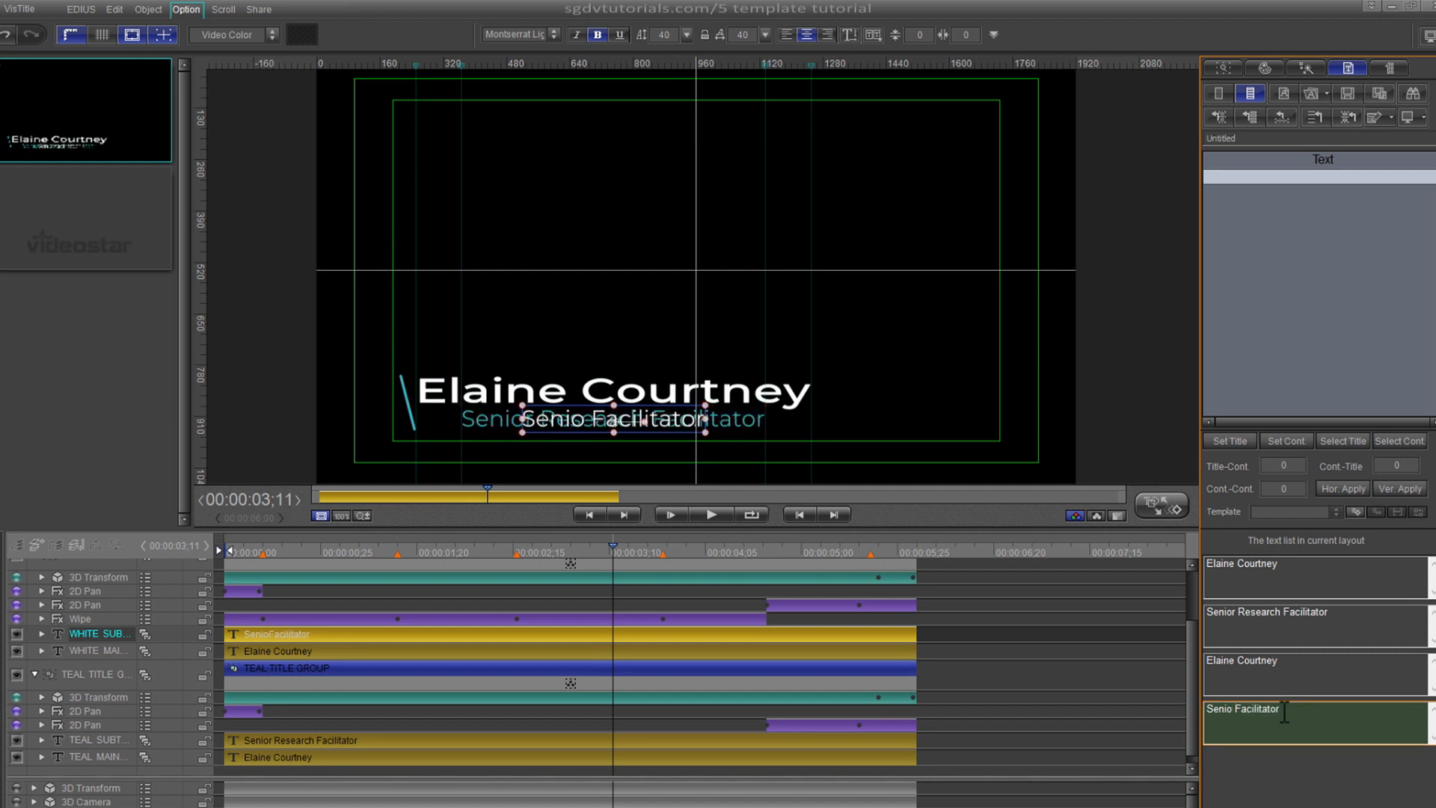
click(1284, 615)
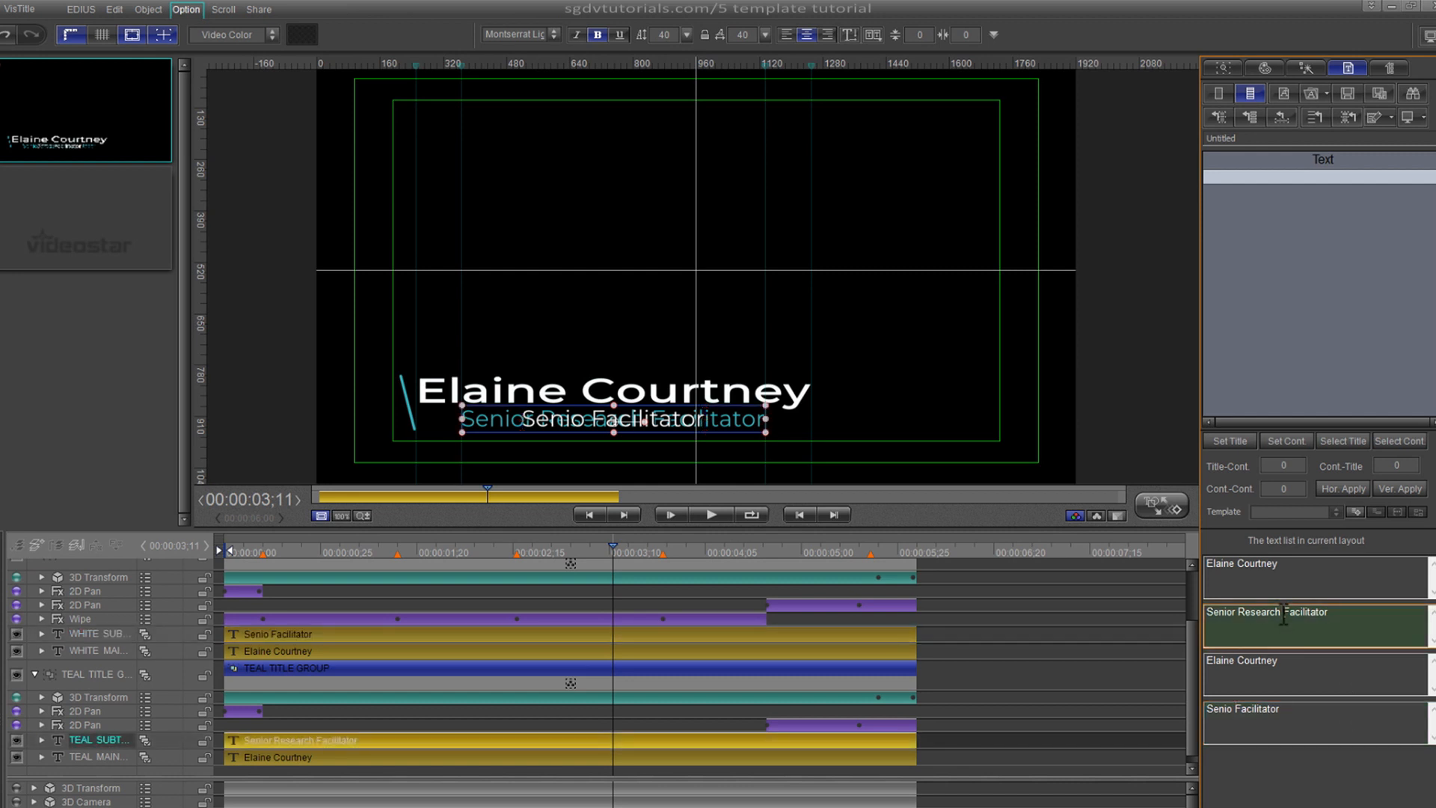
key(BackSpace)
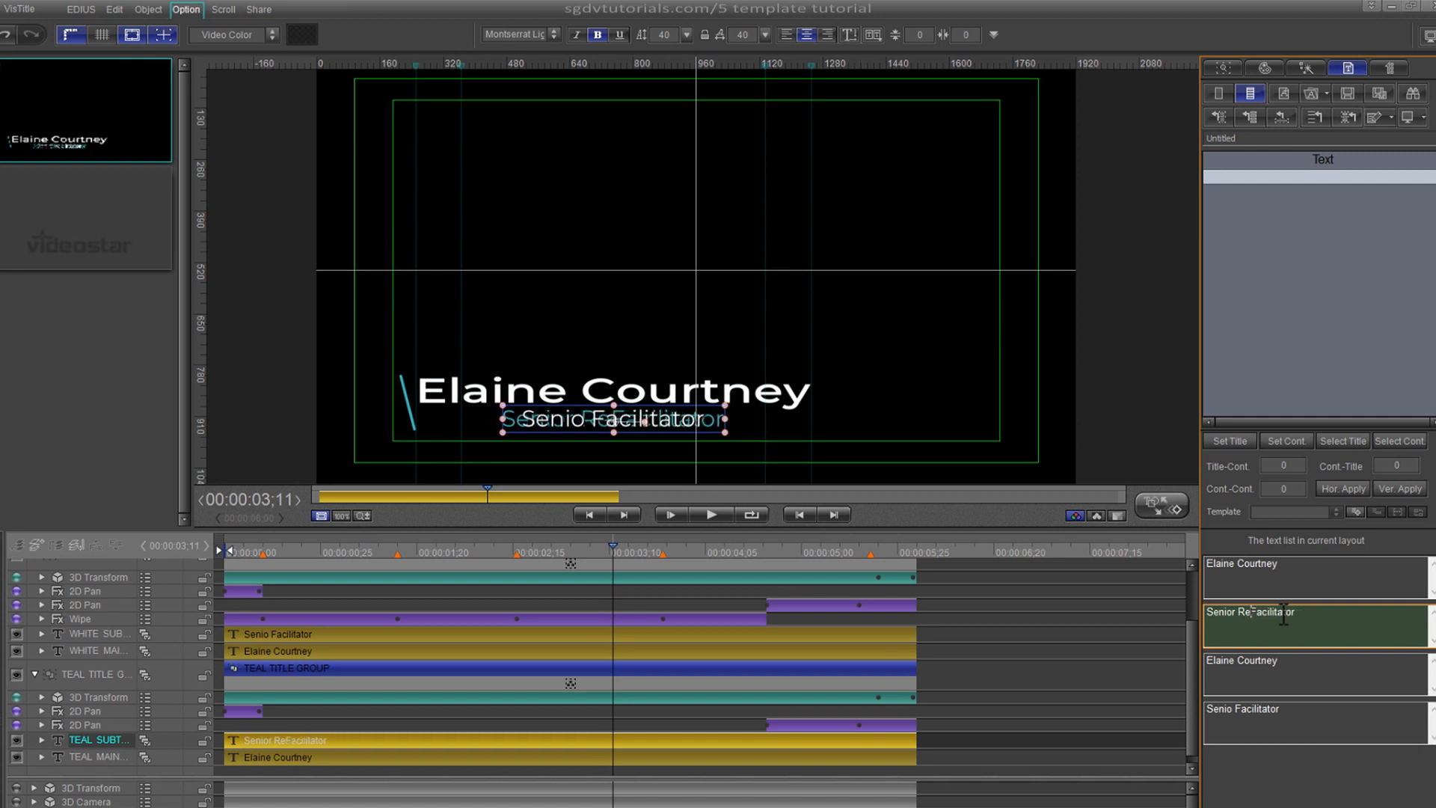
key(BackSpace)
key(BackSpace)
key(BackSpace)
key(BackSpace)
key(BackSpace)
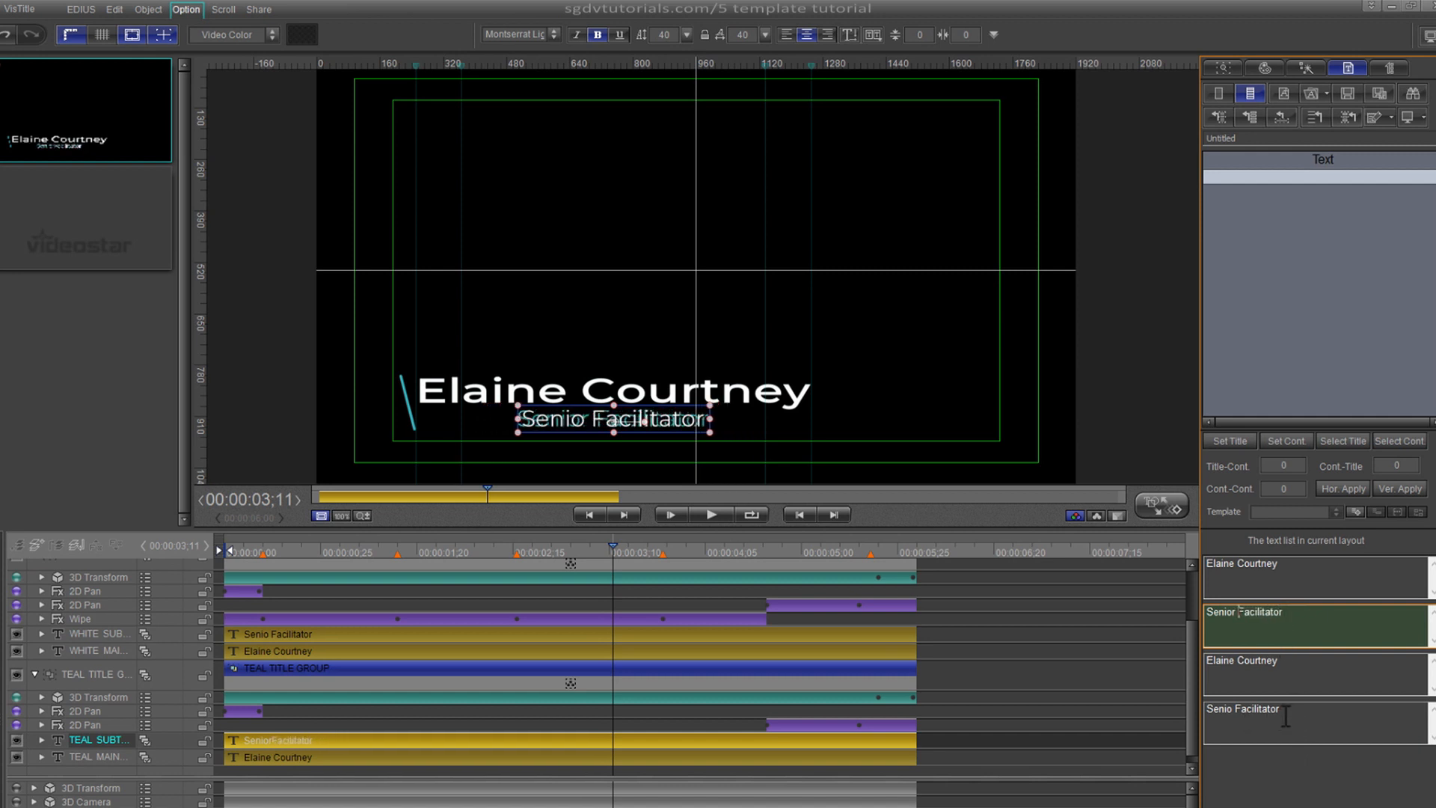
click(1233, 710)
text(r)
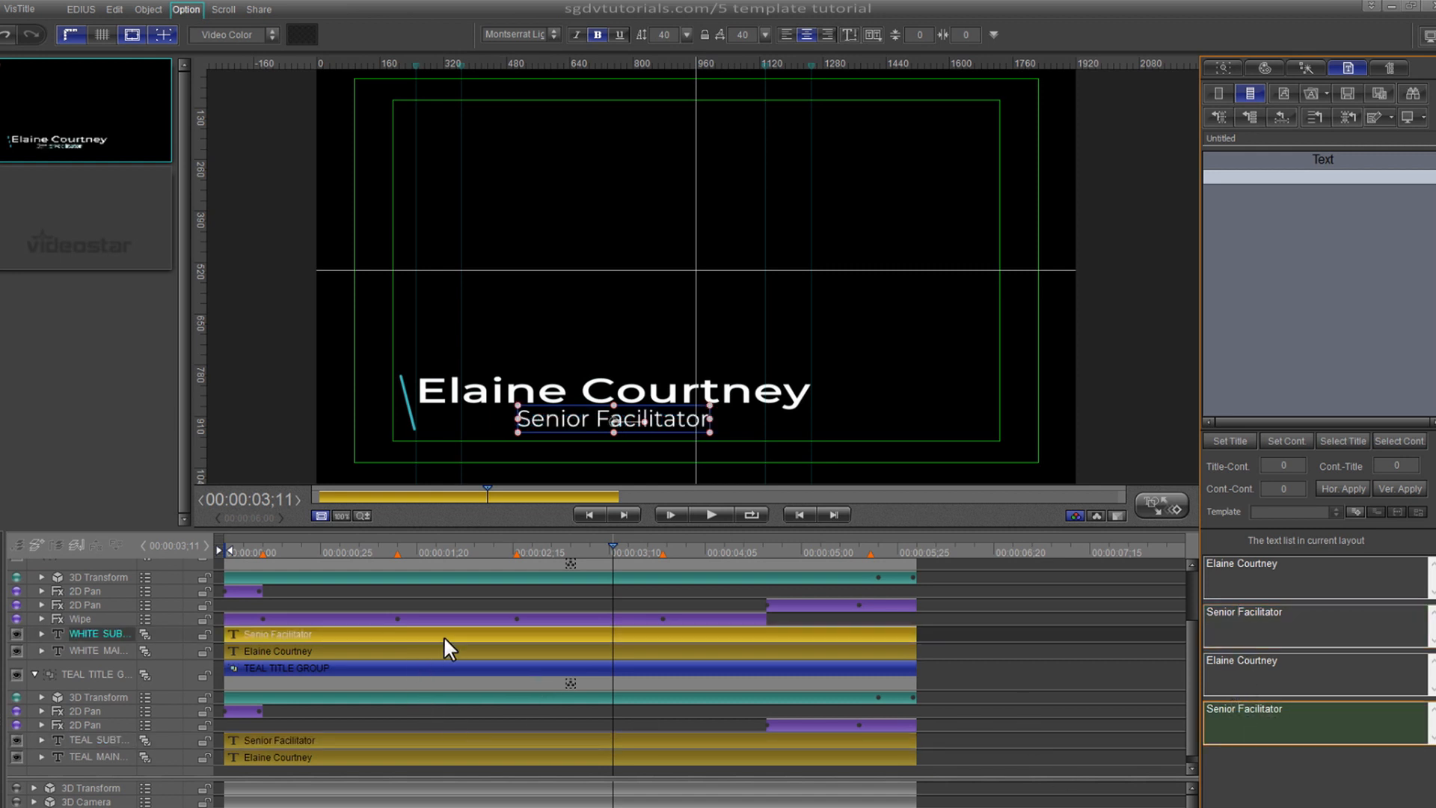
ctrl+click(417, 742)
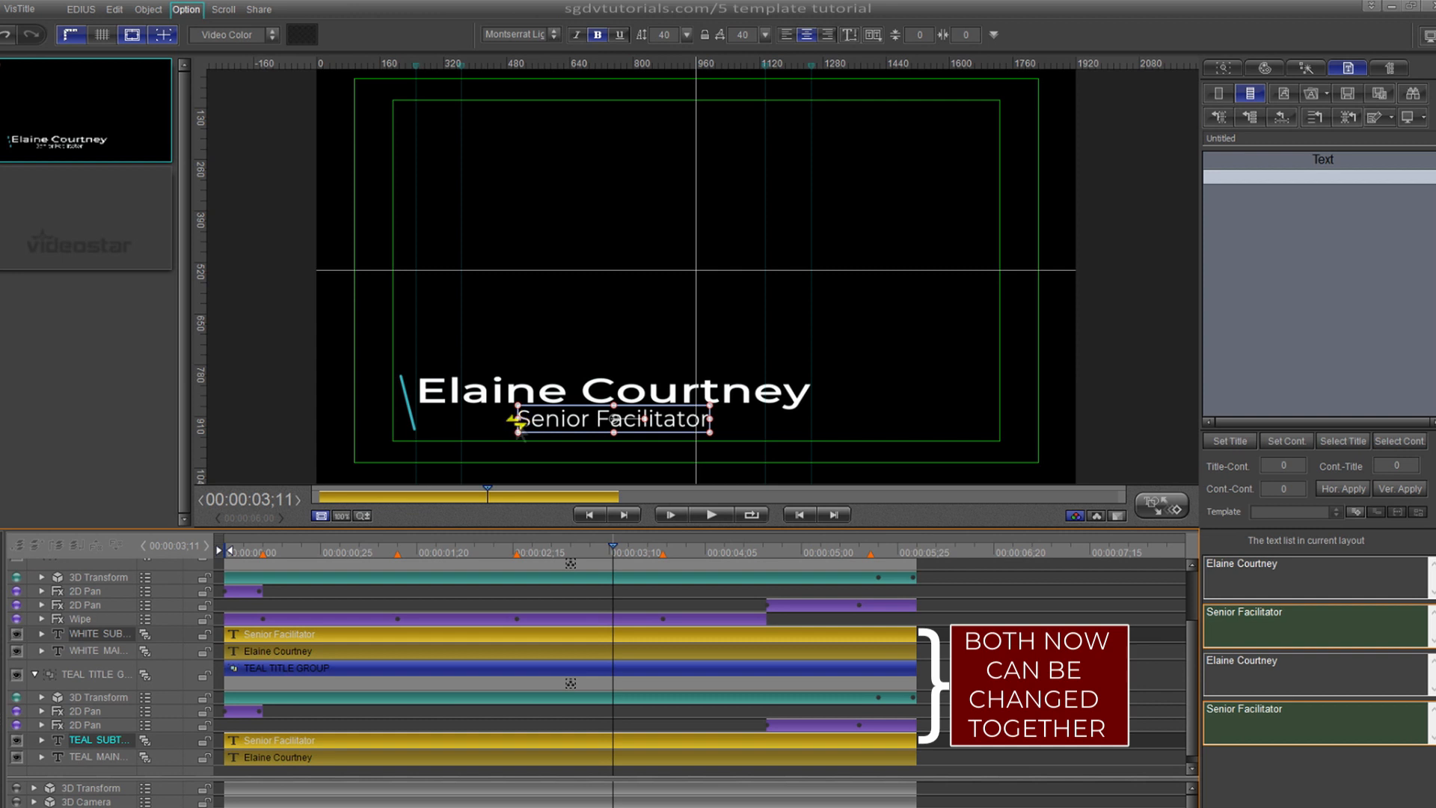
- Widen the job-title boxes on both sides so 'Senior Facilitator' fits
click(518, 421)
drag(517, 421, 459, 421)
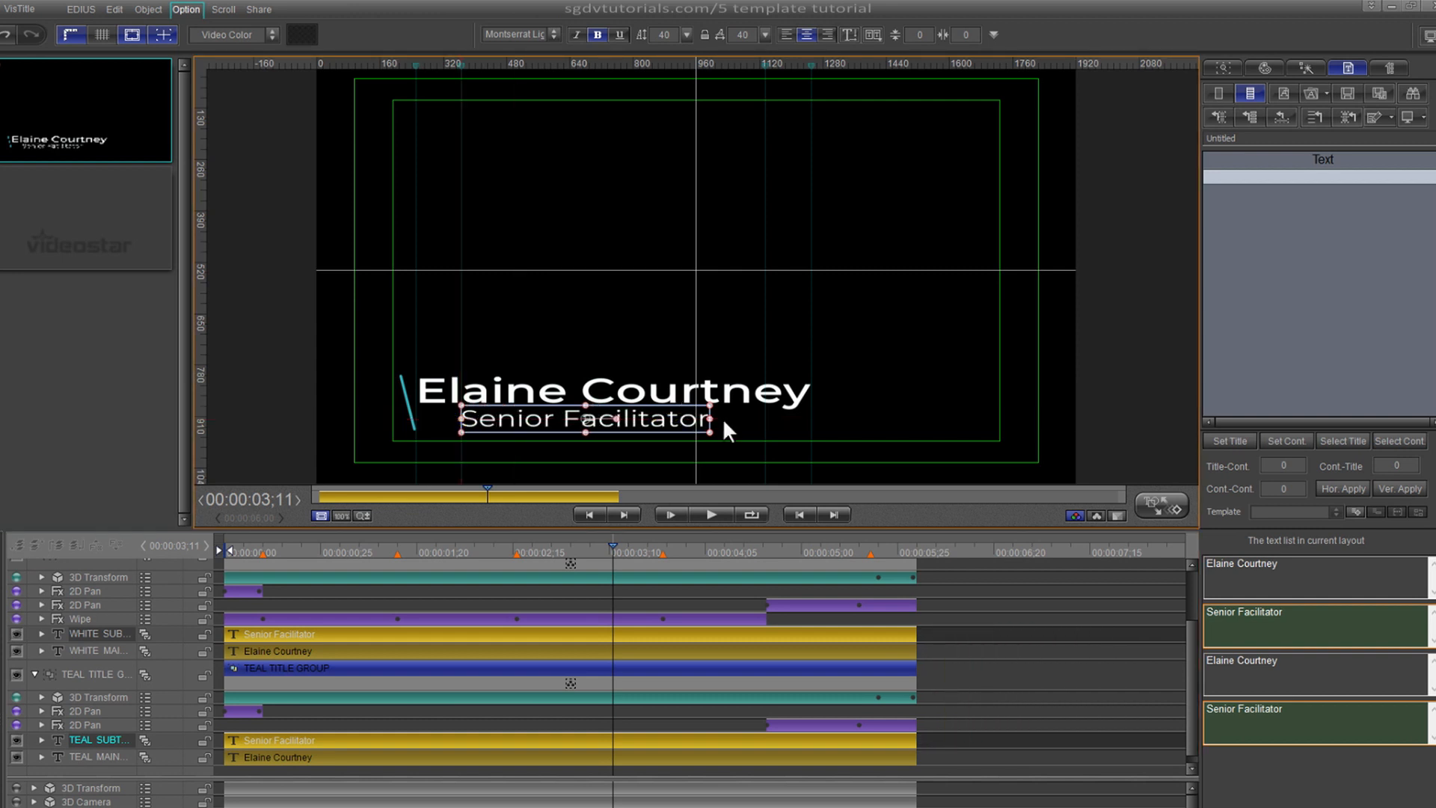
drag(707, 421, 766, 422)
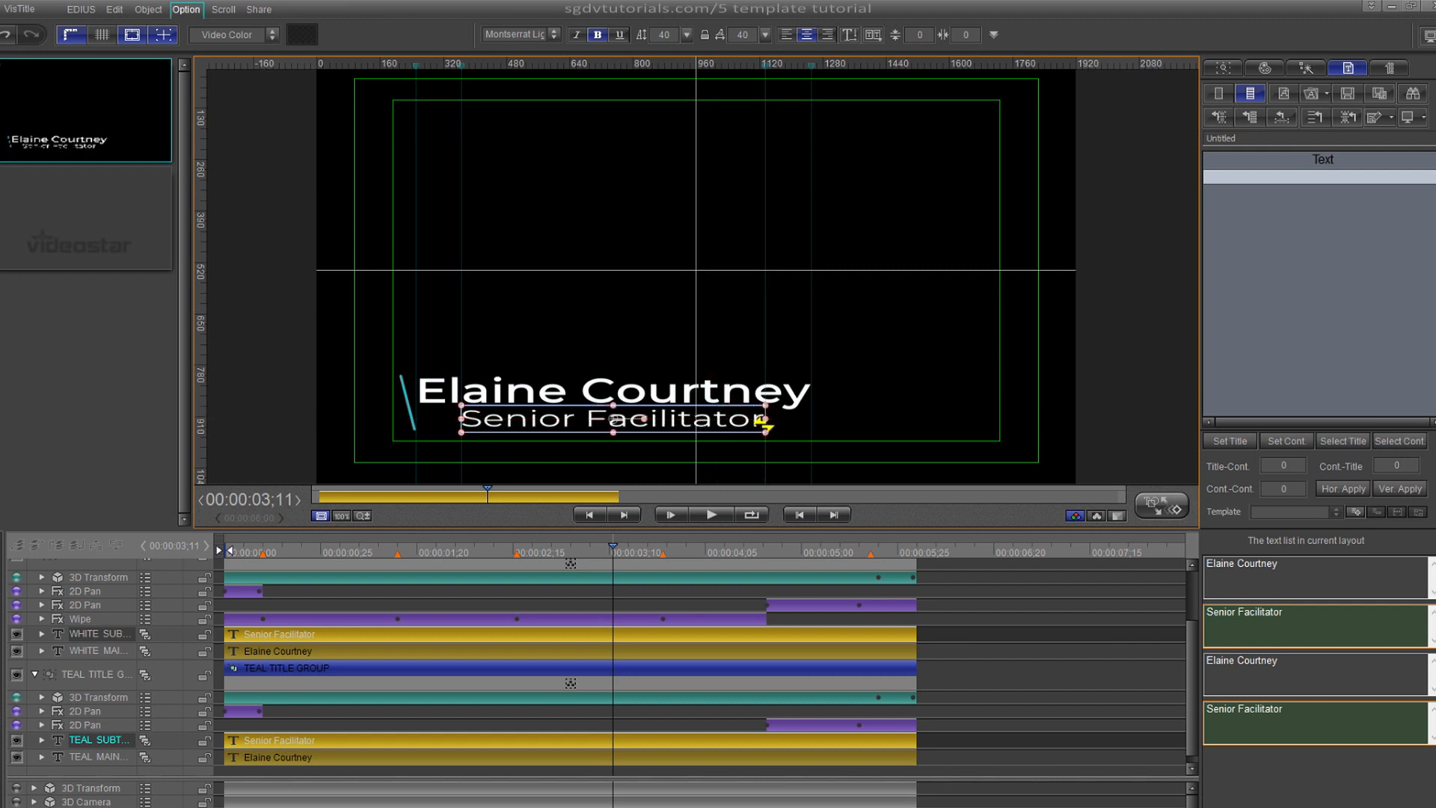
- Resize both name boxes from the top and both job-title boxes from the bottom, then rewind
click(445, 652)
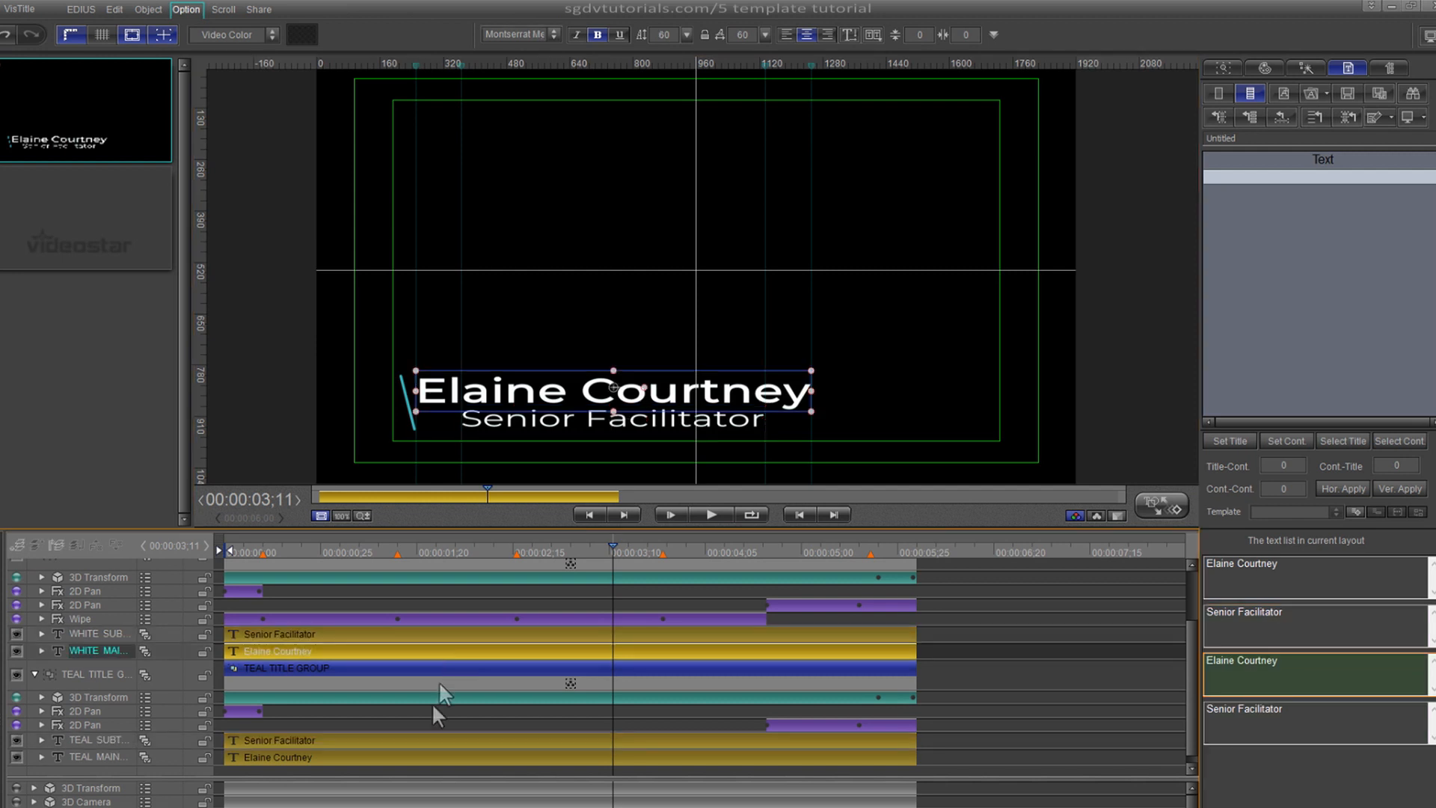
ctrl+click(432, 757)
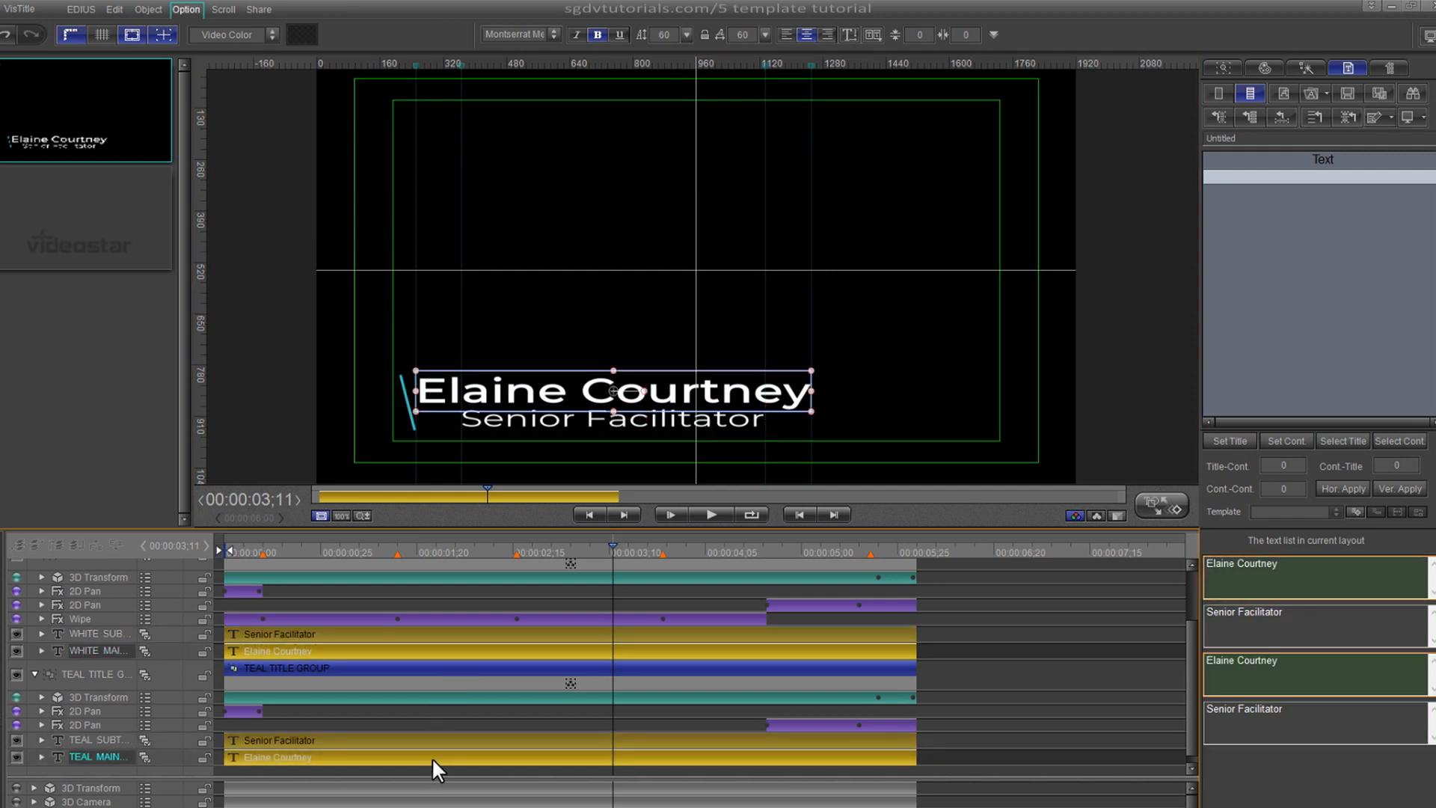
drag(614, 370, 613, 367)
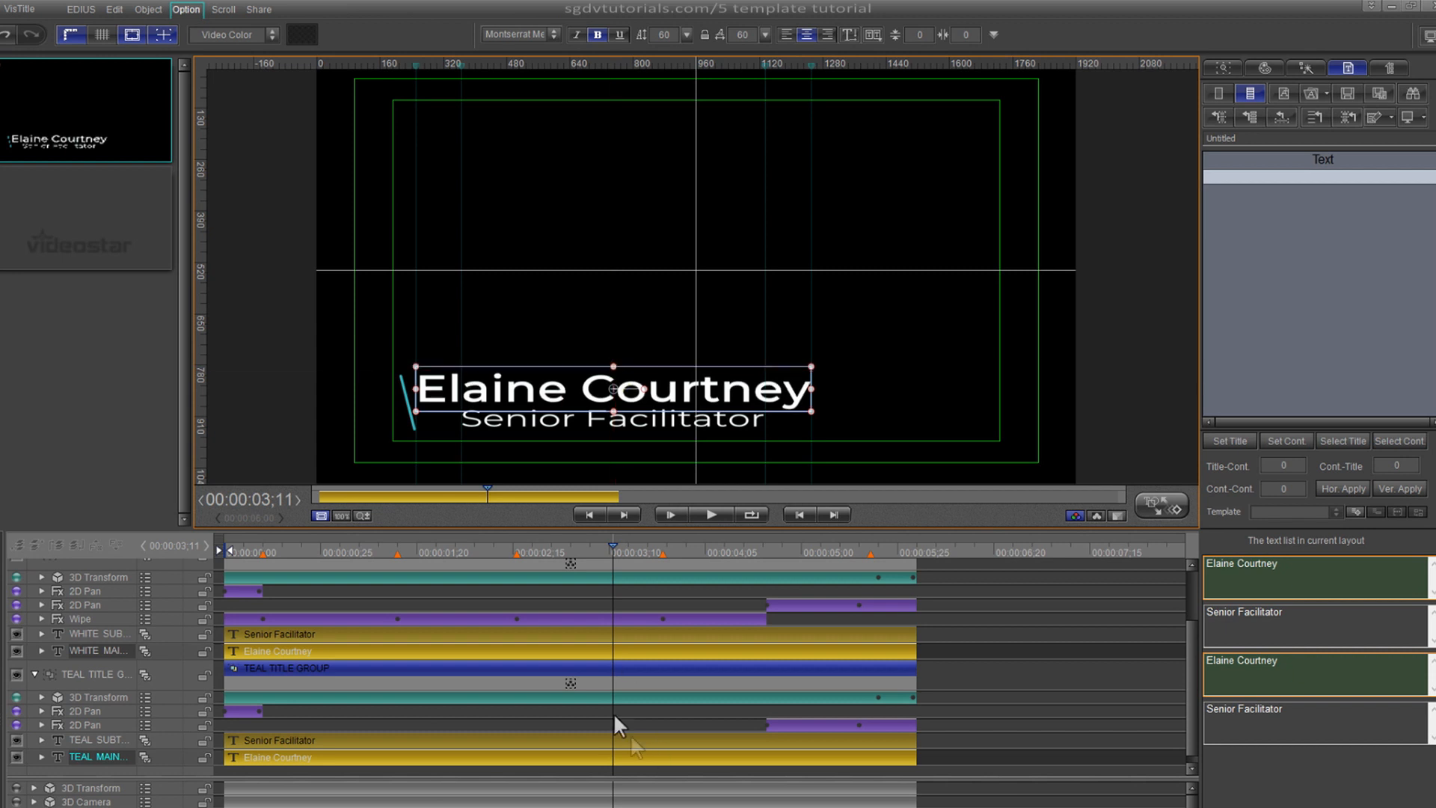
click(522, 632)
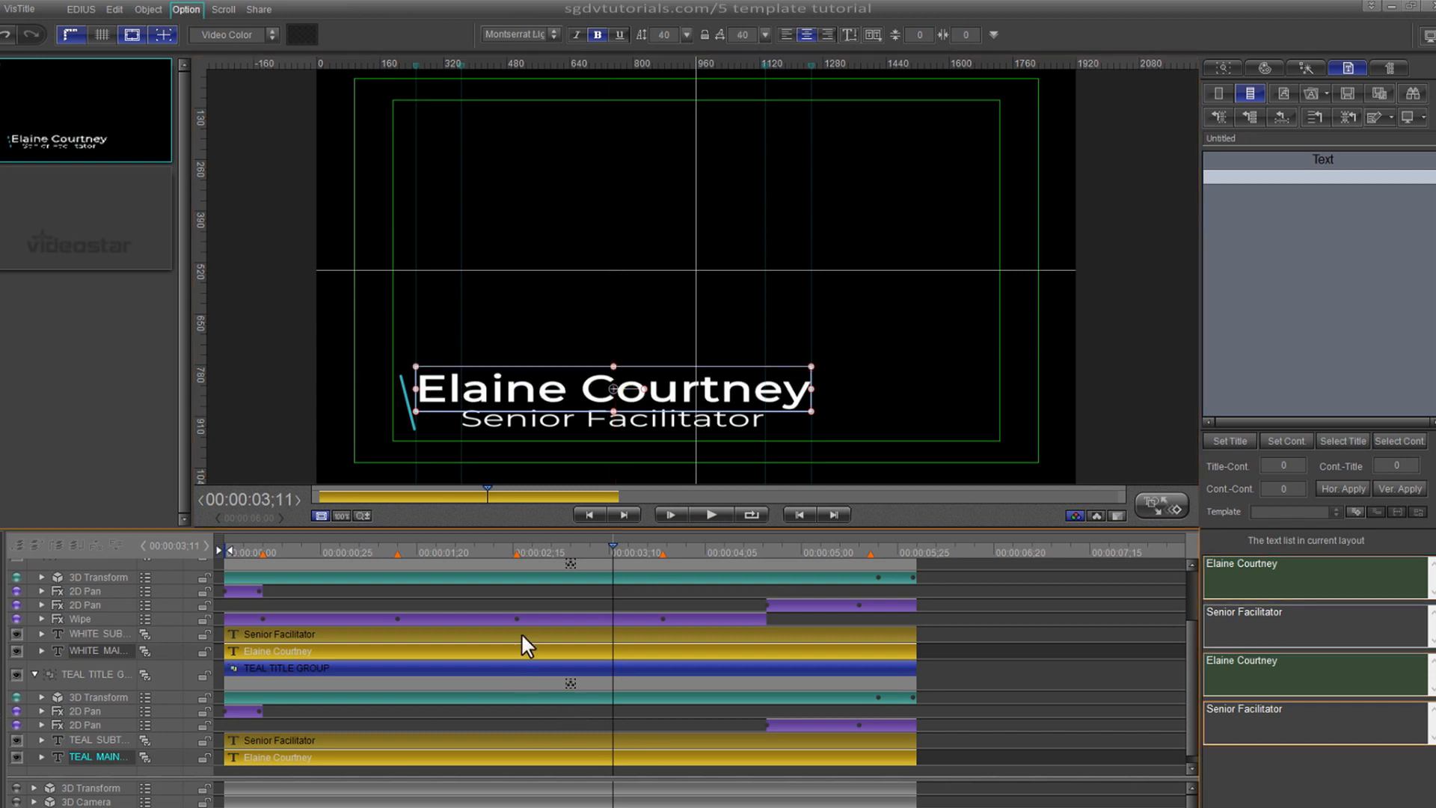
ctrl+click(507, 739)
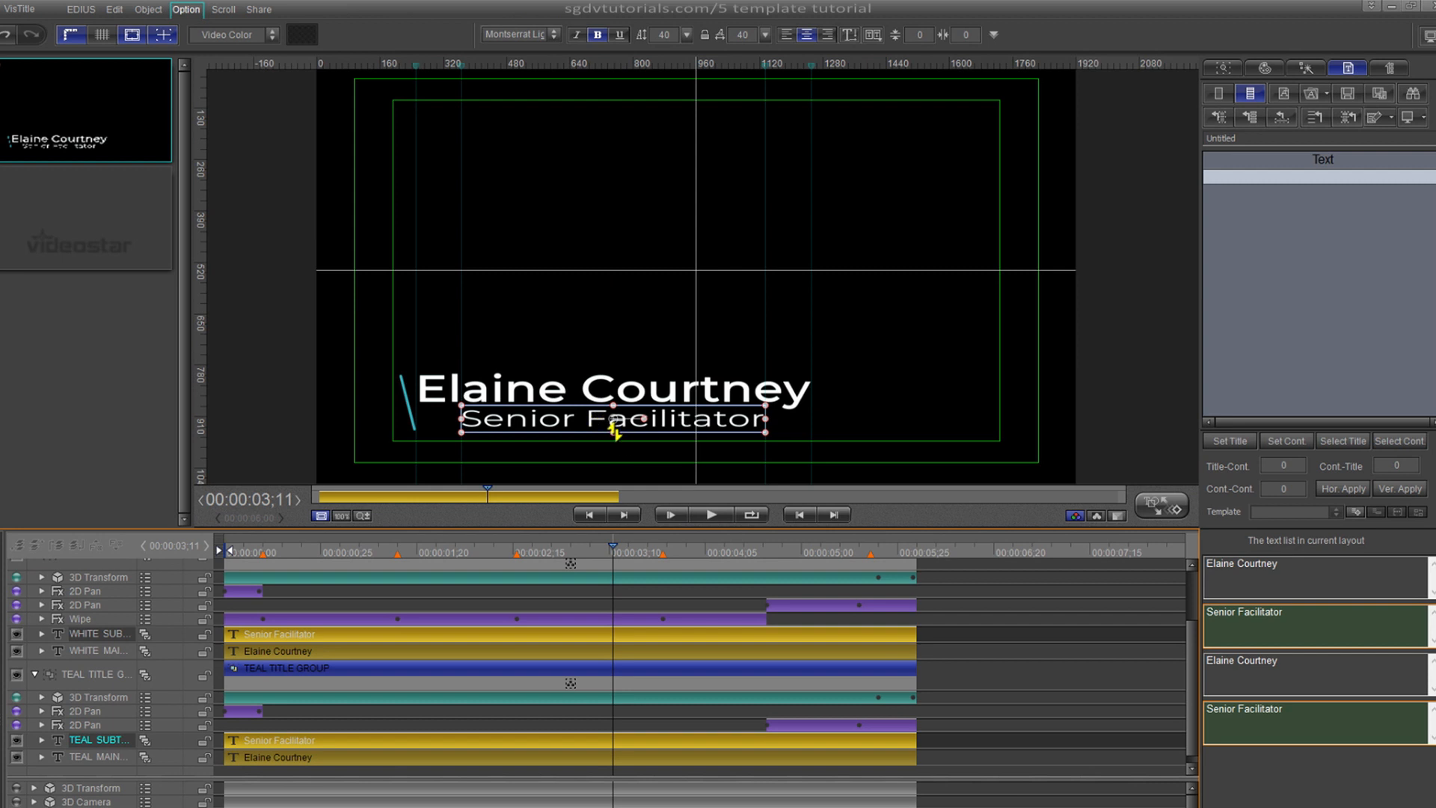
drag(613, 433, 614, 438)
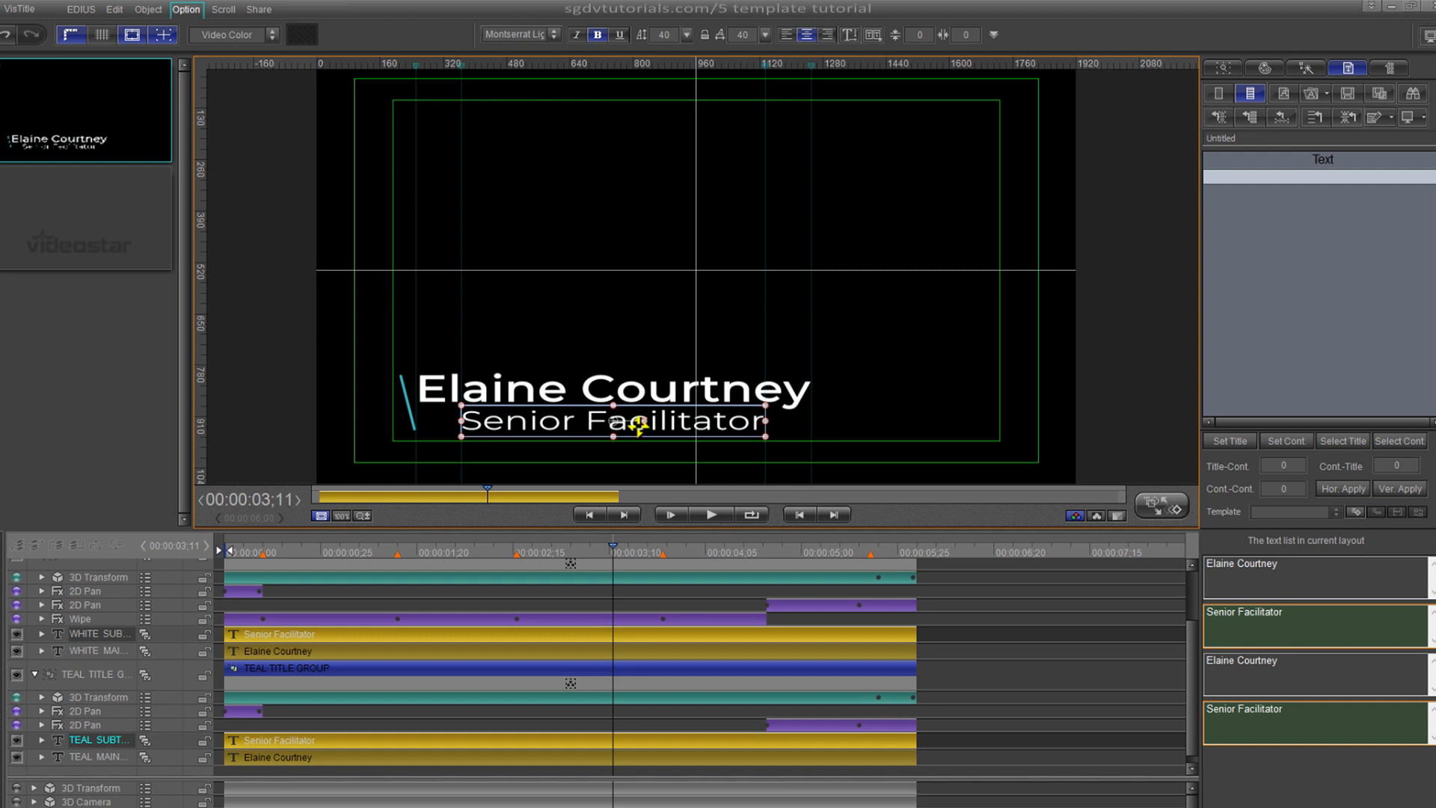
click(613, 546)
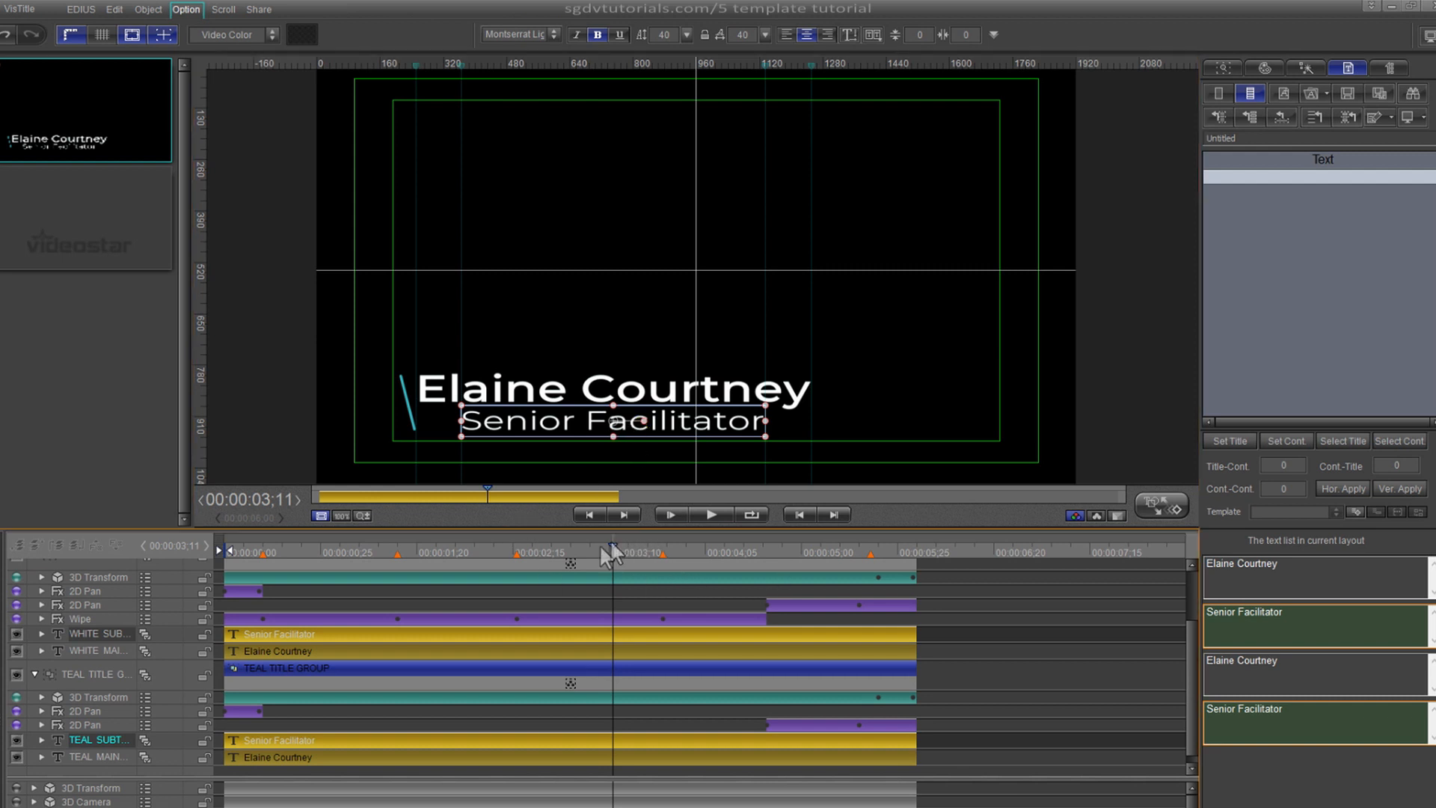
drag(601, 546, 274, 506)
- Lengthen the teal accent line by dragging its top endpoint upward
scroll(110, 577, up, 2)
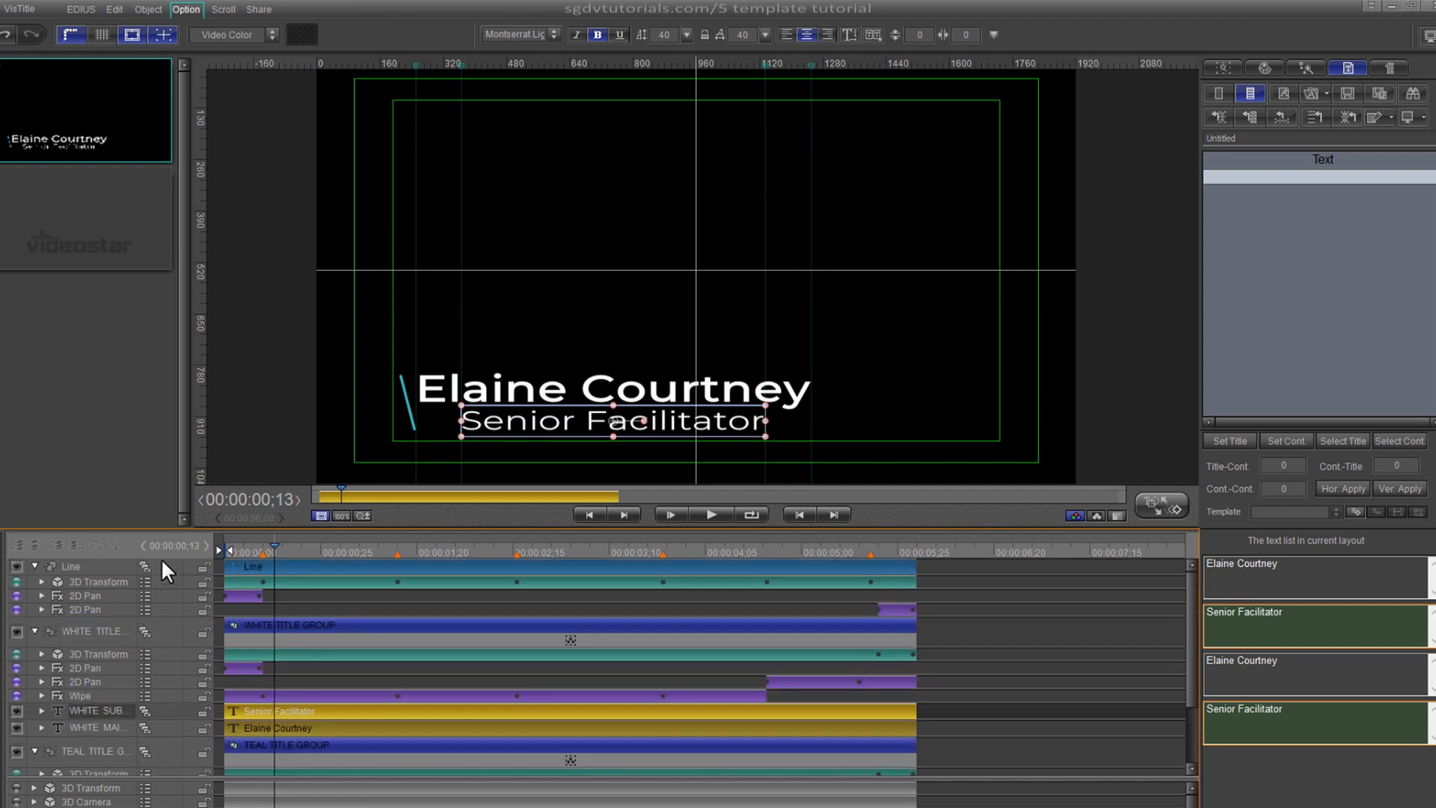
click(277, 567)
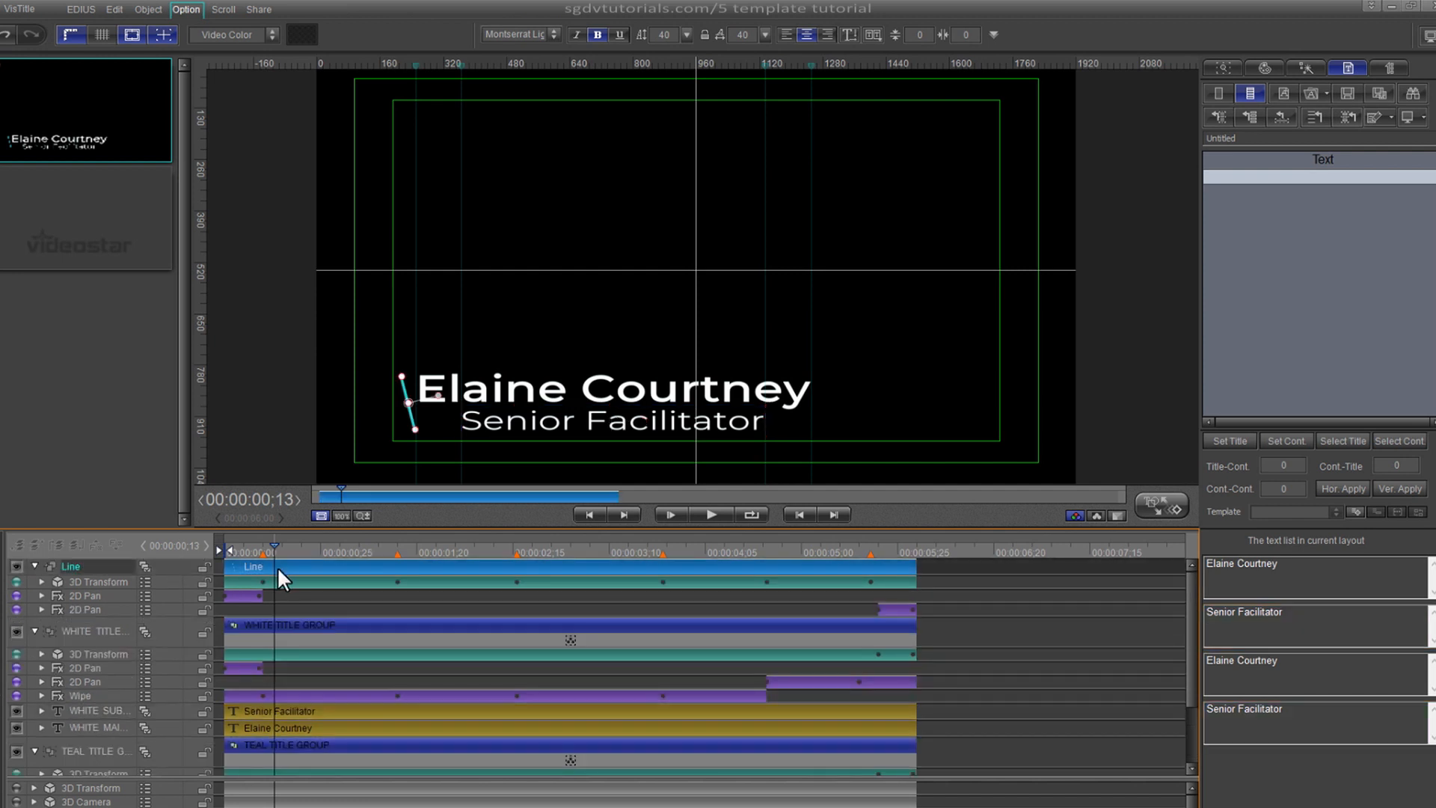
click(403, 376)
drag(403, 377, 400, 366)
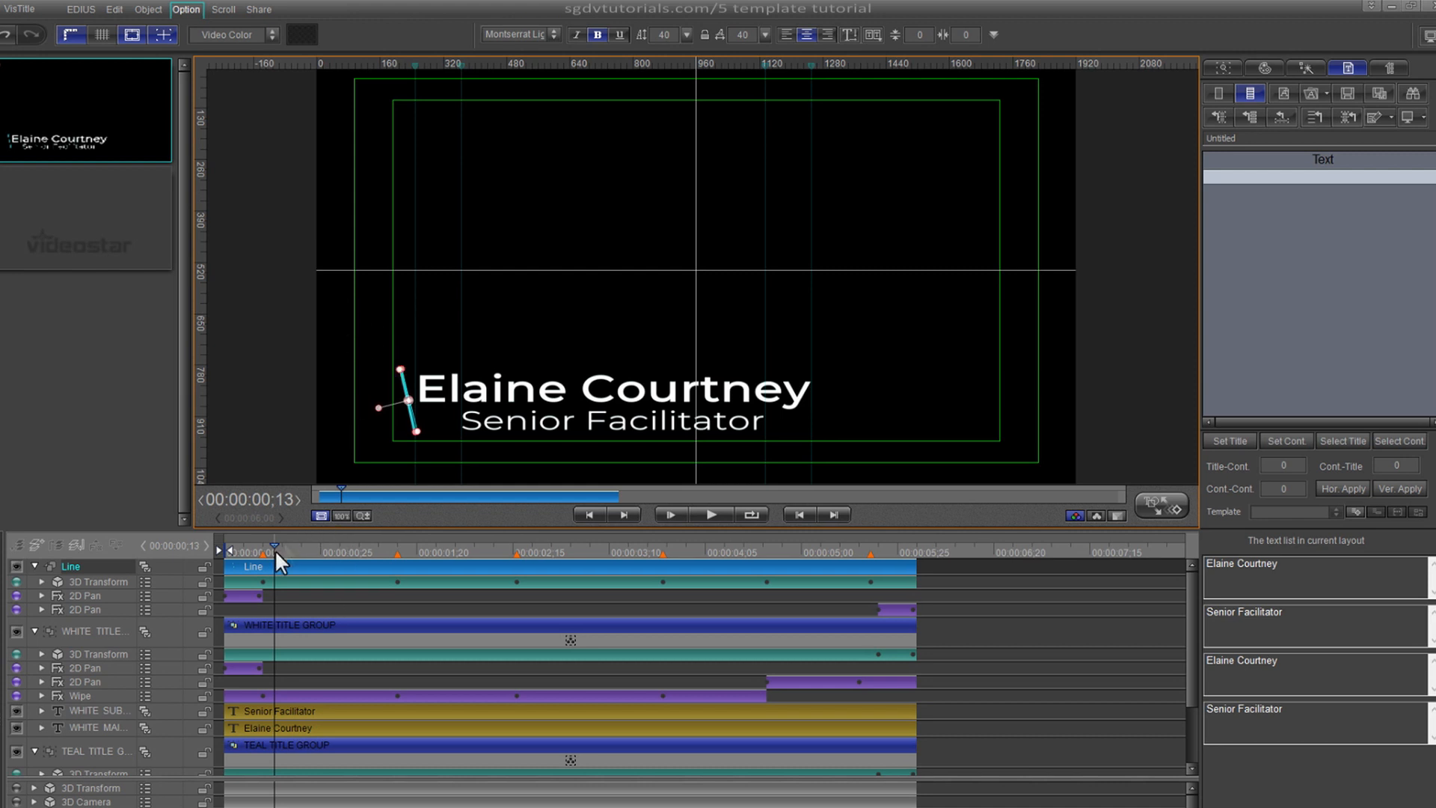
- Rewind and play the title animation, then scrub back to mid-animation
drag(265, 546, 222, 546)
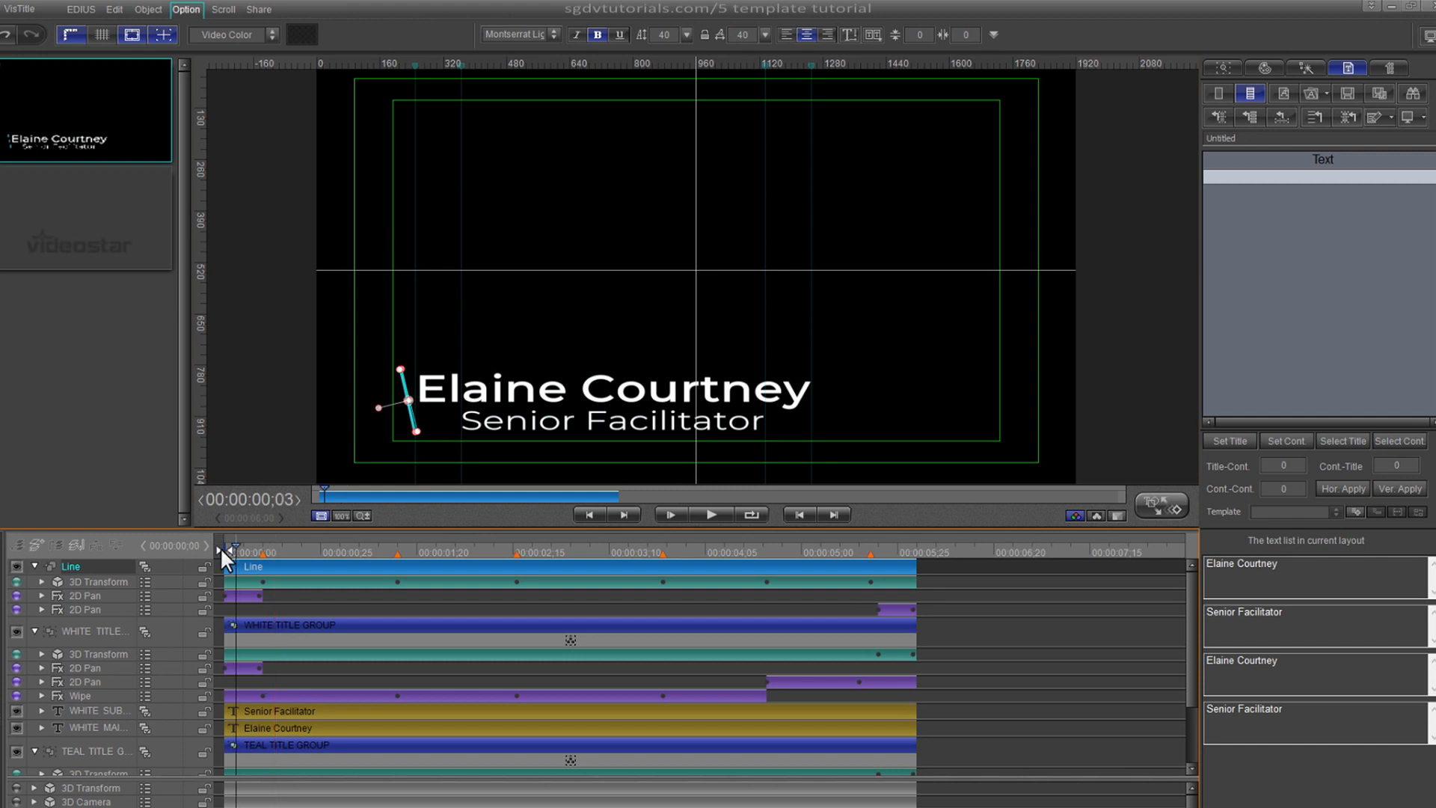
click(712, 515)
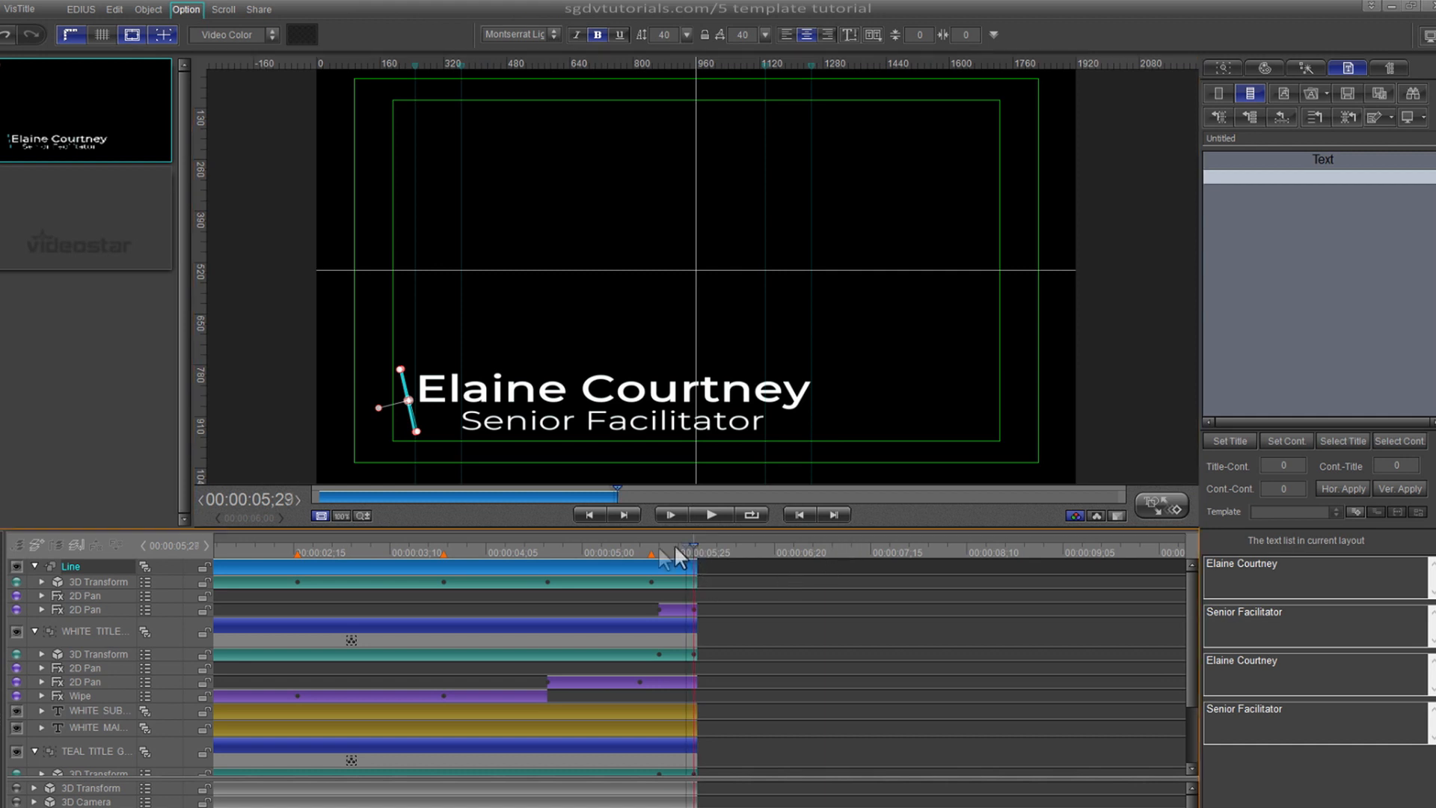
drag(674, 546, 194, 579)
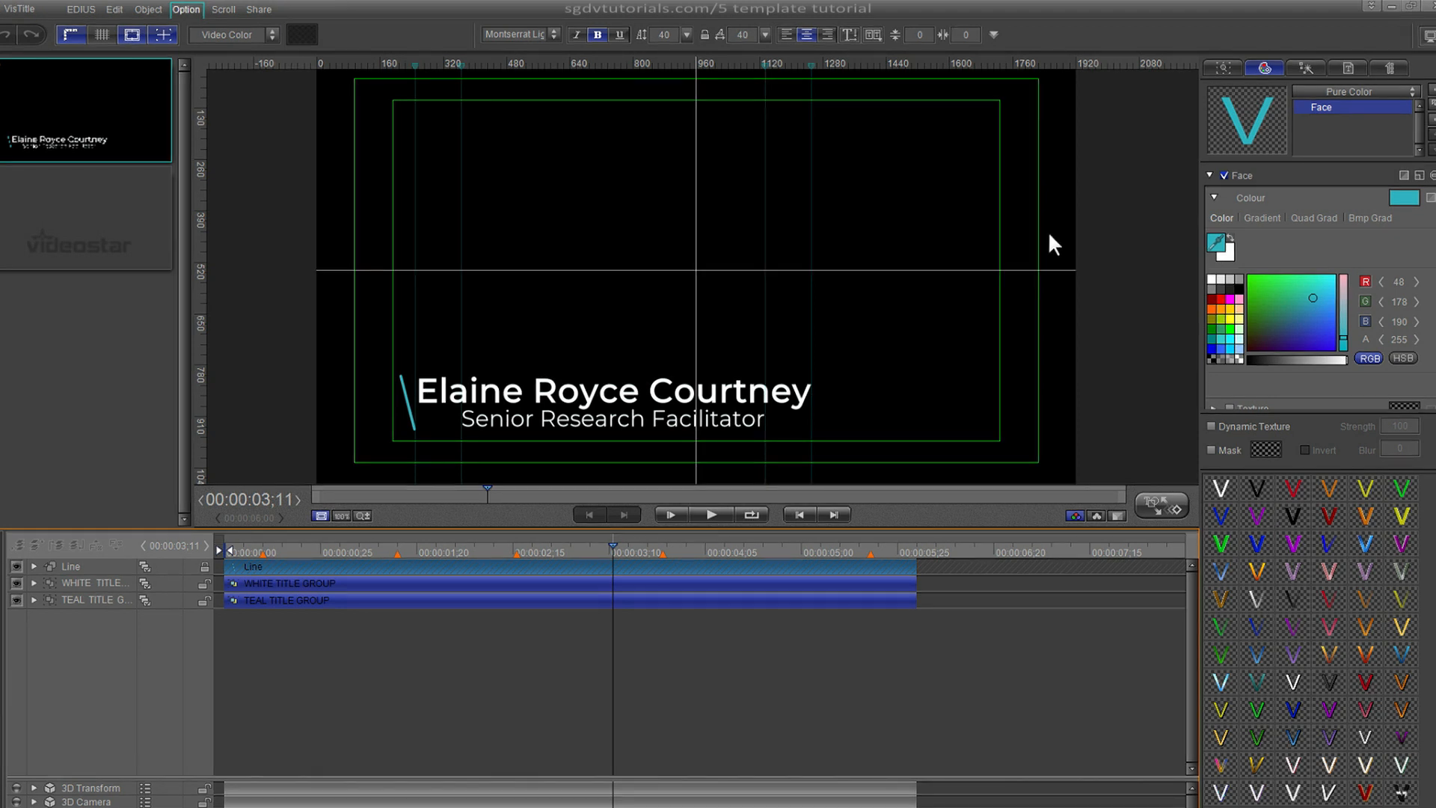
- Expand the WHITE TITLE and TEAL TITLE groups, show the text list, and select the WHITE MAIN clip
click(733, 406)
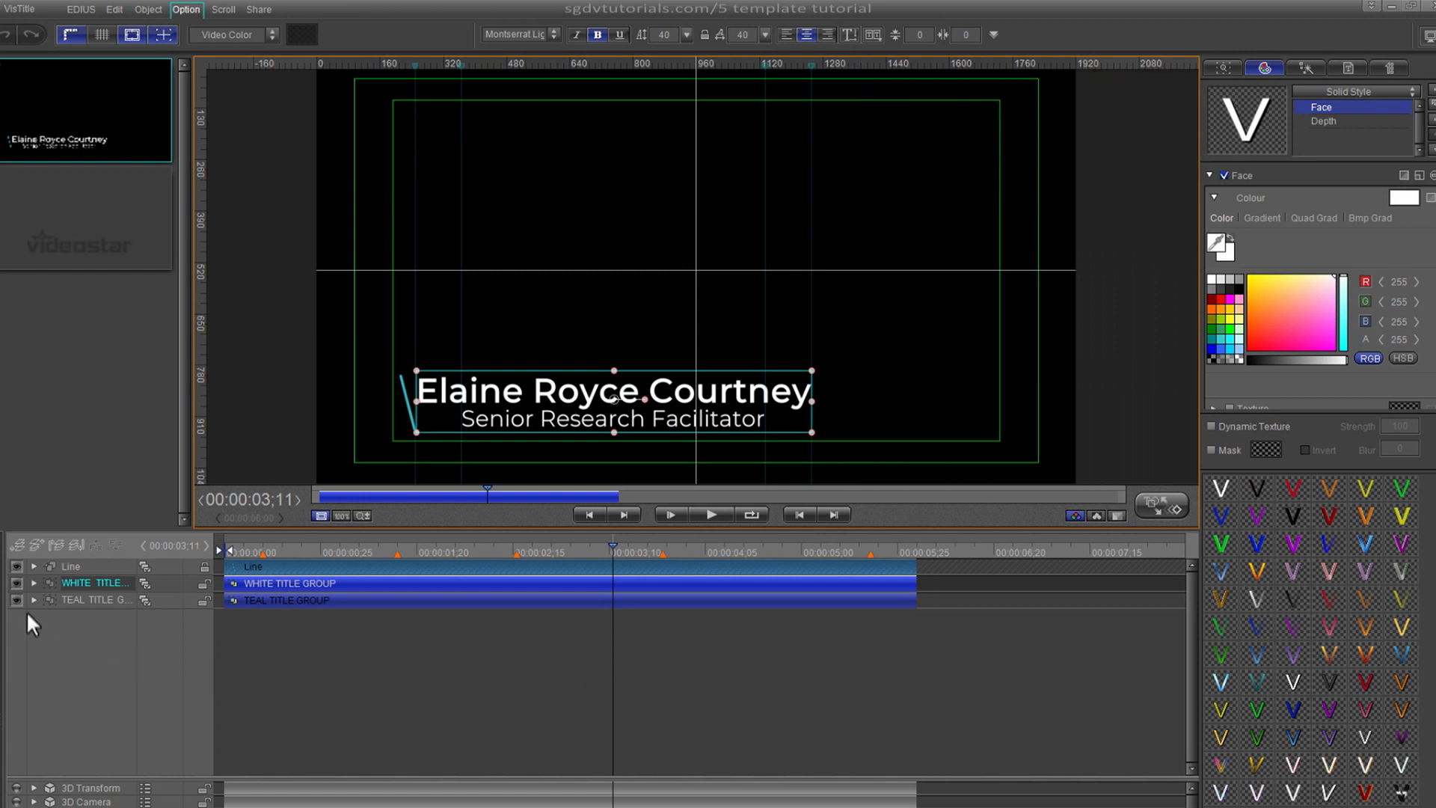
click(33, 583)
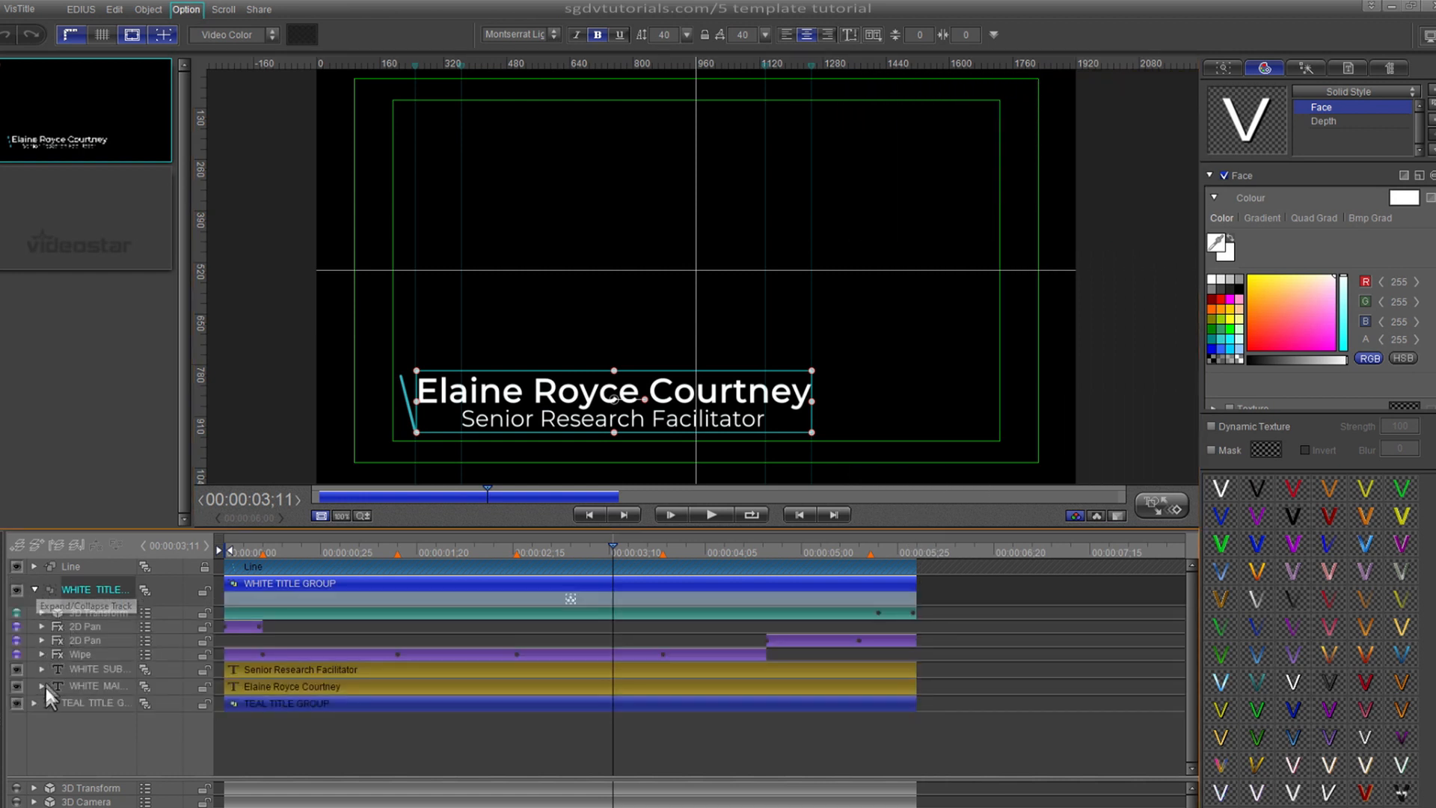
click(35, 704)
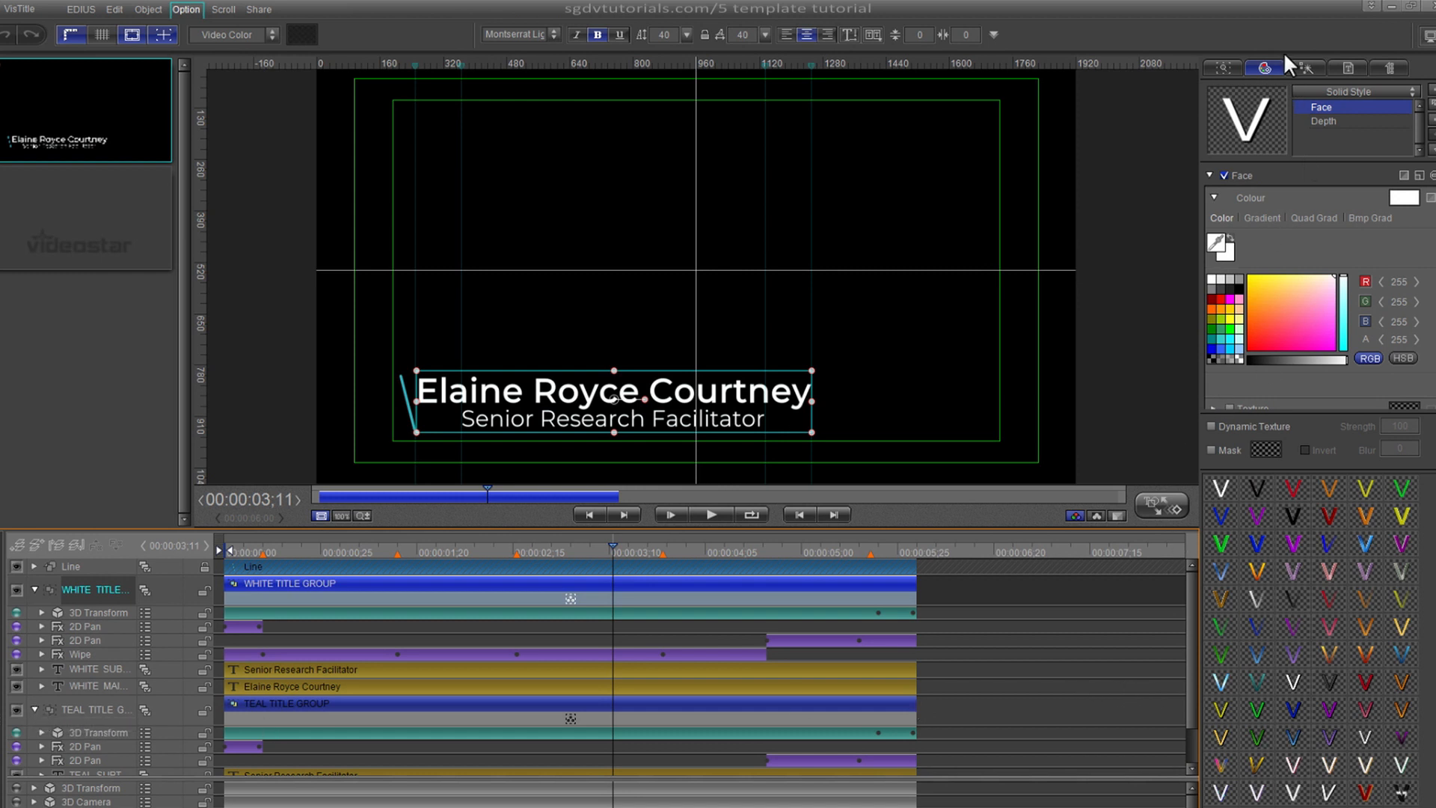
click(1337, 68)
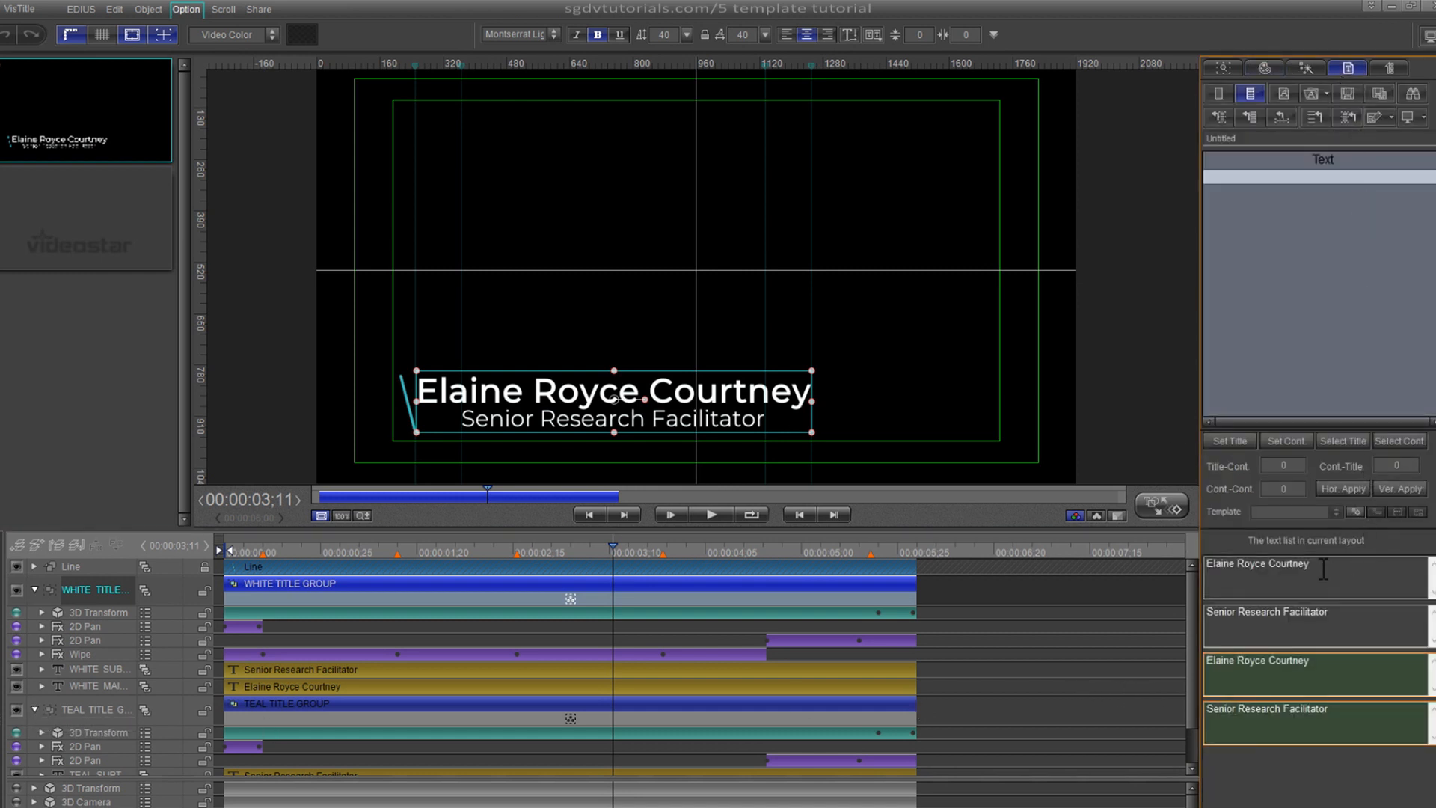
drag(1315, 570, 1209, 569)
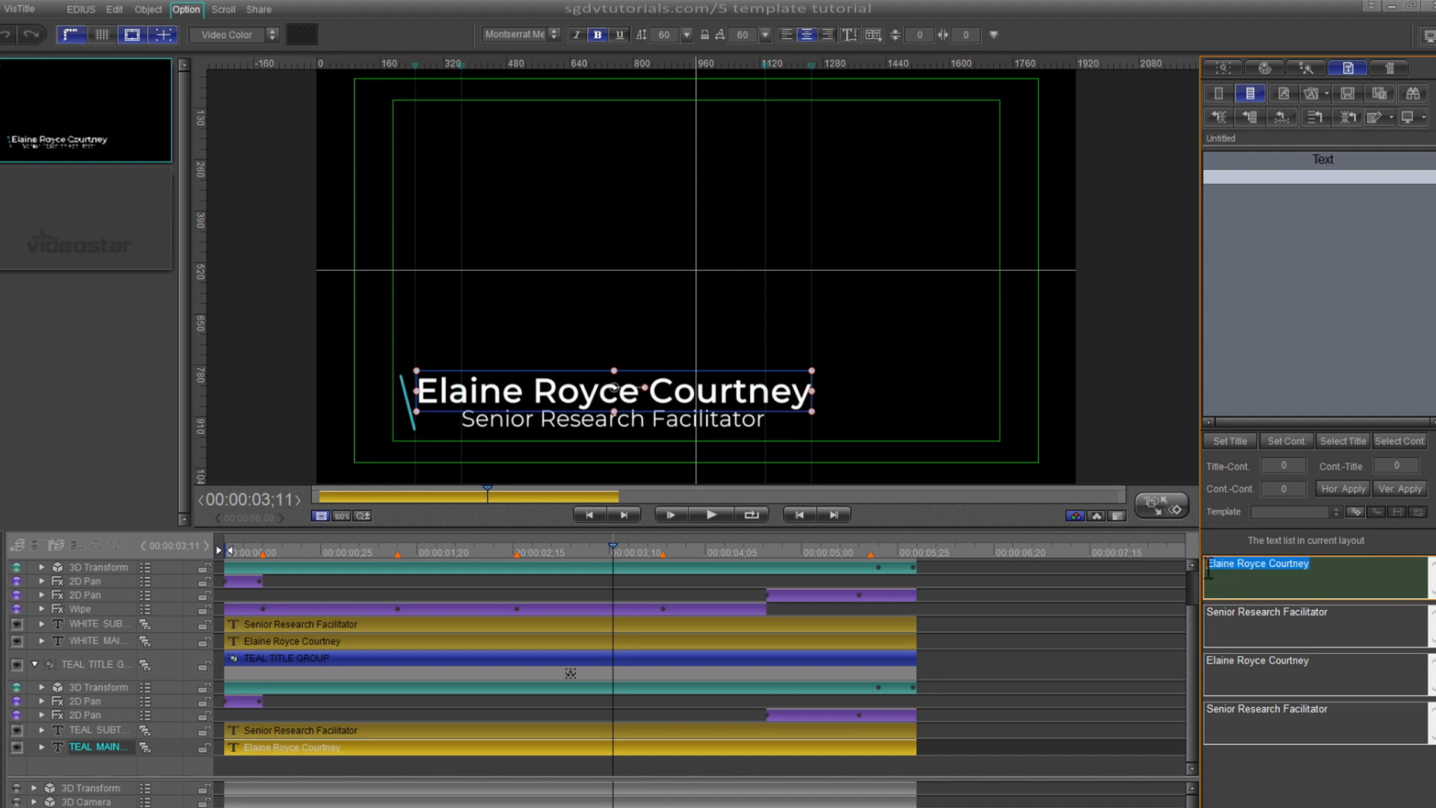
click(491, 747)
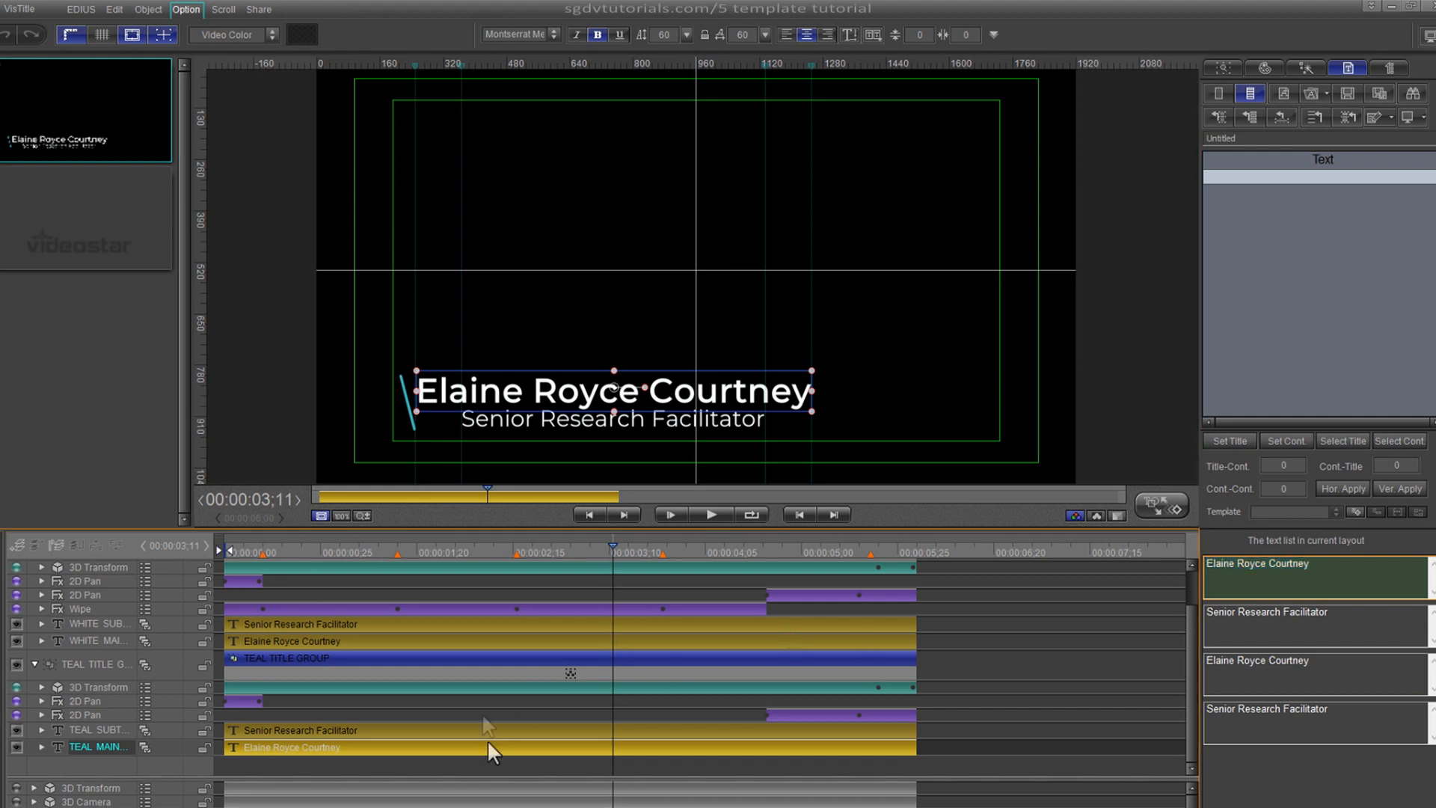
click(455, 639)
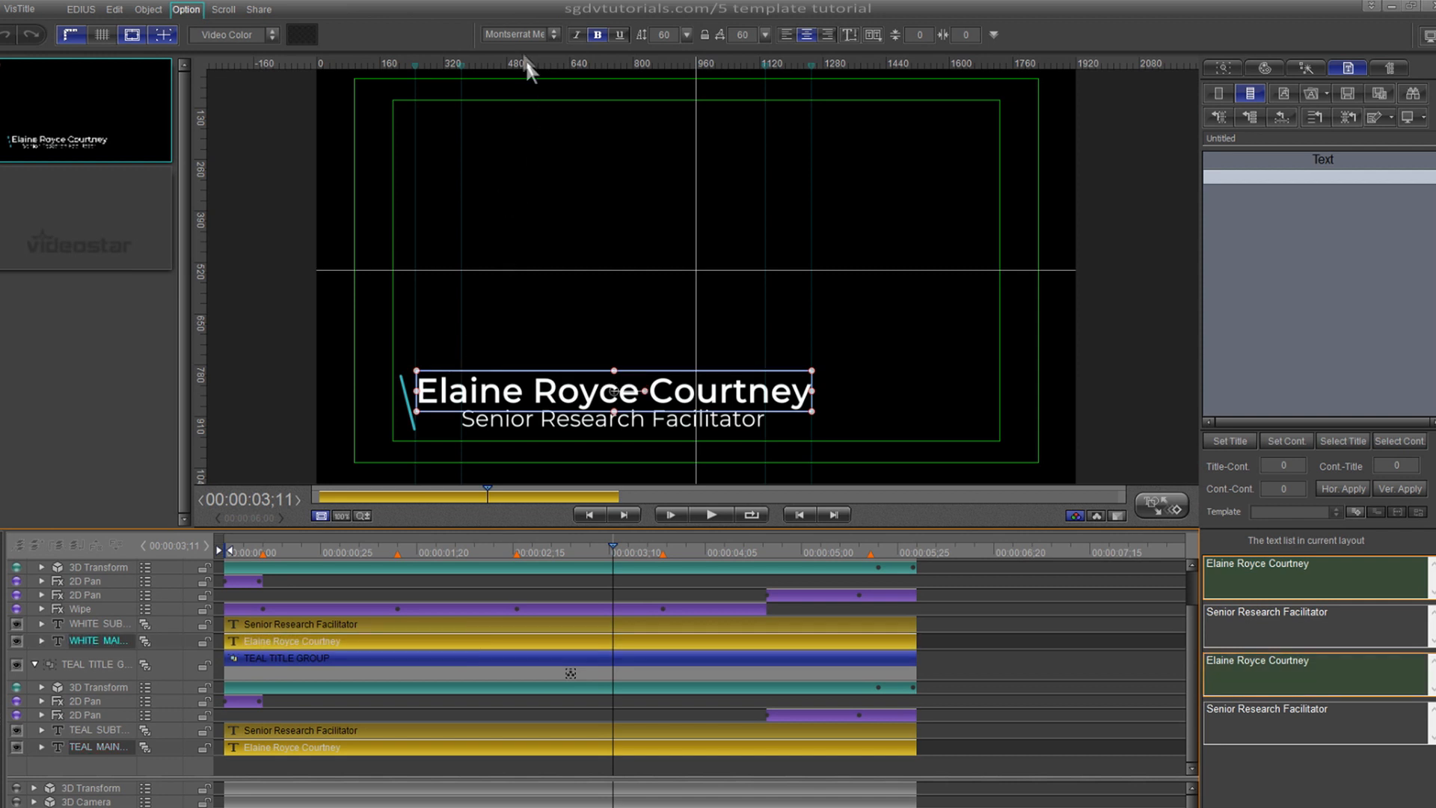
click(522, 38)
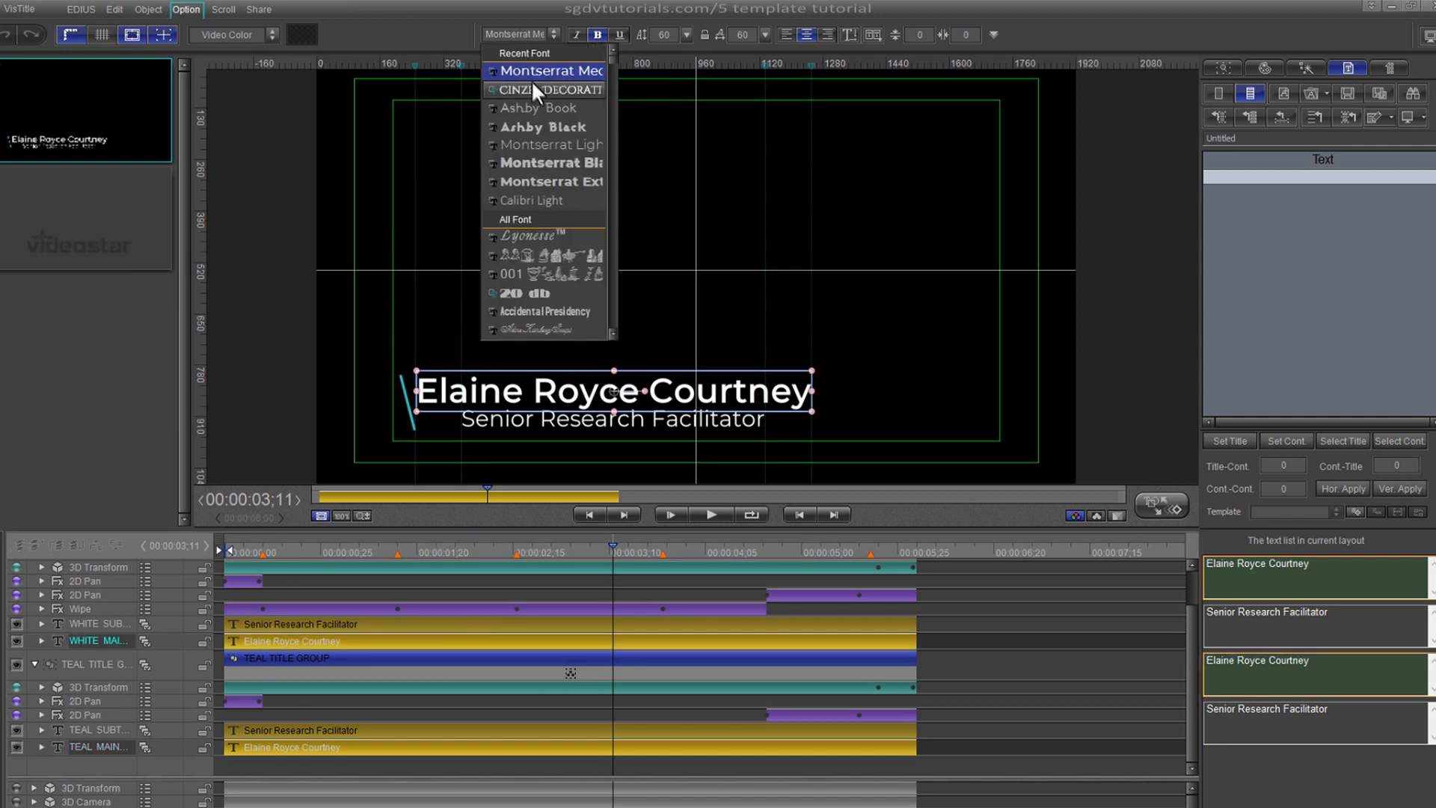
click(541, 127)
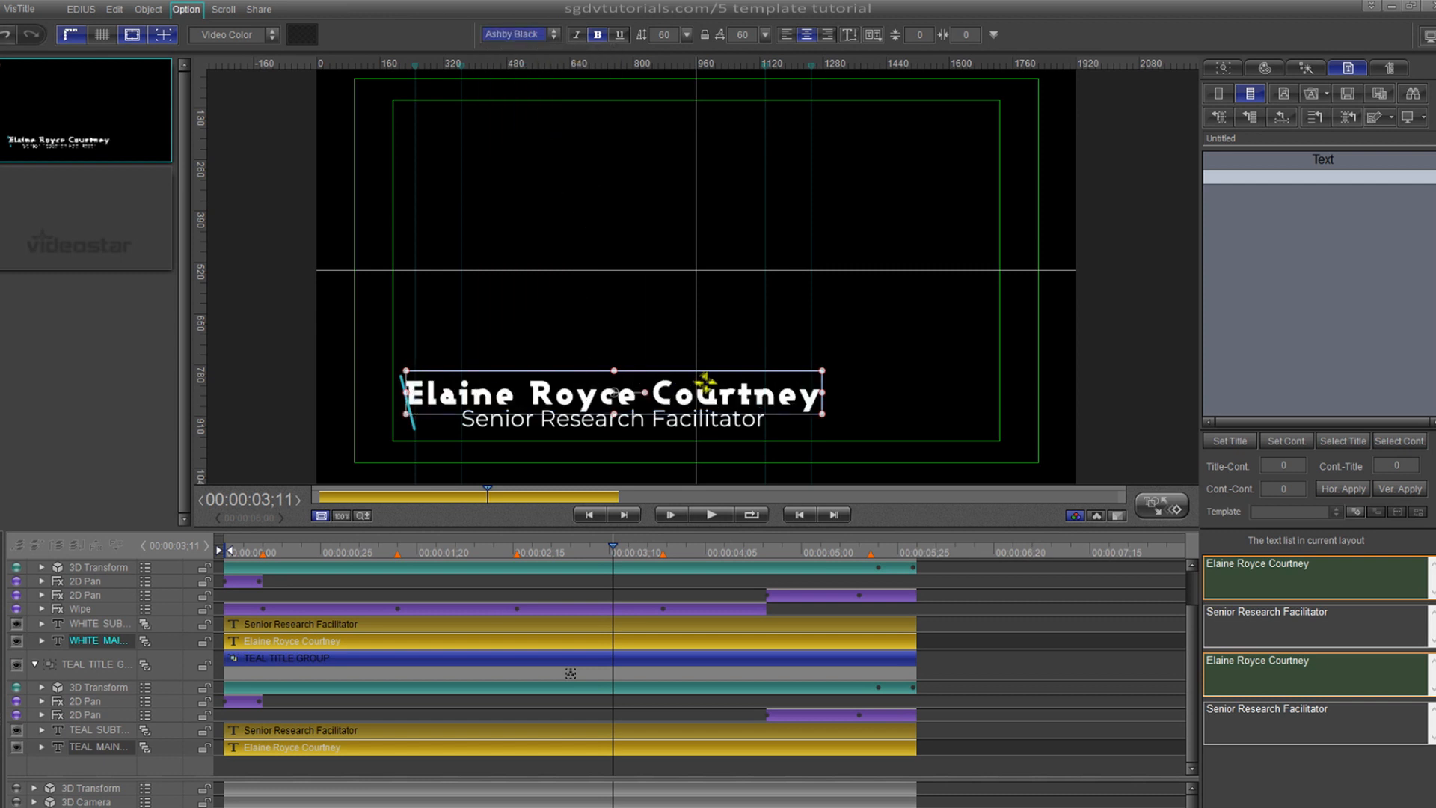
drag(823, 394, 811, 394)
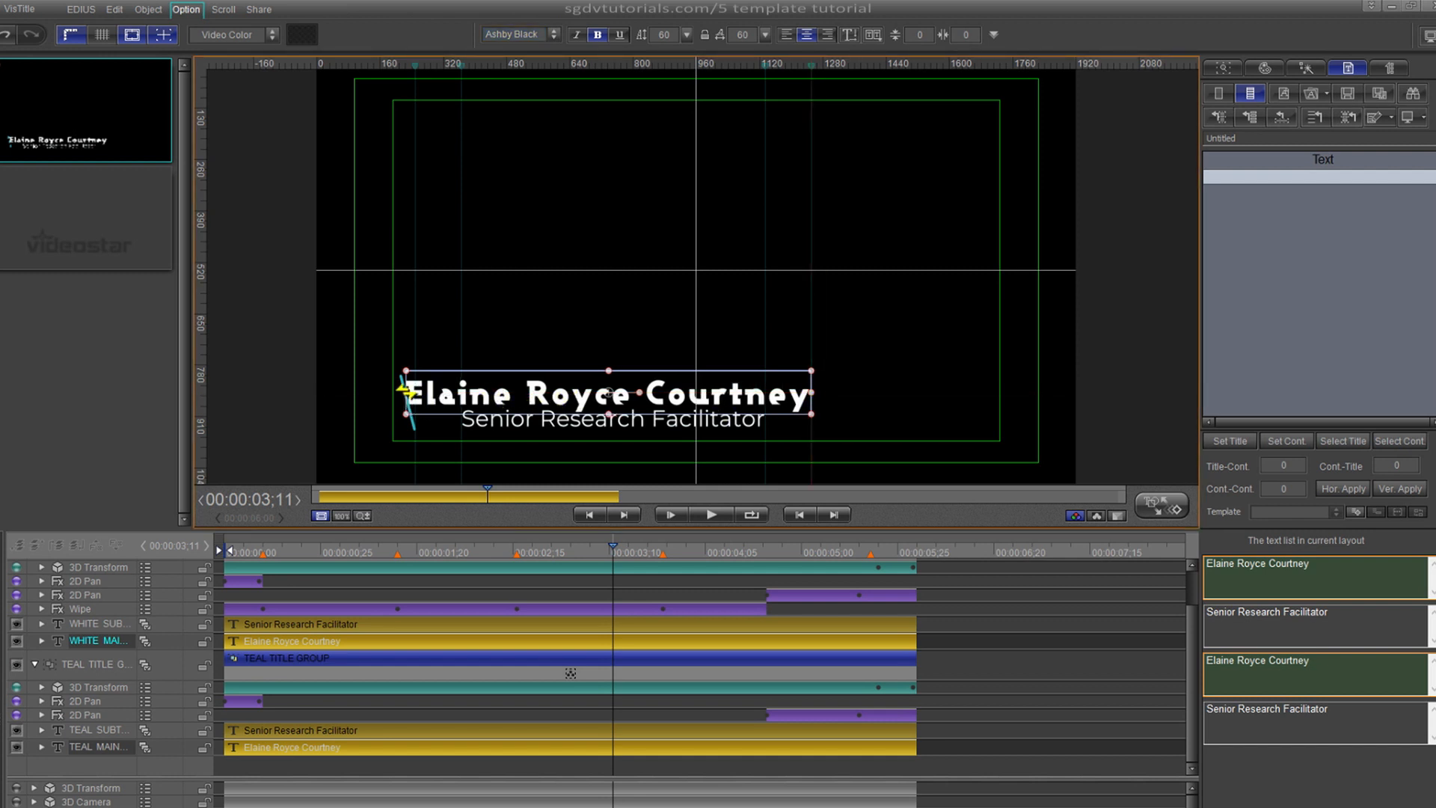
drag(407, 391, 413, 391)
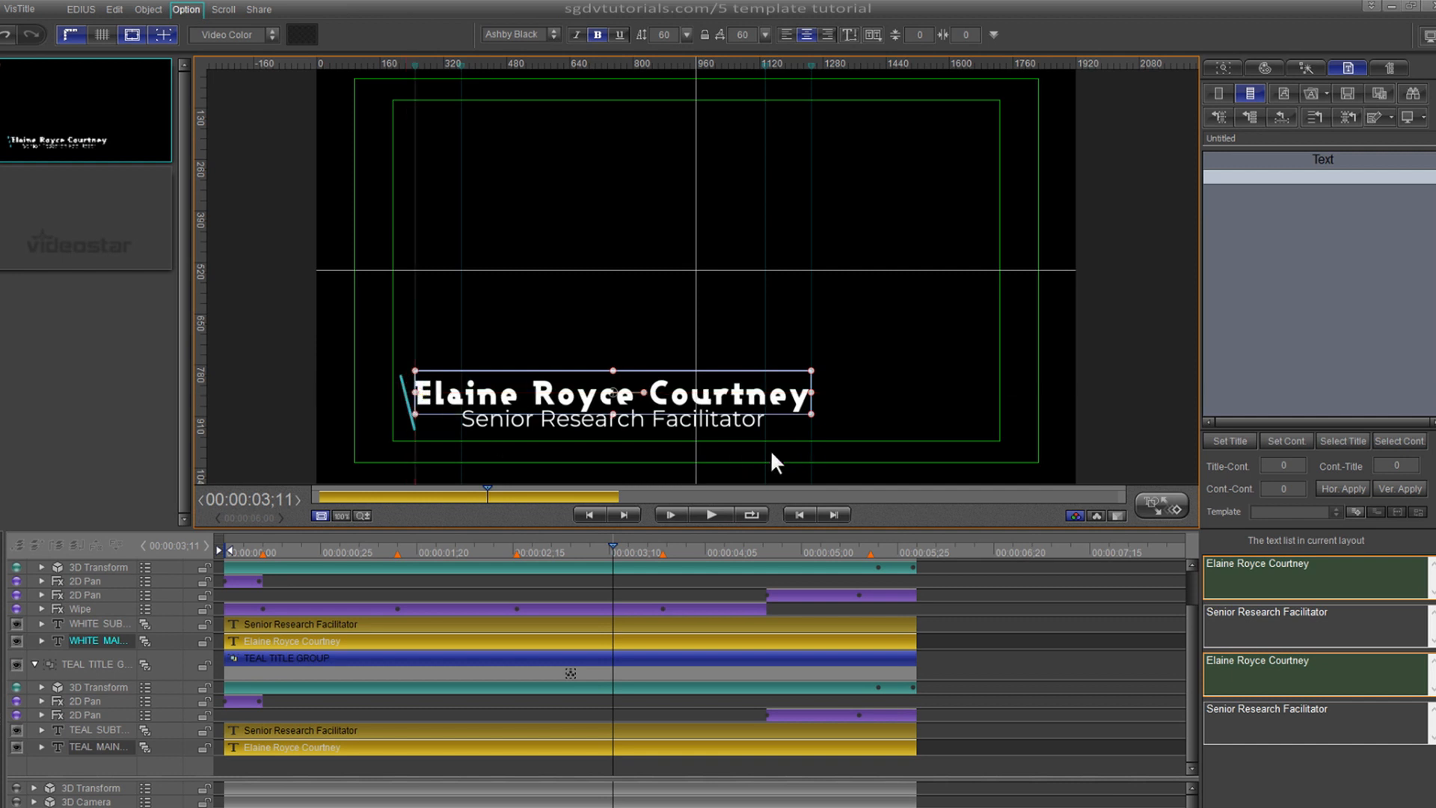
click(728, 426)
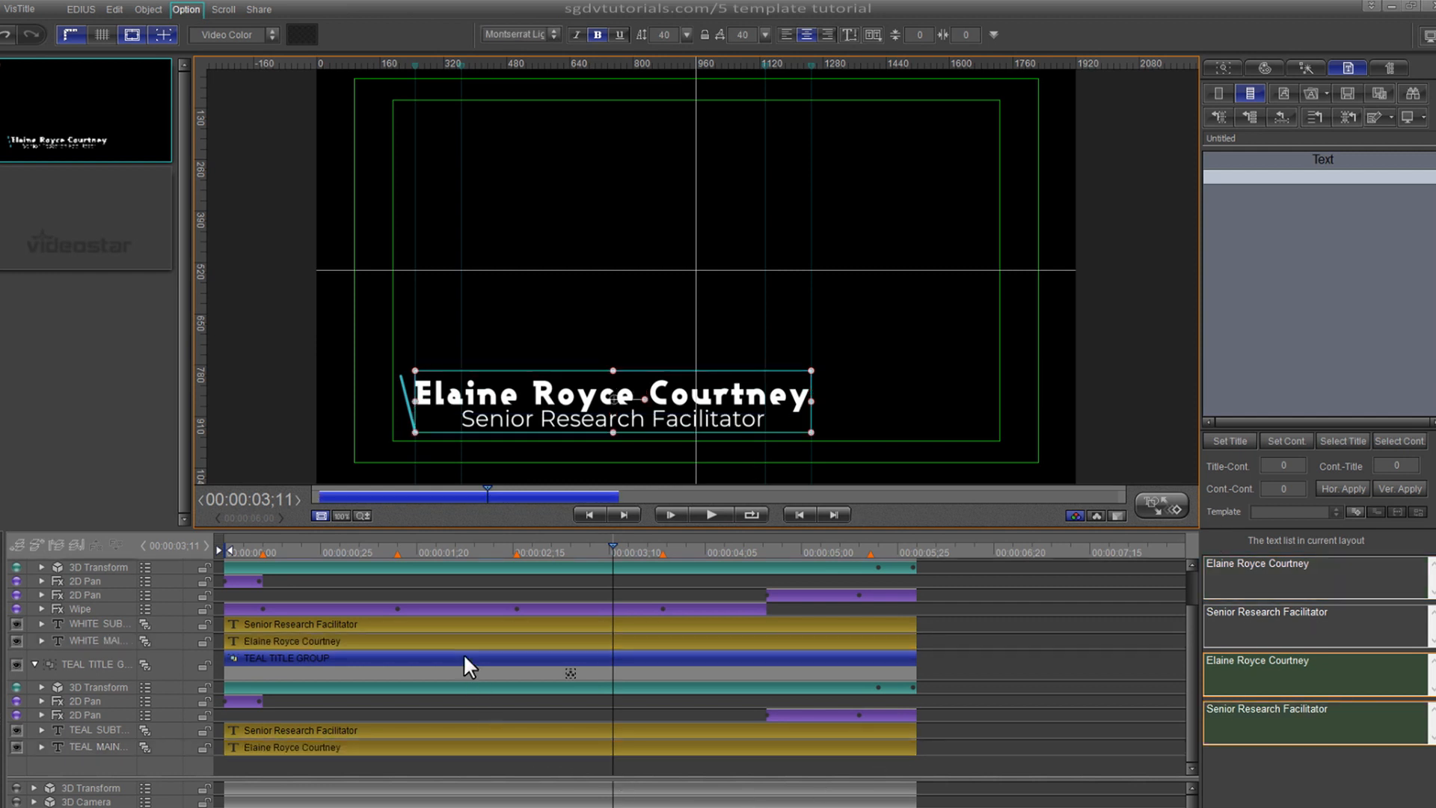
- Delete 'Research' from the white and teal job titles so both read 'Senior Facilitator'
click(458, 623)
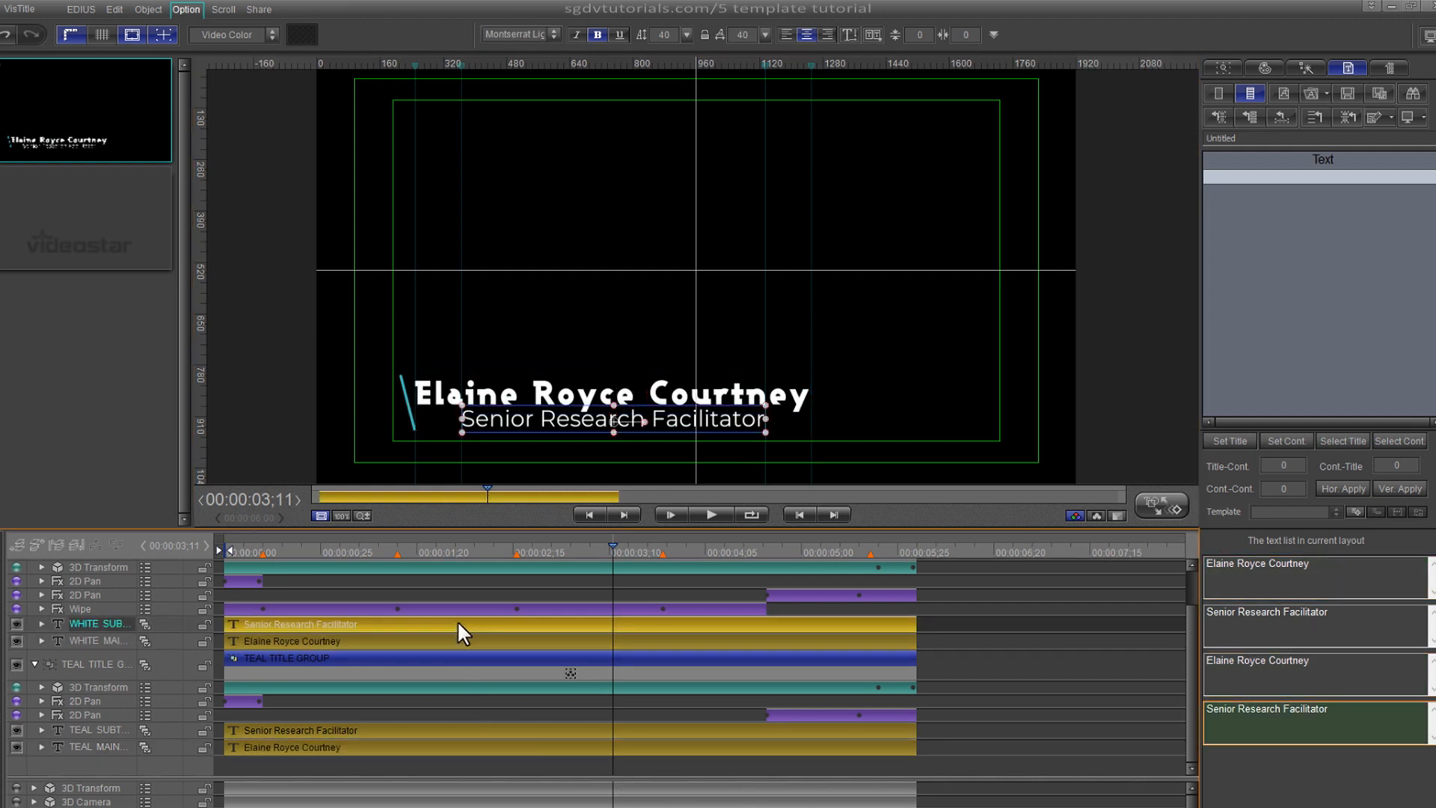
click(1286, 711)
key(BackSpace)
key(BackSpace)
key(BackSpace)
key(BackSpace)
key(BackSpace)
key(BackSpace)
key(BackSpace)
key(BackSpace)
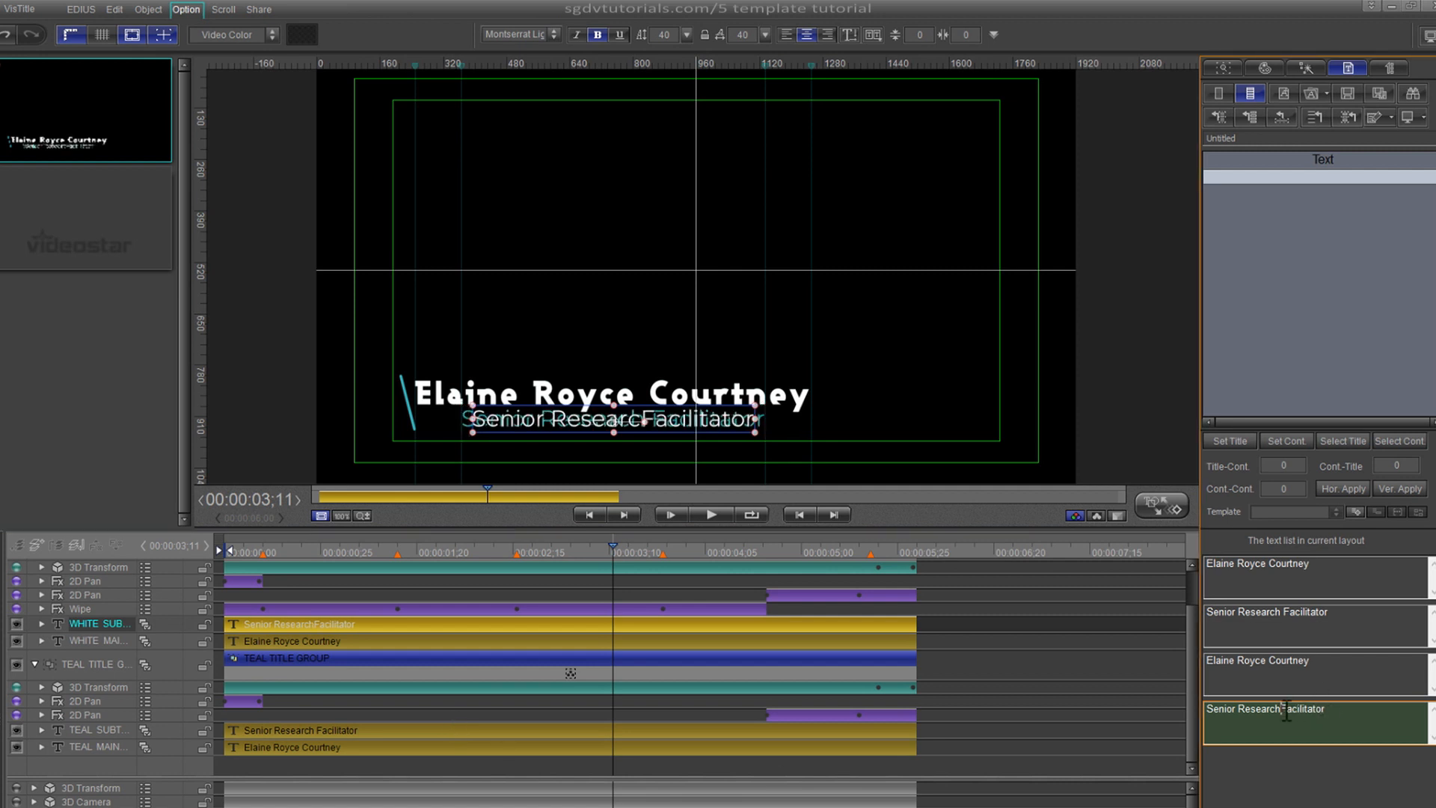
key(BackSpace)
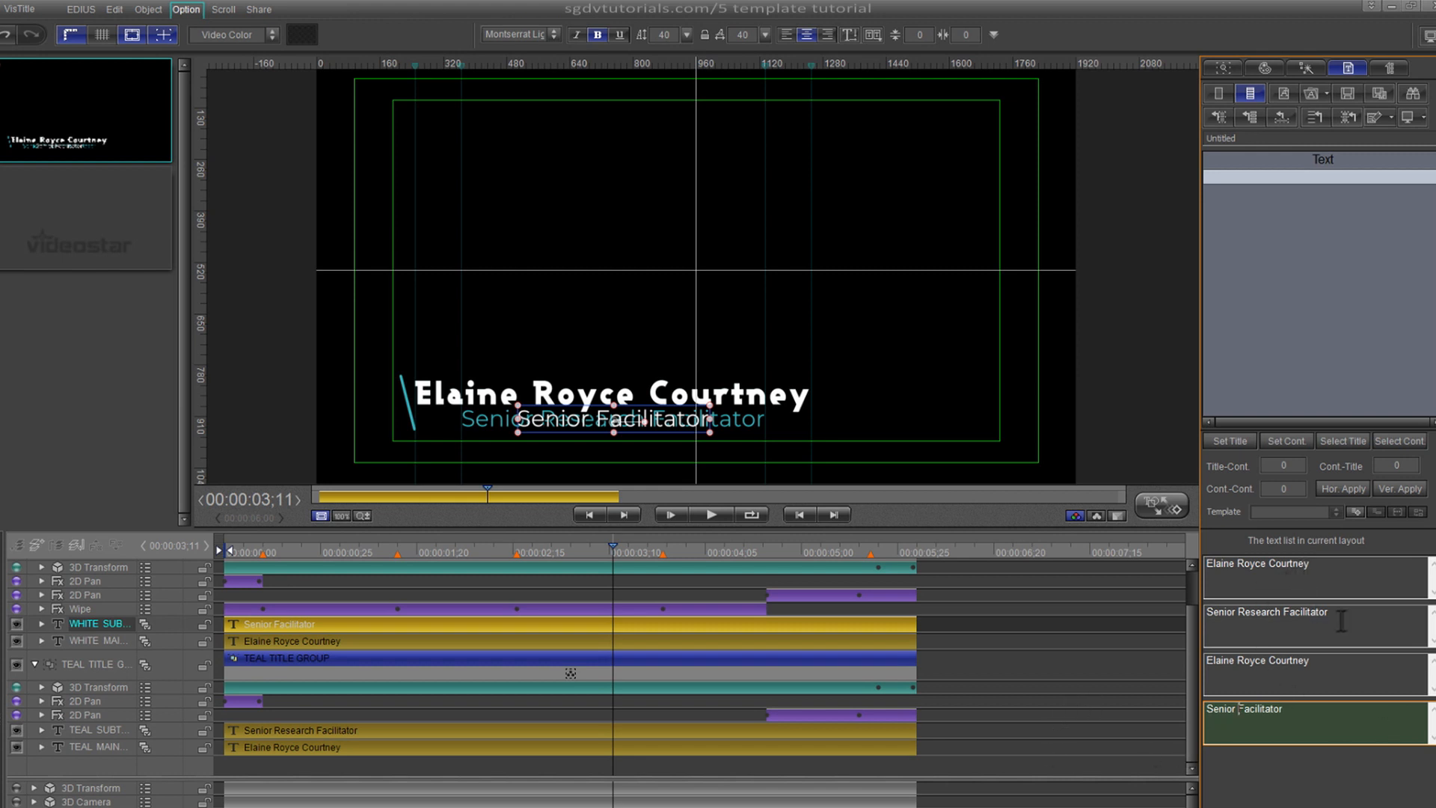
click(1287, 614)
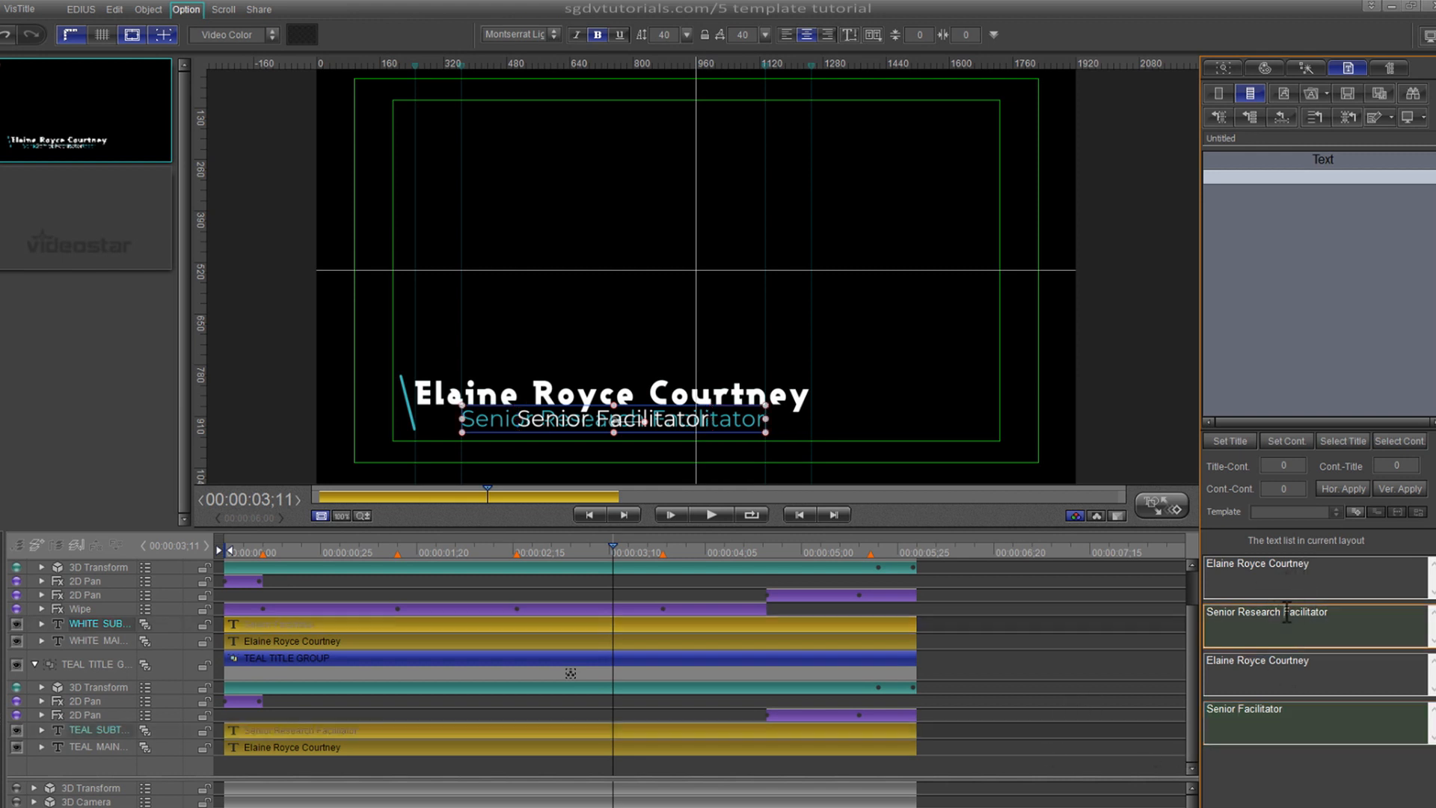
key(BackSpace)
key(BackSpace)
key(BackSpace)
key(BackSpace)
key(BackSpace)
key(BackSpace)
key(BackSpace)
key(BackSpace)
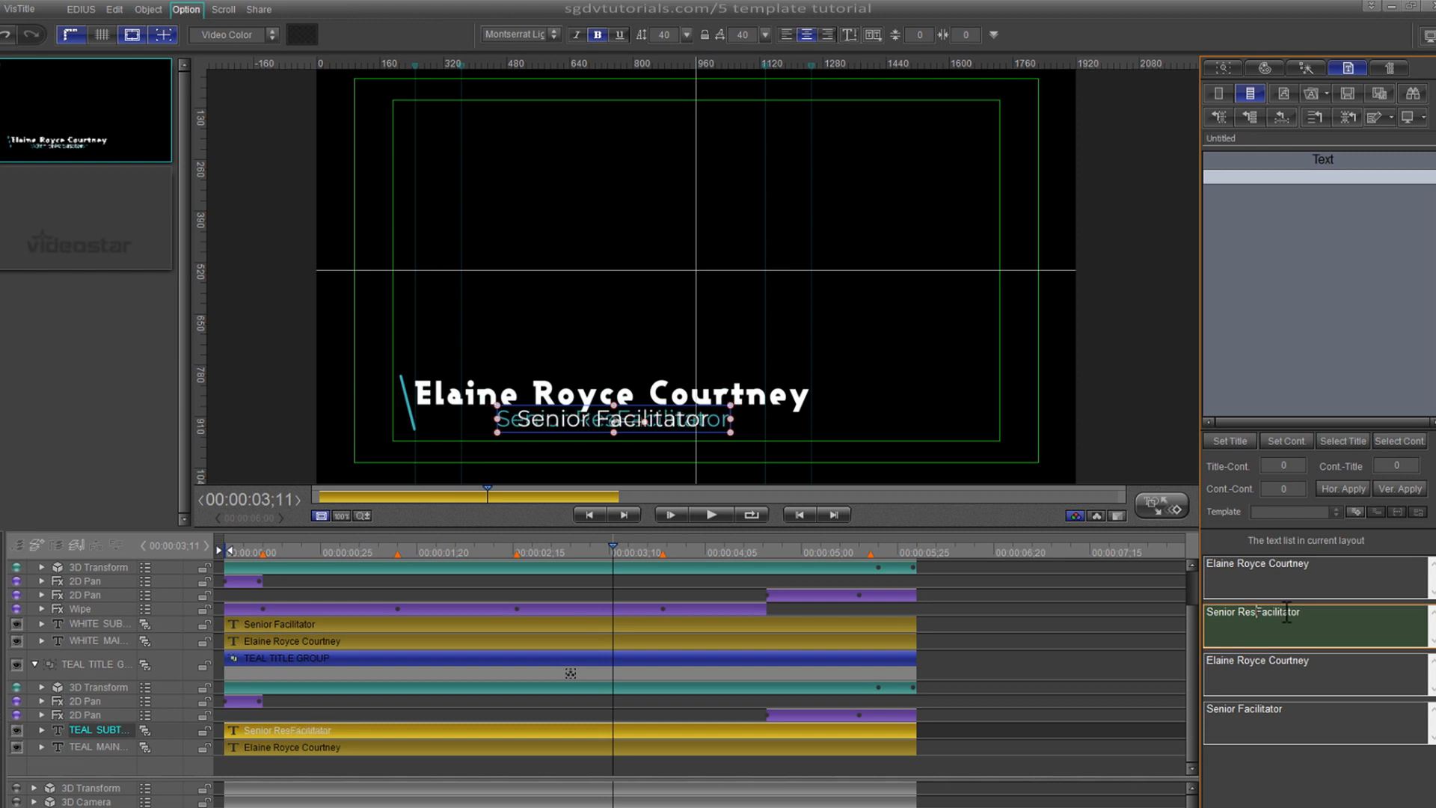
key(BackSpace)
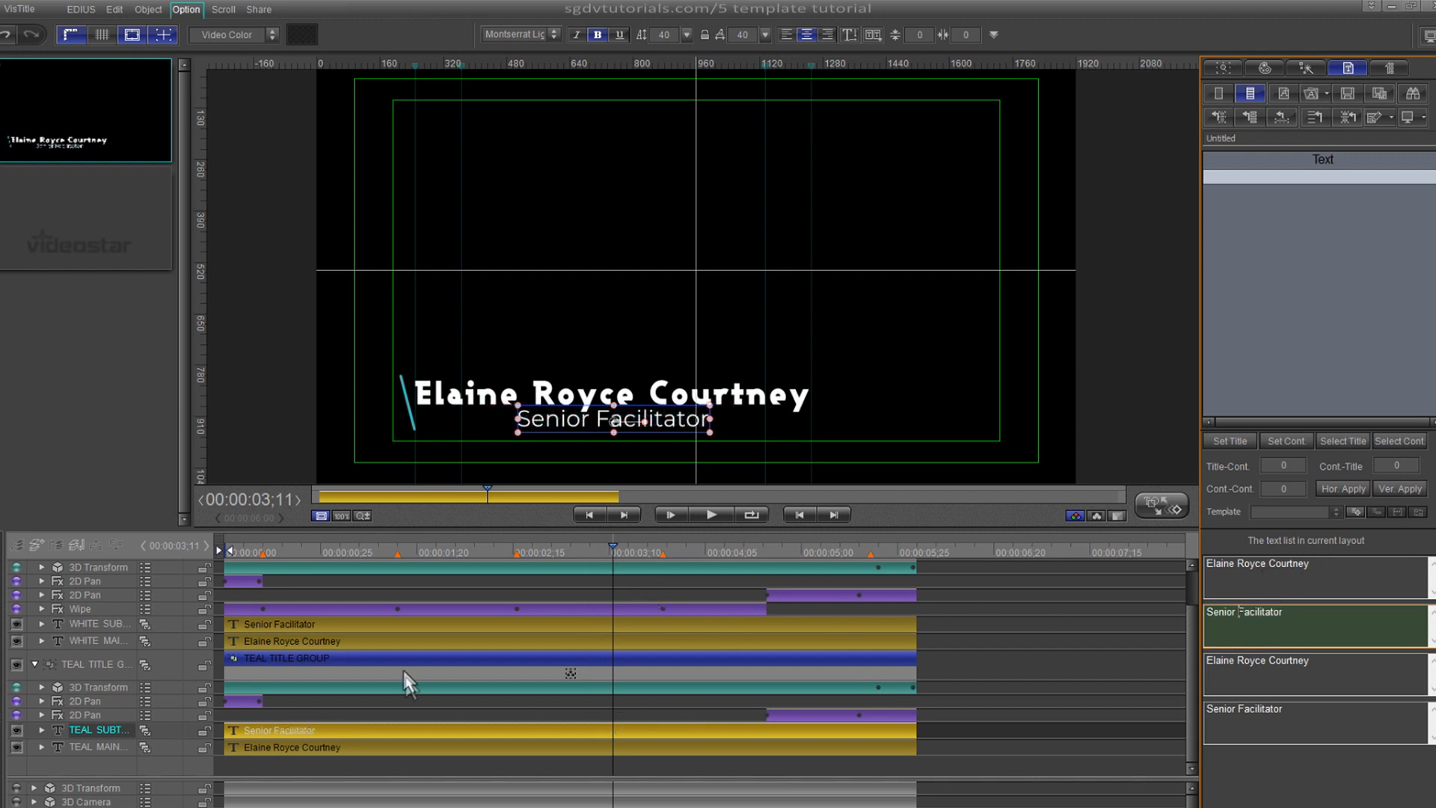
click(393, 624)
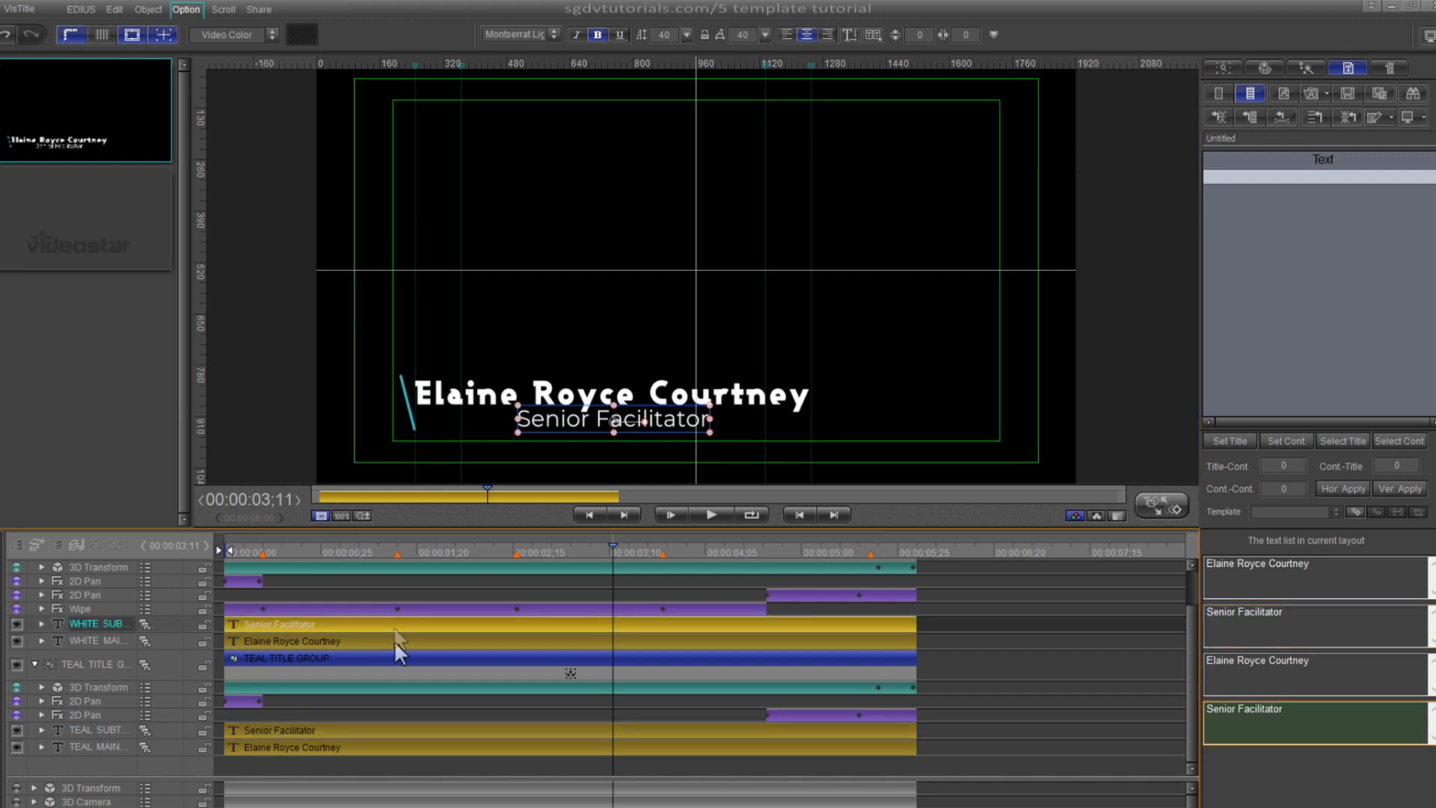
click(390, 731)
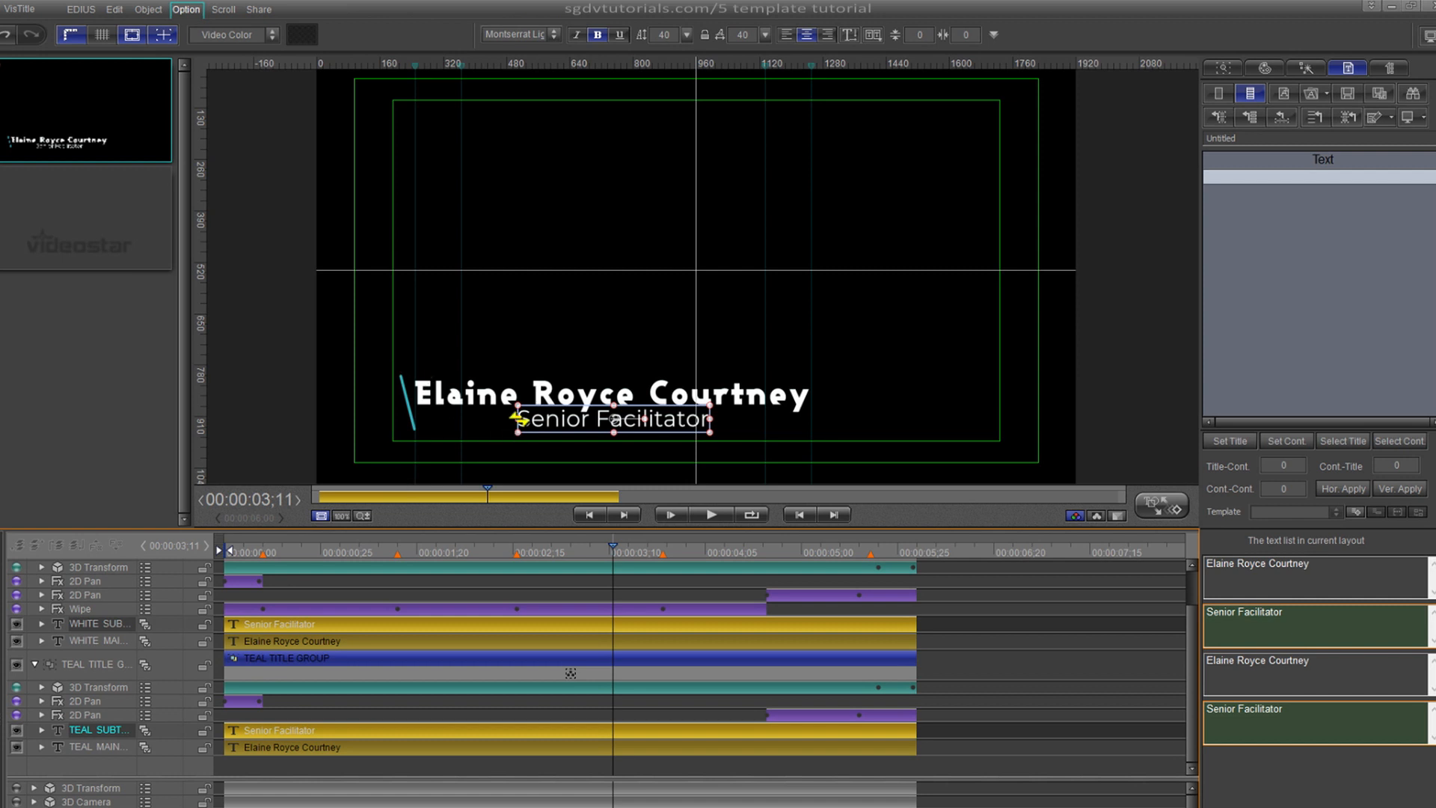
- Widen the subtitle box to the left, undo the right-side shift, and nudge its bottom edge
drag(517, 417, 462, 423)
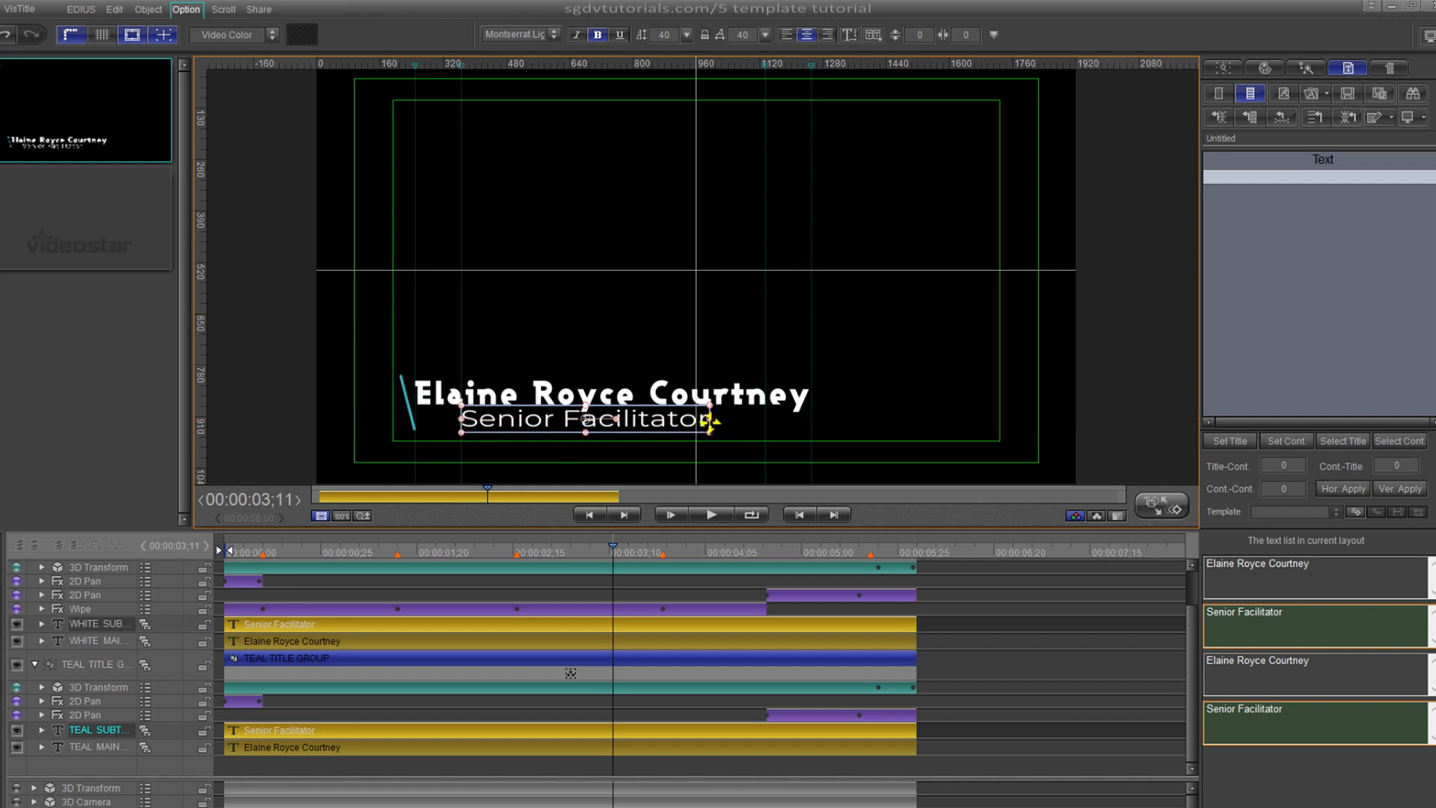
drag(709, 423, 769, 425)
key(ctrl+z)
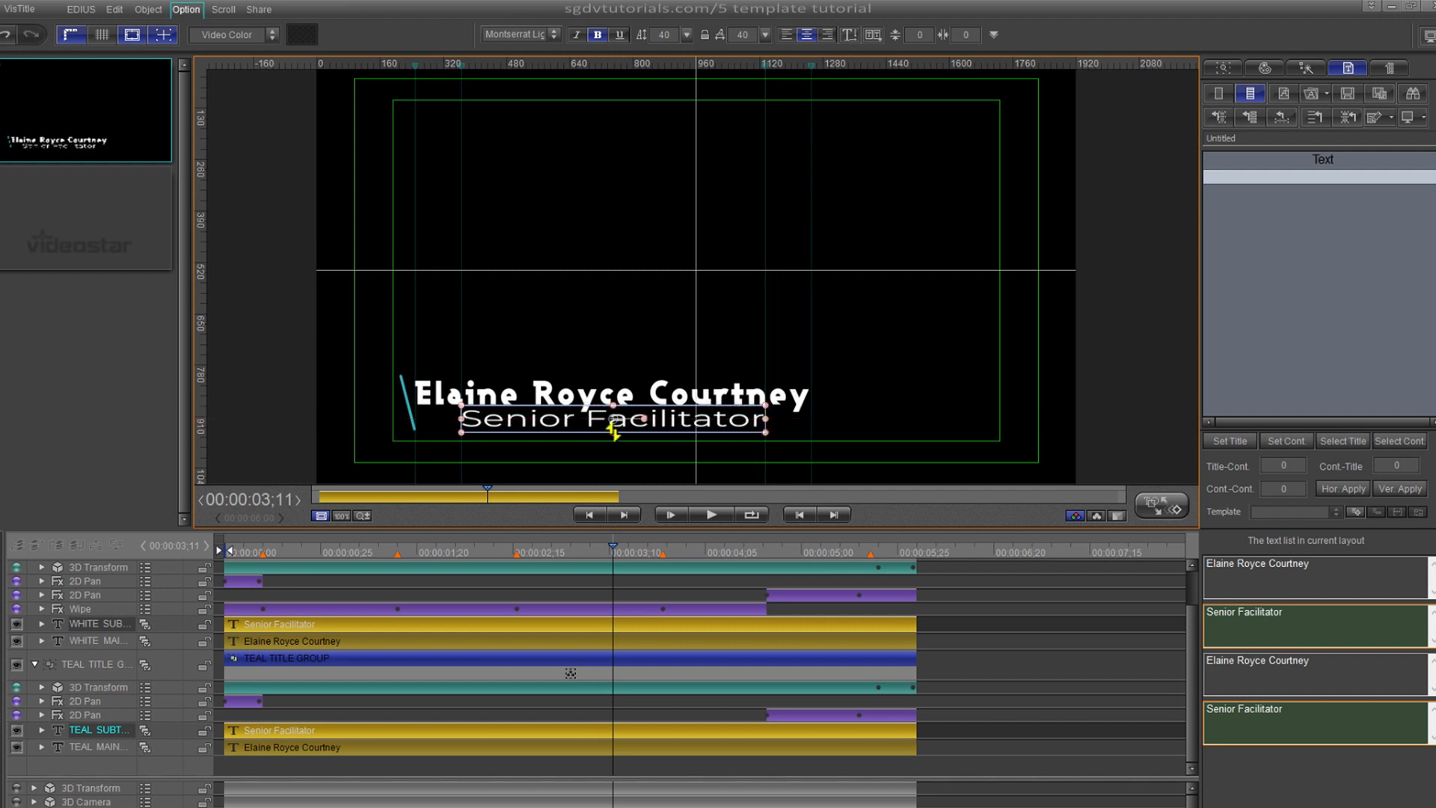
drag(613, 432, 613, 439)
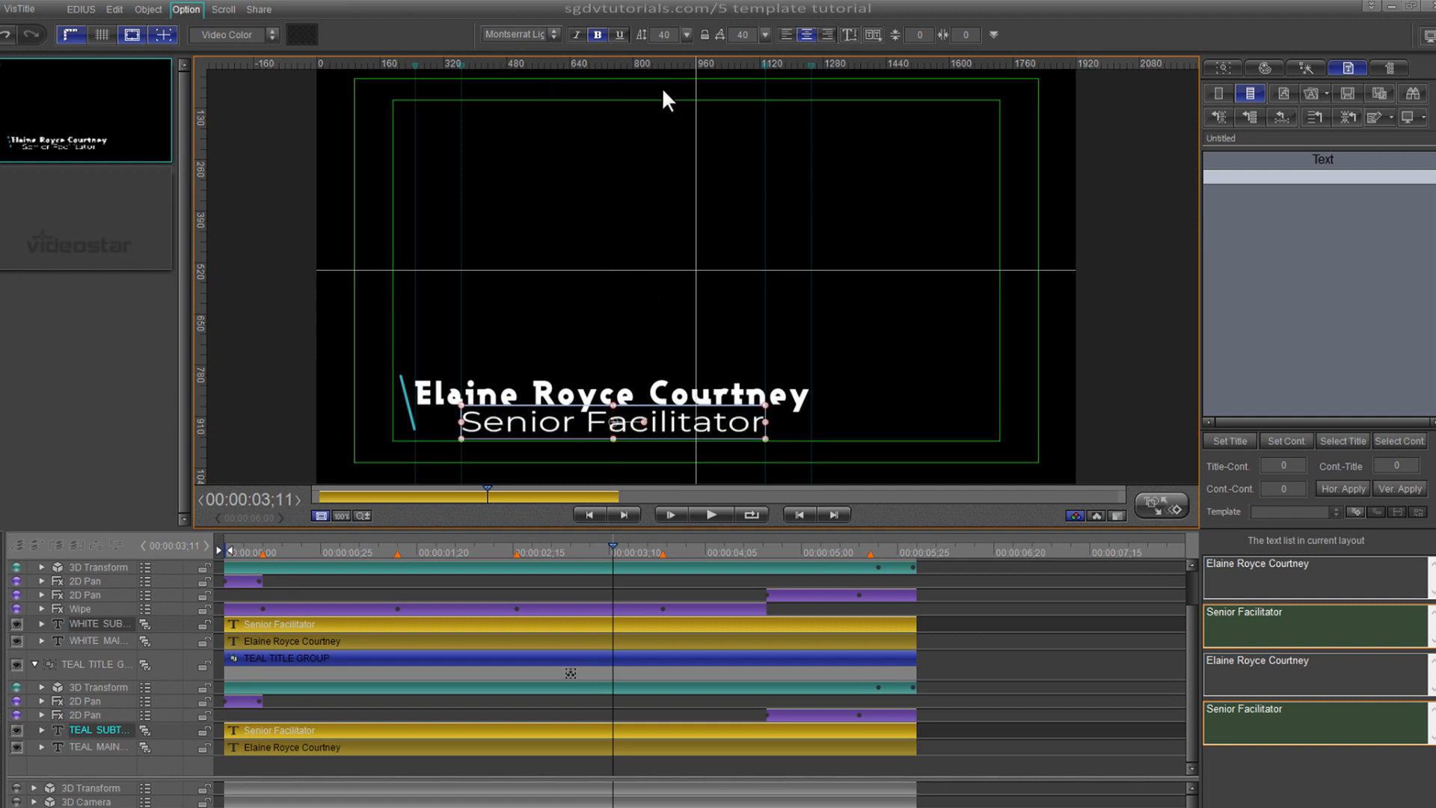
- Set the subtitle to Ashby Black, trim its box from both sides, and scrub to preview
click(531, 36)
click(541, 74)
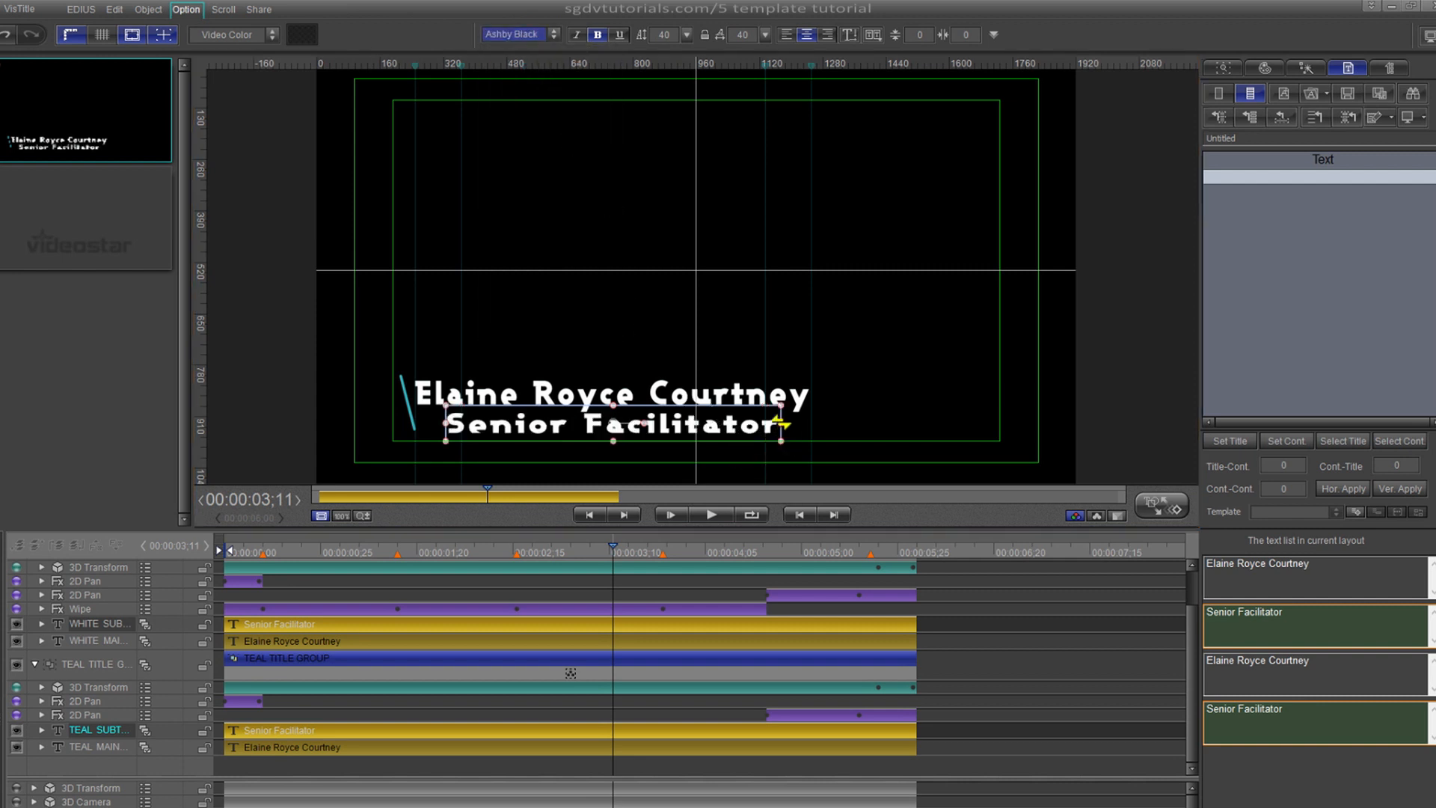
drag(780, 424, 764, 423)
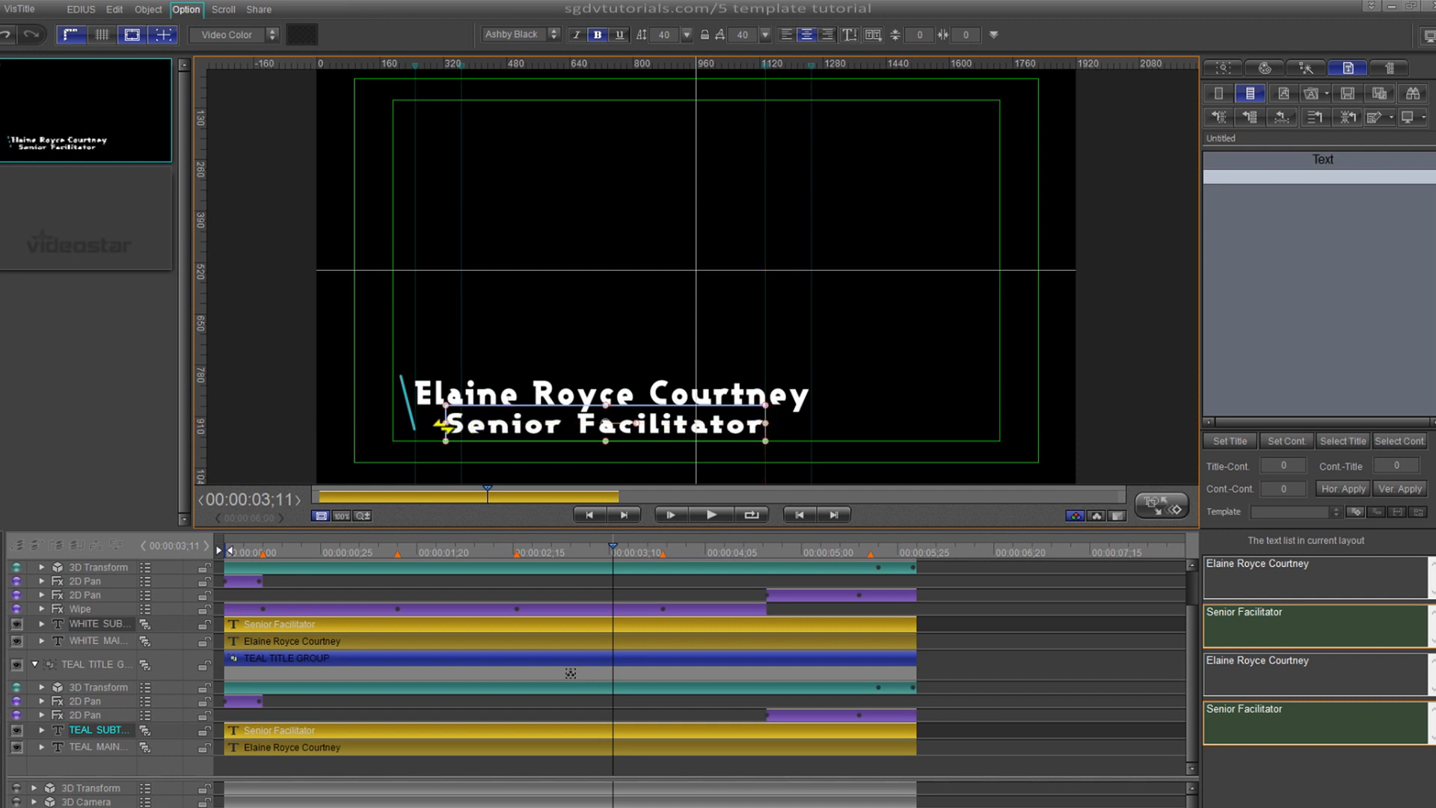
drag(446, 425, 461, 424)
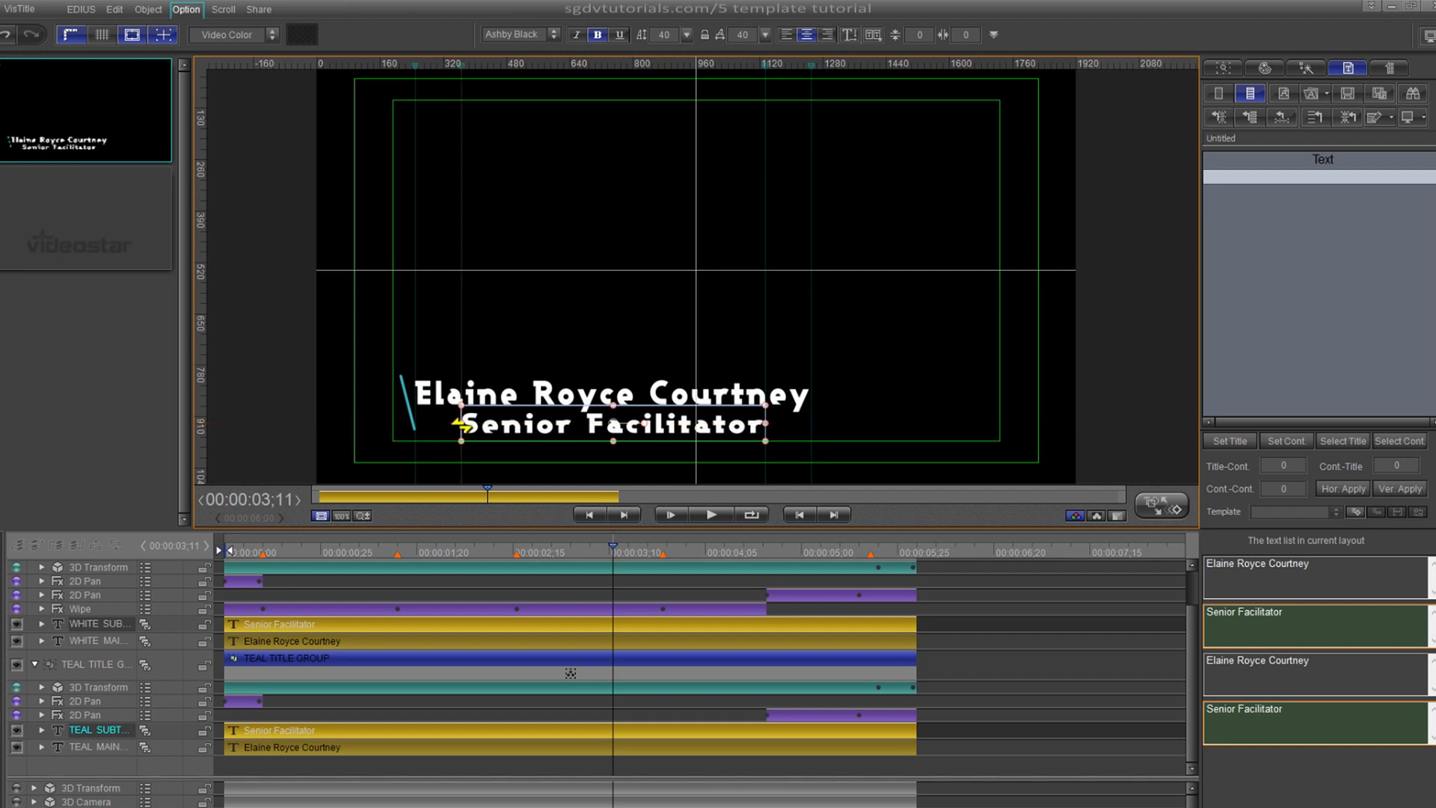
click(811, 543)
drag(810, 543, 641, 606)
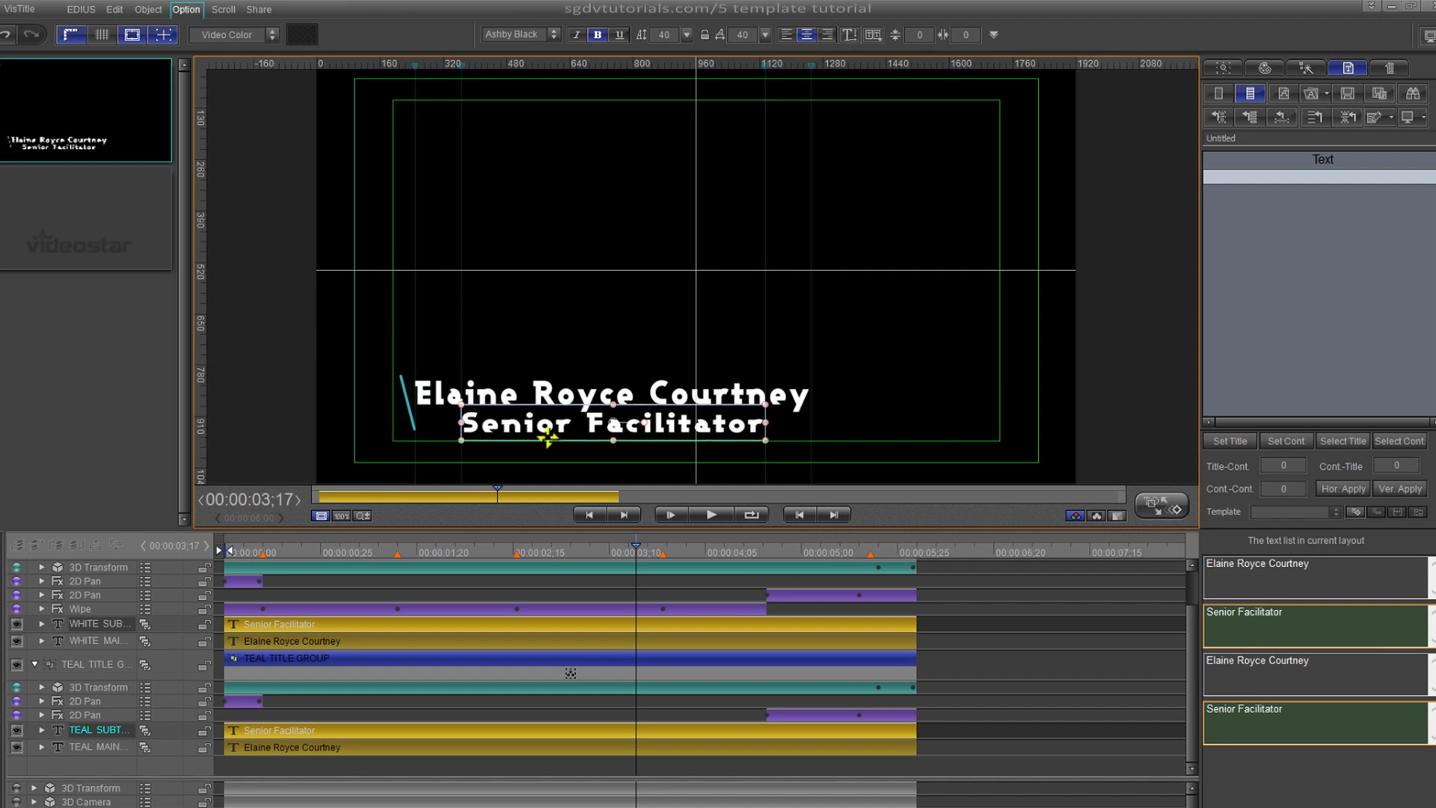
click(386, 544)
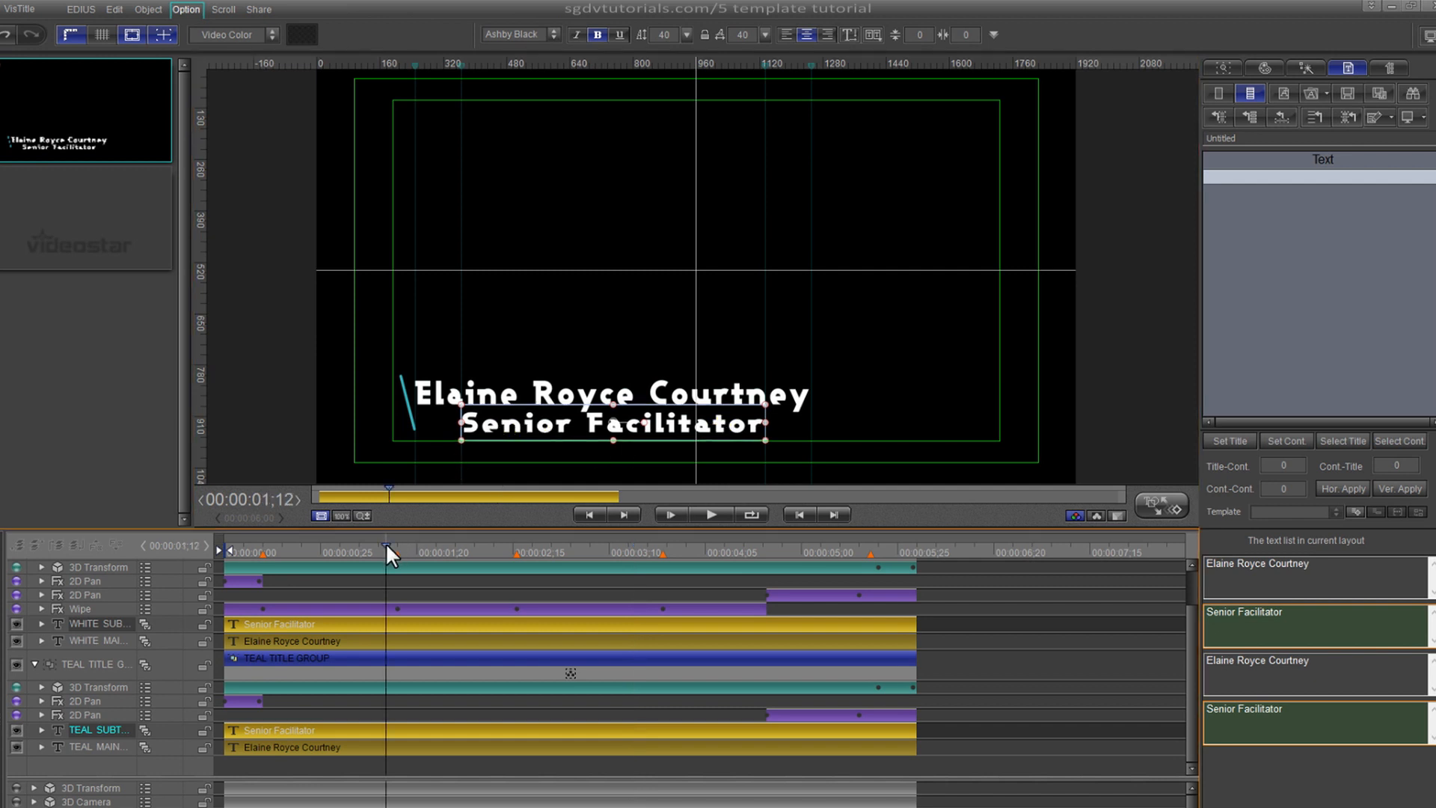
drag(386, 544, 268, 565)
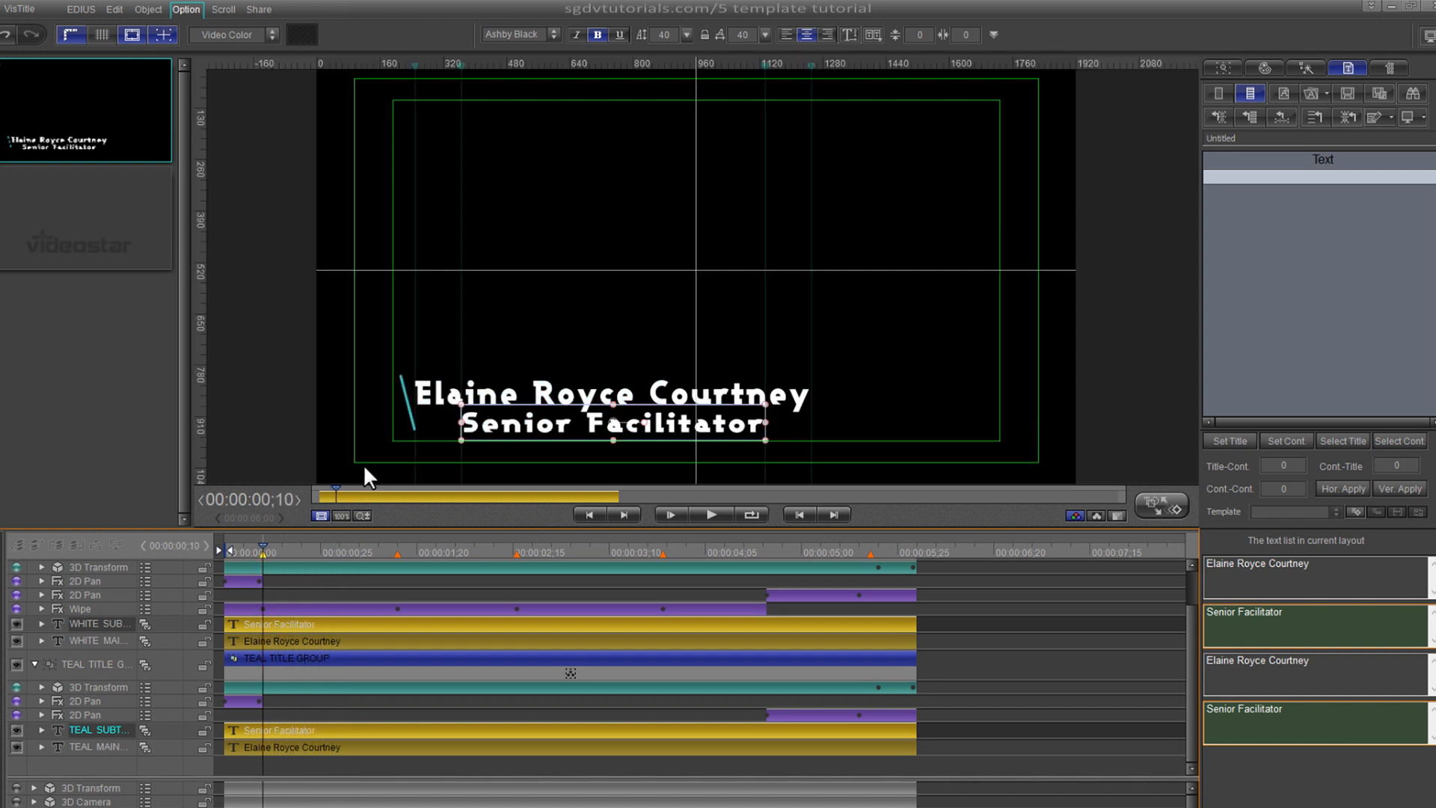
scroll(446, 627, up, 1)
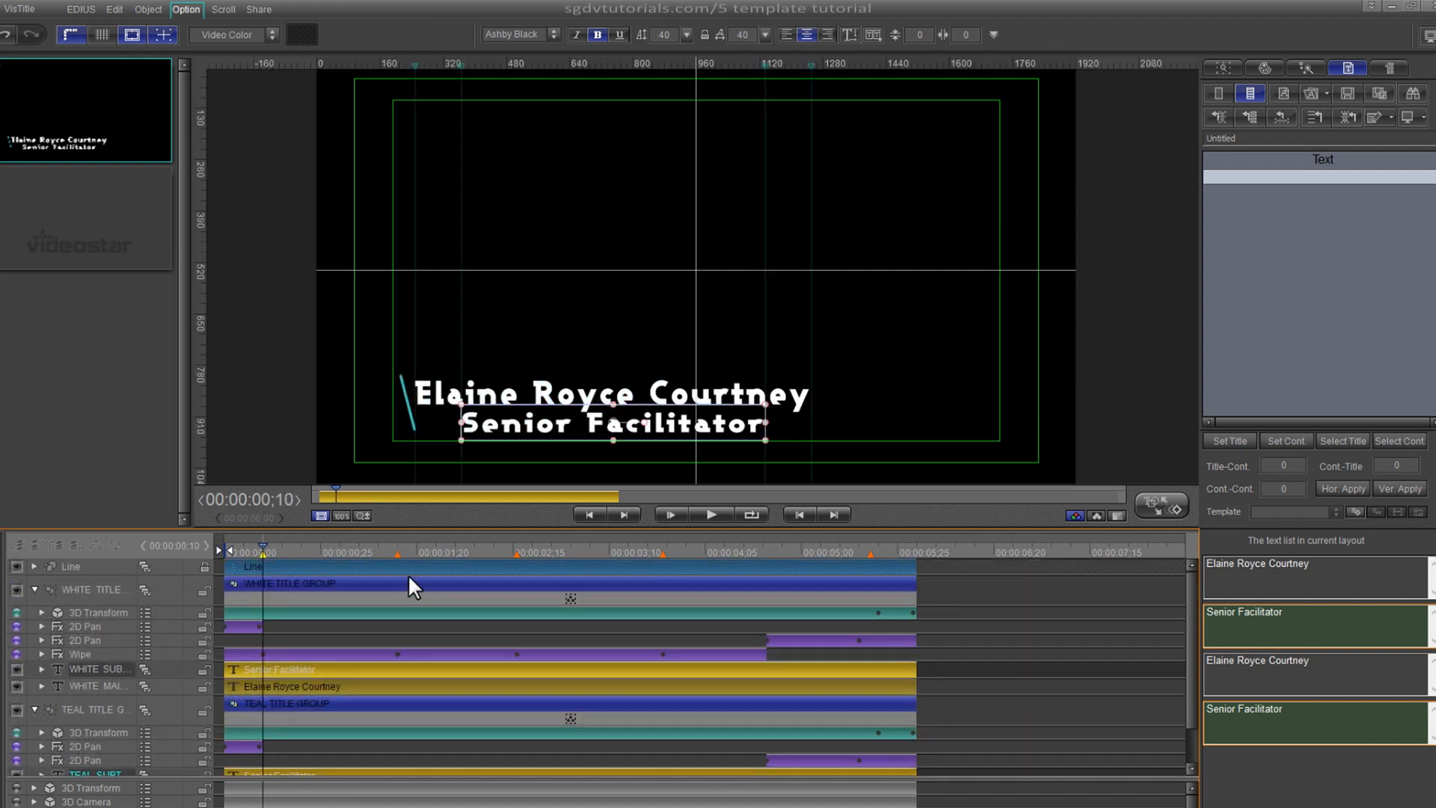
click(409, 562)
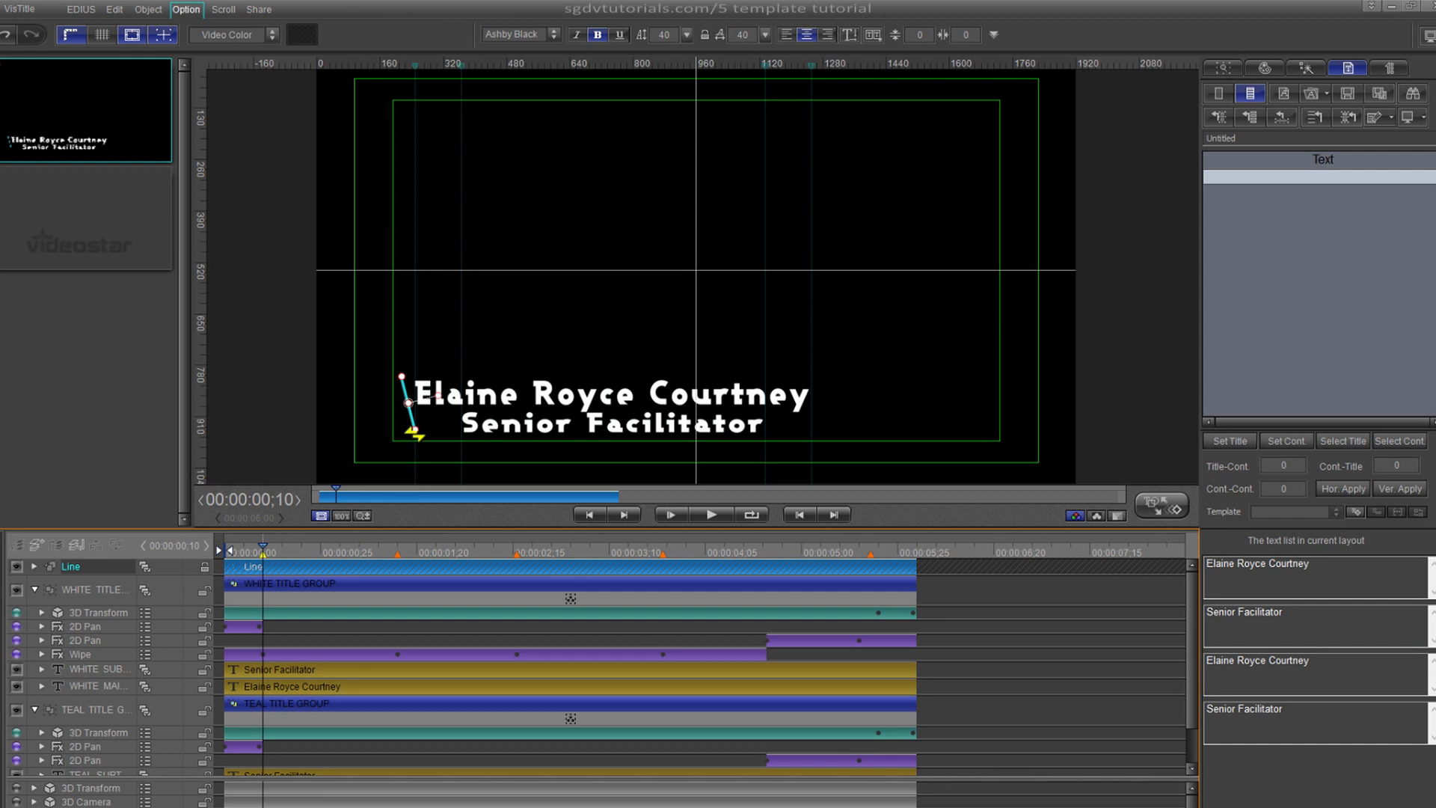
drag(416, 432, 416, 435)
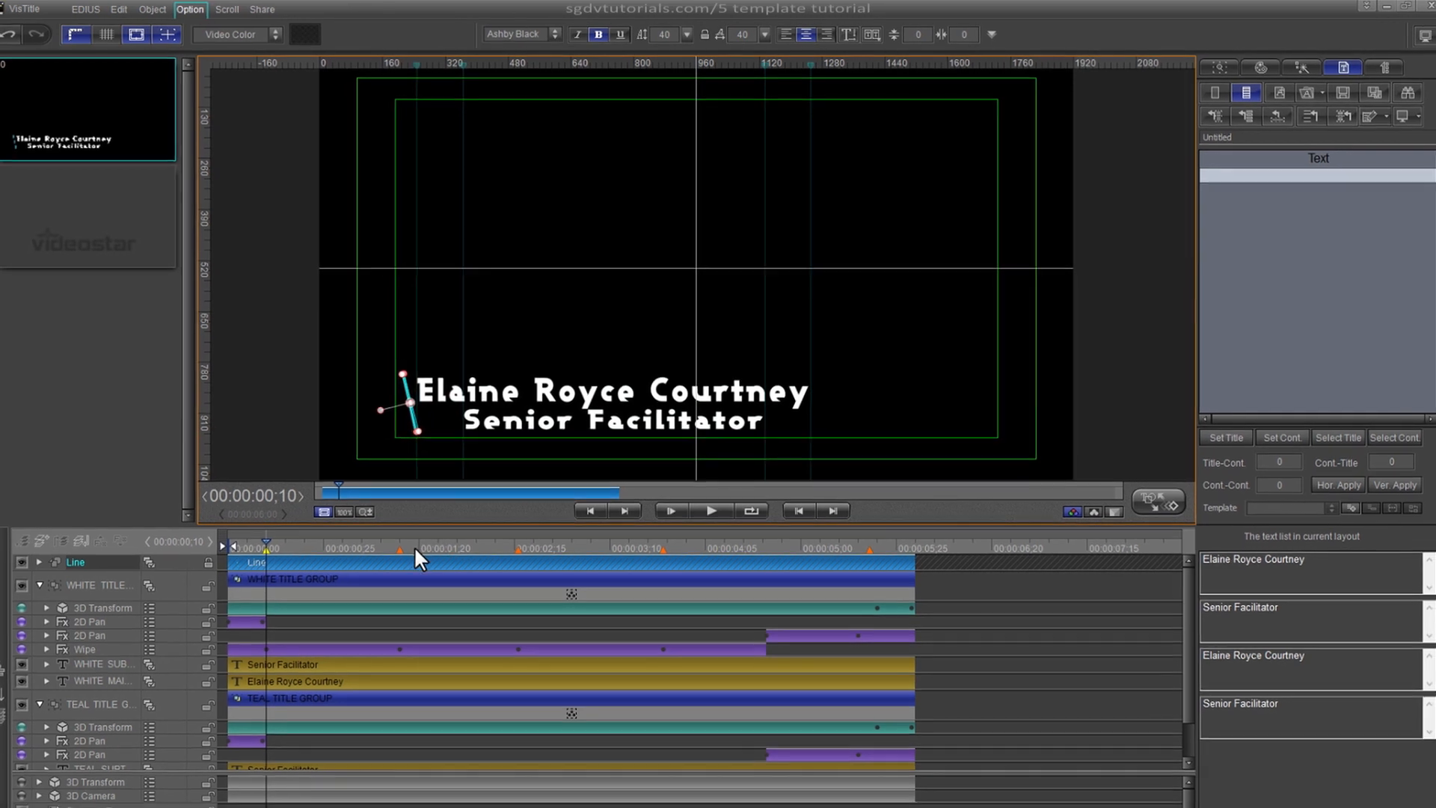
drag(413, 548, 236, 558)
key(space)
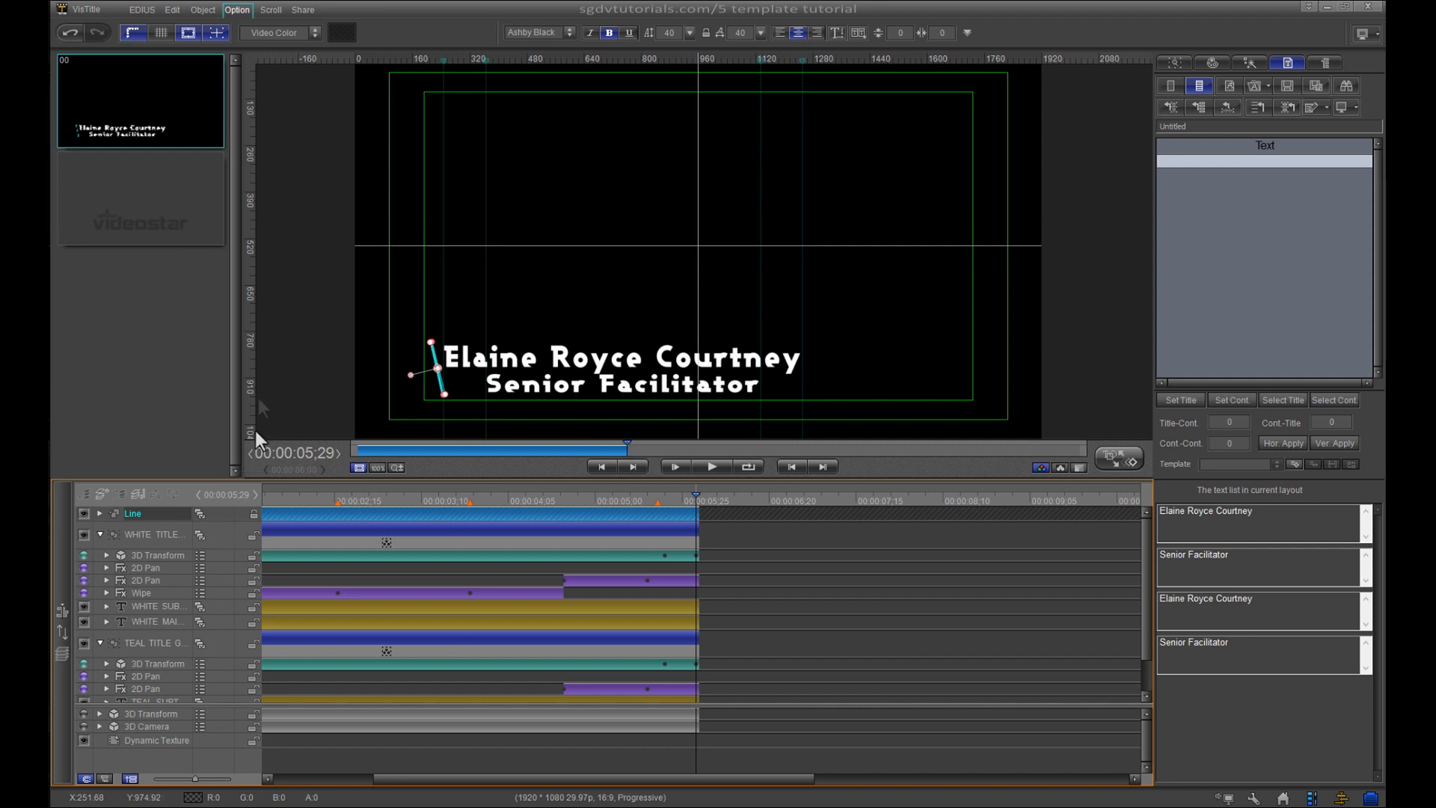
- Close VisTitle without saving, place Lower3rd206 after Lower3rd205 on track 2V, and open it for editing
click(1374, 7)
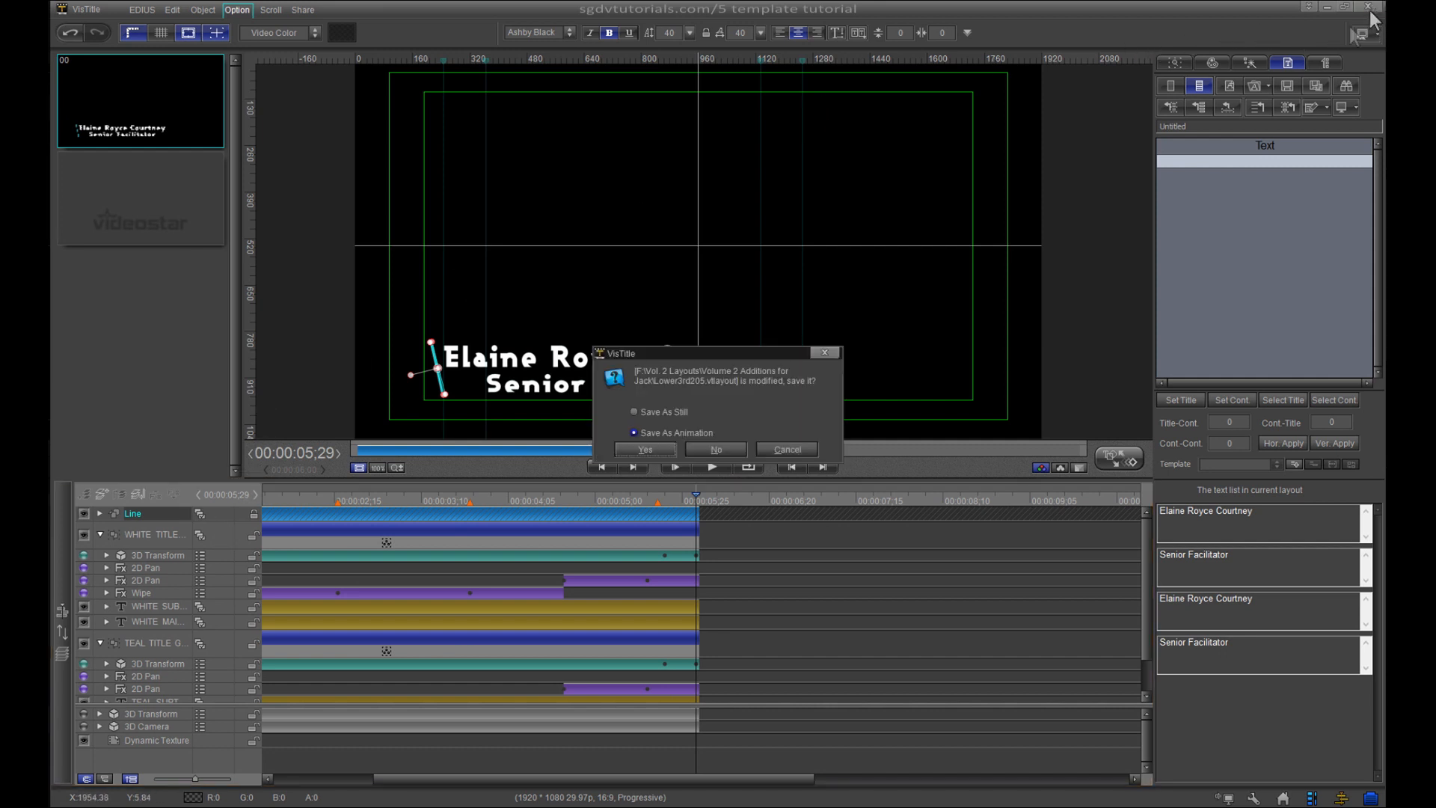
click(735, 451)
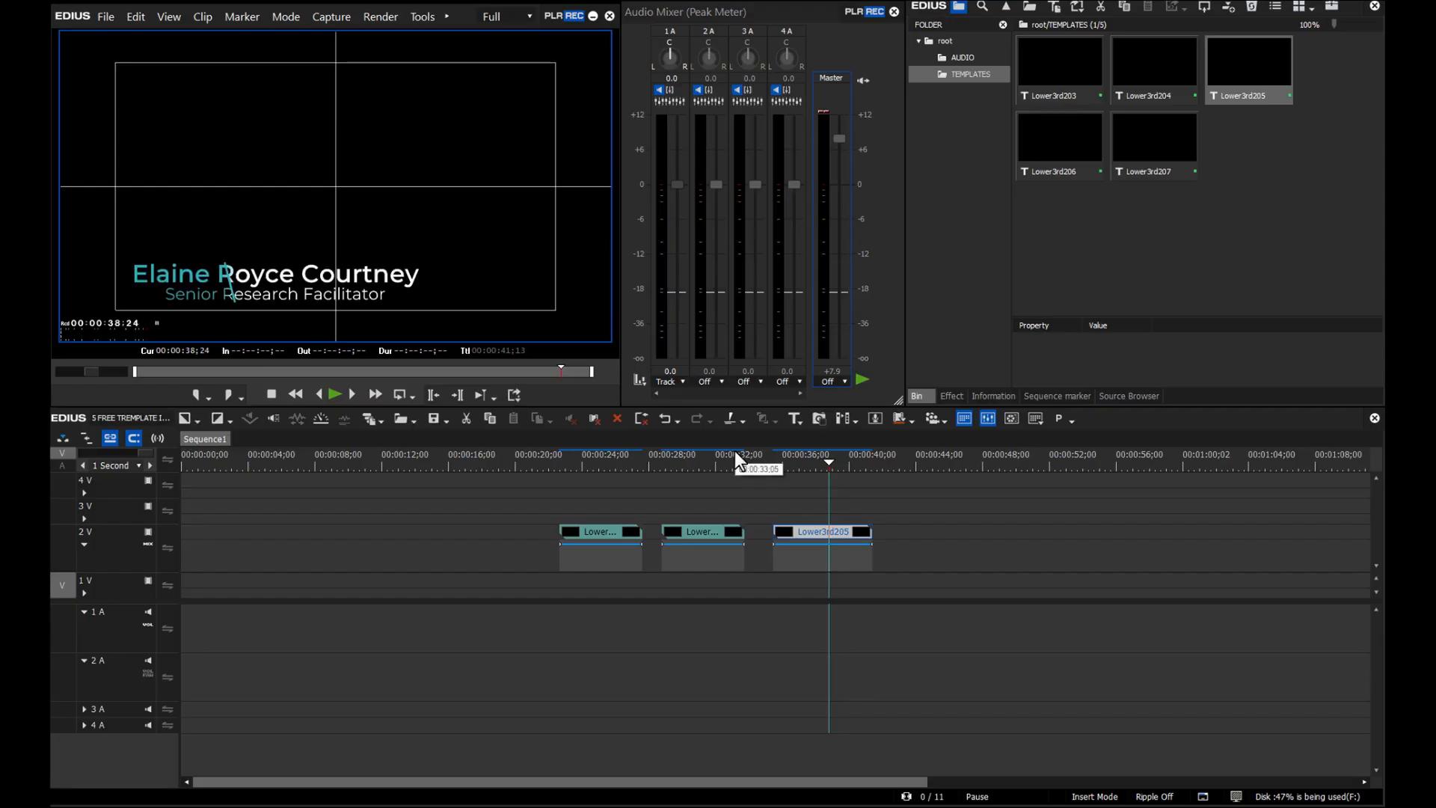
drag(831, 464, 890, 471)
drag(1059, 172, 895, 558)
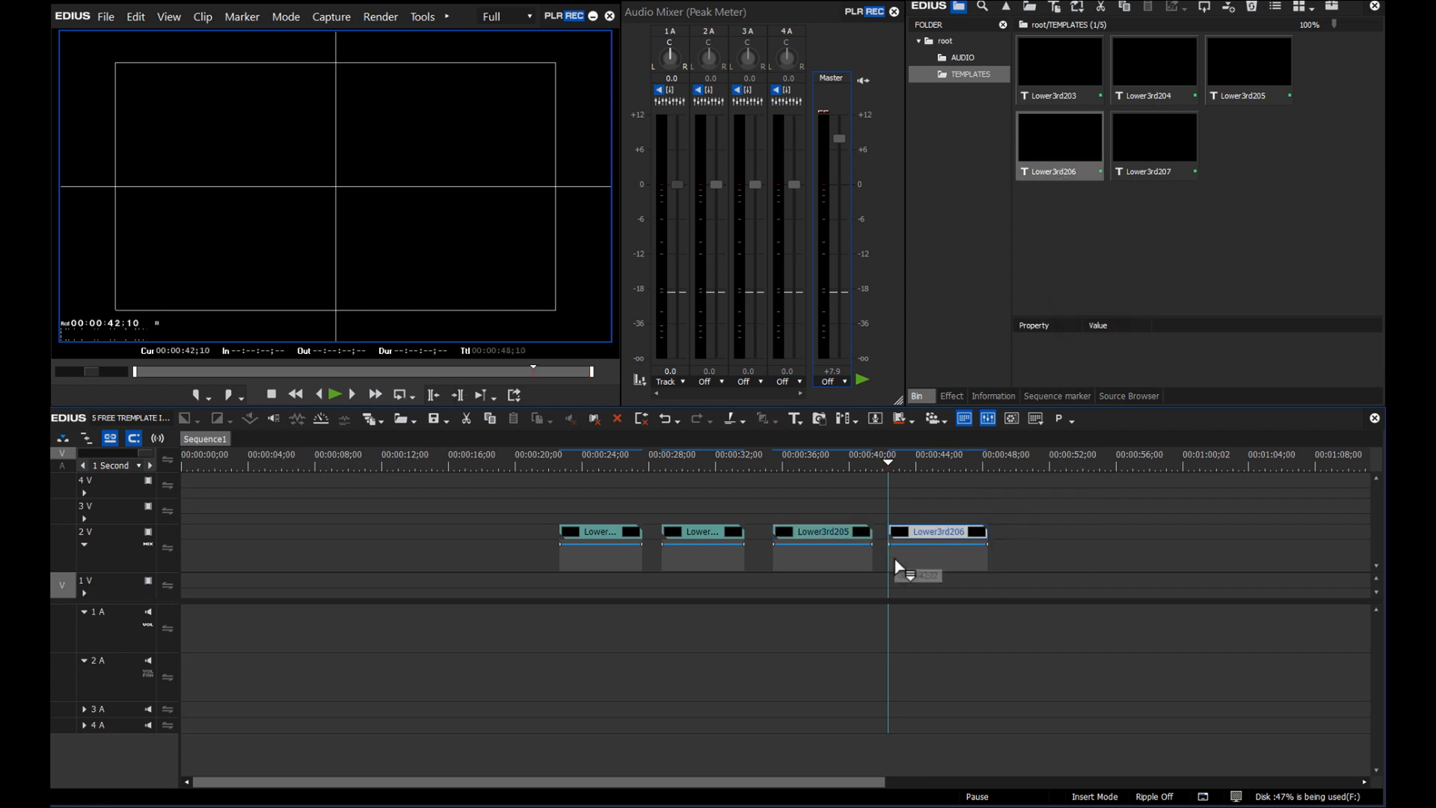
double_click(936, 531)
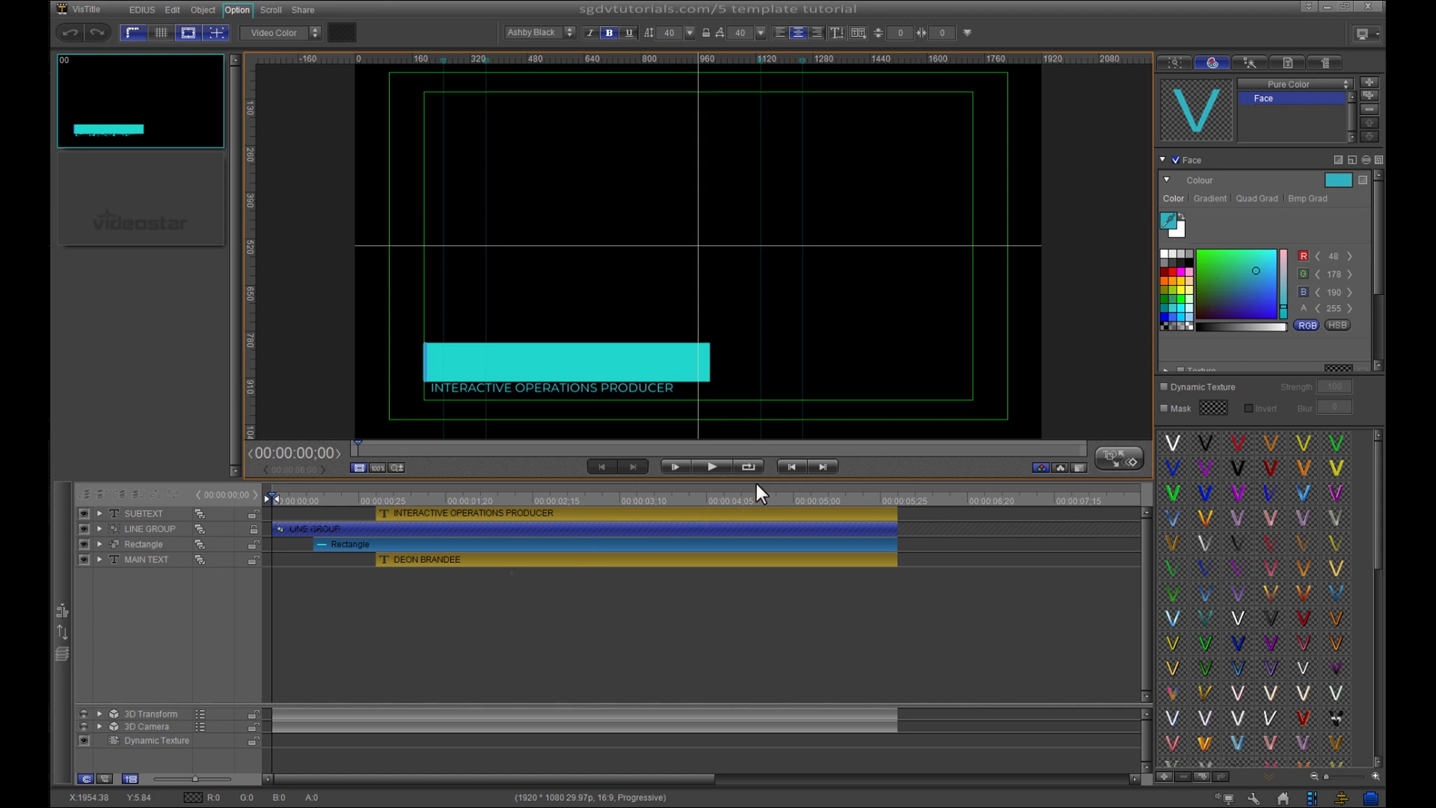
click(715, 473)
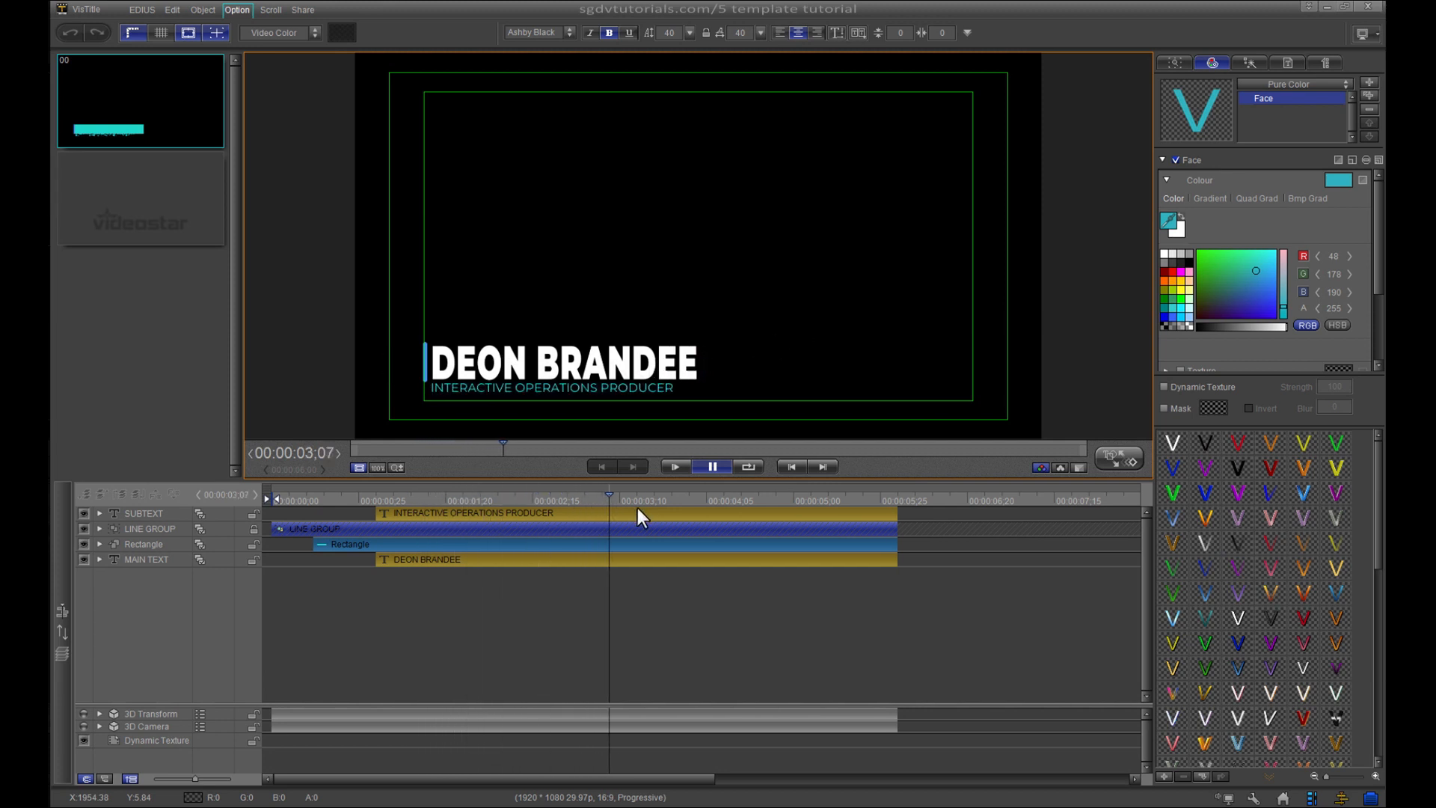
key(space)
drag(619, 494, 560, 566)
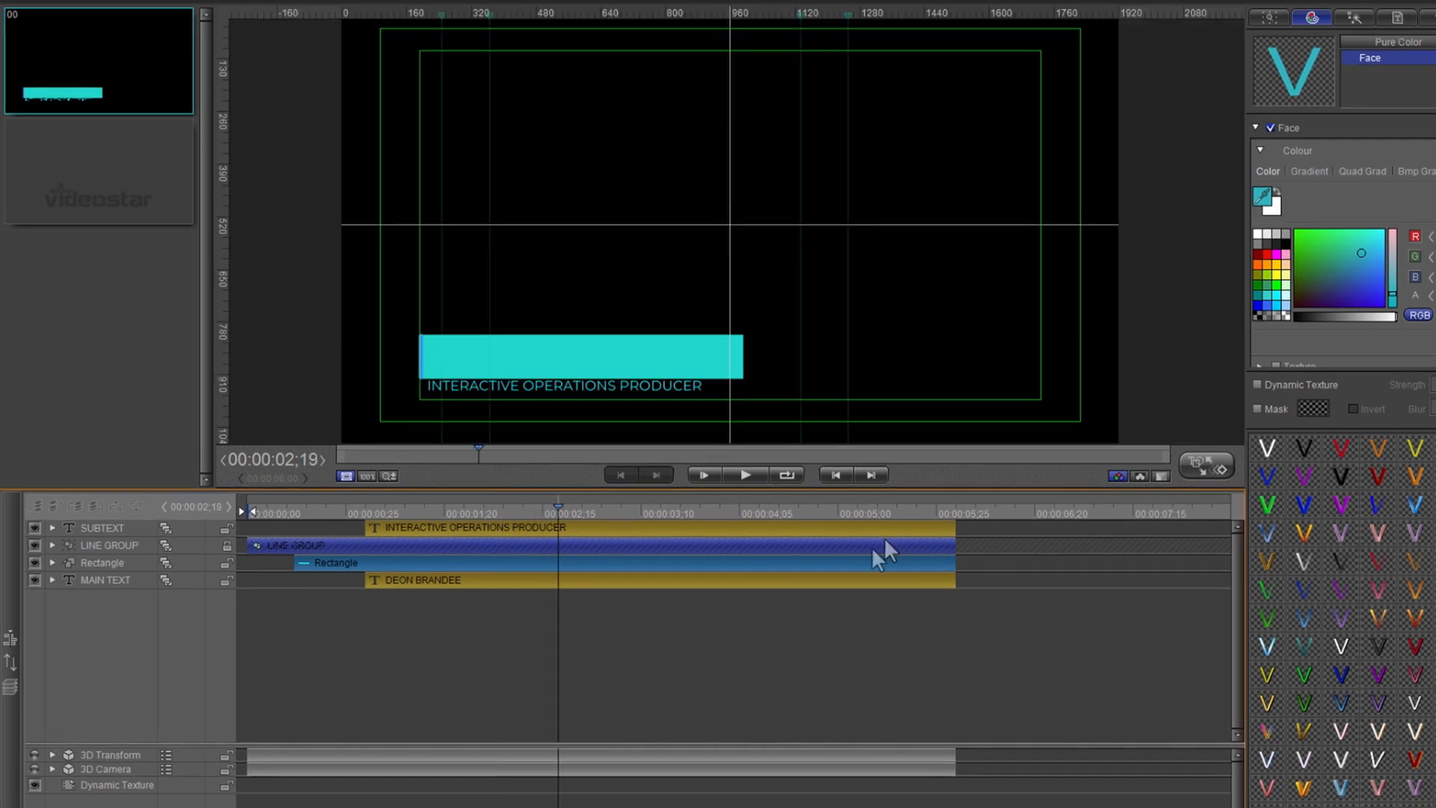
key(space)
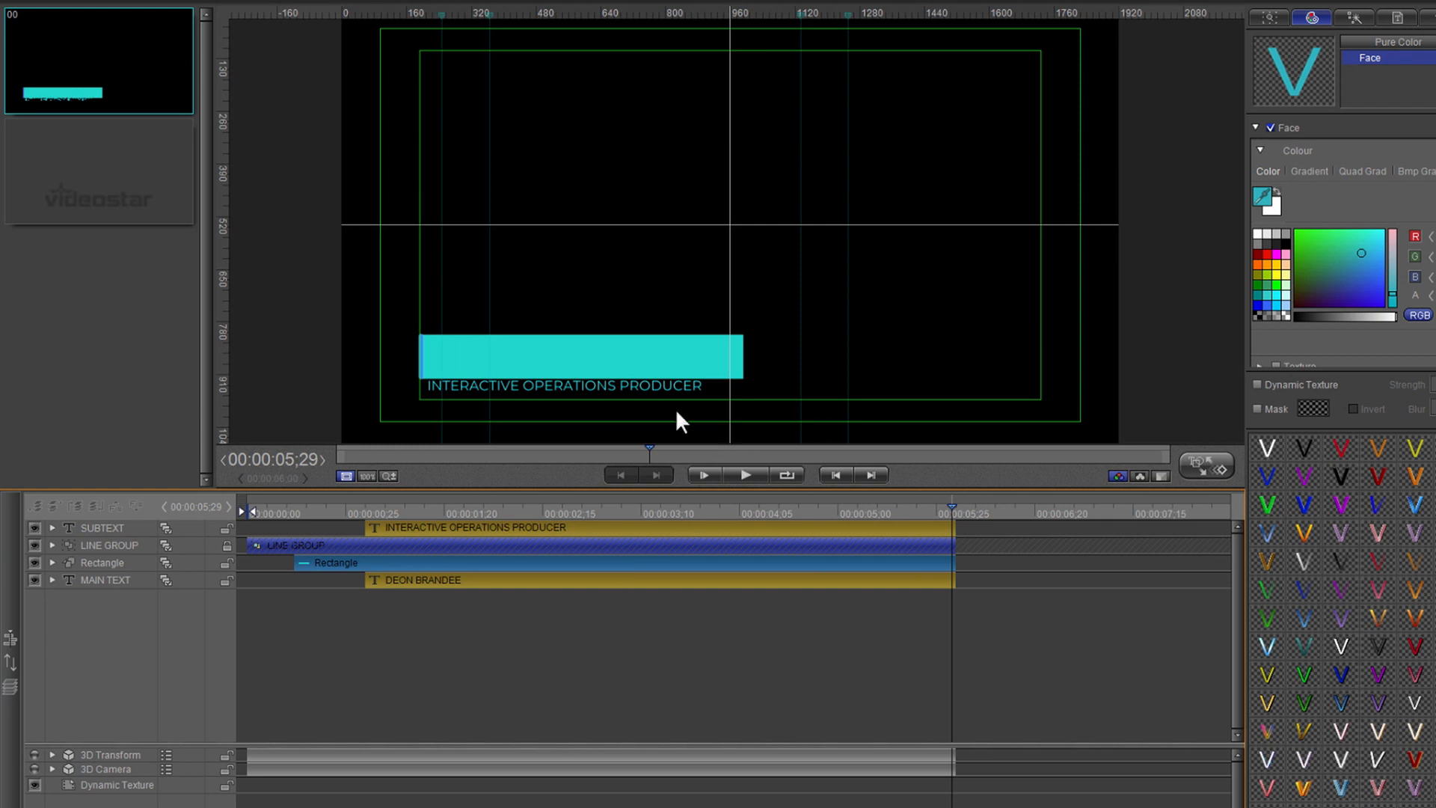
mouse_move(489, 513)
mouse_down()
mouse_move(810, 499)
mouse_move(414, 510)
mouse_move(514, 506)
mouse_up()
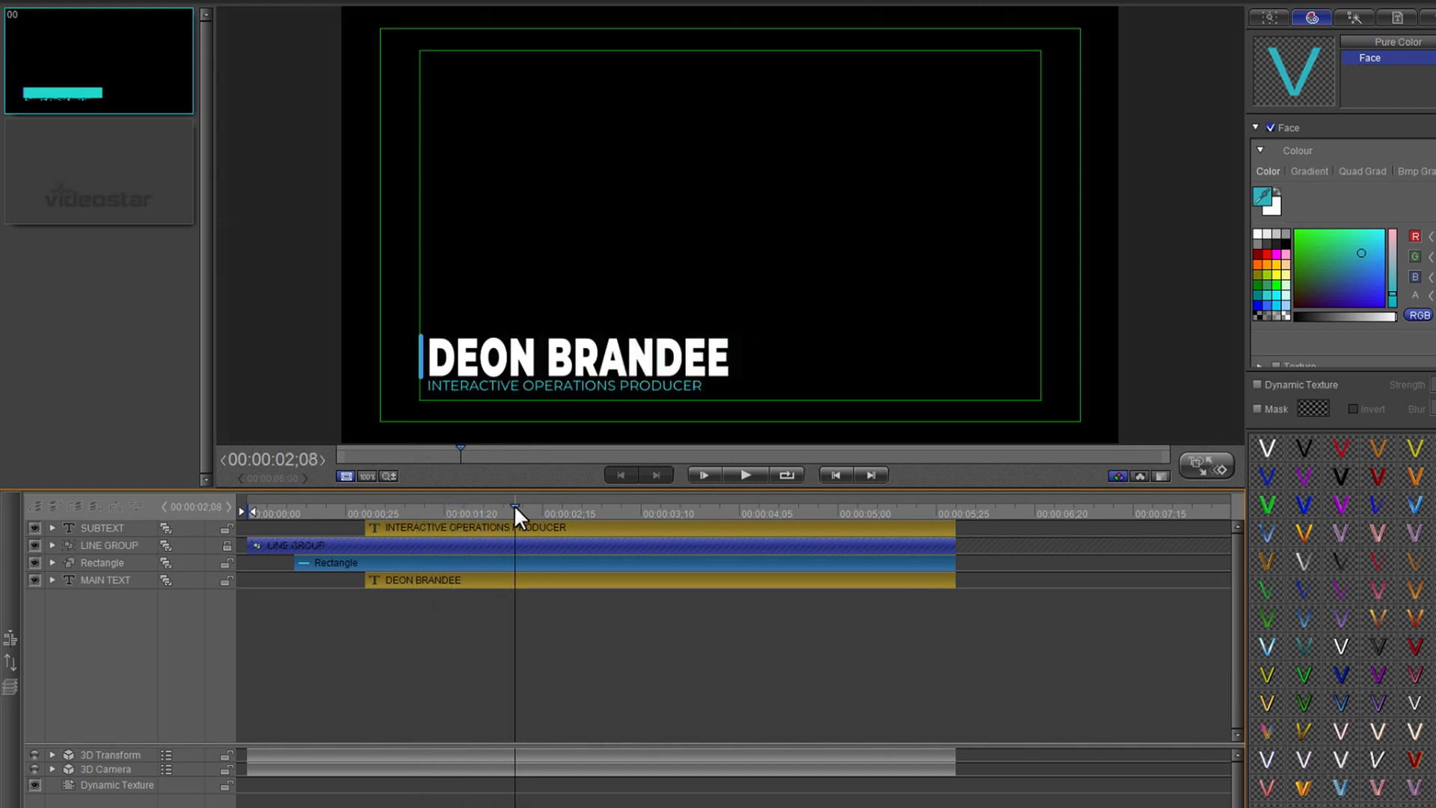
- Hide the cyan rectangle layer, mark the name line's edges with two vertical guides, and show the text list
click(29, 561)
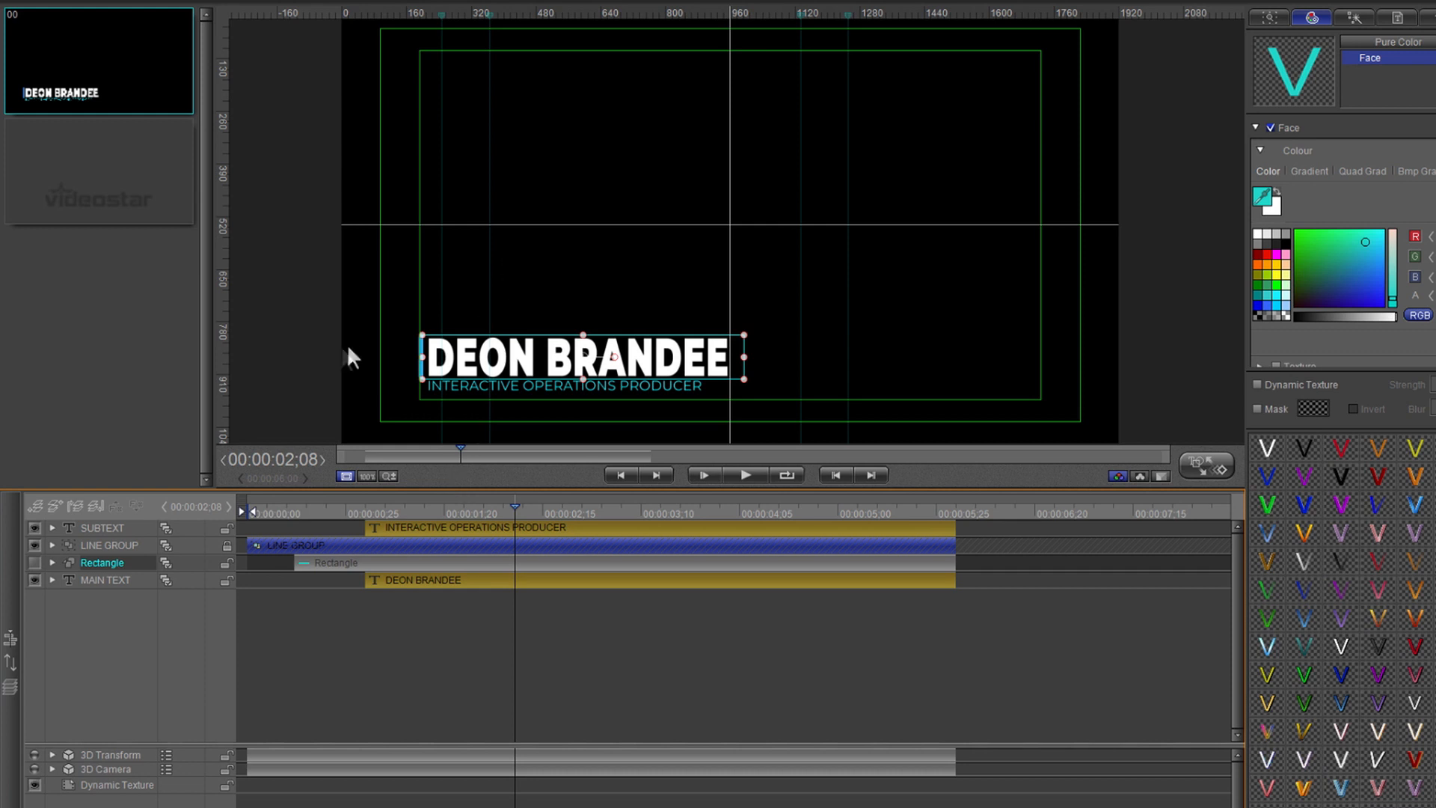
click(226, 317)
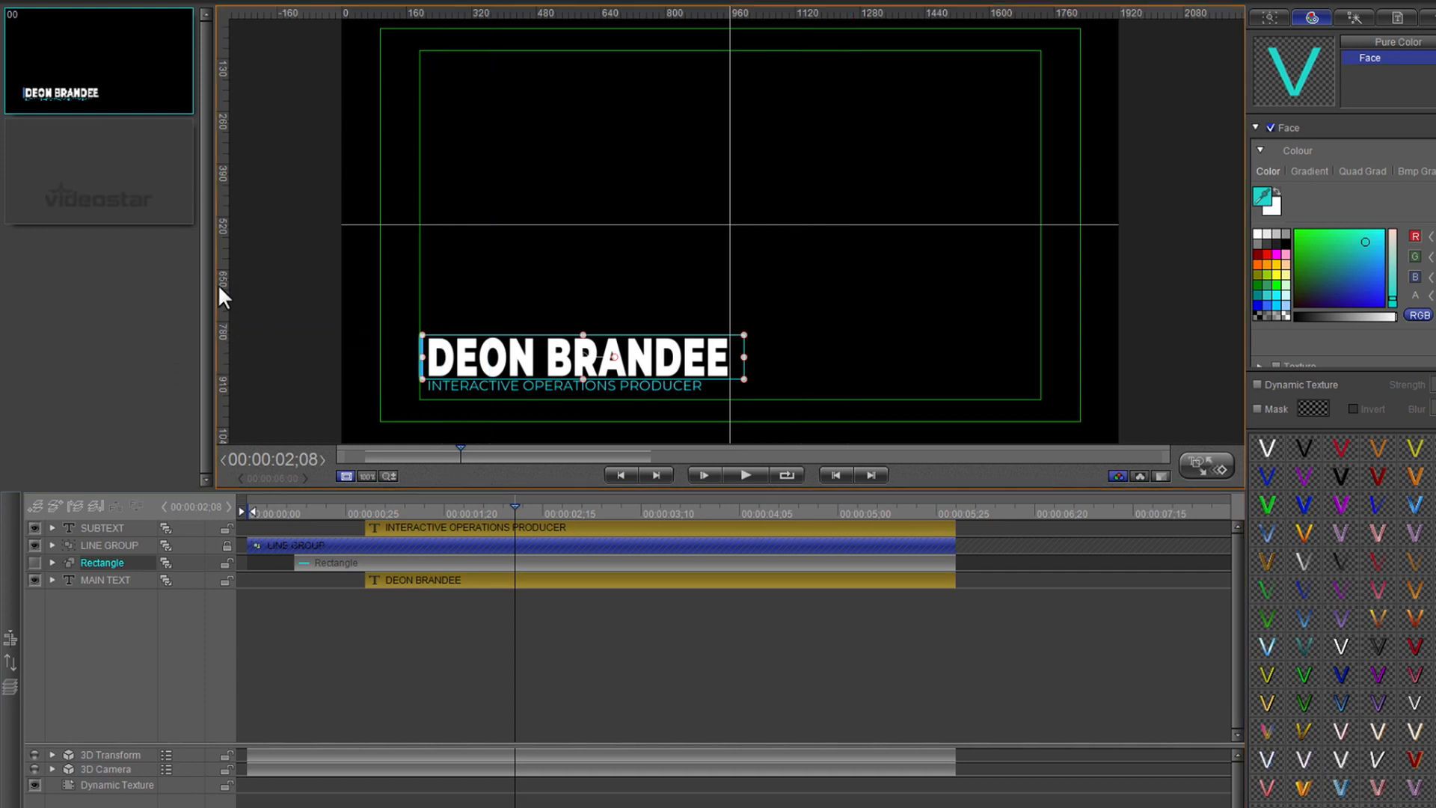
drag(217, 285, 417, 324)
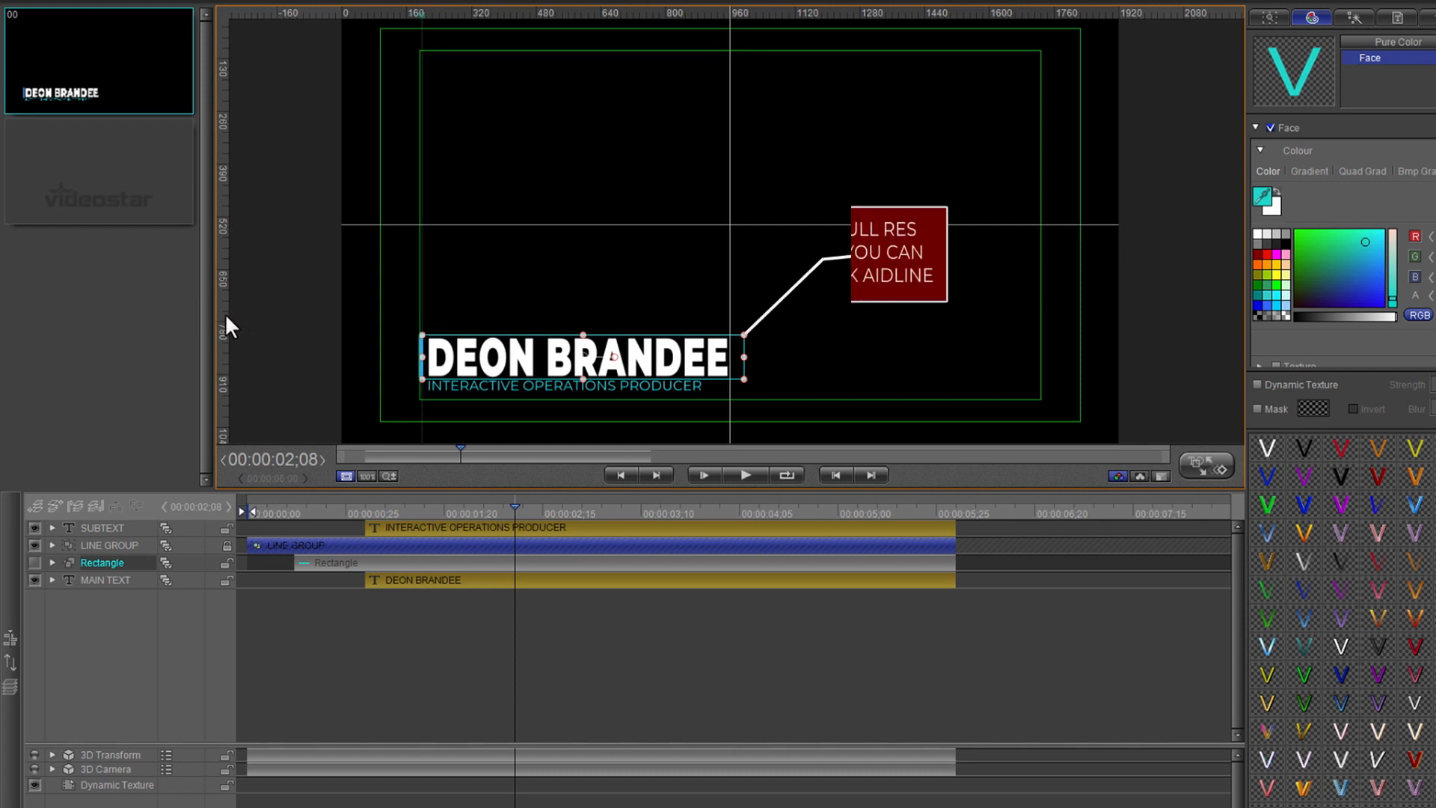
drag(225, 314, 745, 366)
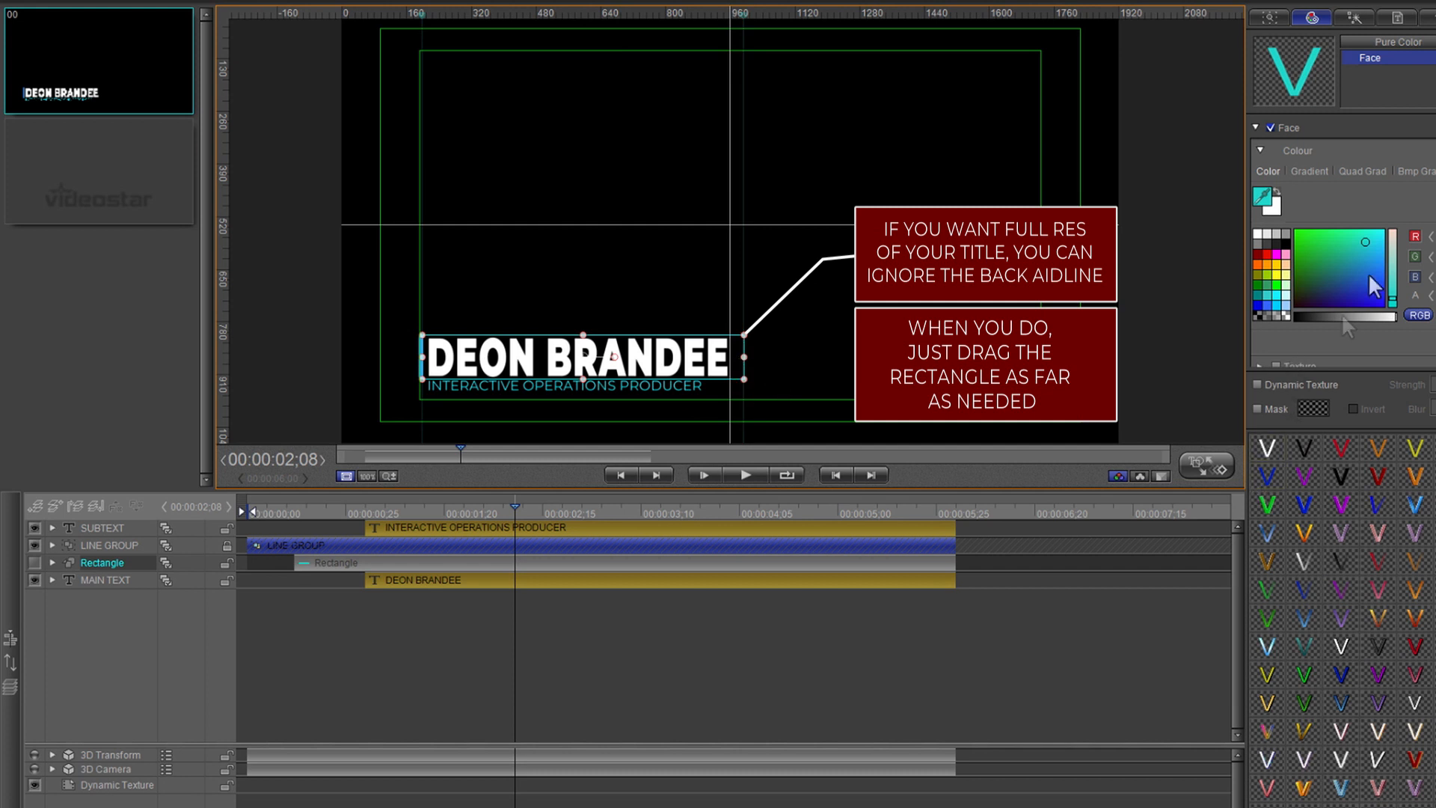
click(1396, 15)
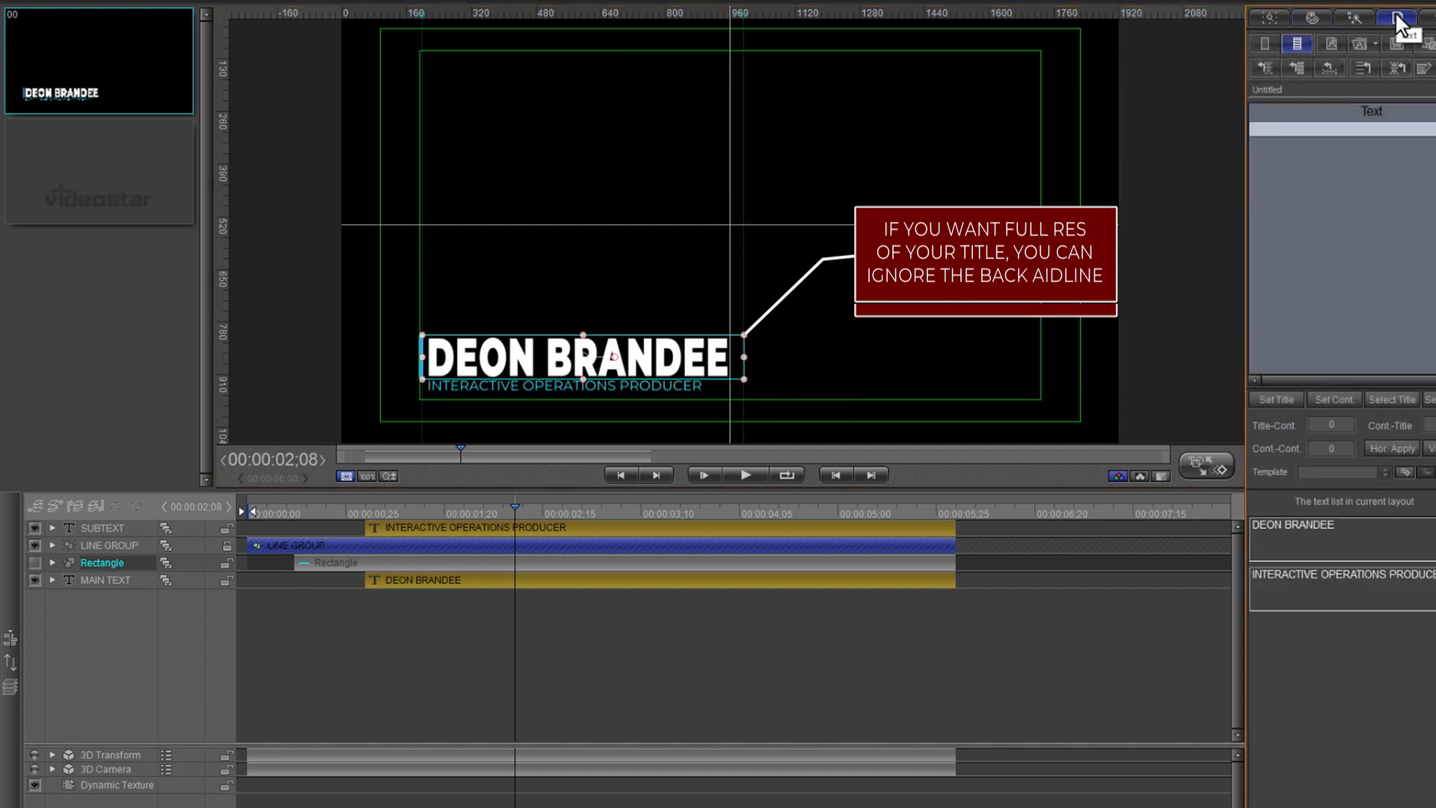
- Add a surname to the name entry in the text list
click(1364, 533)
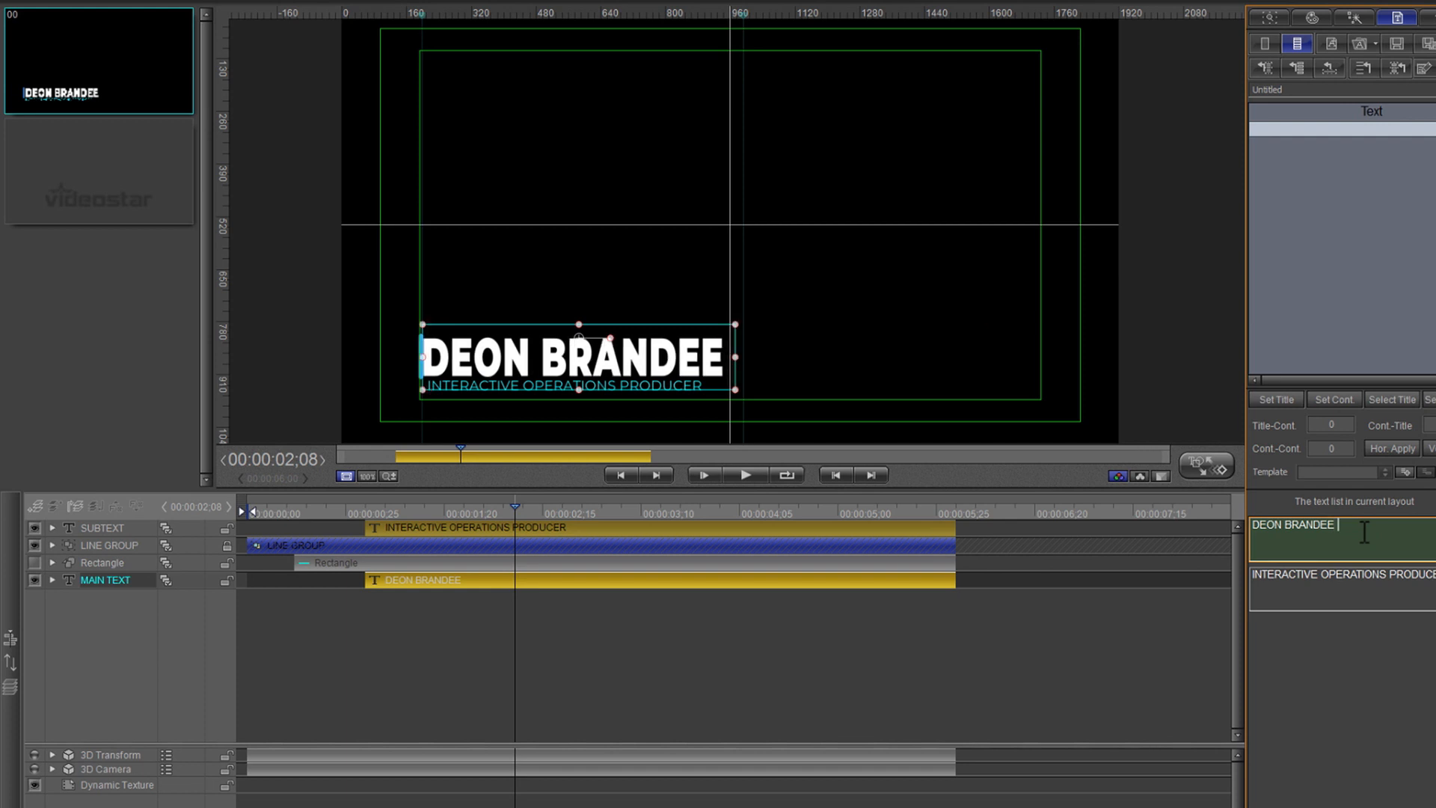
text(HOLLIS)
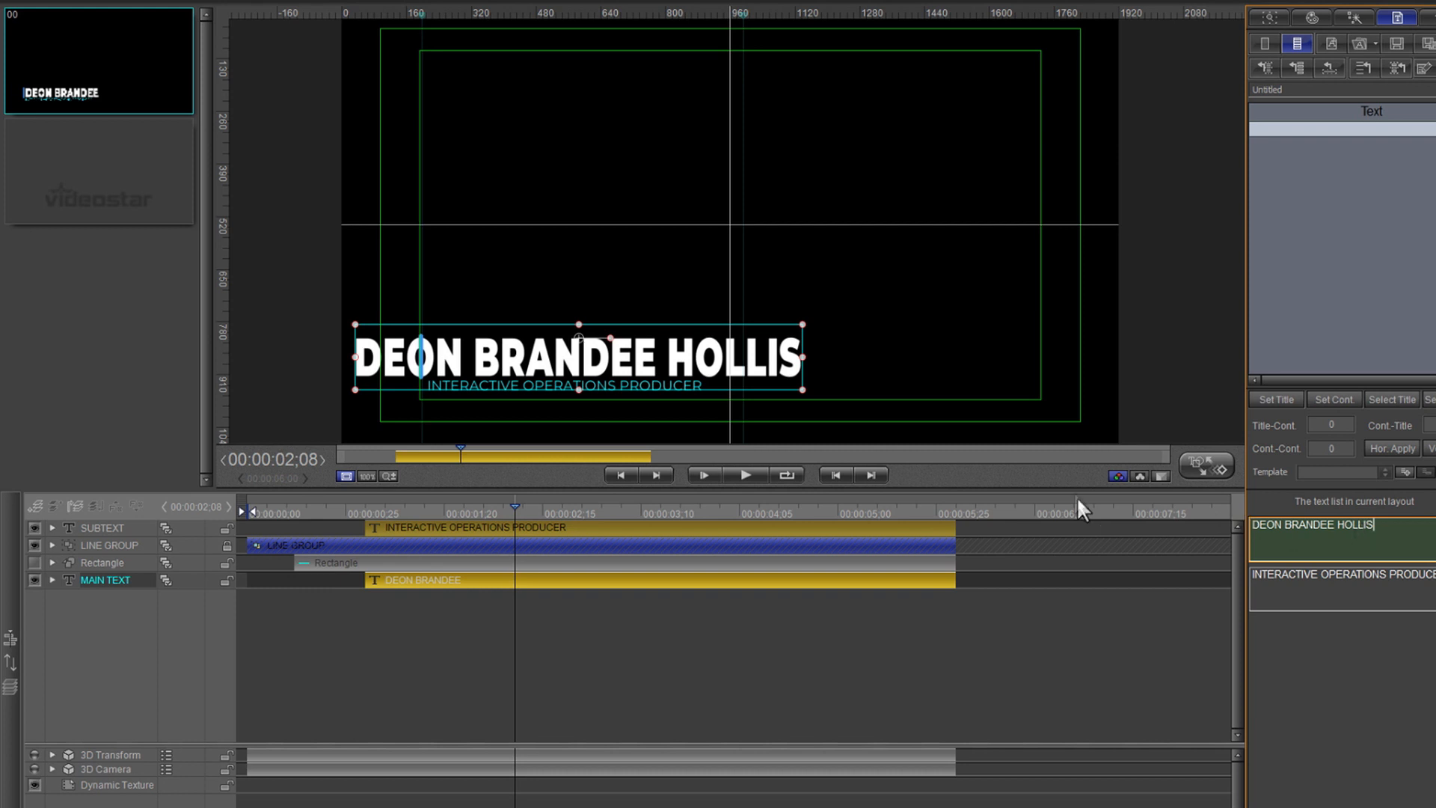
click(357, 359)
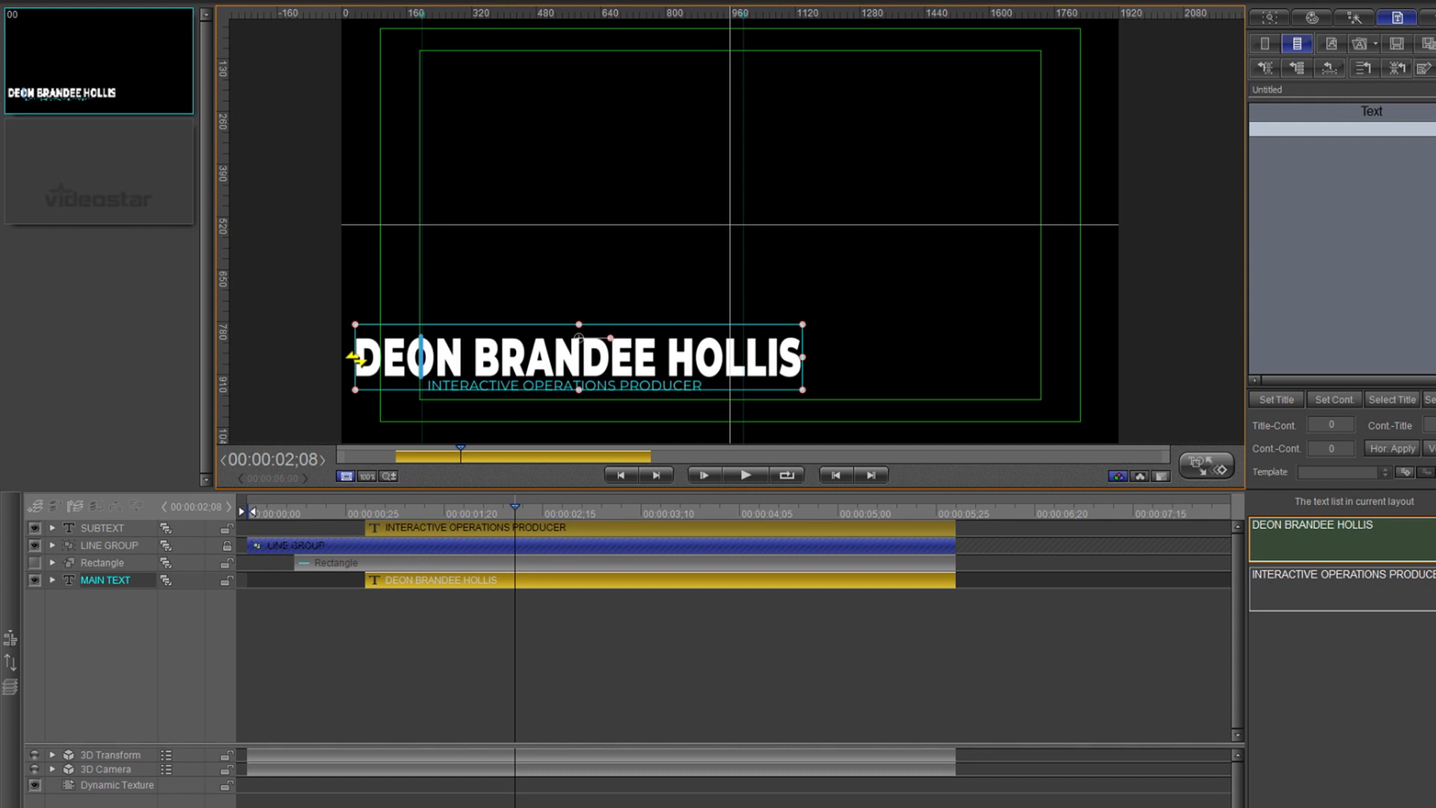
- Move the name text right so it starts flush with the job title's left edge
click(454, 359)
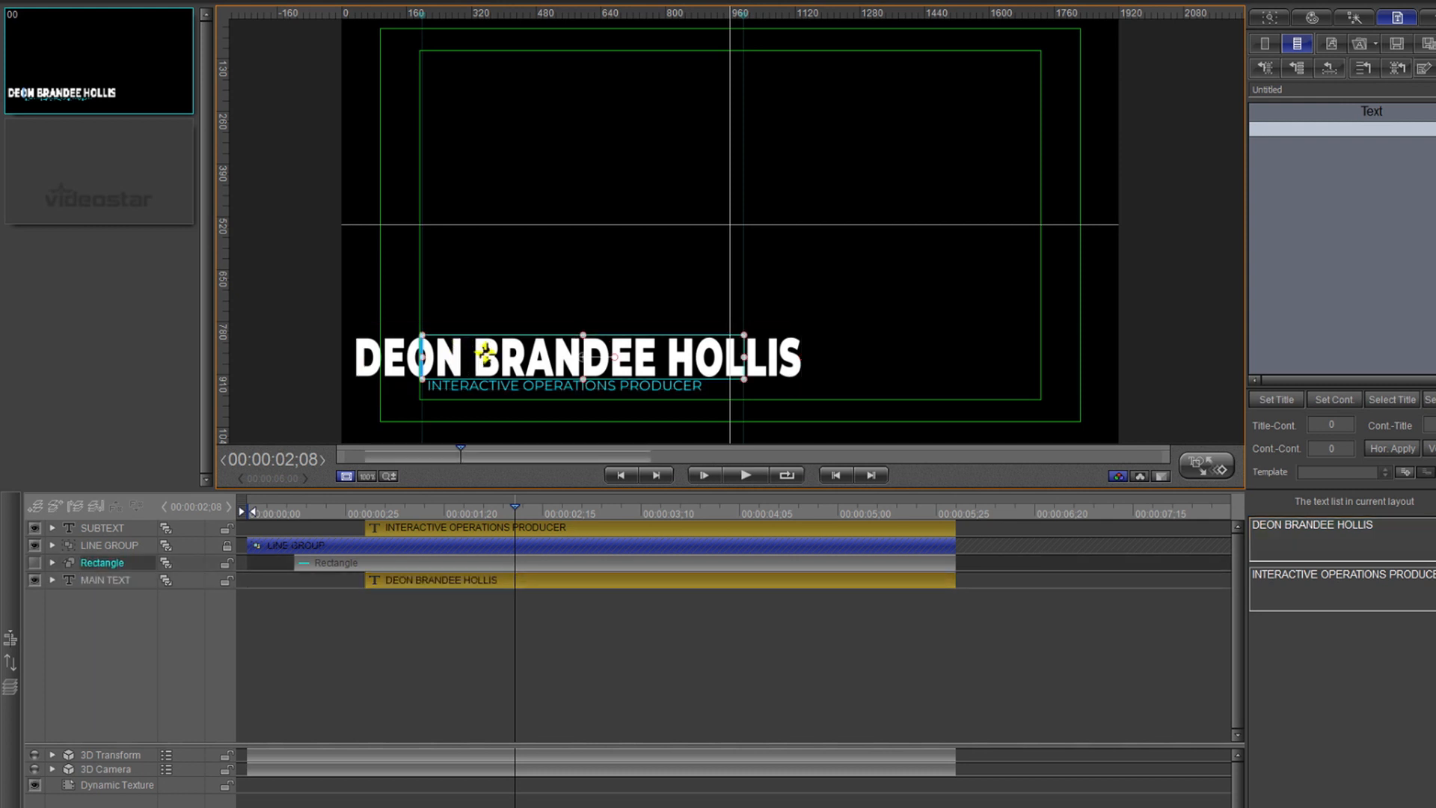
click(389, 365)
drag(386, 354, 454, 355)
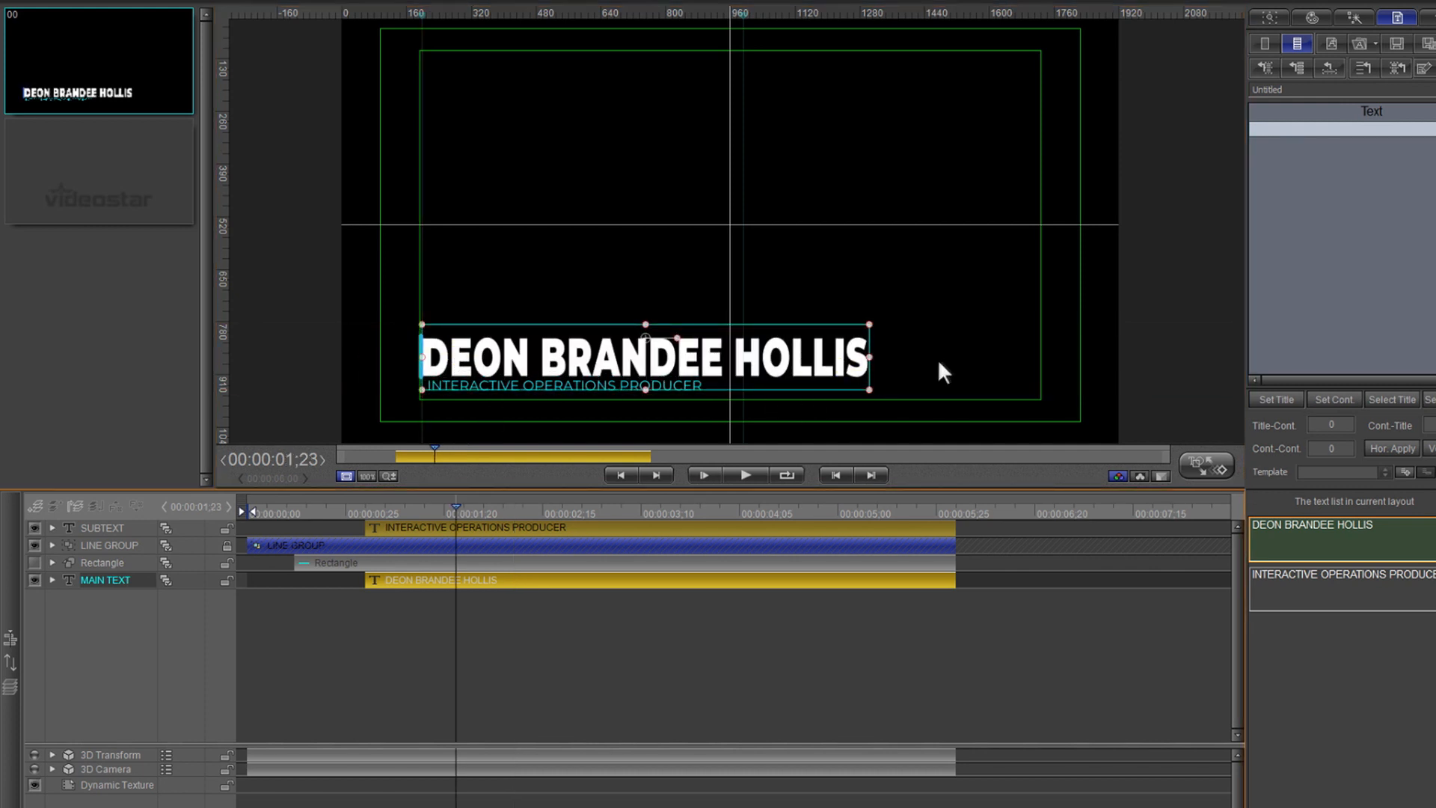
click(870, 359)
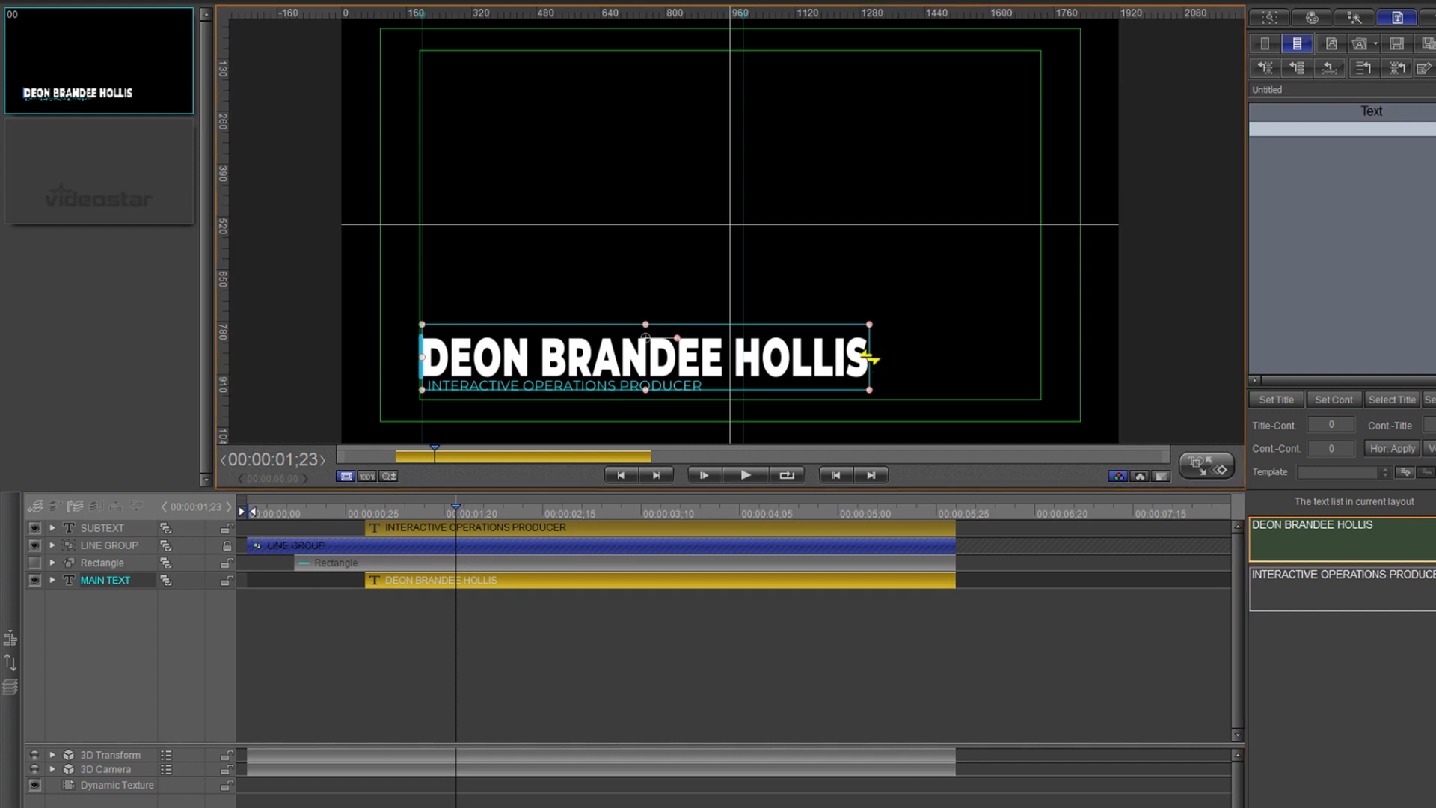
key(Right)
key(Right)
key(Right)
key(Right)
key(Right)
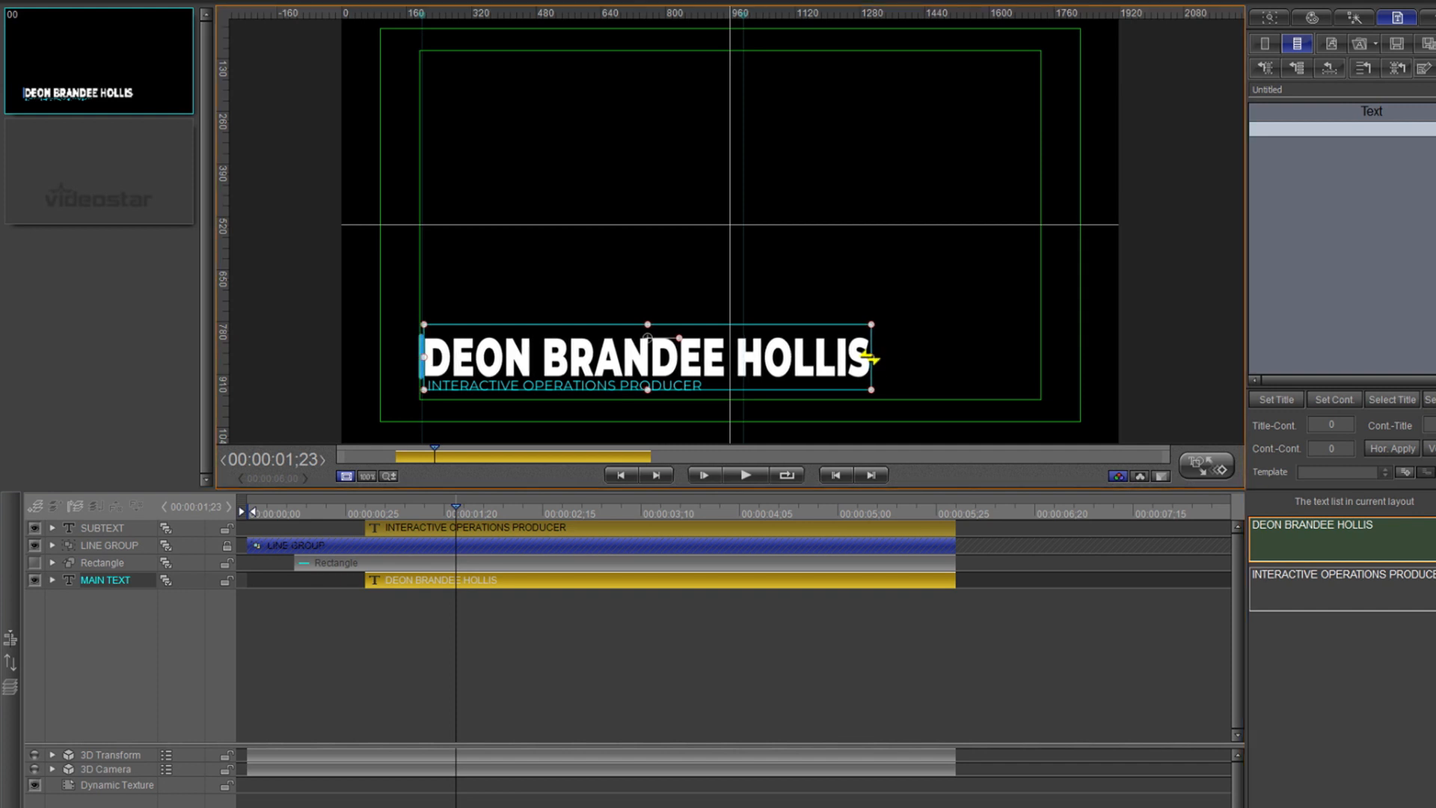
- Play the title, then scrub back to where the cyan bar covers the first two names but not the surname
key(space)
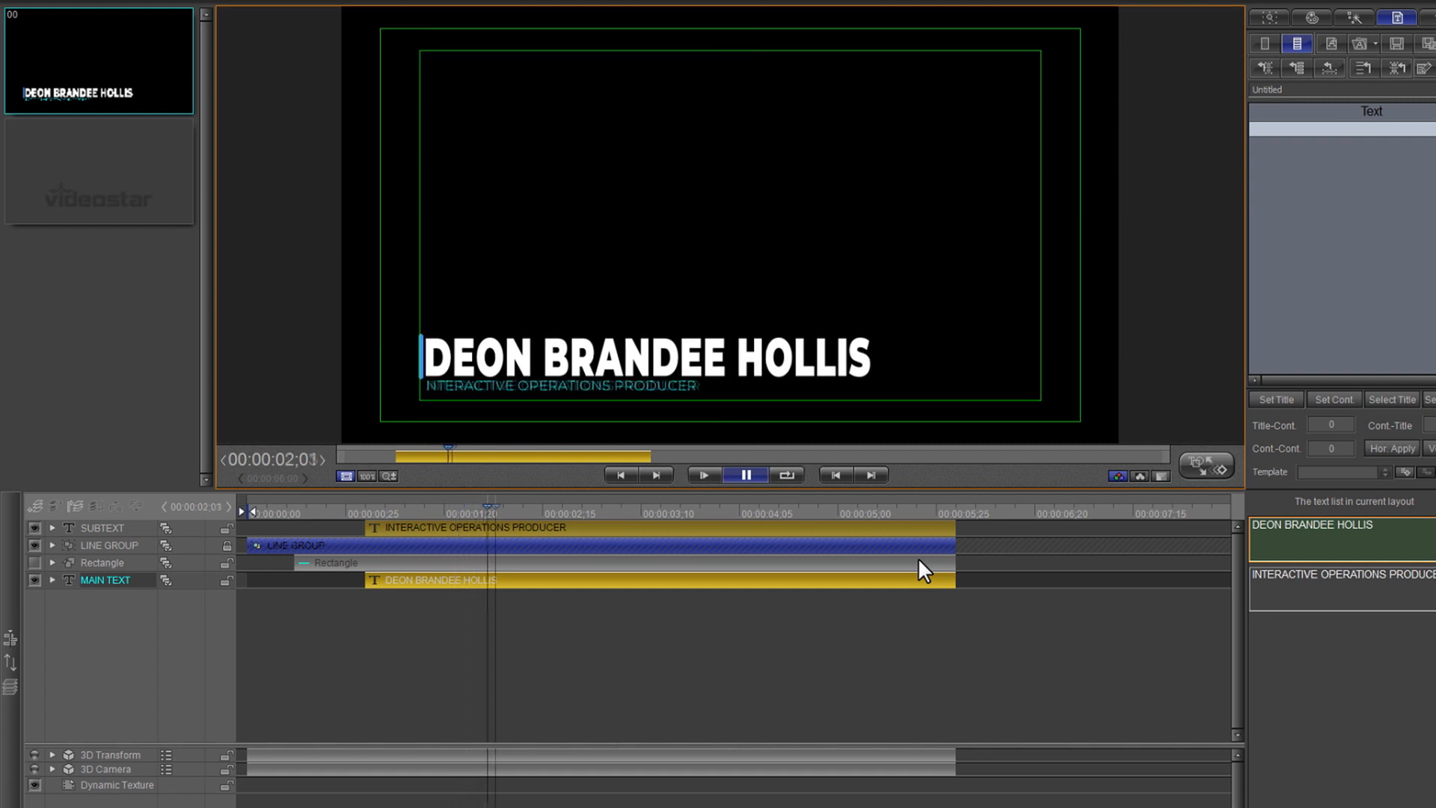
key(space)
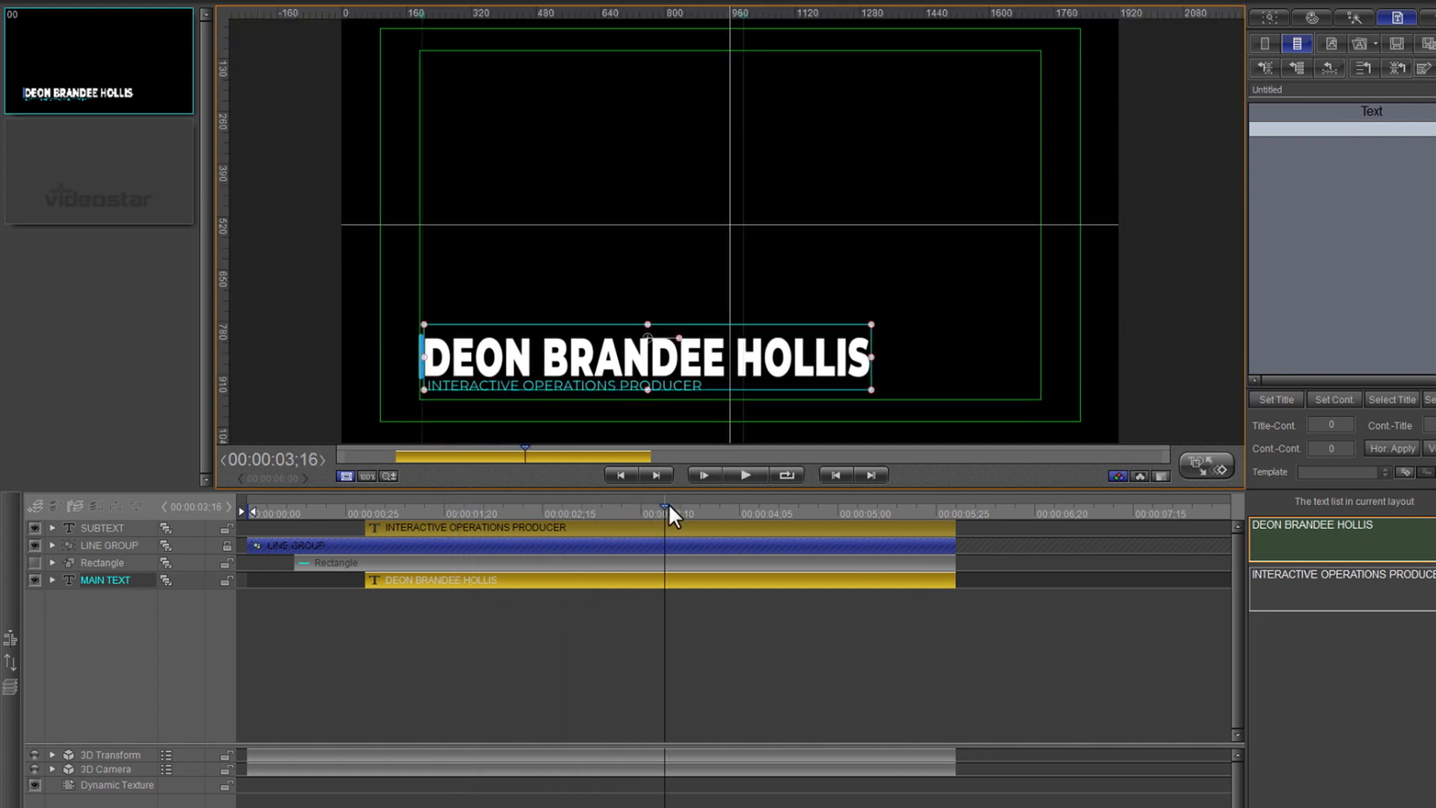
drag(668, 507, 739, 511)
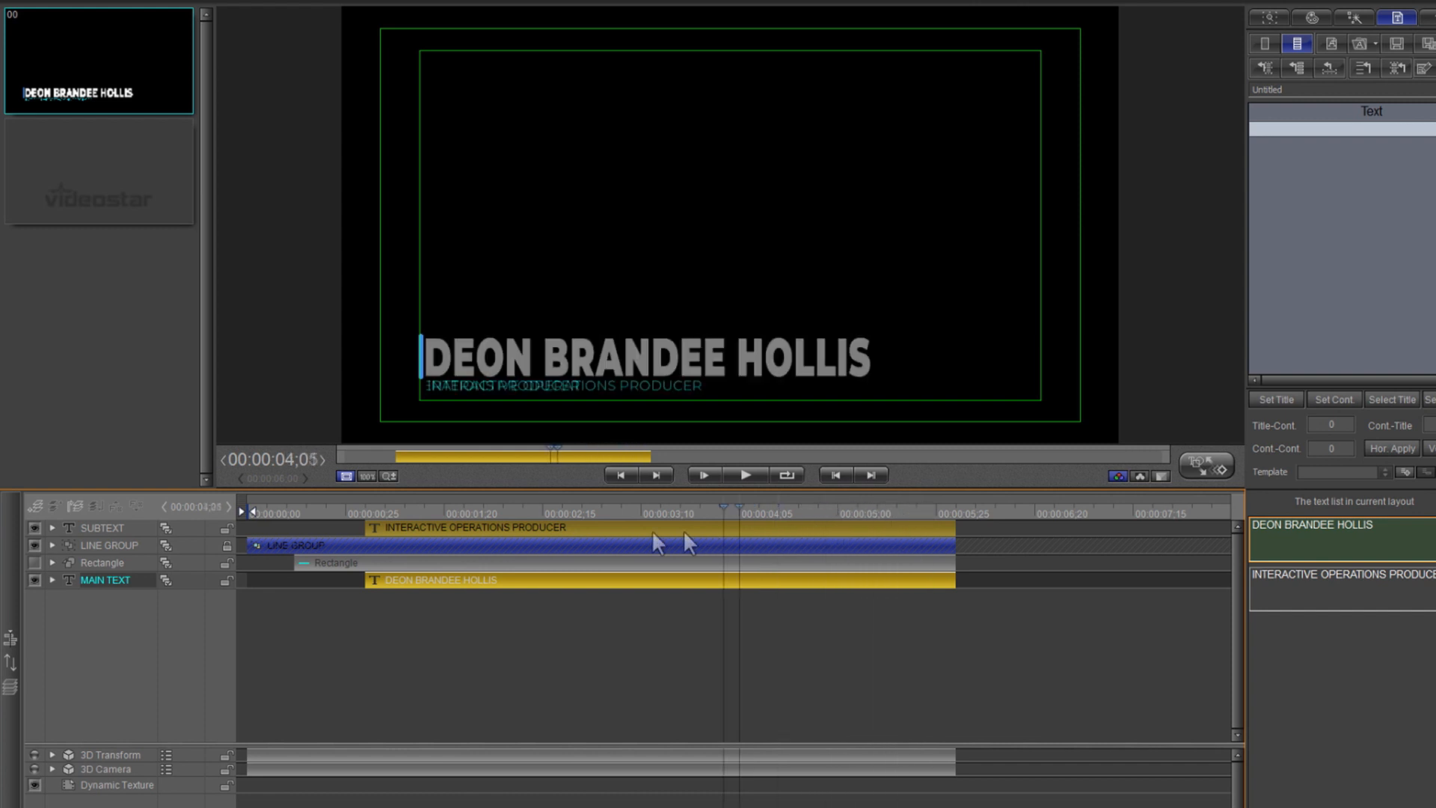
drag(658, 543, 343, 551)
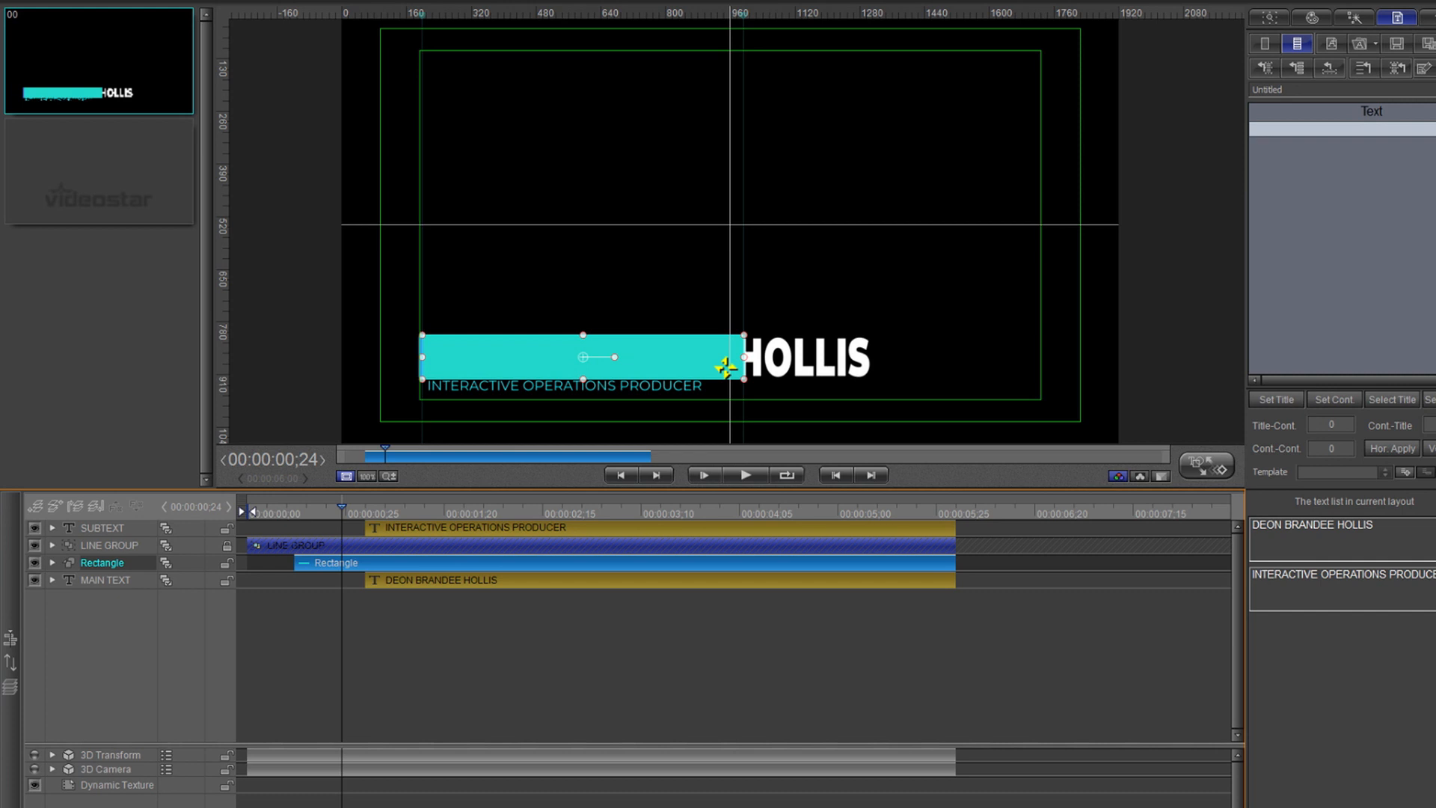
- Make the cyan bar semi-transparent and stretch it well past the end of the surname
click(1312, 16)
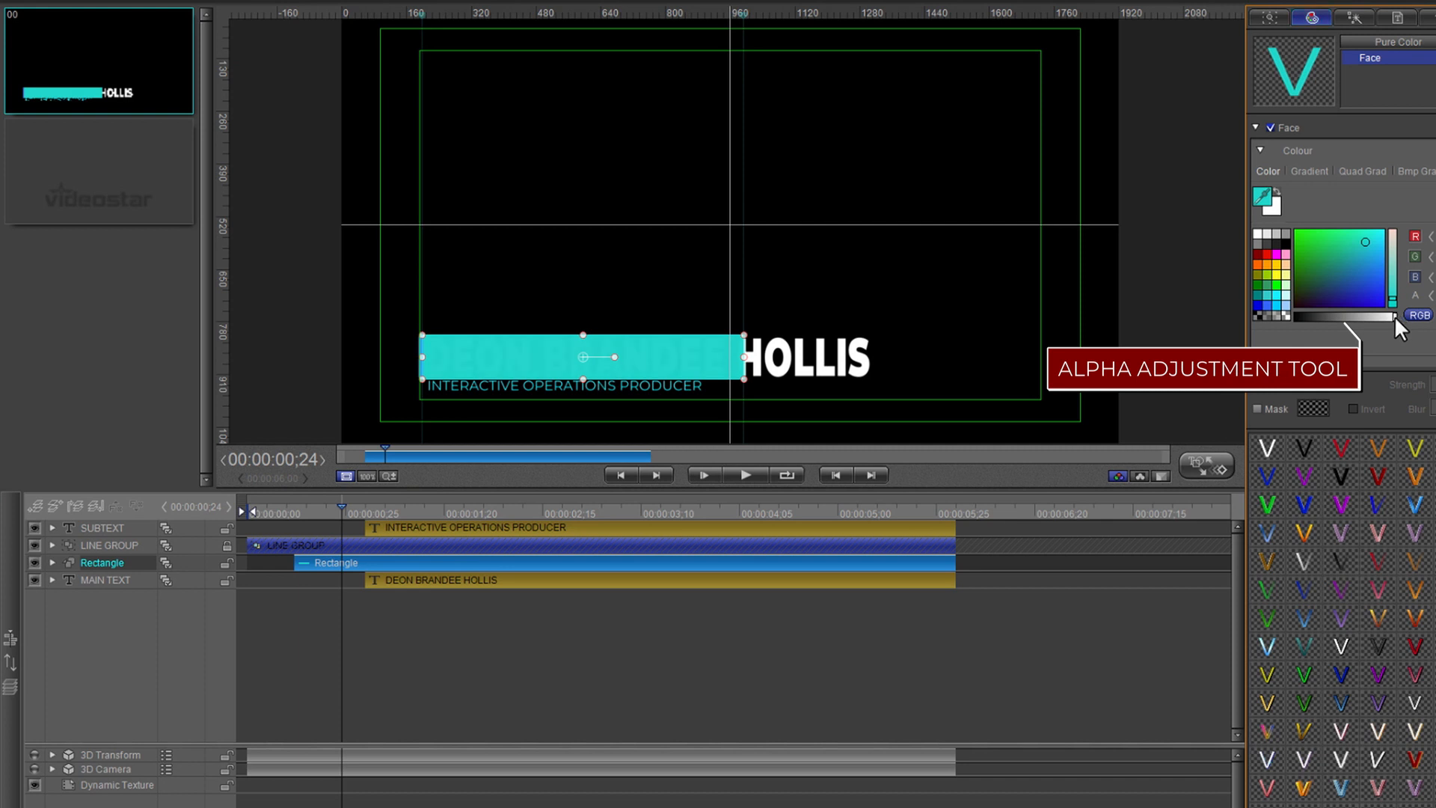
drag(1394, 316, 1334, 319)
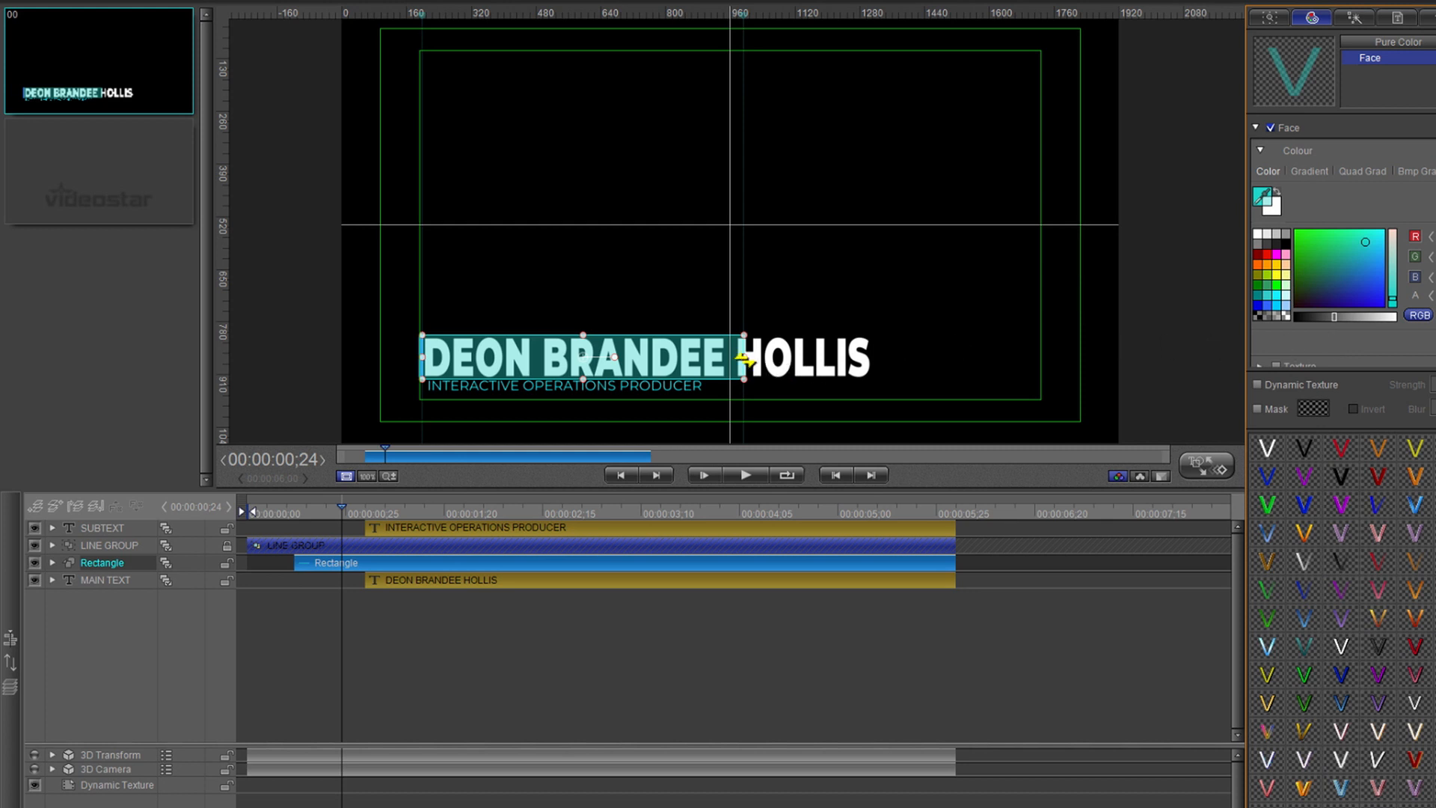
drag(743, 362, 875, 357)
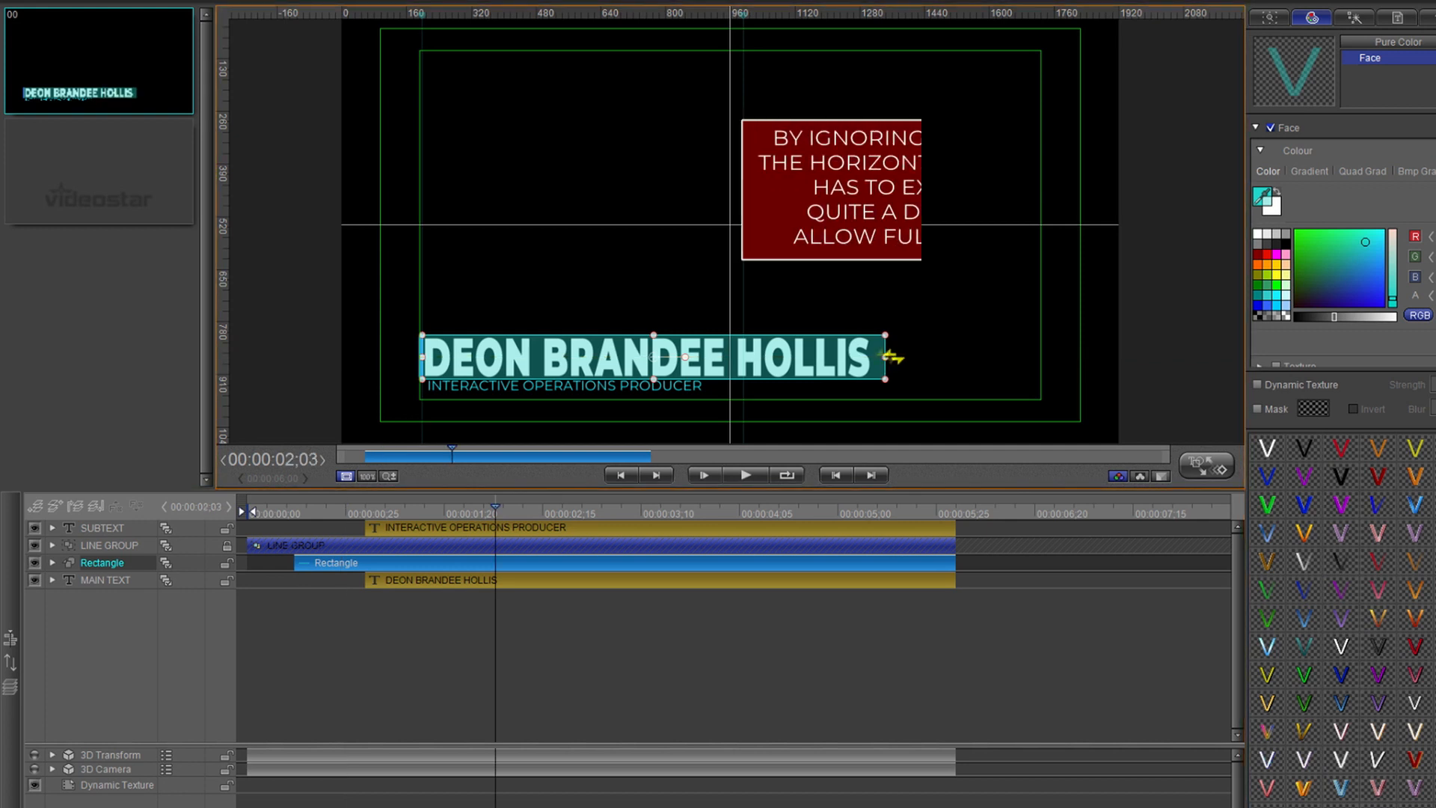
drag(888, 356, 1042, 357)
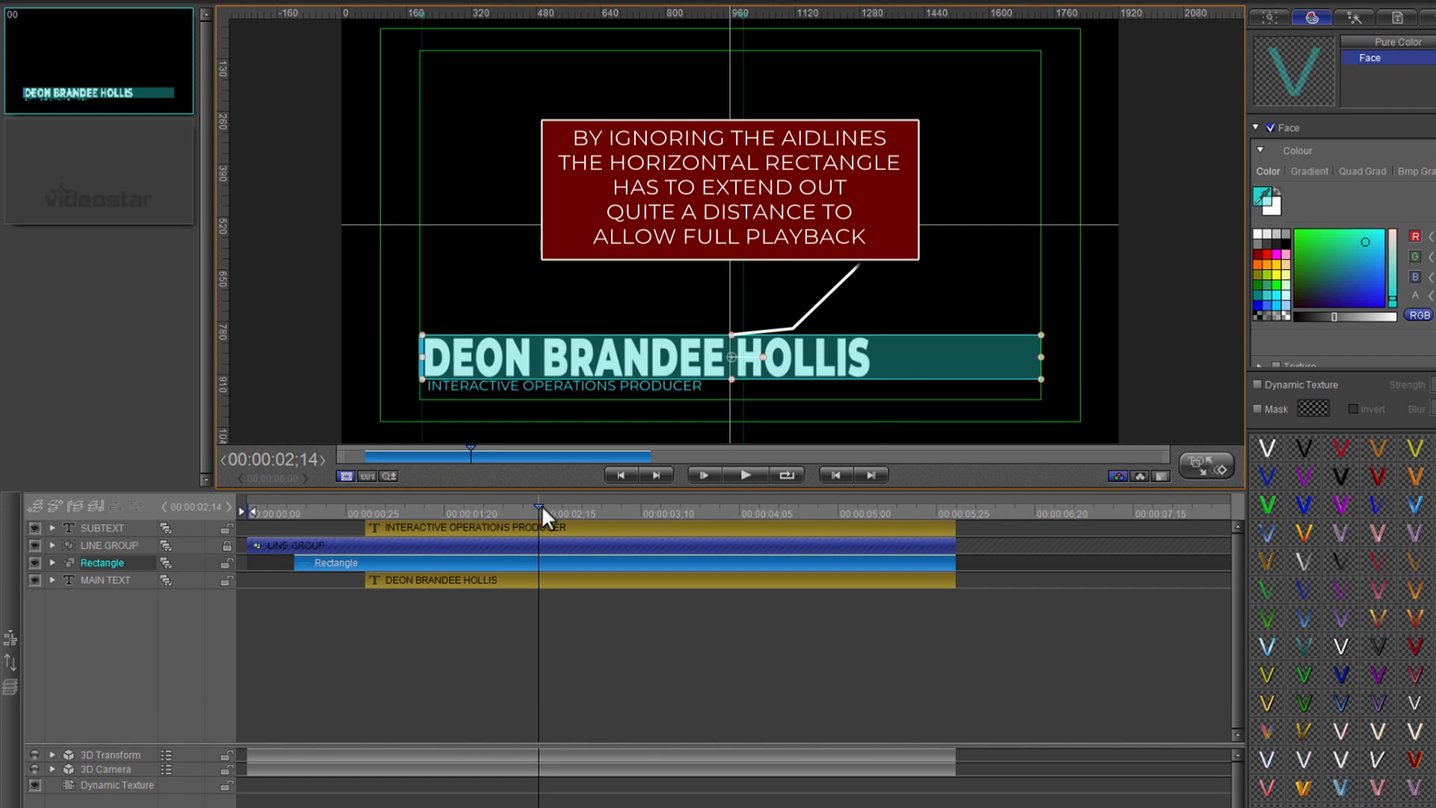
- Preview the animation, restore the cyan bar to full opacity, and replay it from the start
drag(541, 505, 196, 554)
key(space)
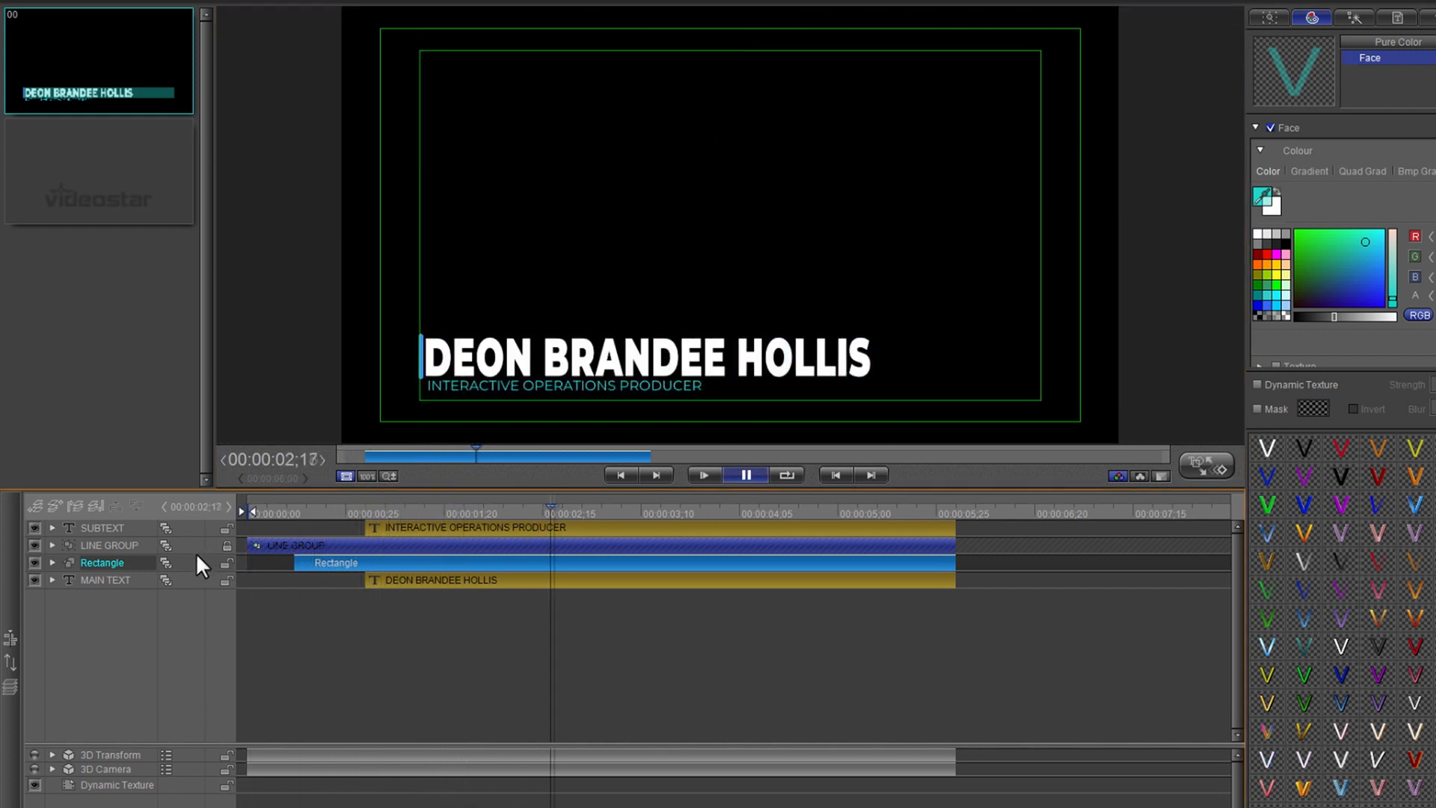
key(space)
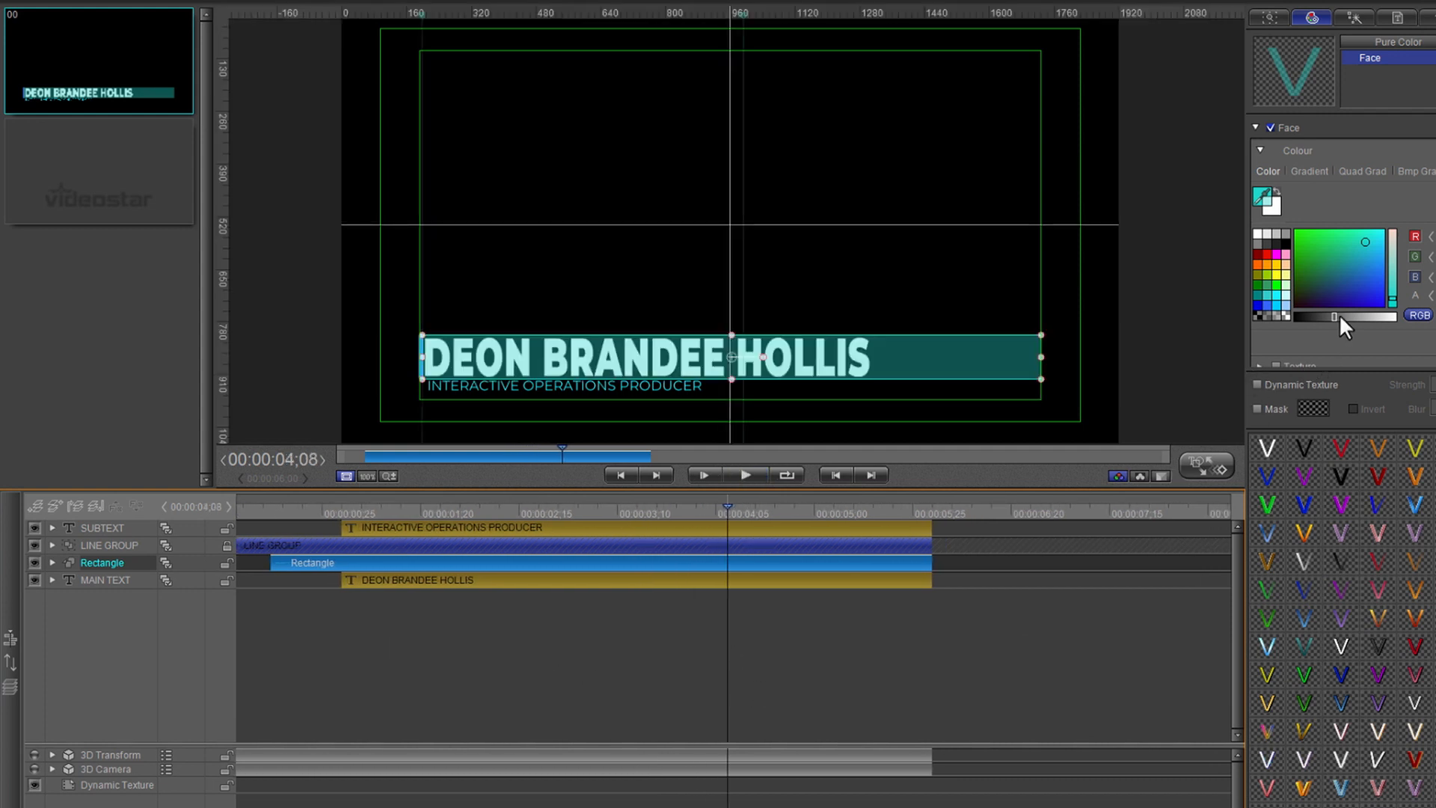
drag(1335, 314, 1399, 315)
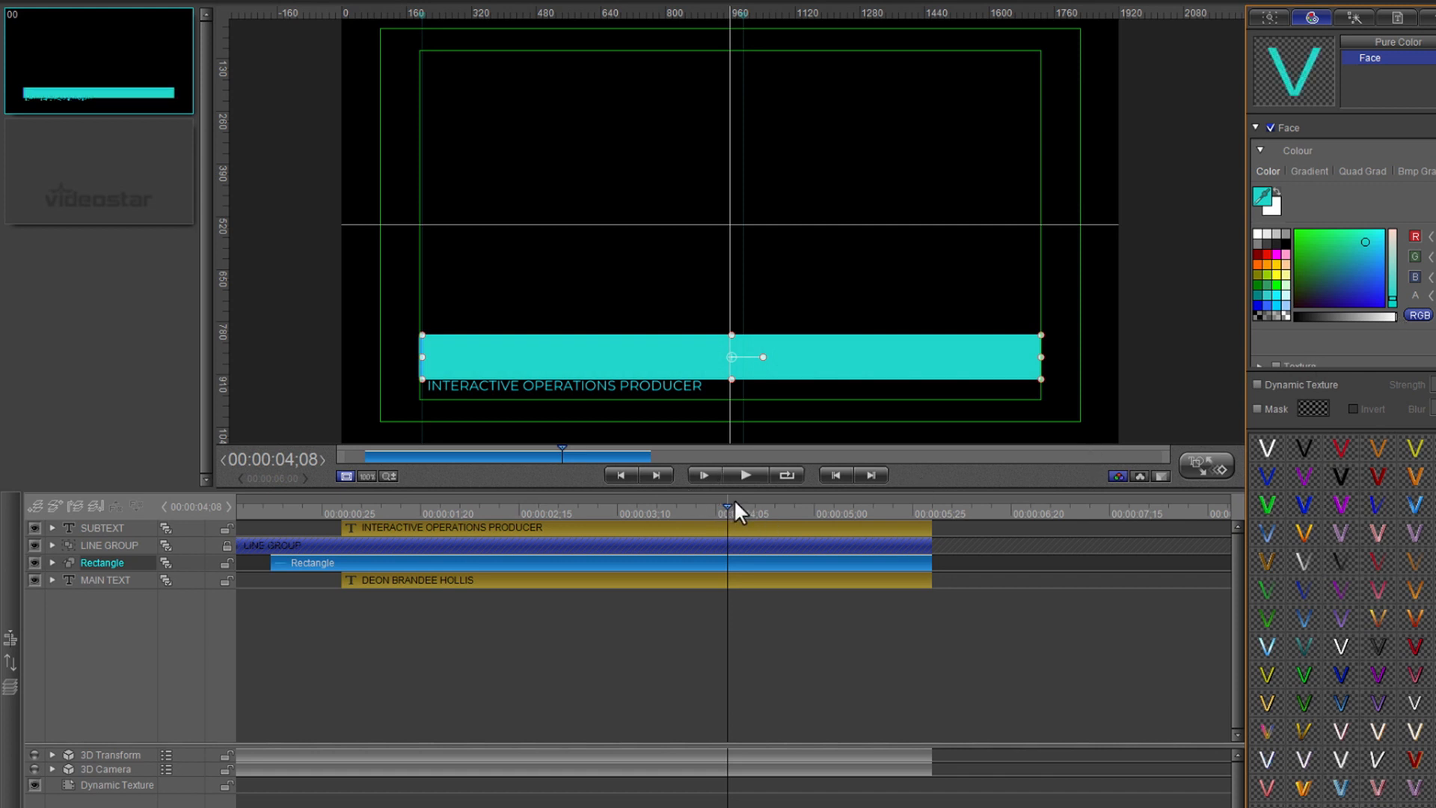
drag(725, 507, 199, 577)
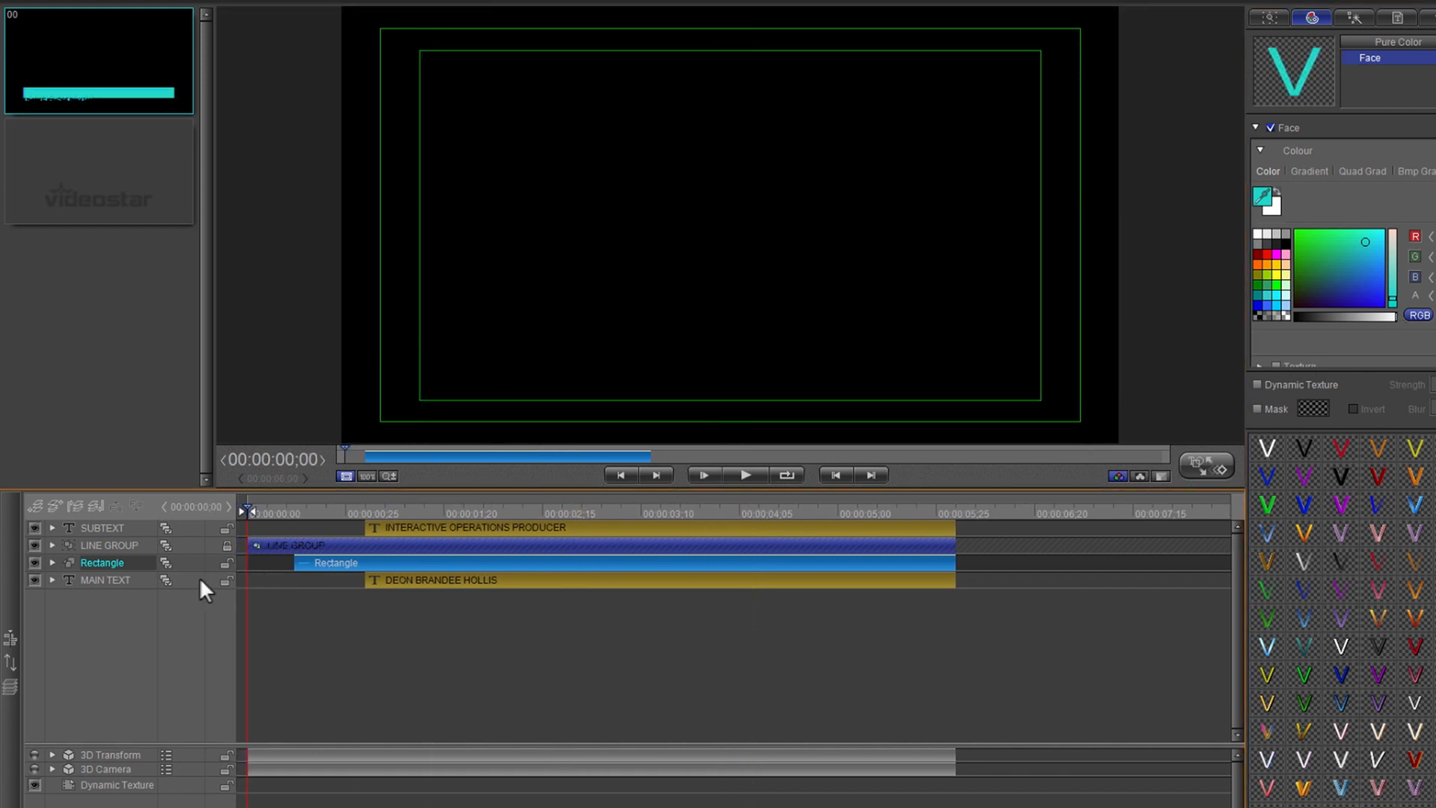
key(space)
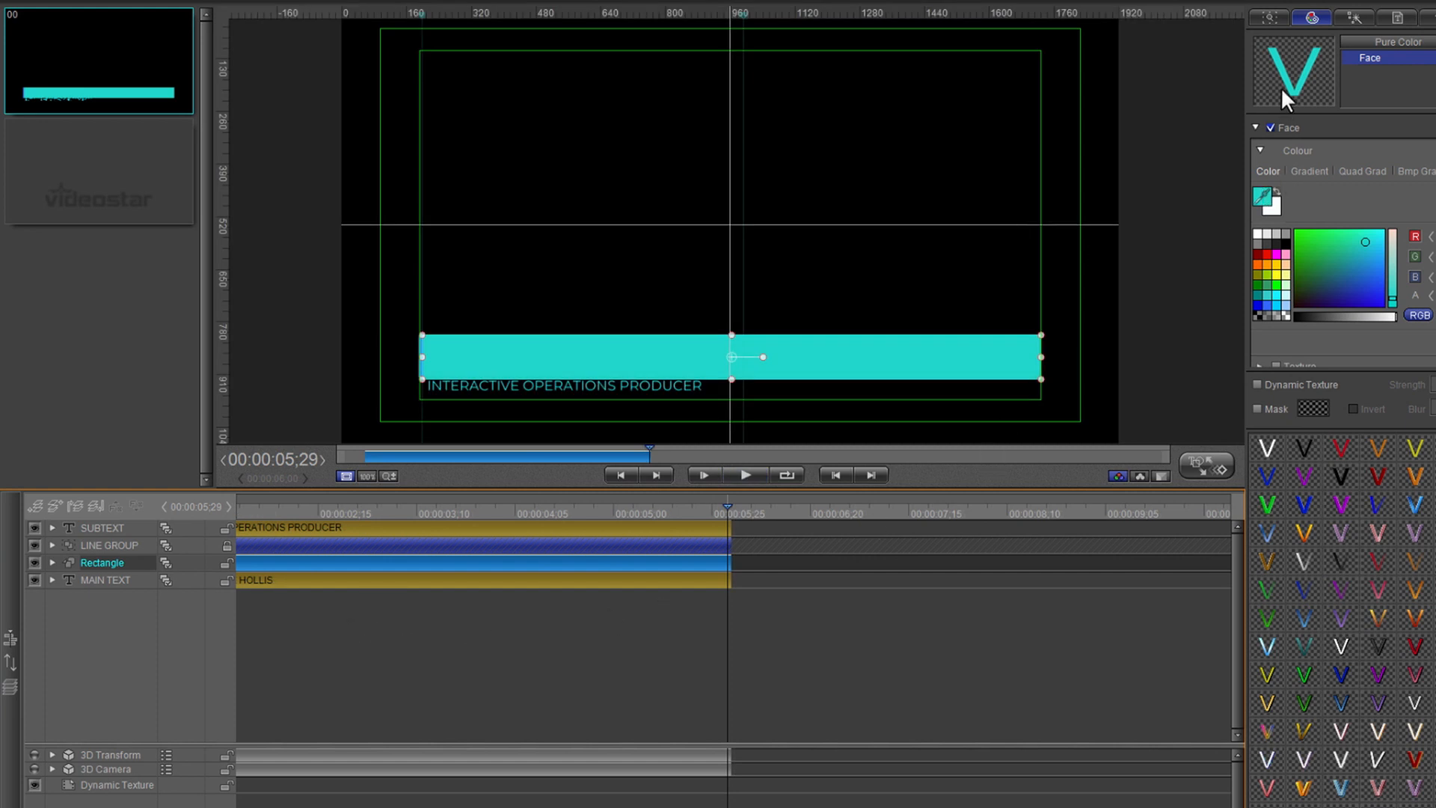
- Delete OPERATIONS from the job title so it reads 'INTERACTIVE PRODUCER'
click(1397, 17)
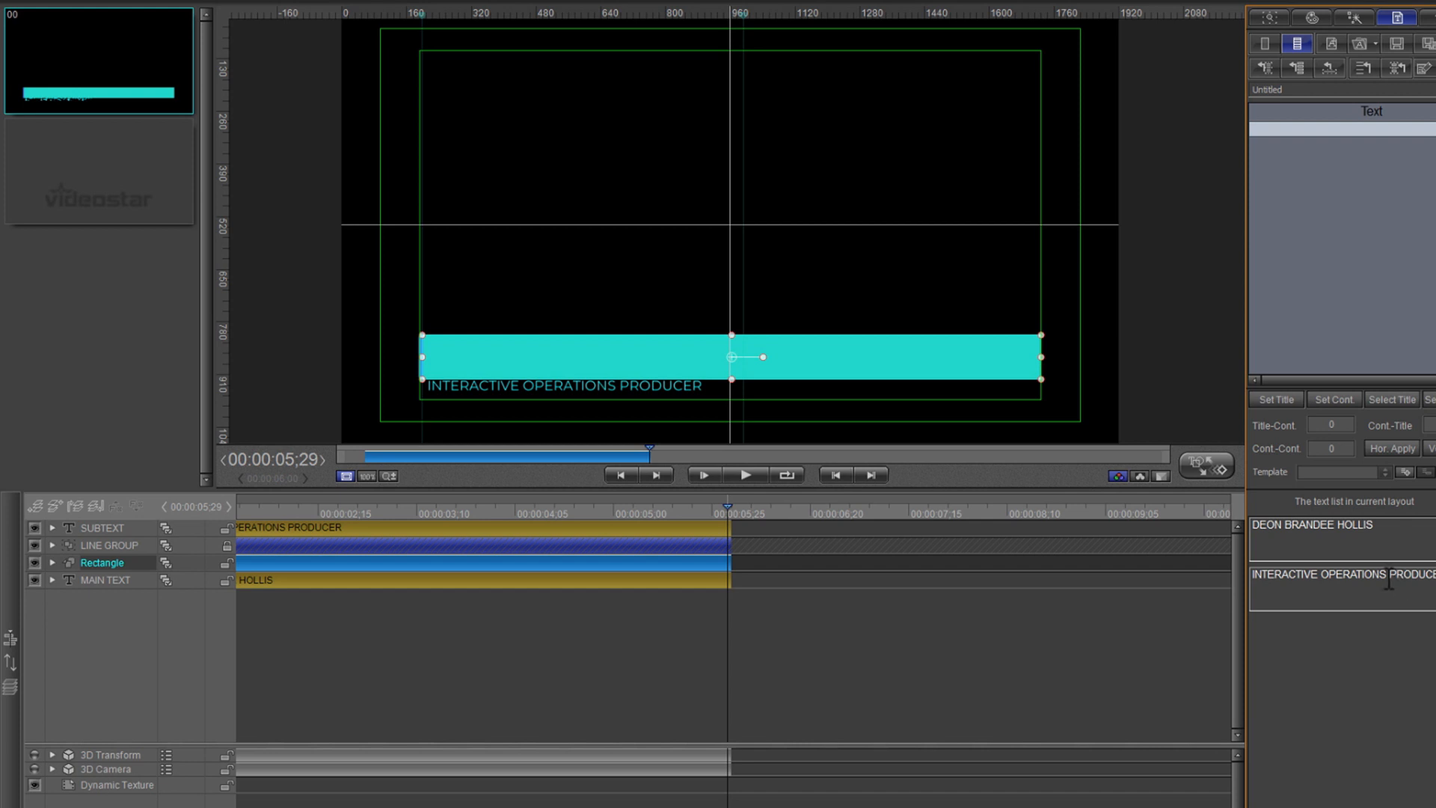
click(1390, 576)
key(BackSpace)
key(BackSpace)
key(BackSpace)
key(BackSpace)
key(BackSpace)
key(BackSpace)
key(BackSpace)
key(BackSpace)
key(BackSpace)
key(BackSpace)
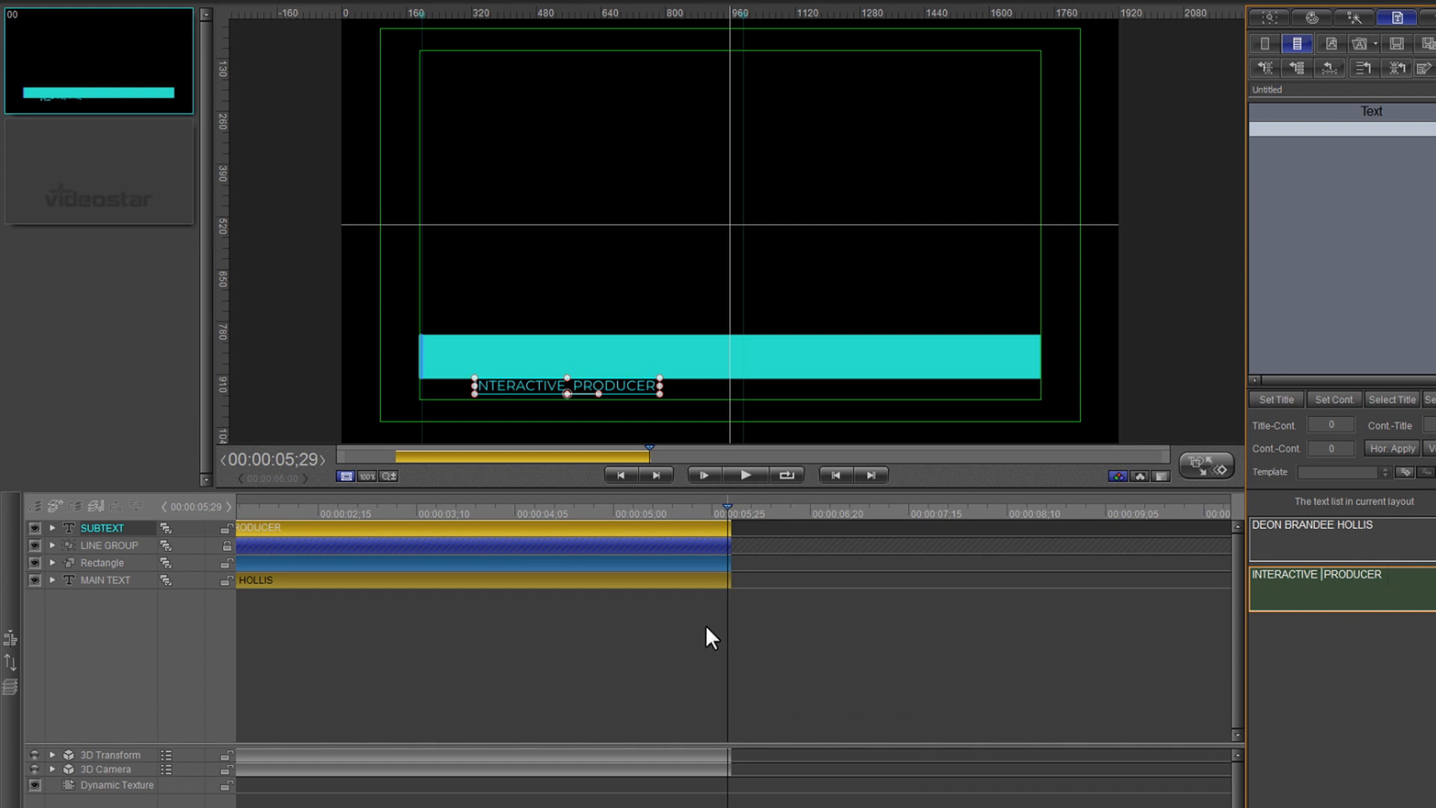
drag(725, 505, 589, 523)
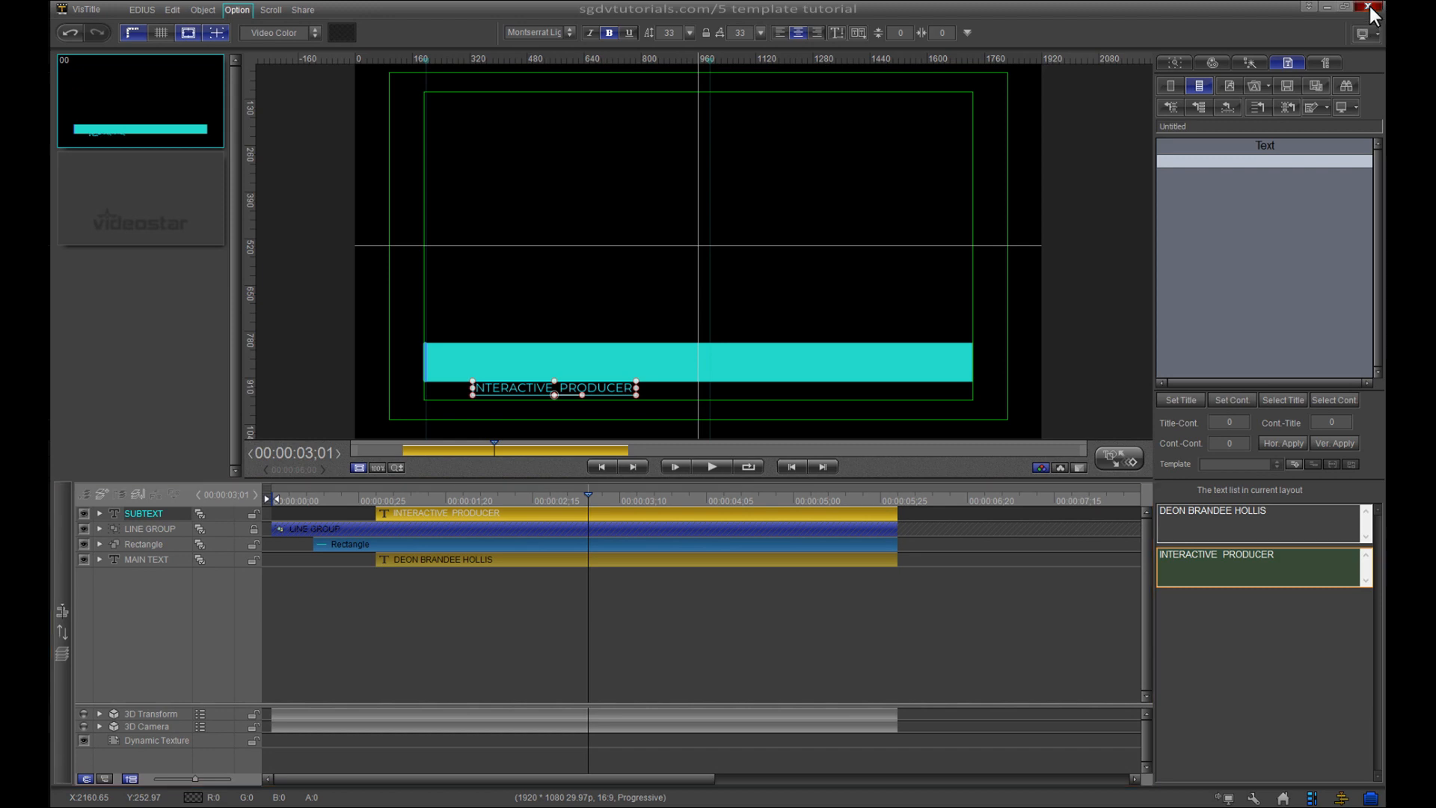
- Save and close VisTitle, then place Lower3rd207 on track 2V after Lower3rd206
click(1376, 4)
click(717, 449)
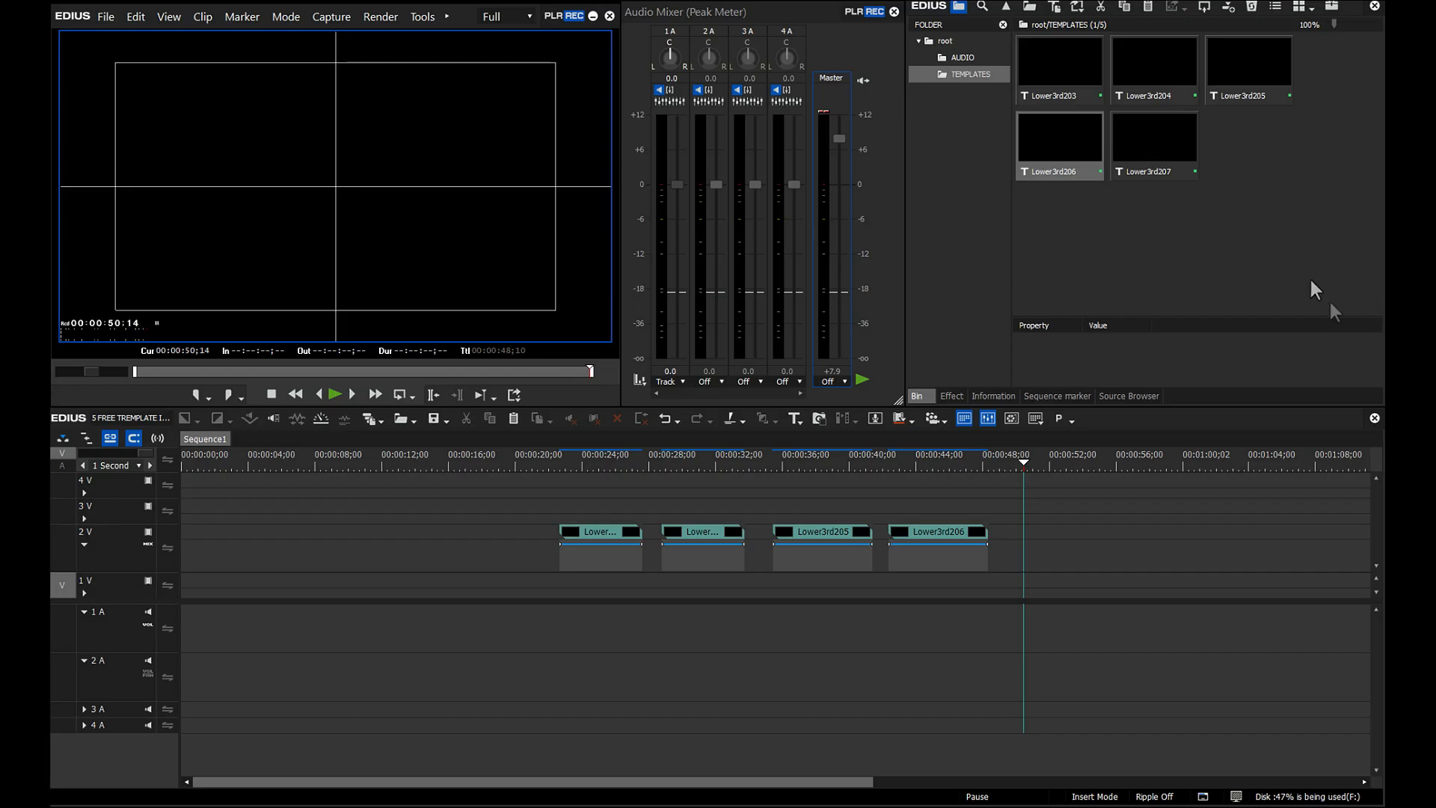
drag(1156, 127, 1018, 559)
- Play back the Lower3rd207 clip and open it in VisTitle
click(1018, 463)
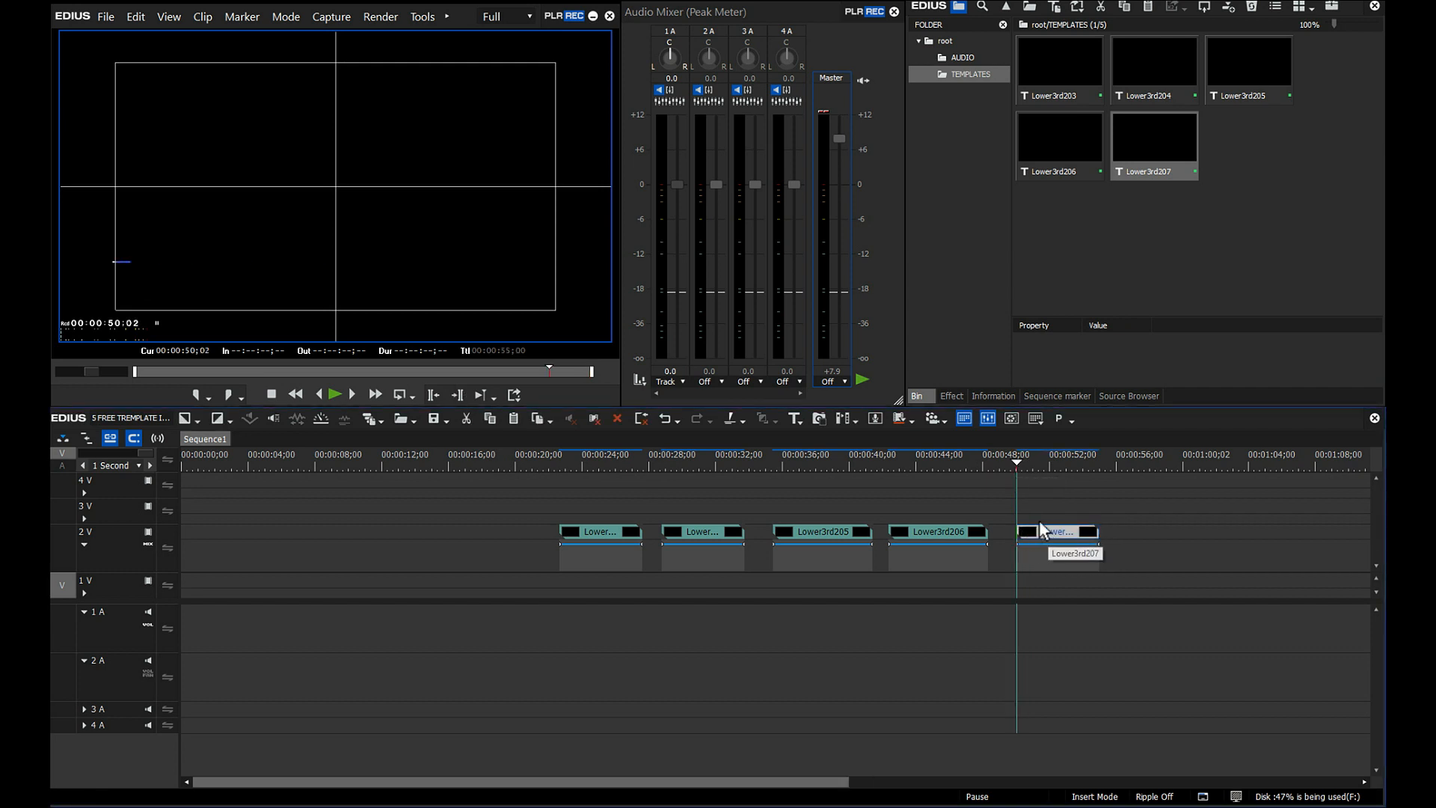
key(space)
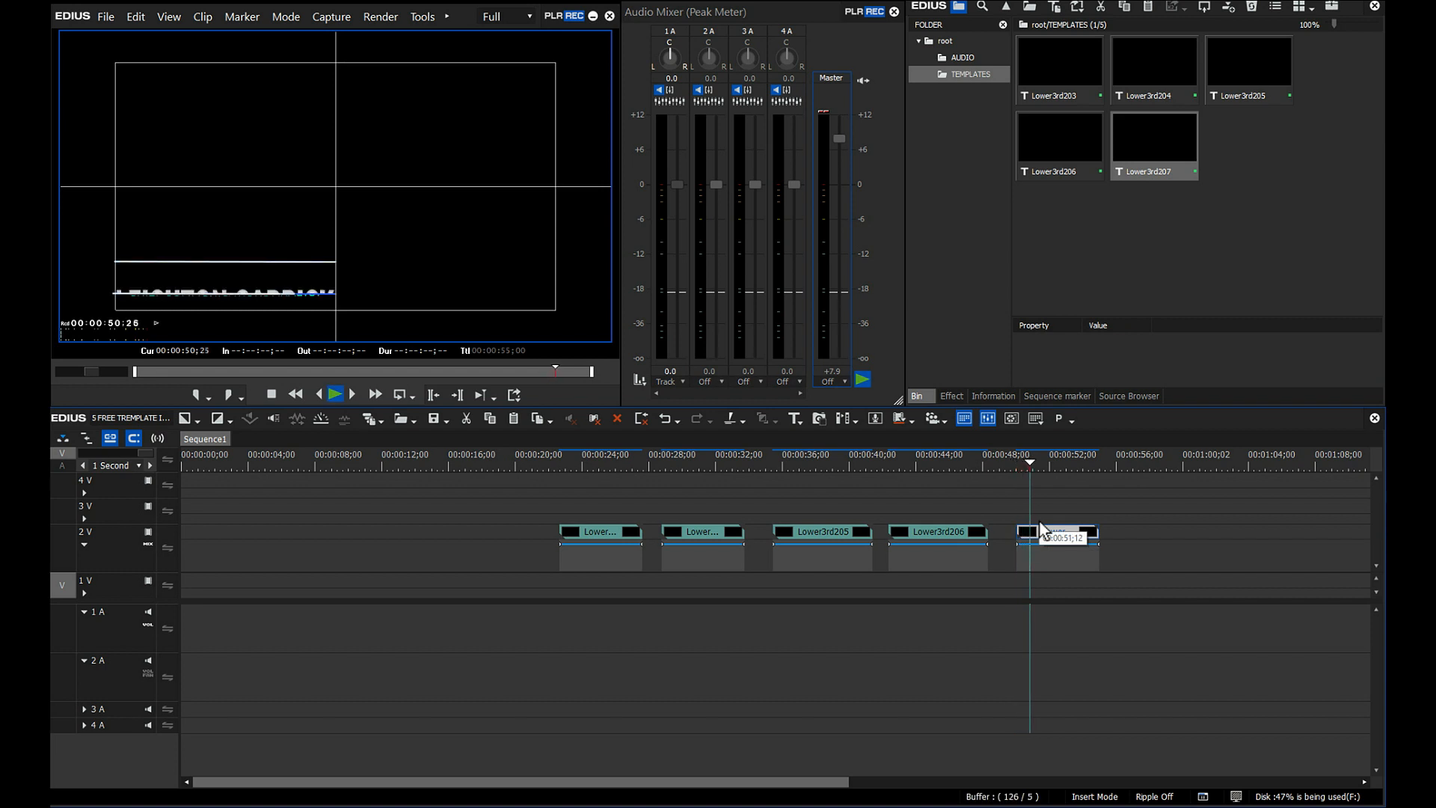
key(space)
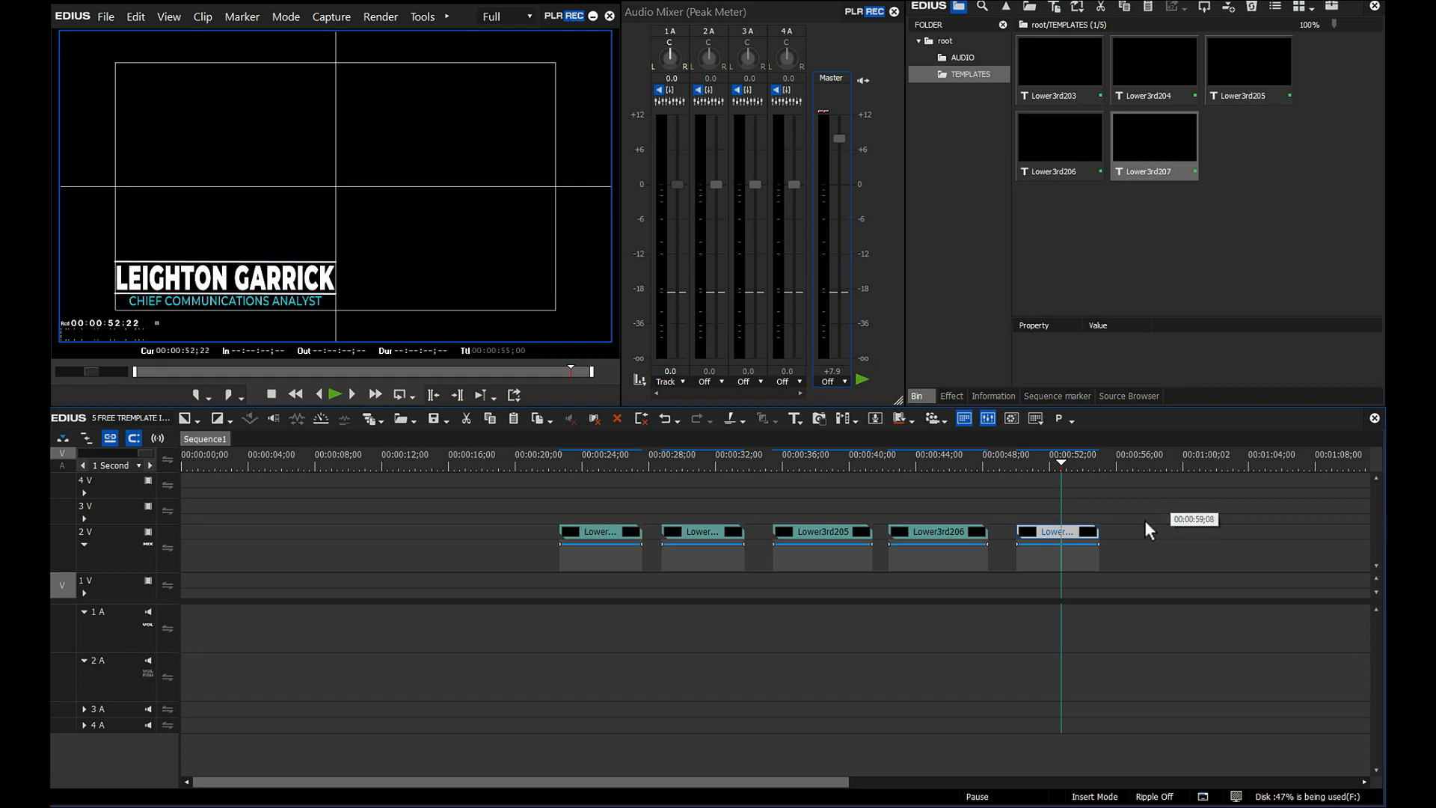
double_click(1057, 535)
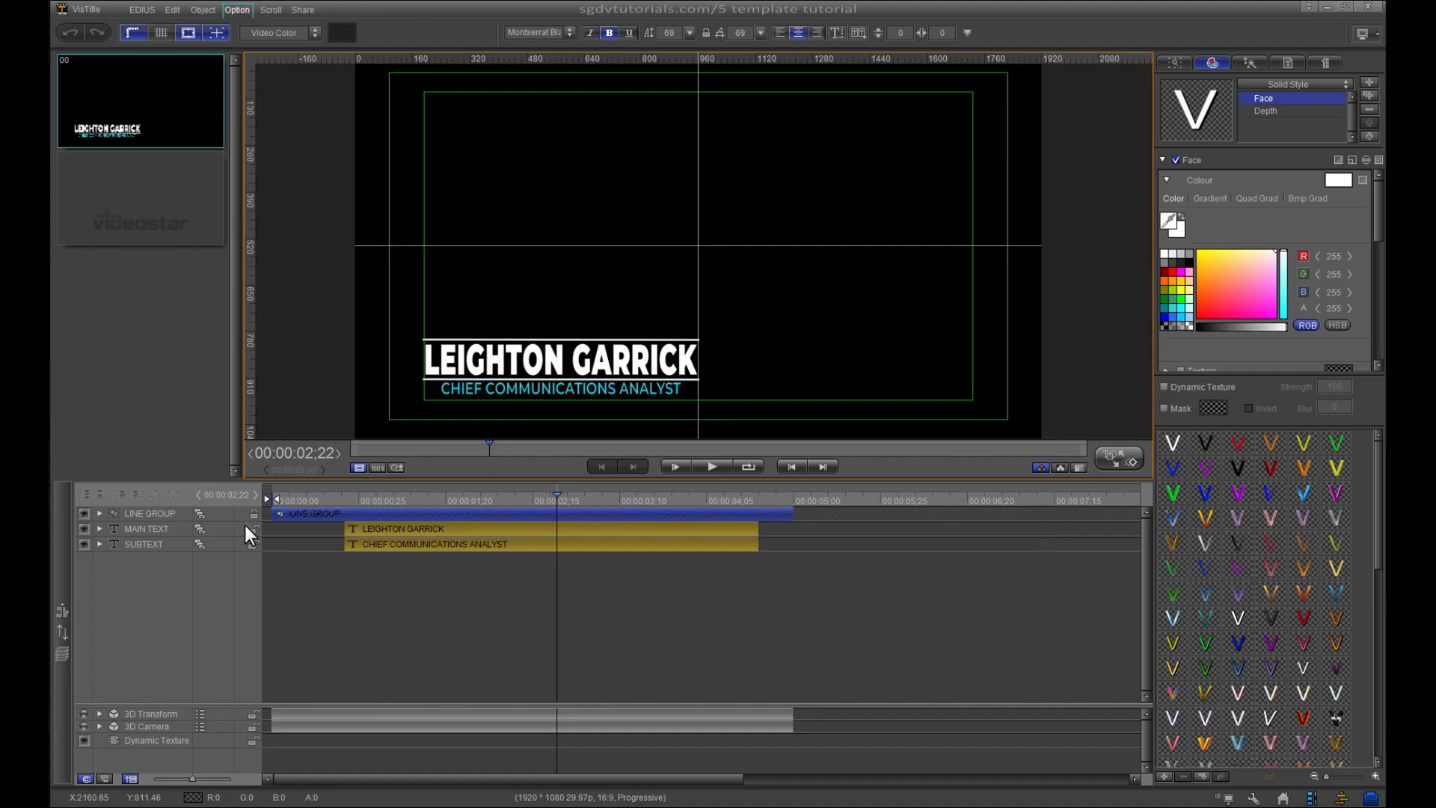
- Inspect the top and bottom white and blue line bars inside LINE GROUP, then collapse it
click(100, 513)
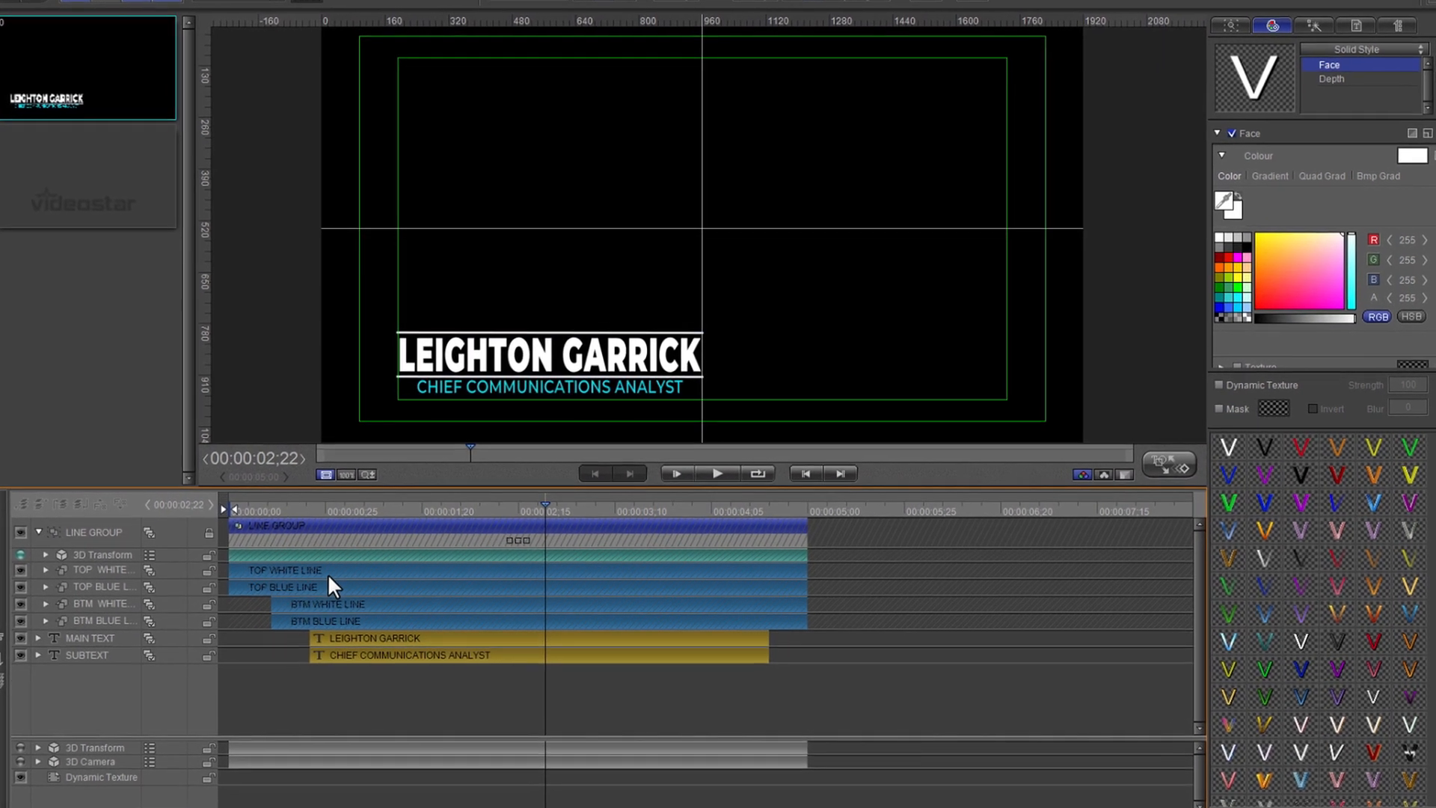
click(322, 576)
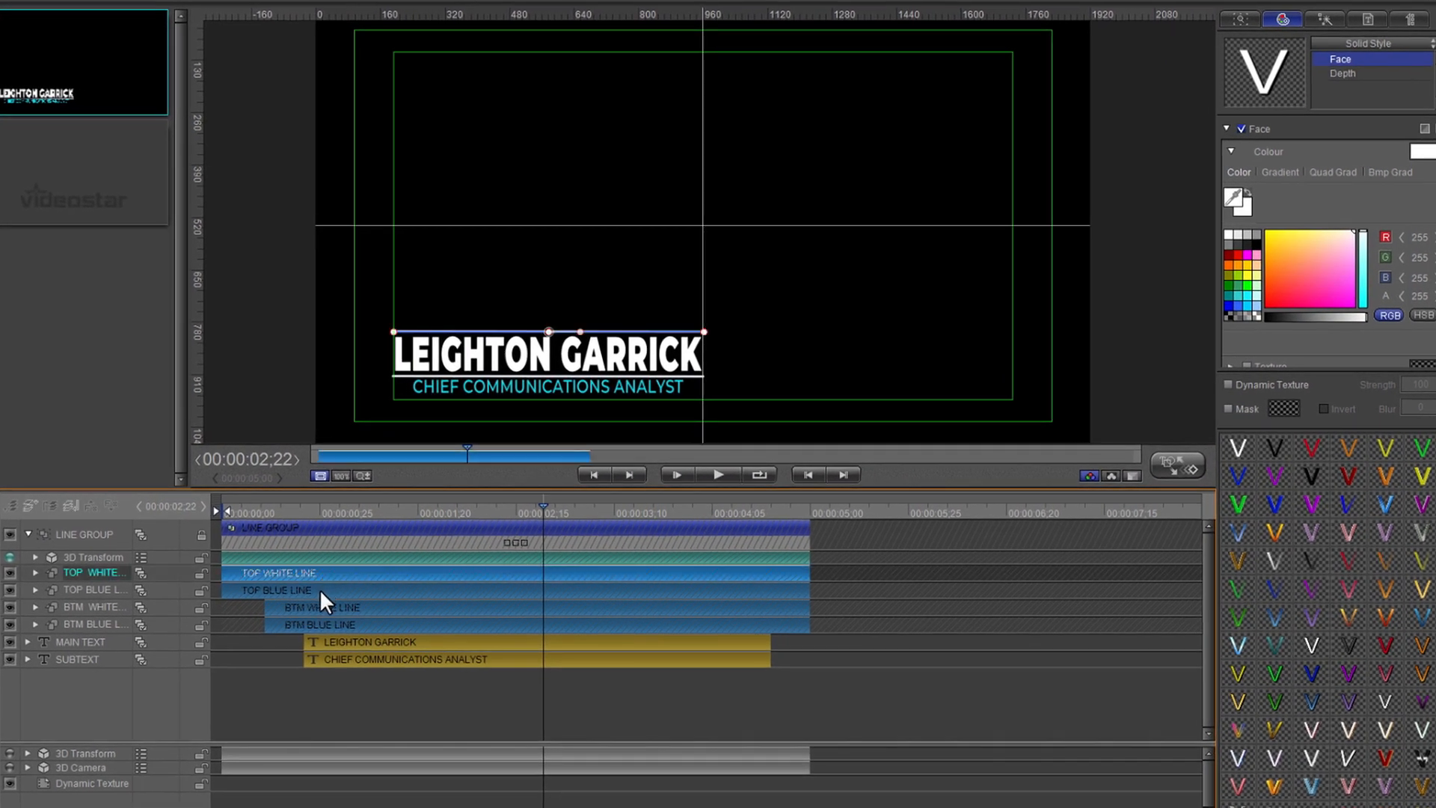
click(320, 589)
click(335, 608)
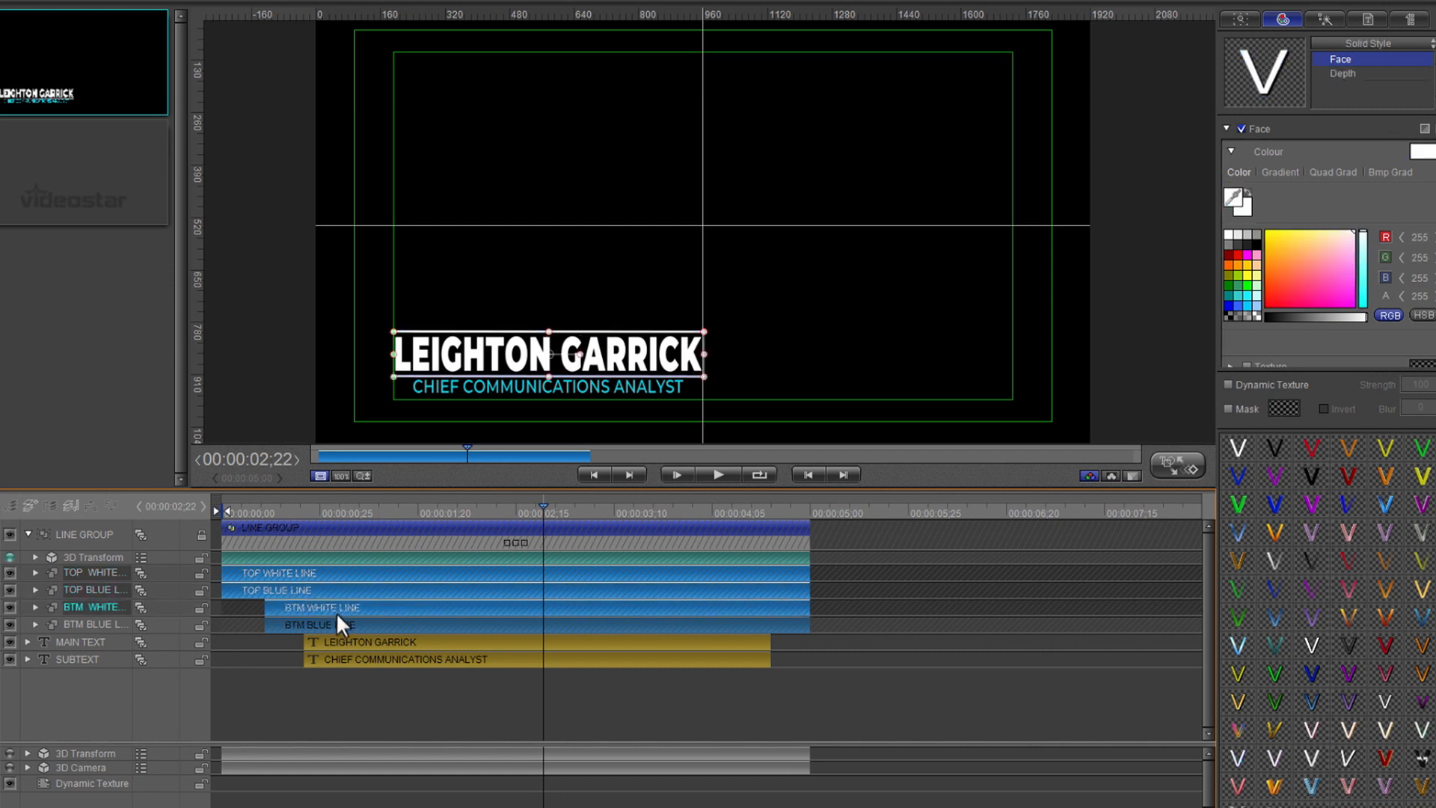
click(341, 626)
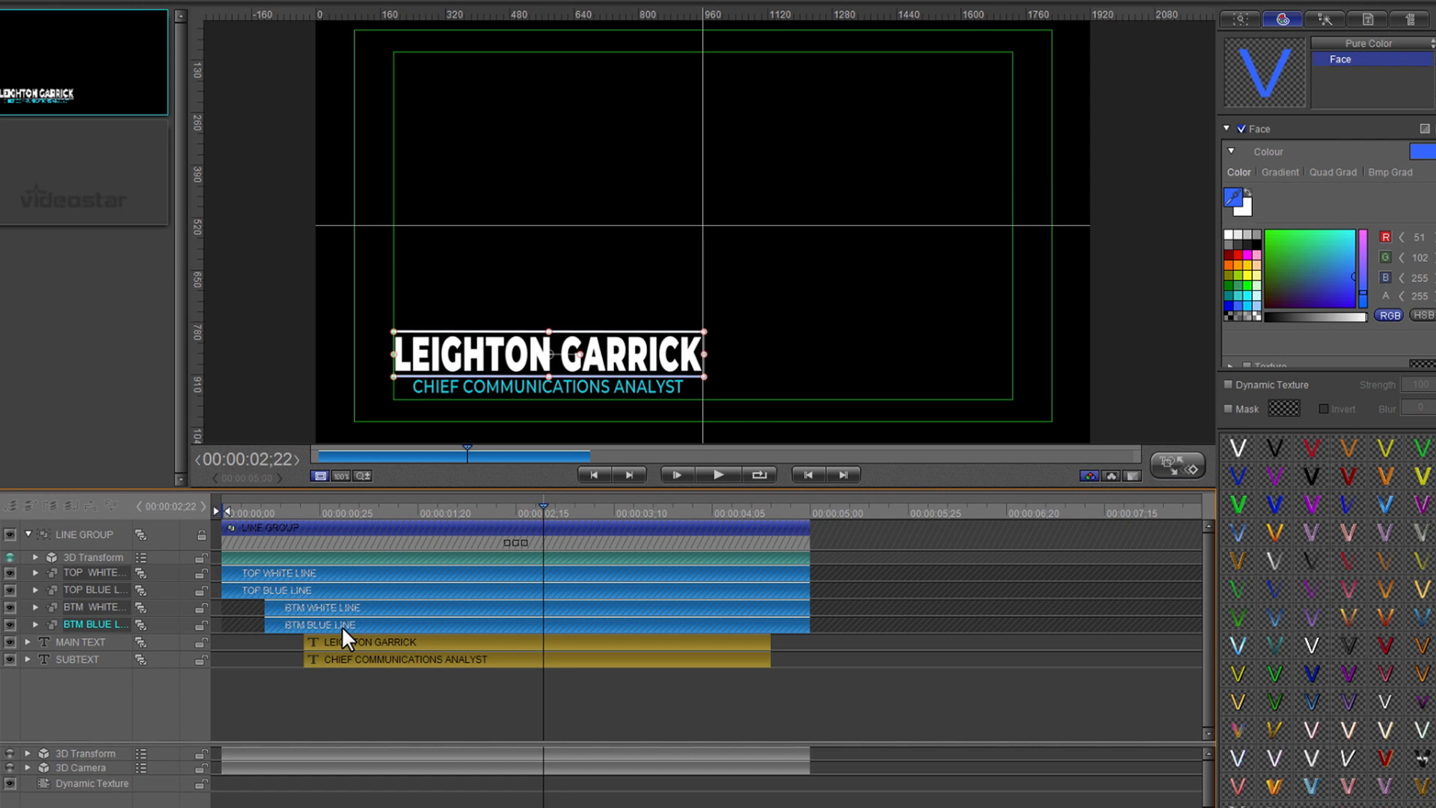
click(401, 697)
drag(534, 716, 218, 569)
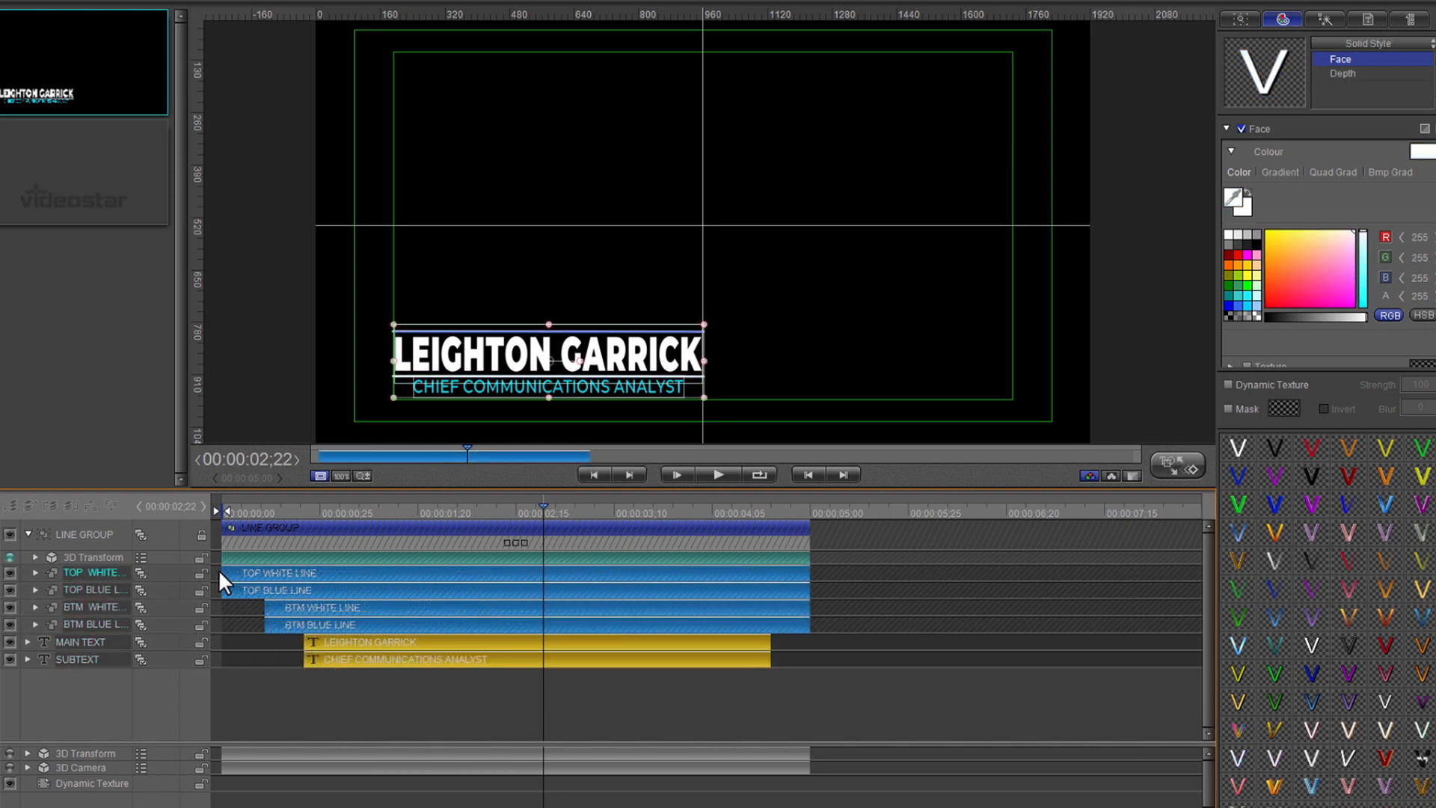
click(375, 719)
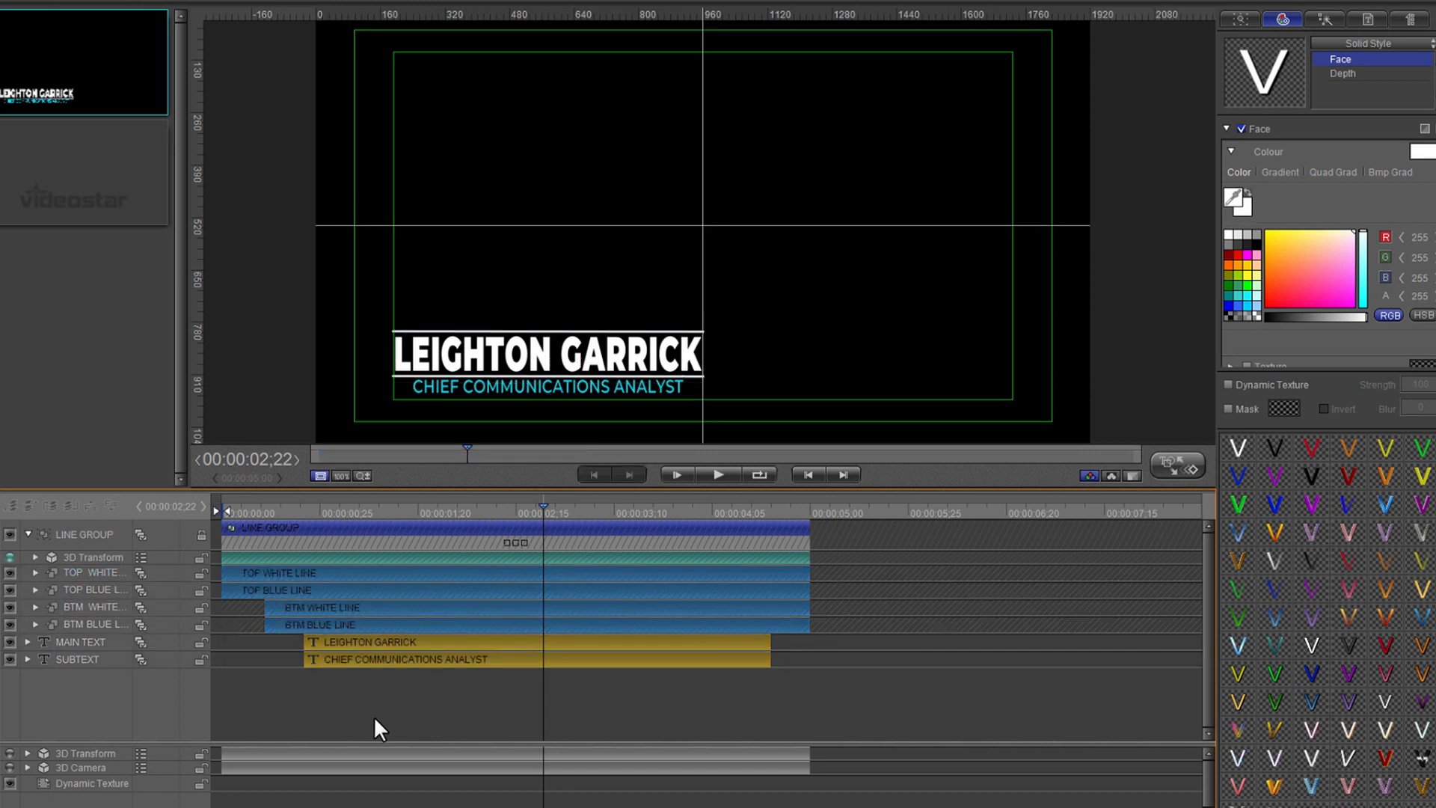
click(27, 534)
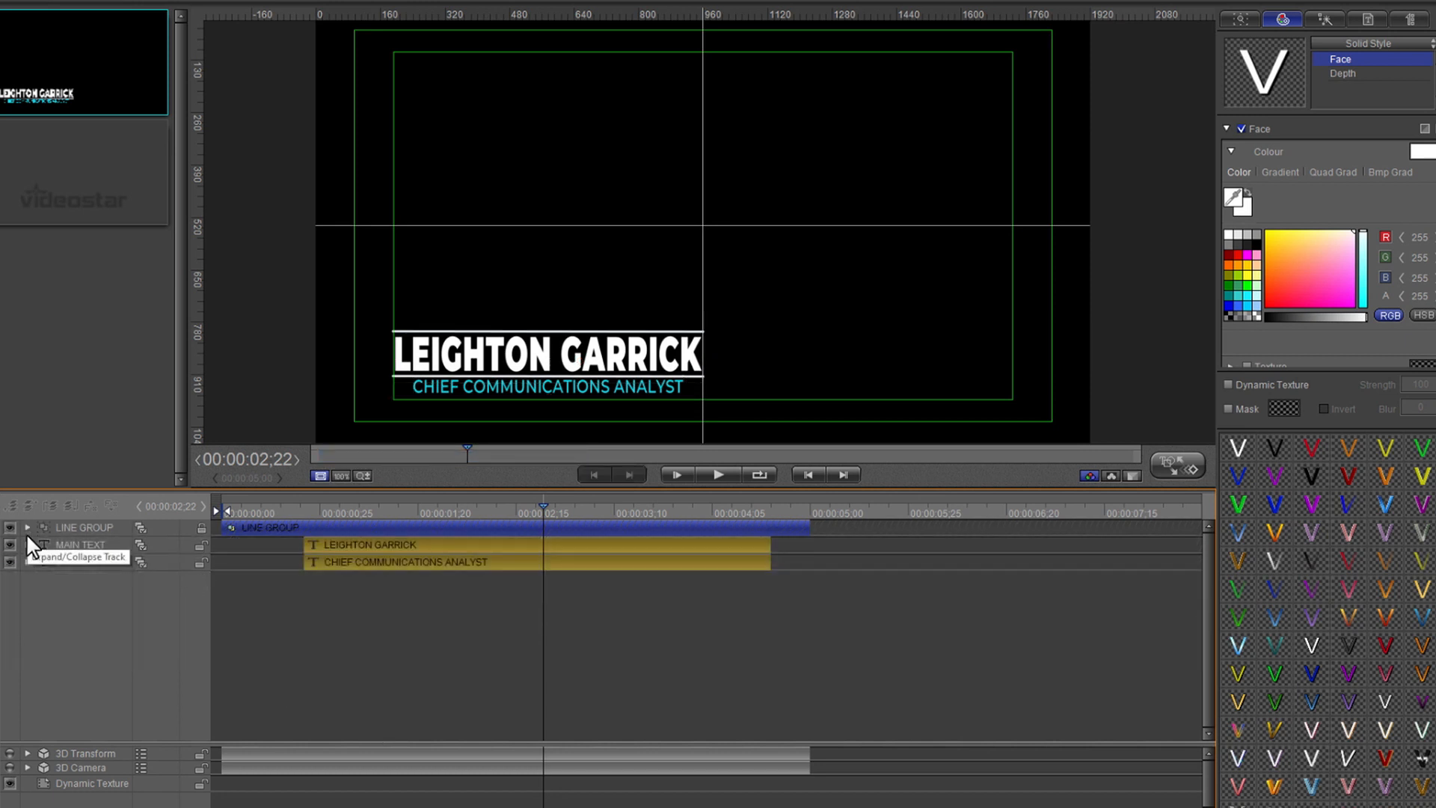
- Select MAIN TEXT and place guides at the name title's left and right edges
click(239, 545)
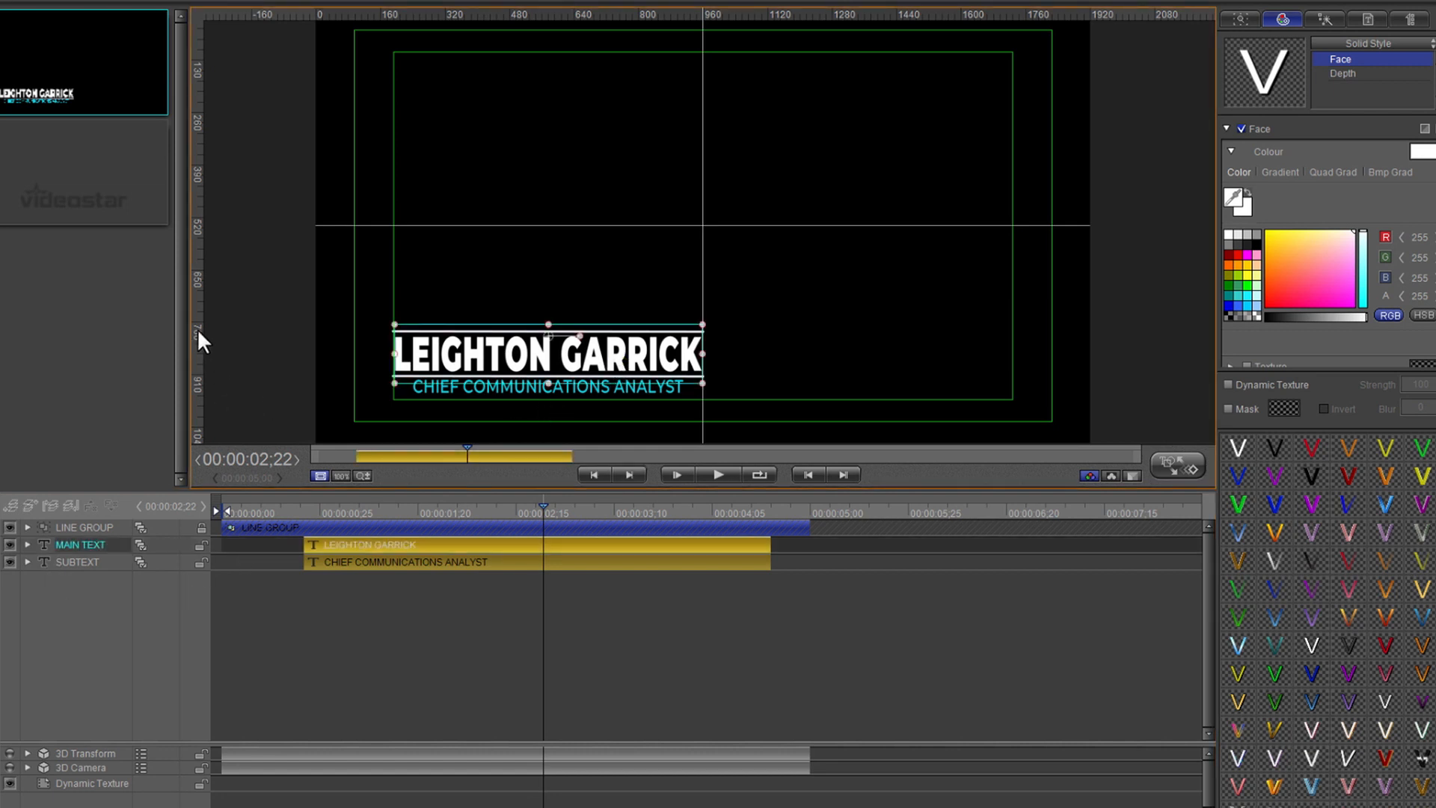
drag(196, 329, 392, 373)
drag(201, 315, 703, 326)
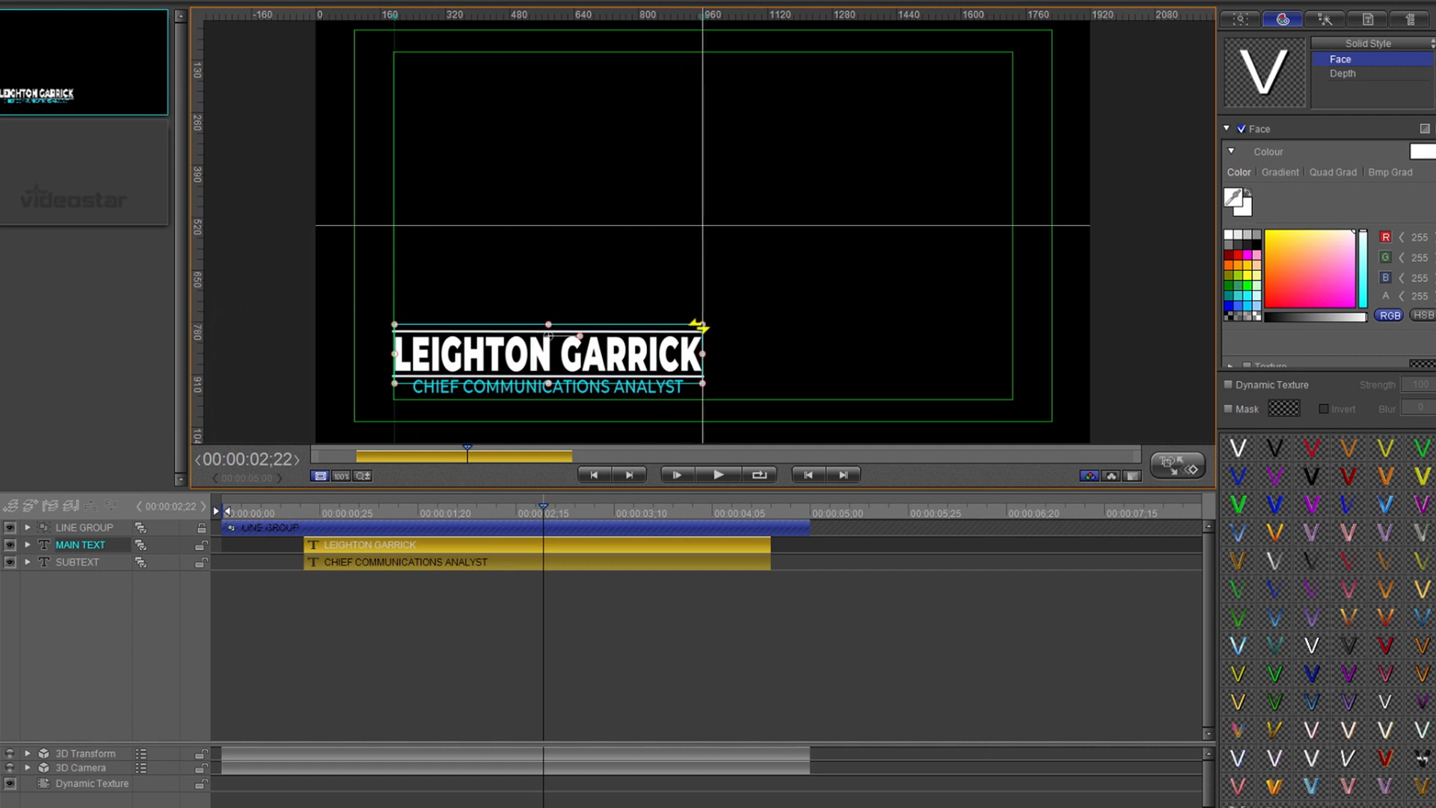
- Add a middle name to the name line and squeeze its box back between the guides
click(1372, 17)
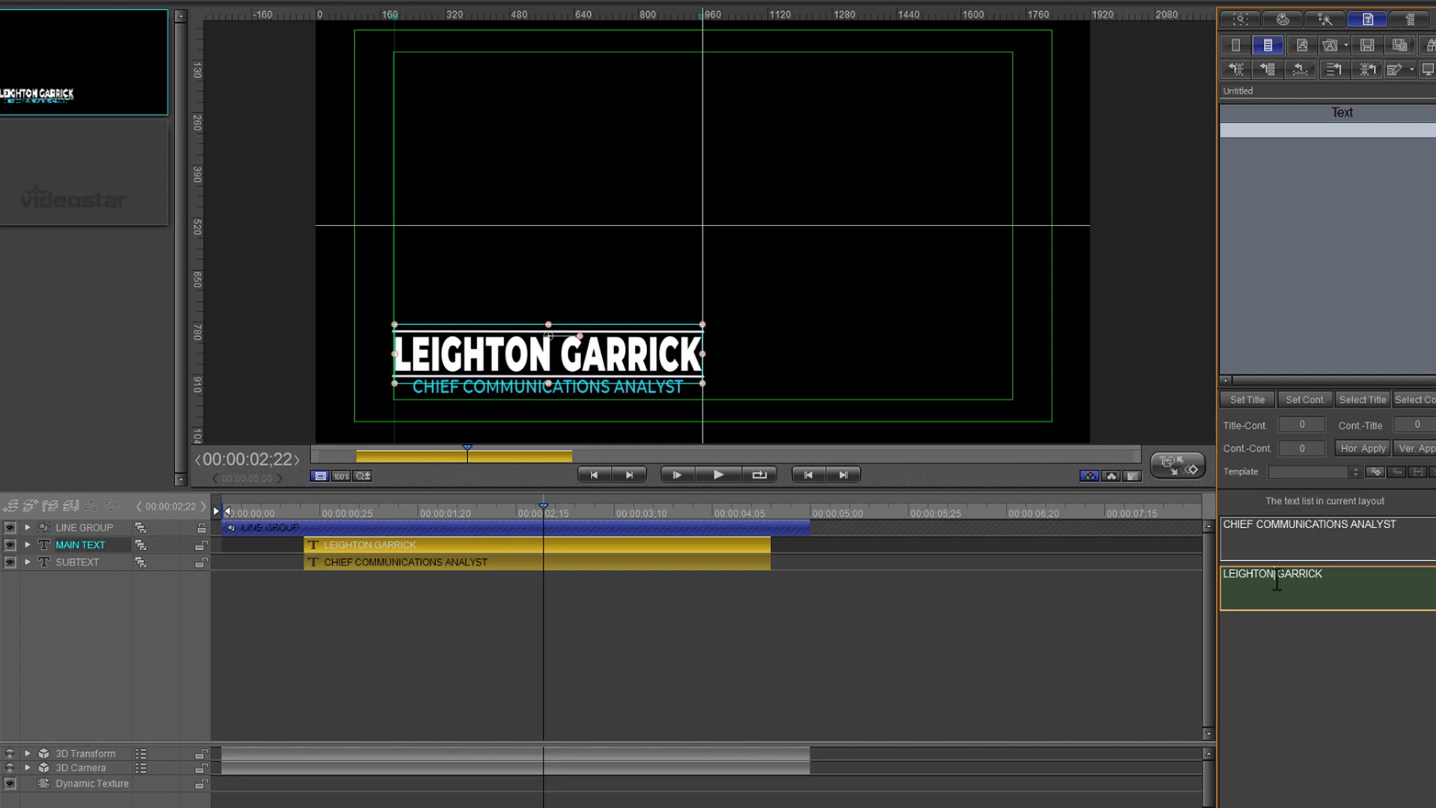
text(HYDE)
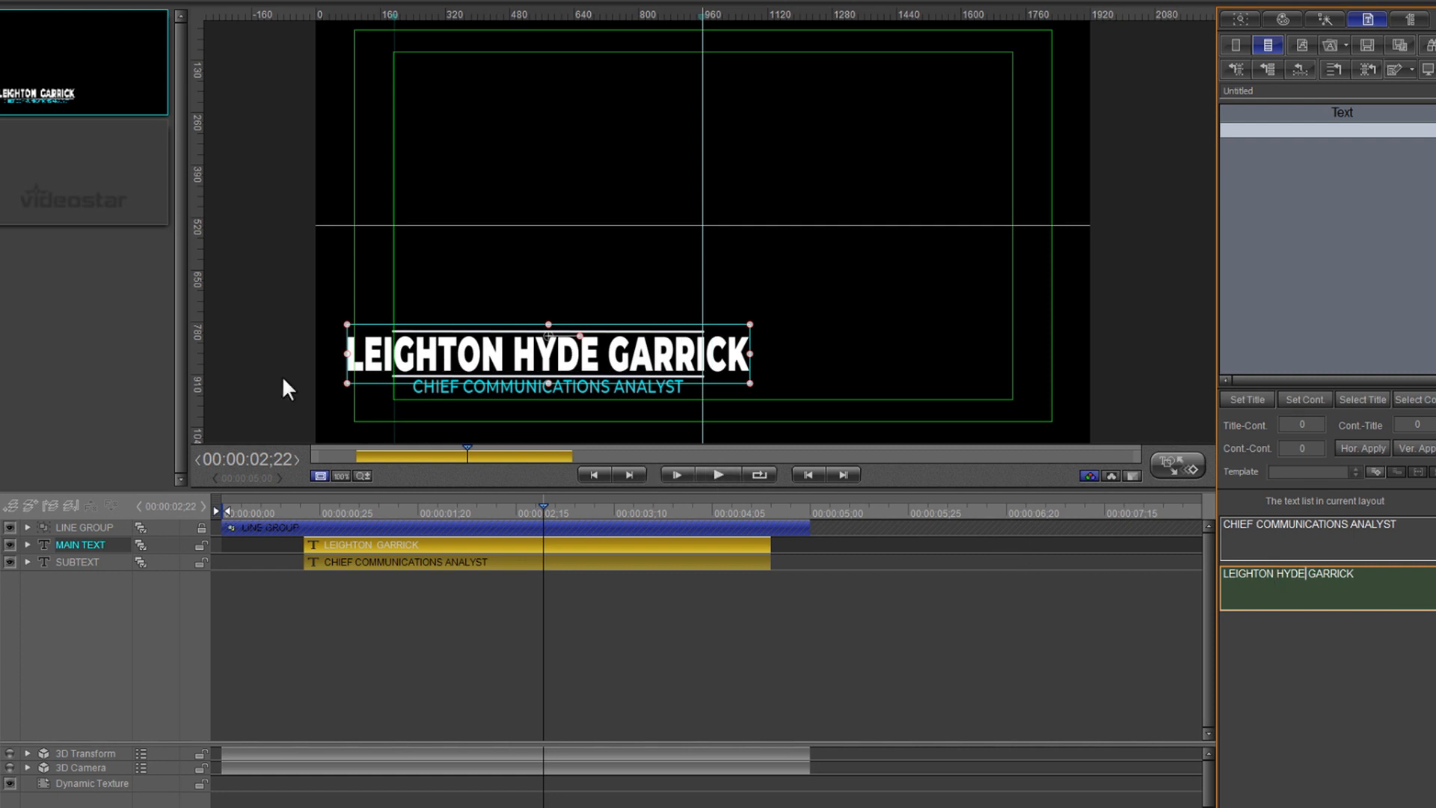
drag(347, 353, 395, 351)
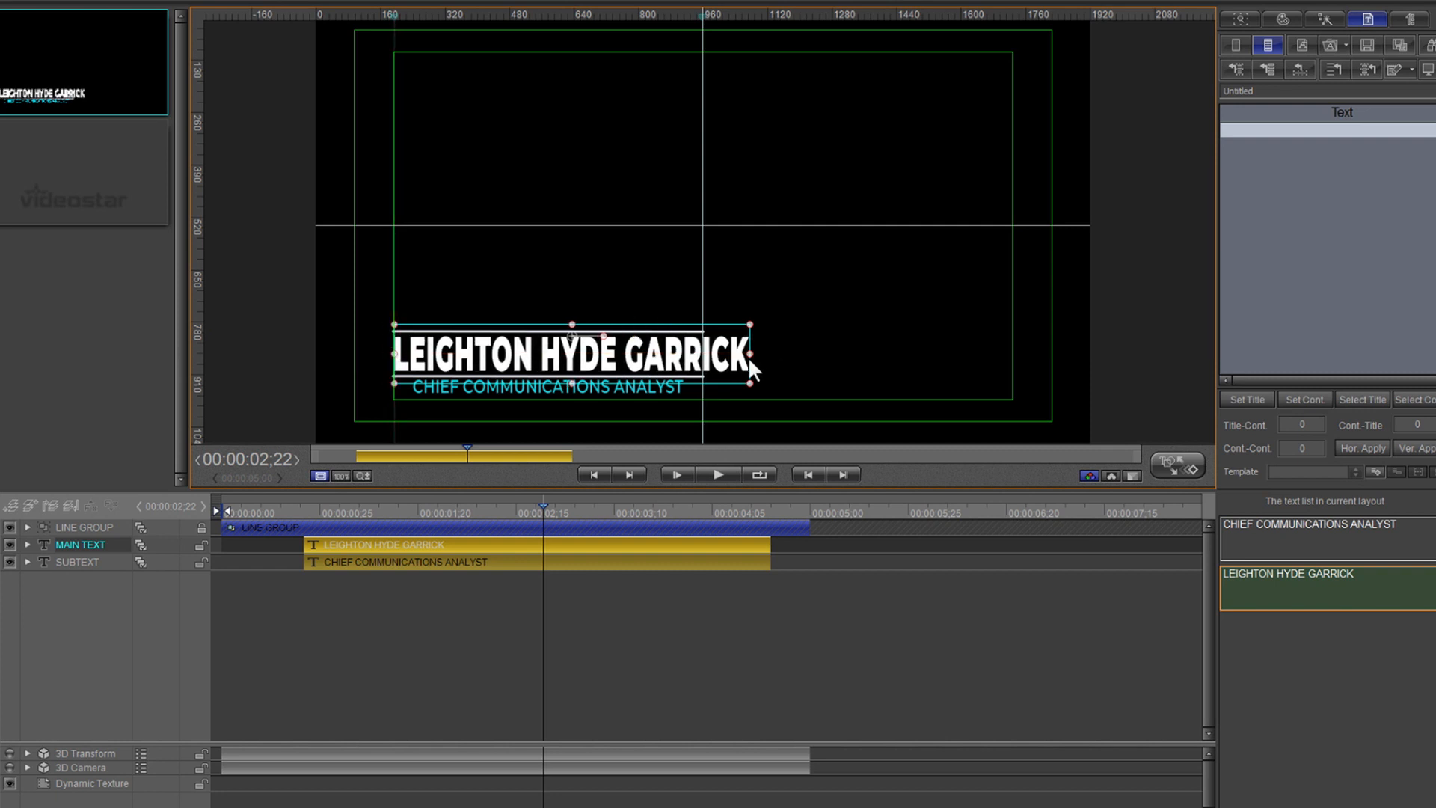
drag(750, 348, 706, 359)
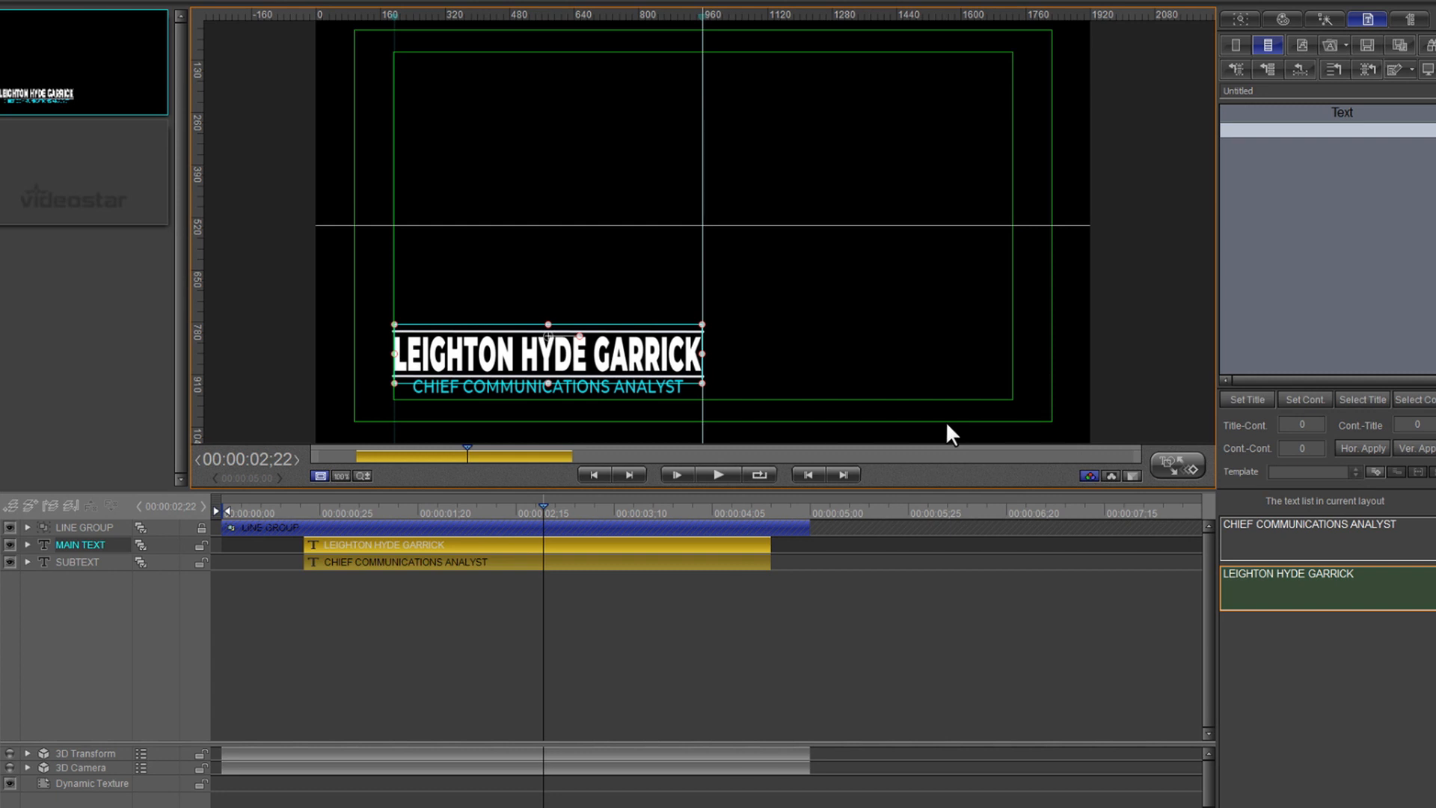
- Delete COMMUNICATIONS so the subtitle reads 'CHIEF ANALYST', then play the title back
click(631, 388)
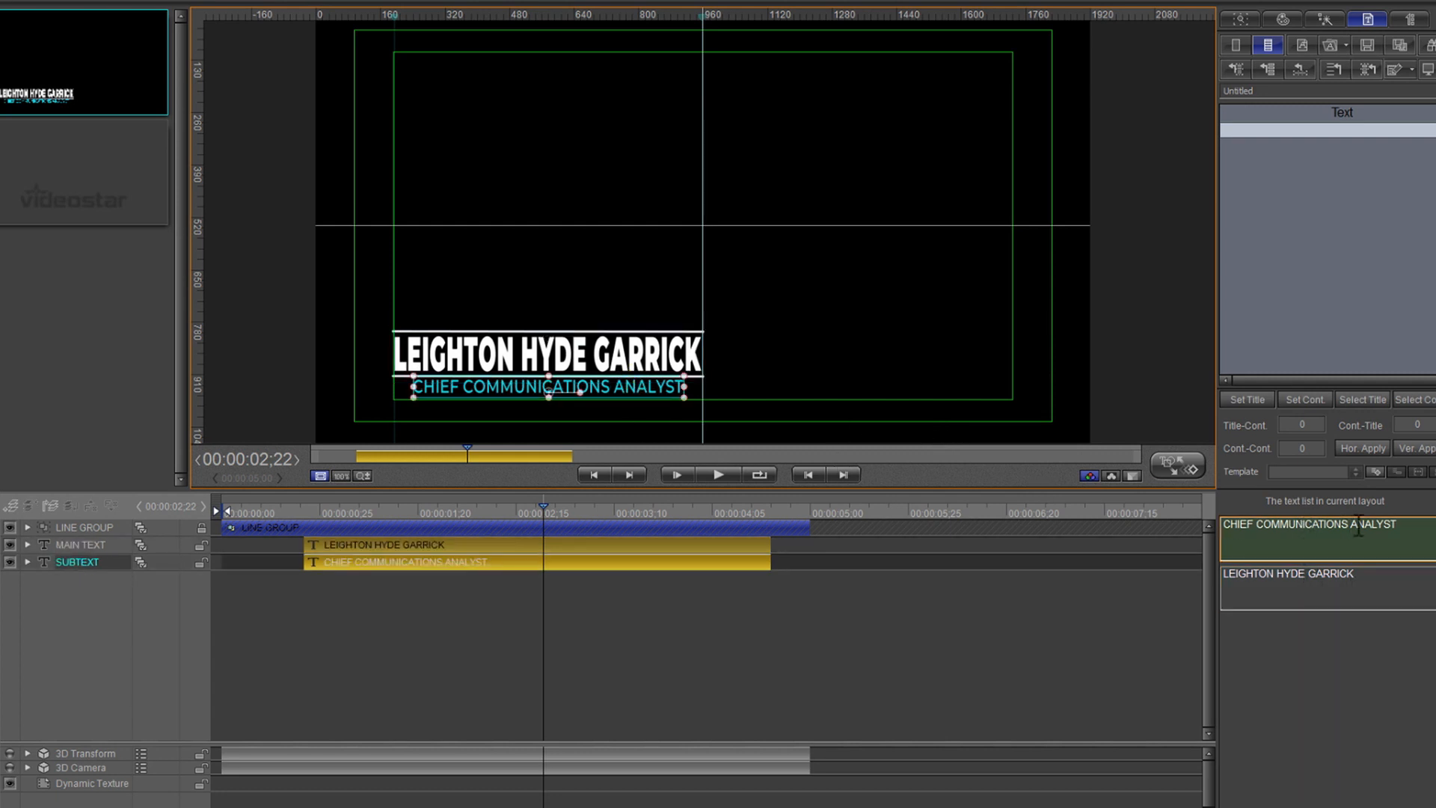
drag(1350, 526, 1260, 537)
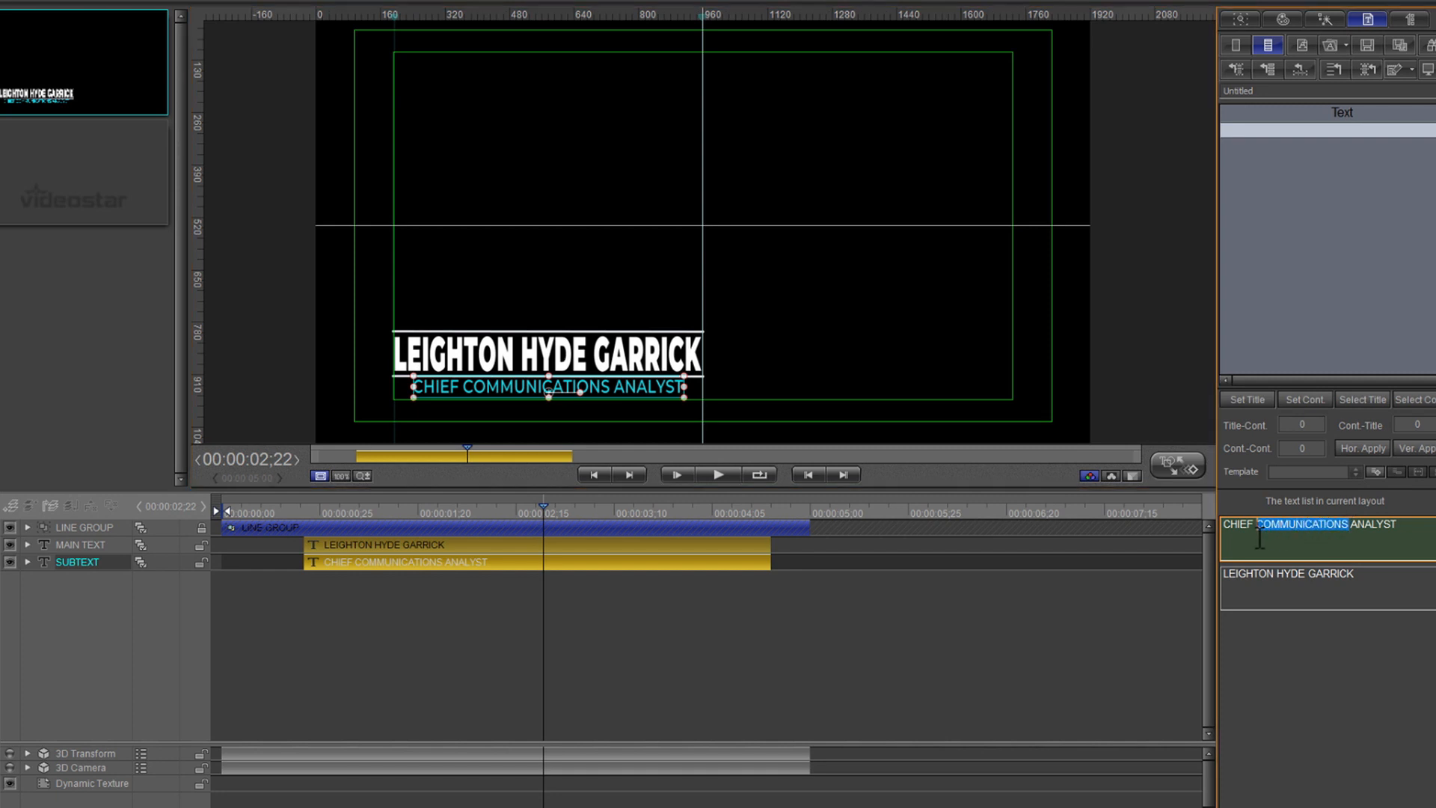
key(Delete)
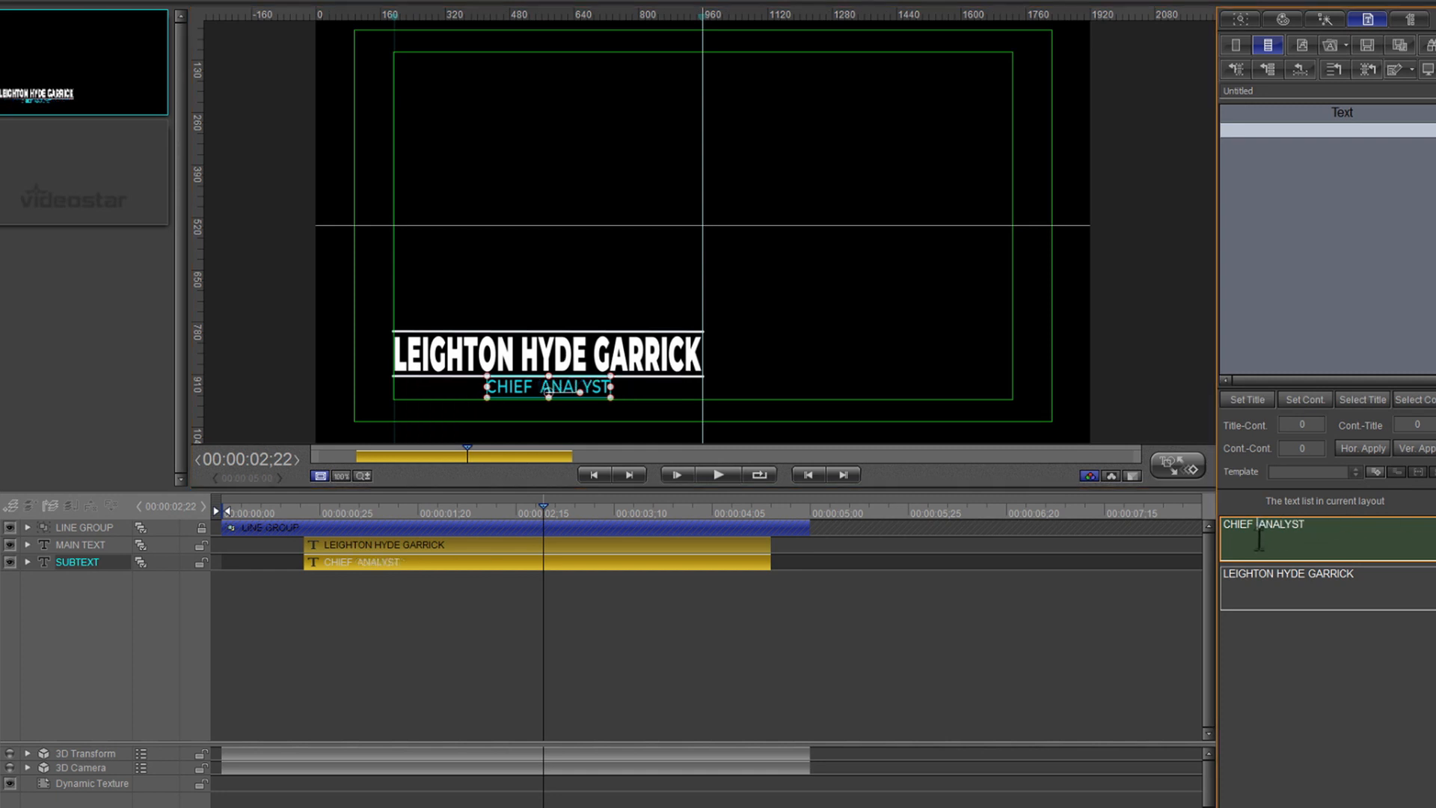
click(643, 407)
drag(539, 509, 204, 561)
key(space)
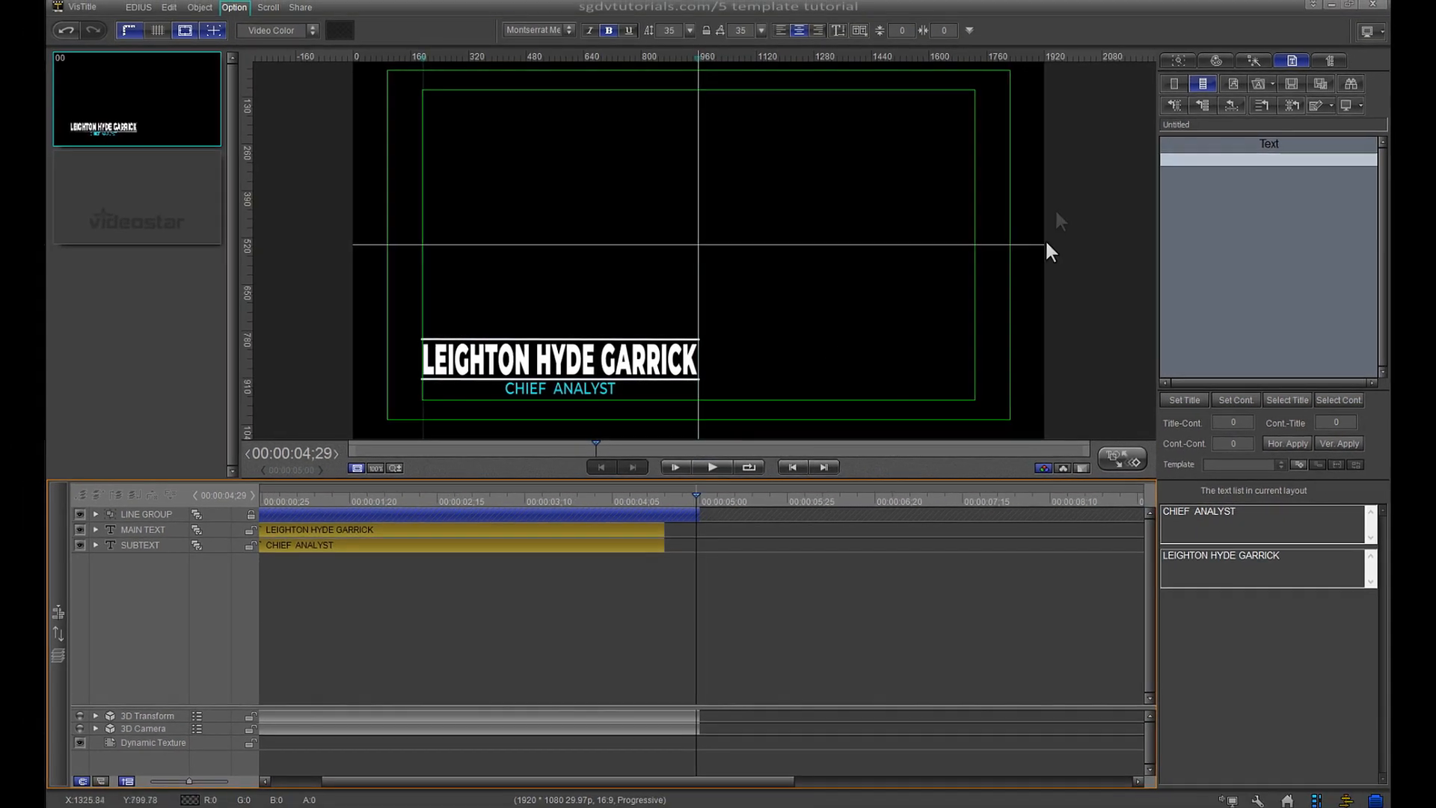
- Close the VisTitle editor and answer the save-changes prompt
click(1370, 12)
click(730, 453)
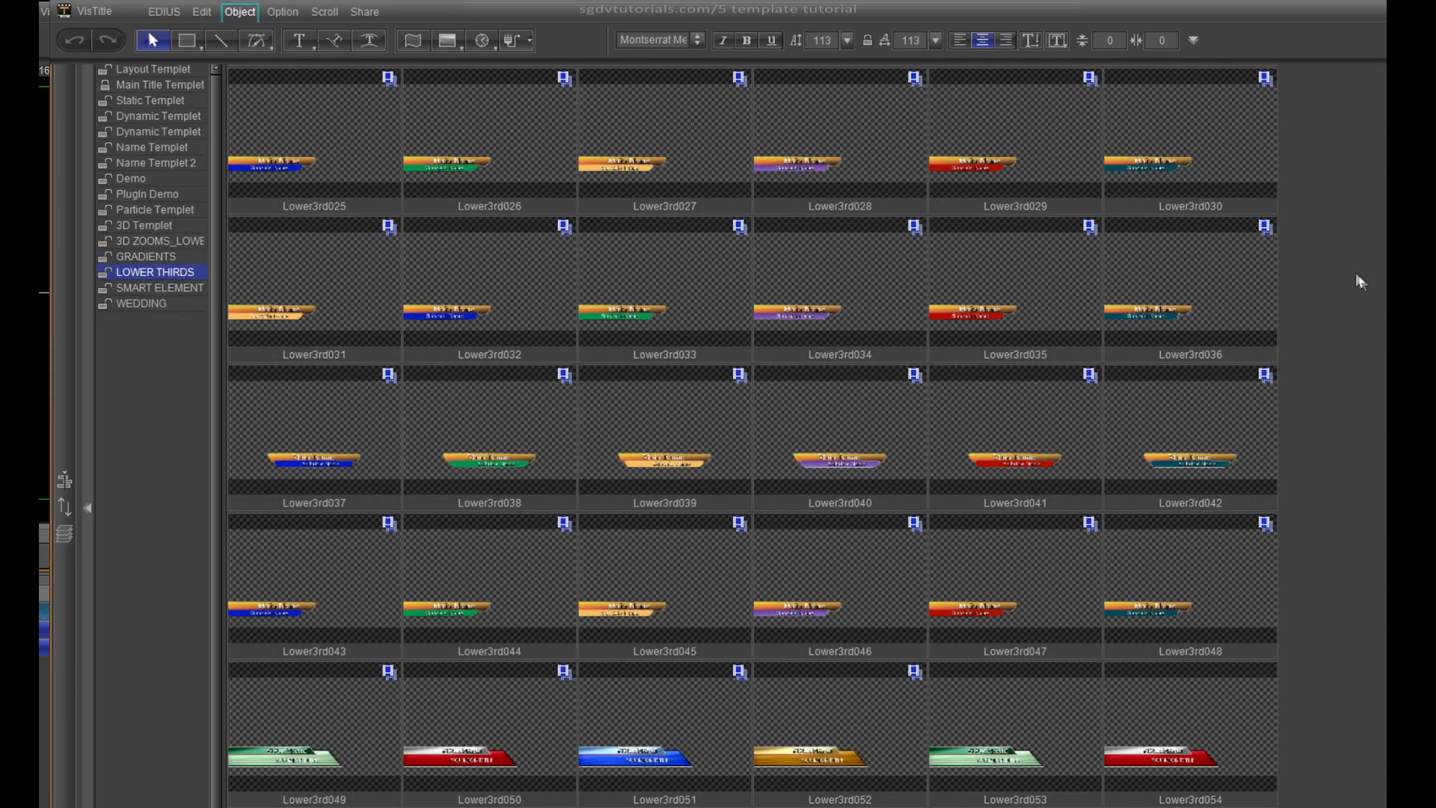
- Scroll through the LOWER THIRDS and SMART ELEMENT template categories
drag(1386, 282, 1385, 577)
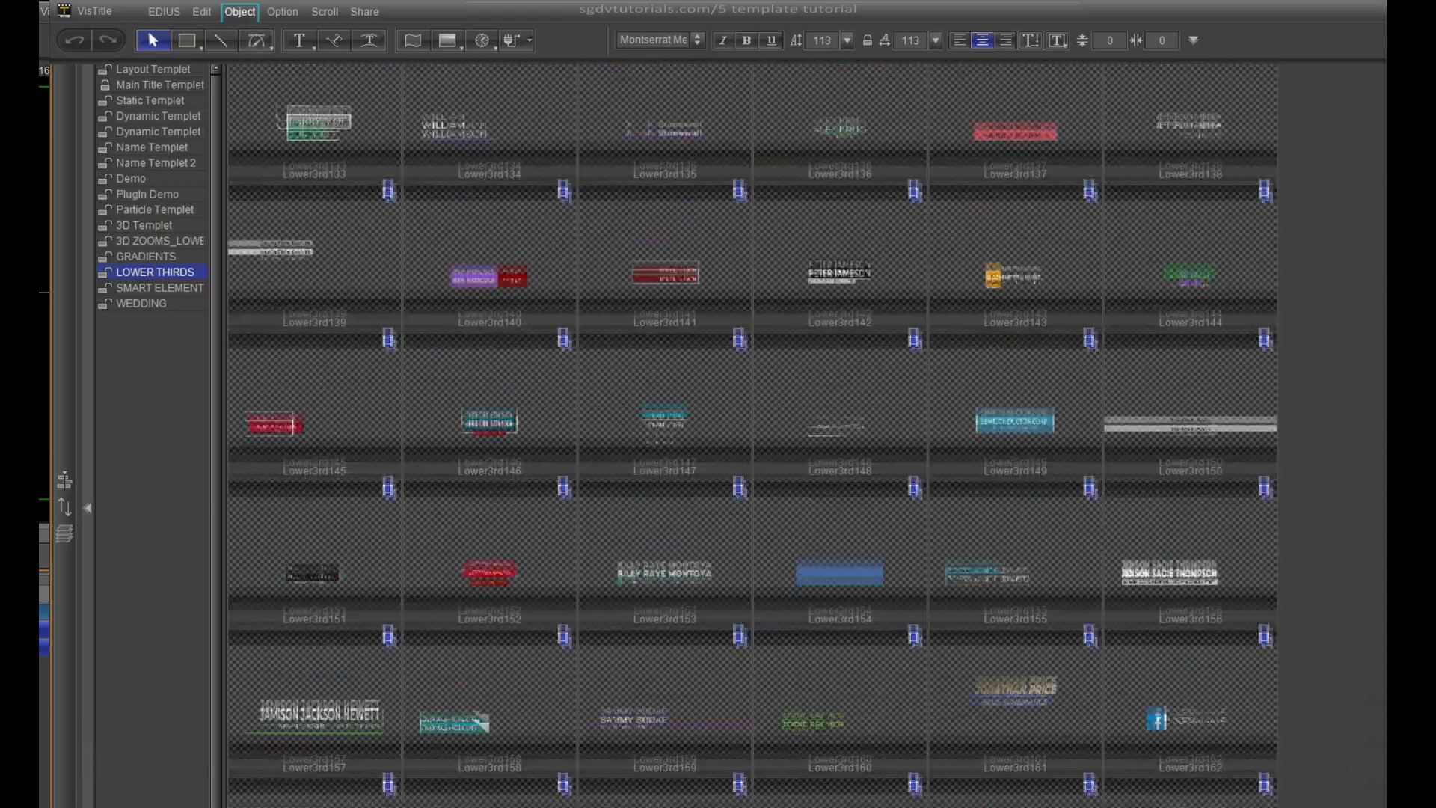
scroll(753, 434, up, 20)
scroll(752, 434, down, 18)
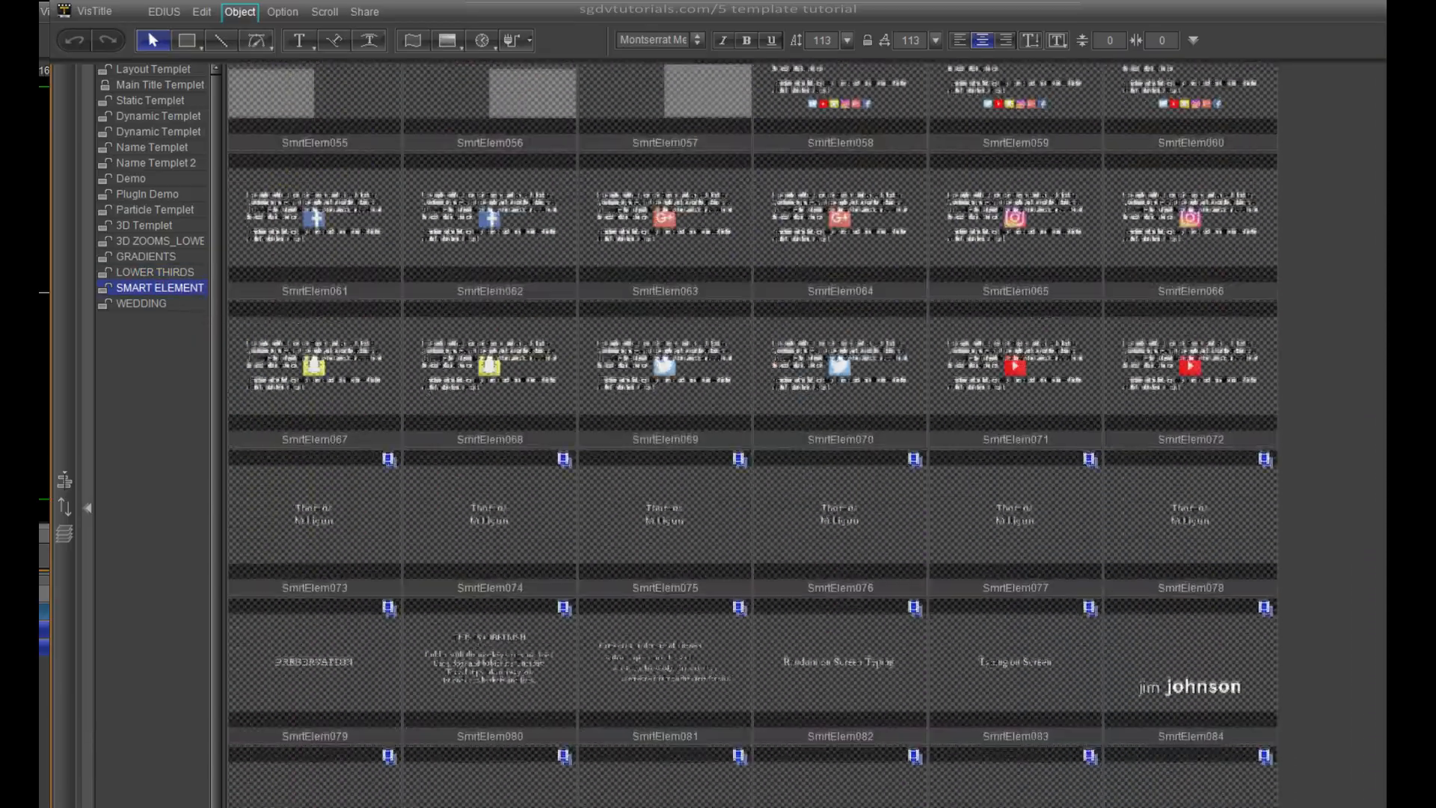
scroll(752, 433, down, 8)
- Show the WEDDING templates, then bring up the VisTitle Tutorial Overview web page
click(181, 305)
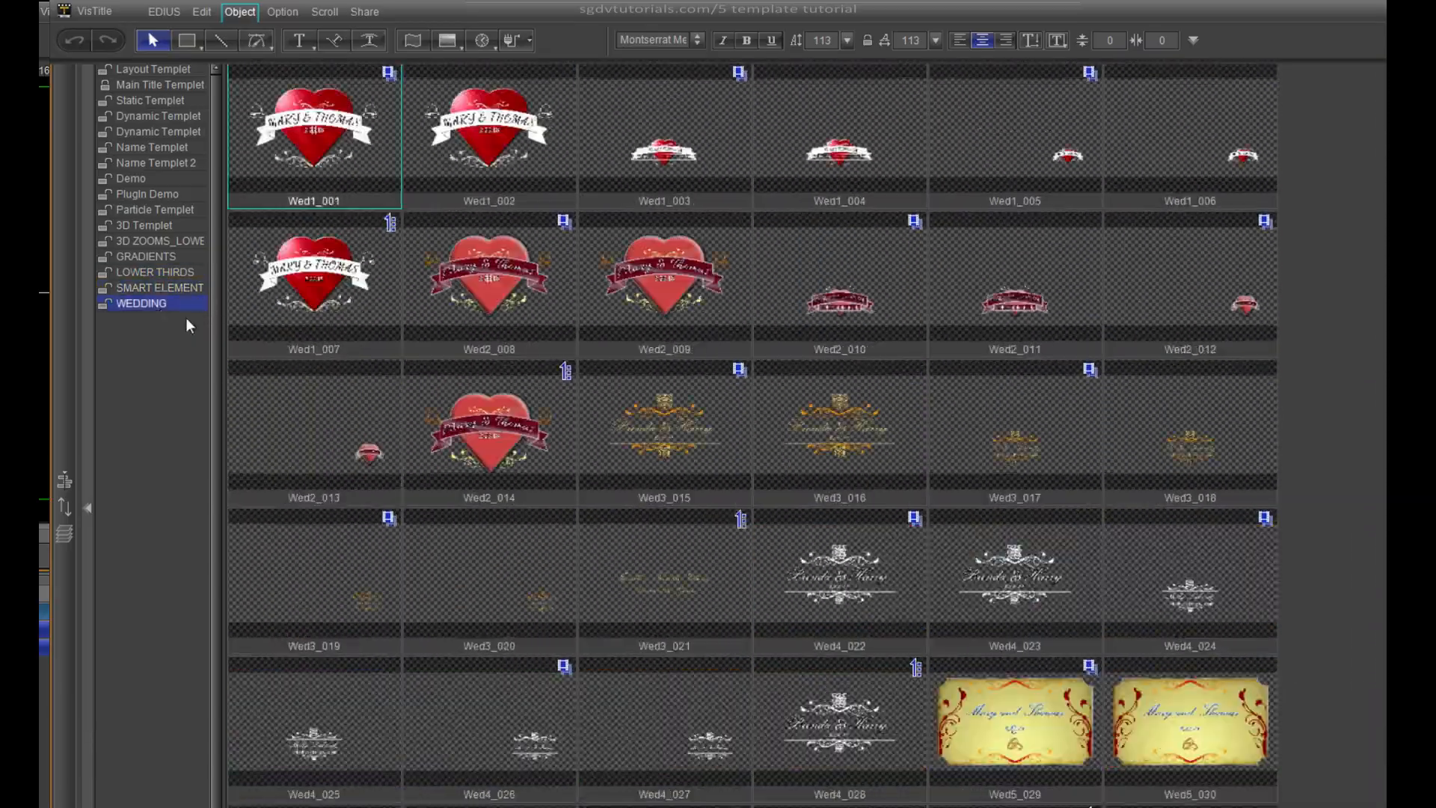
scroll(752, 434, down, 6)
scroll(752, 433, down, 4)
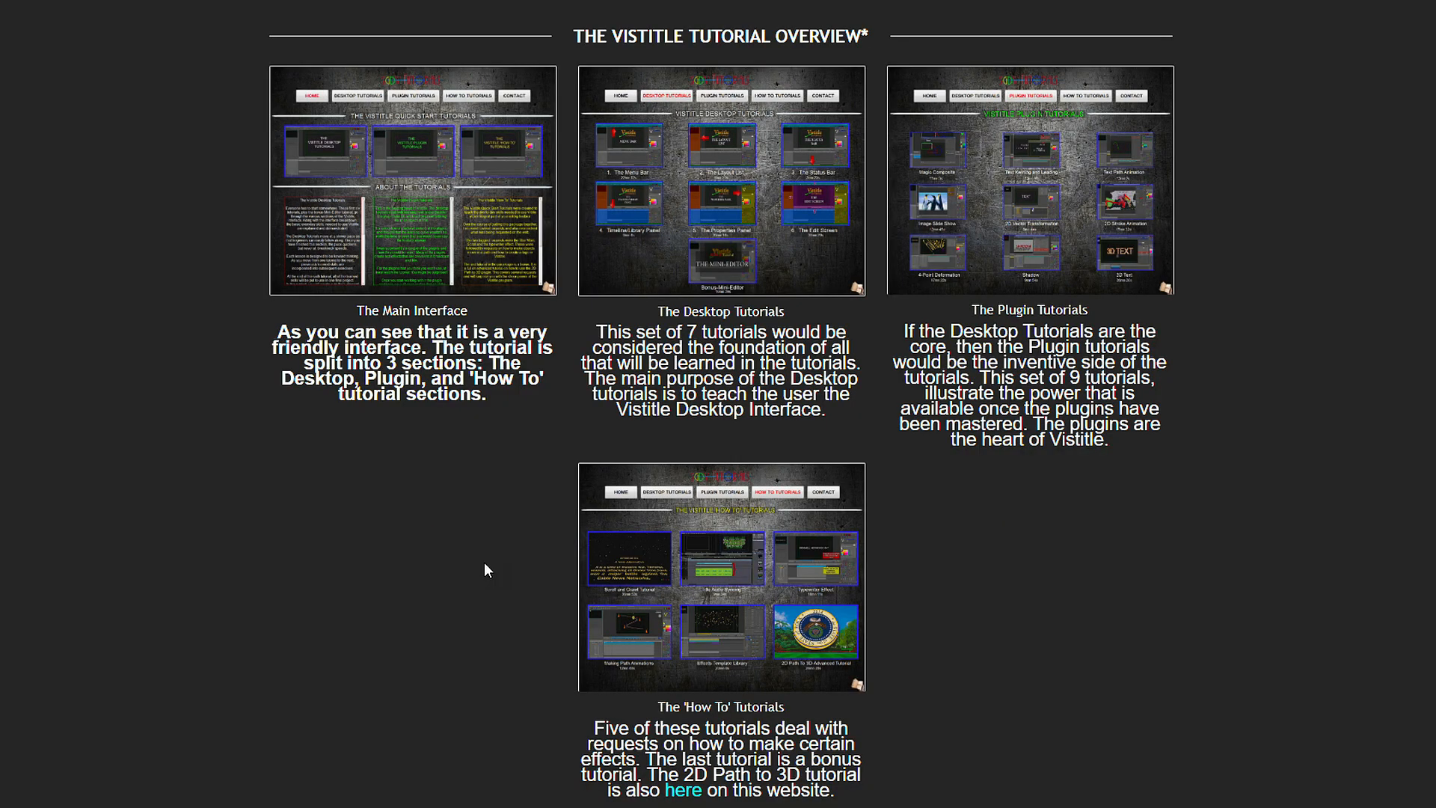